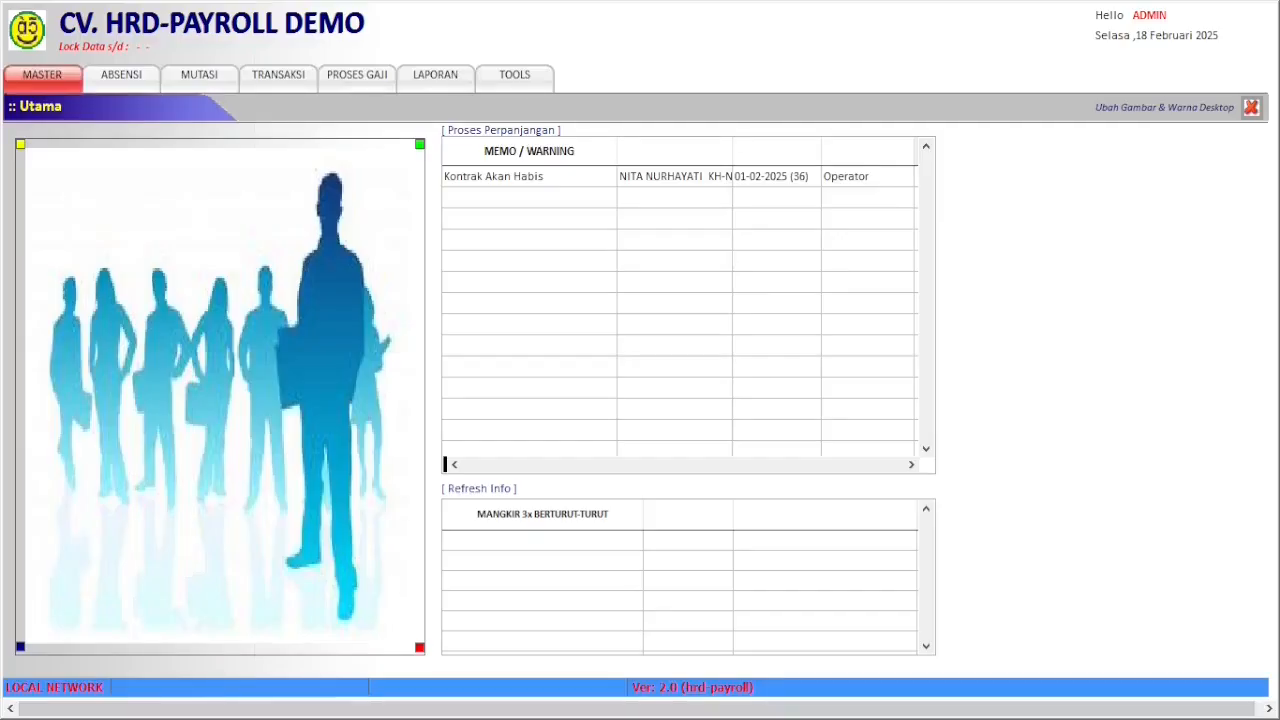
- Open the Perusahaan / Kantor master form and make the company record editable, with the cursor in Nama Kantor/Cabang
left_click(35, 80)
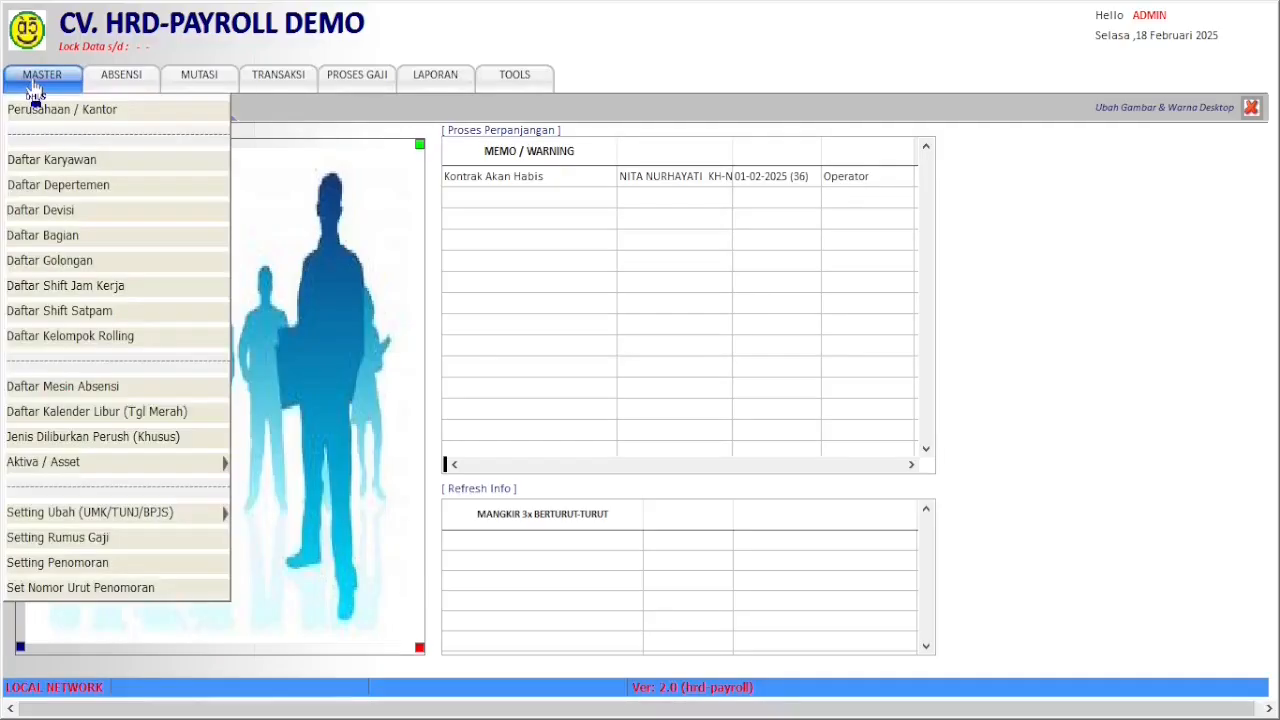
left_click(148, 112)
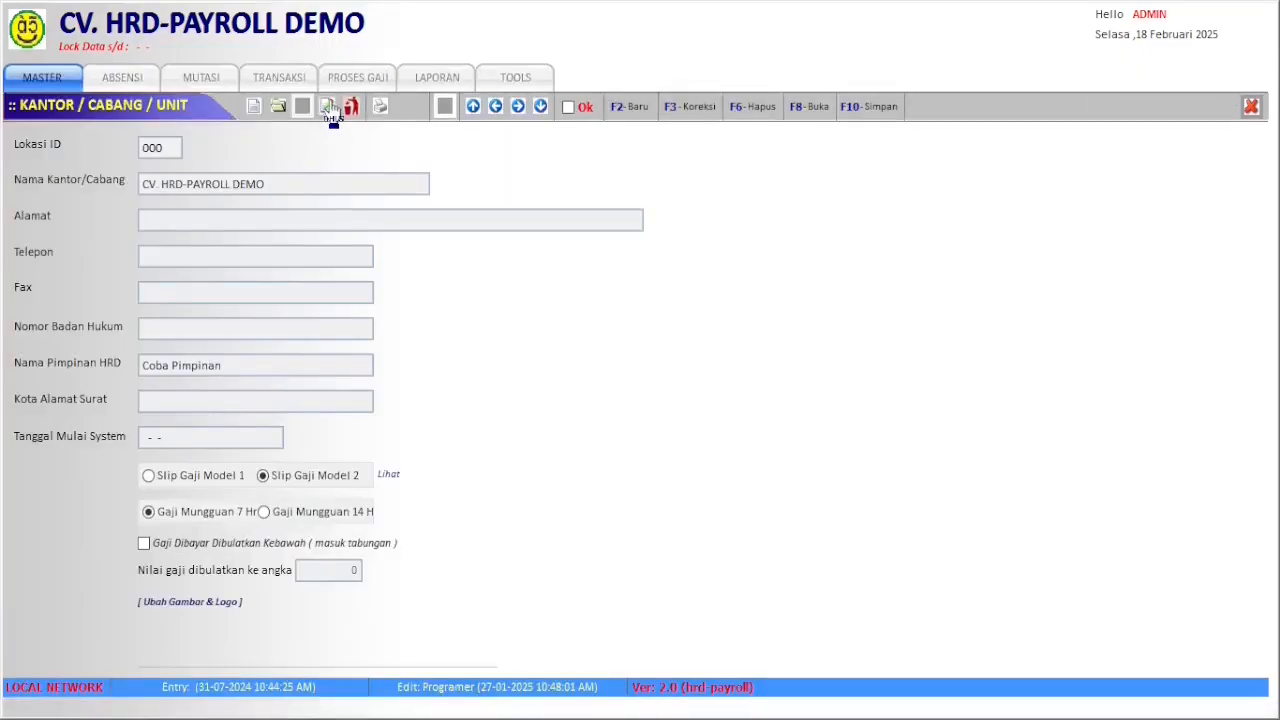
left_click(352, 184)
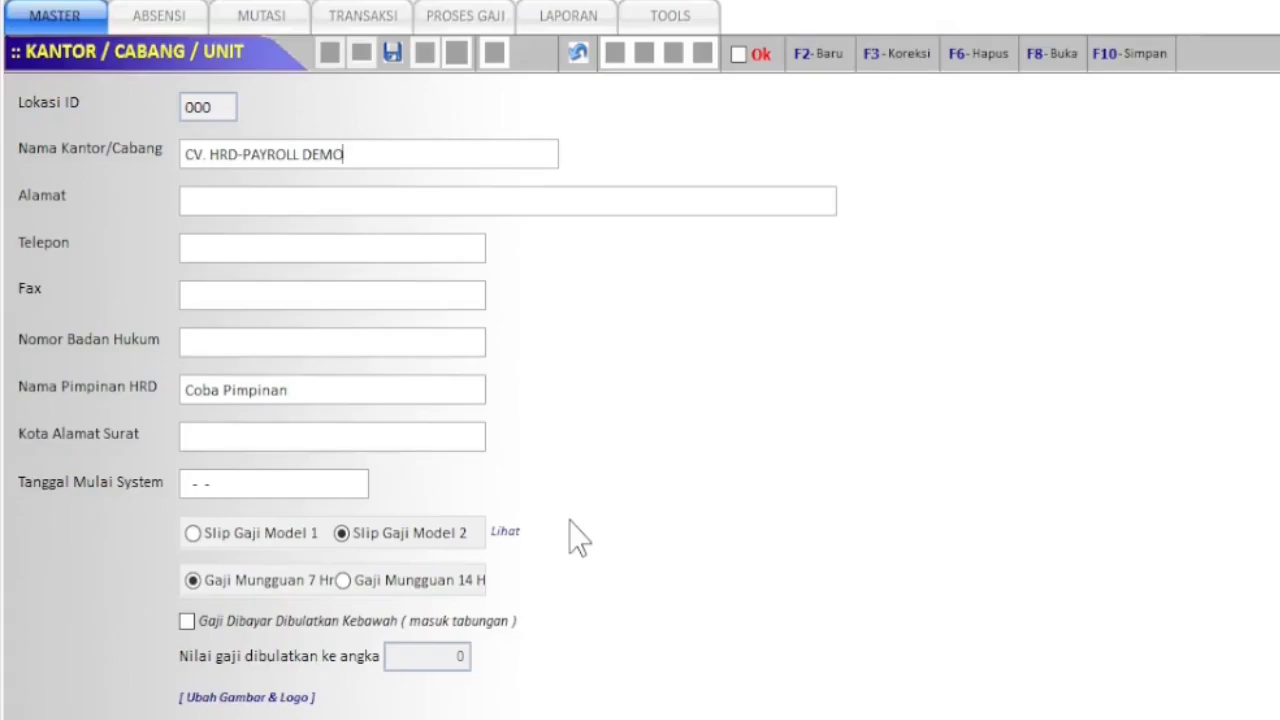
- Select Slip Gaji Model 1 and preview that payslip layout, closing the preview and the report dialog
left_click(262, 536)
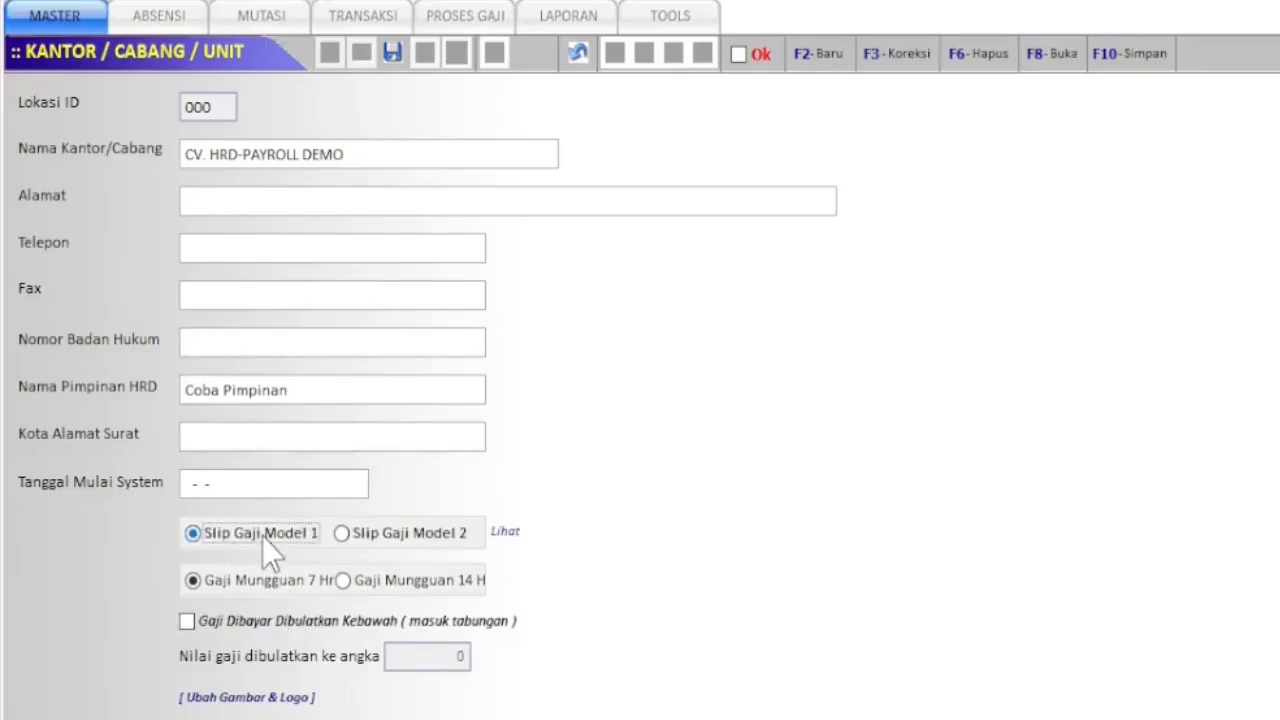
left_click(508, 545)
left_click(706, 458)
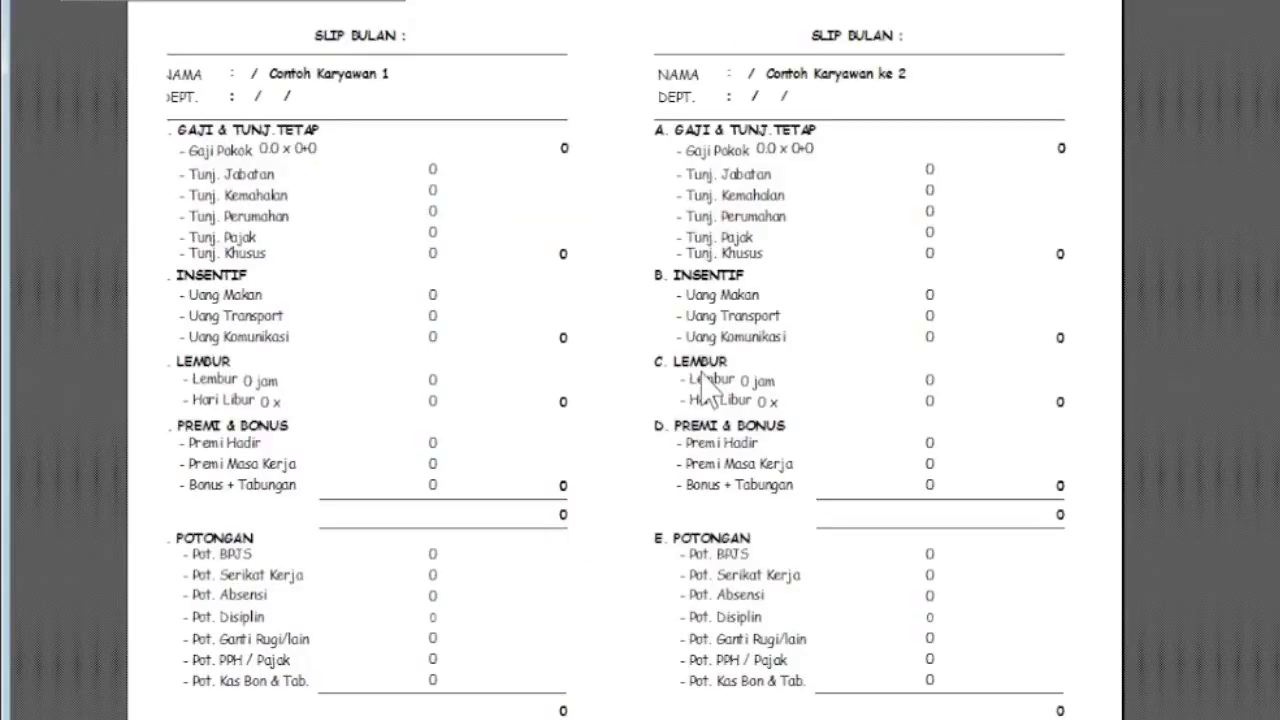
left_click(372, 1)
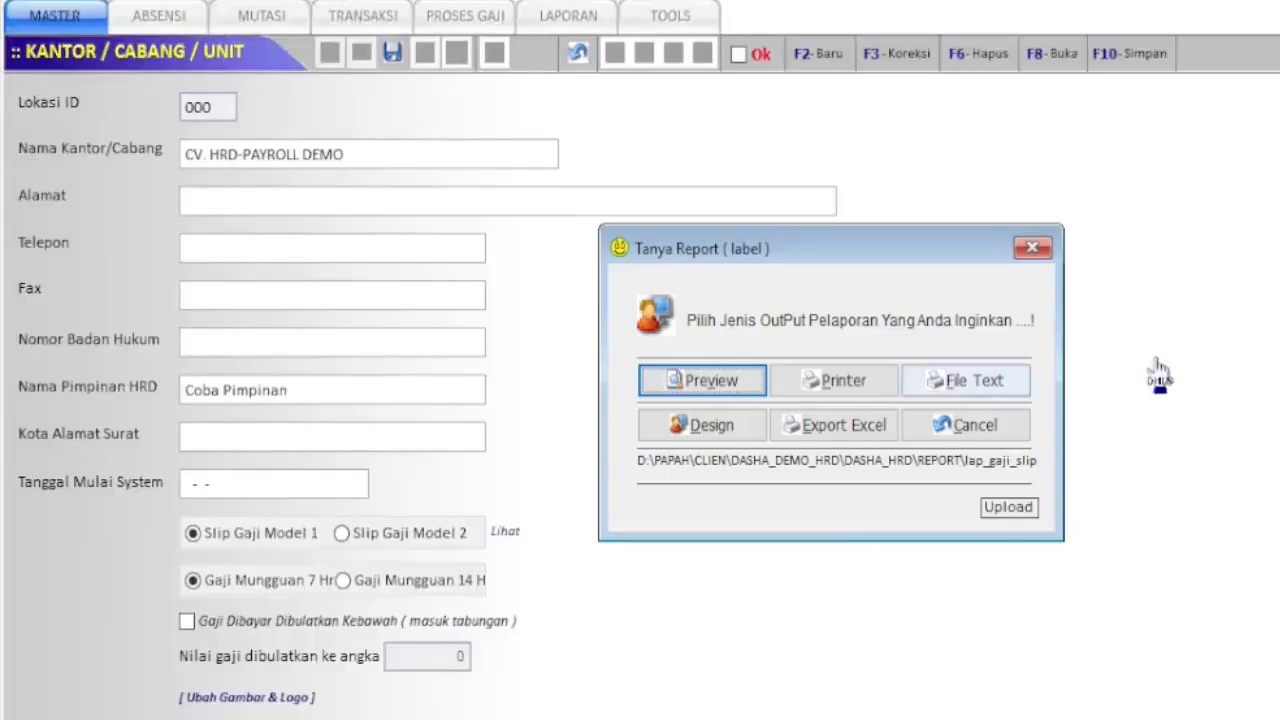
left_click(1033, 250)
- Select Slip Gaji Model 2 and preview its layout, and leave the company form without saving
left_click(398, 537)
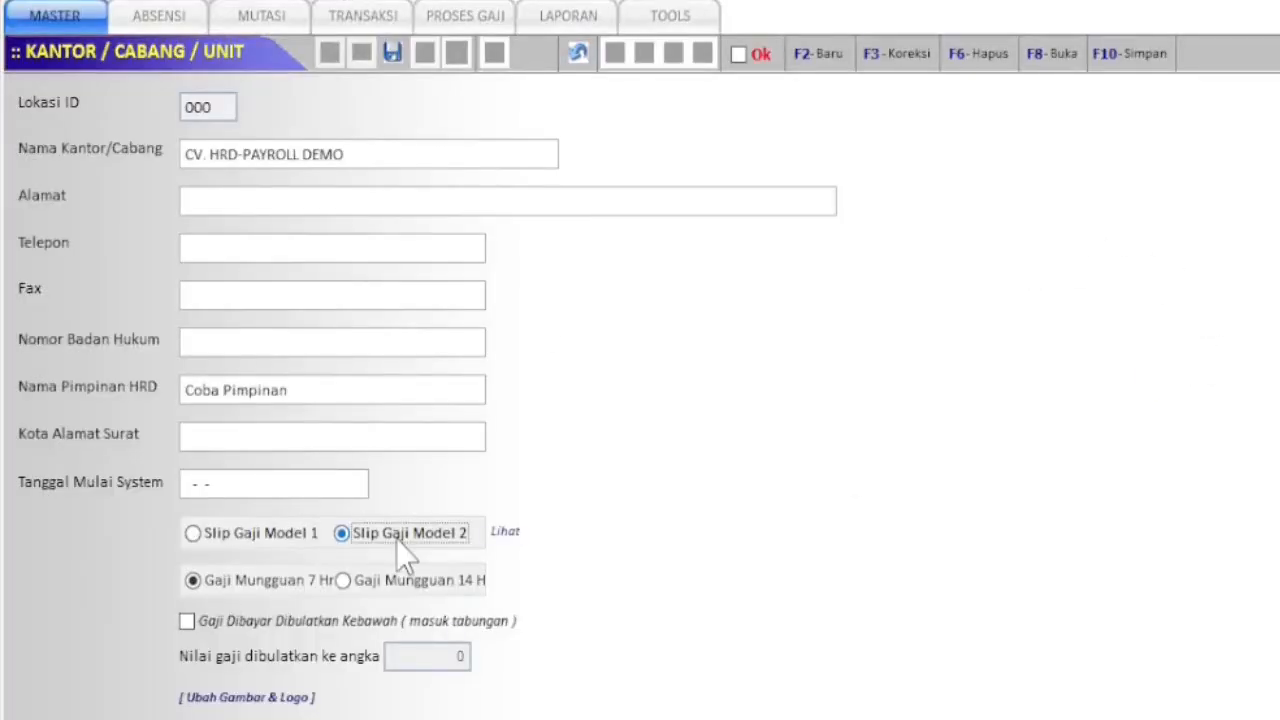
left_click(510, 542)
left_click(668, 362)
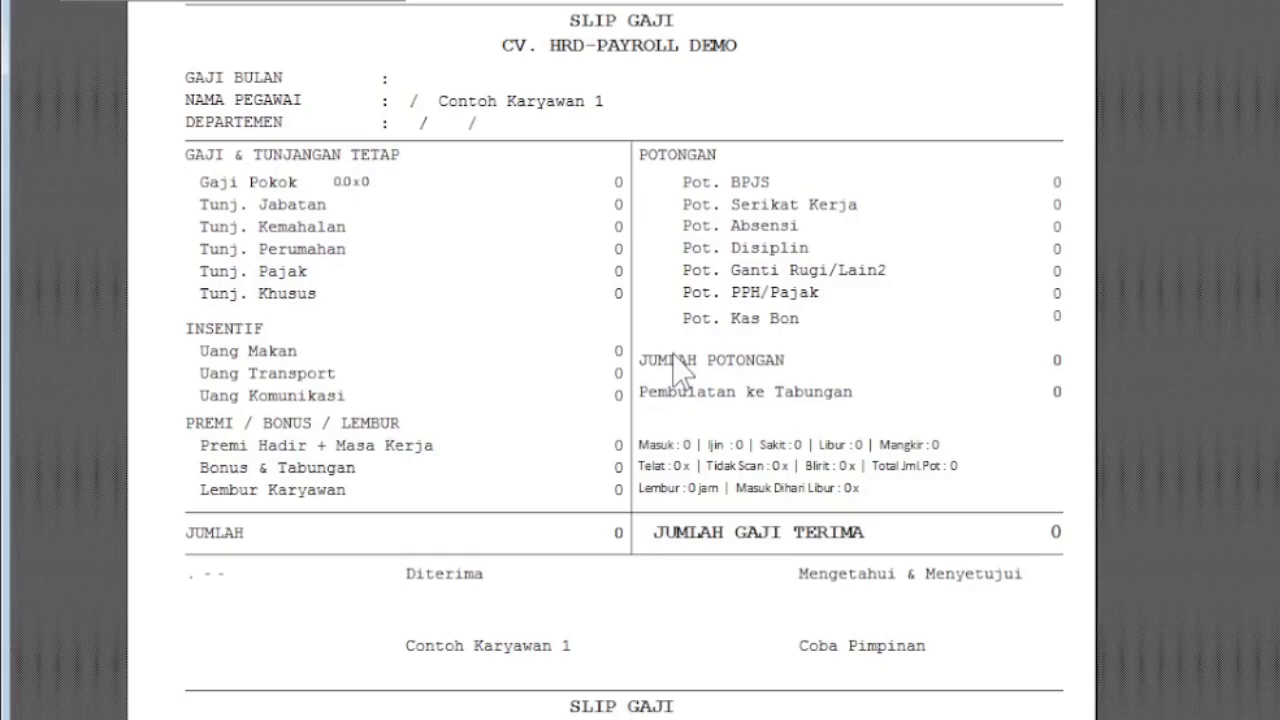
left_click(336, 6)
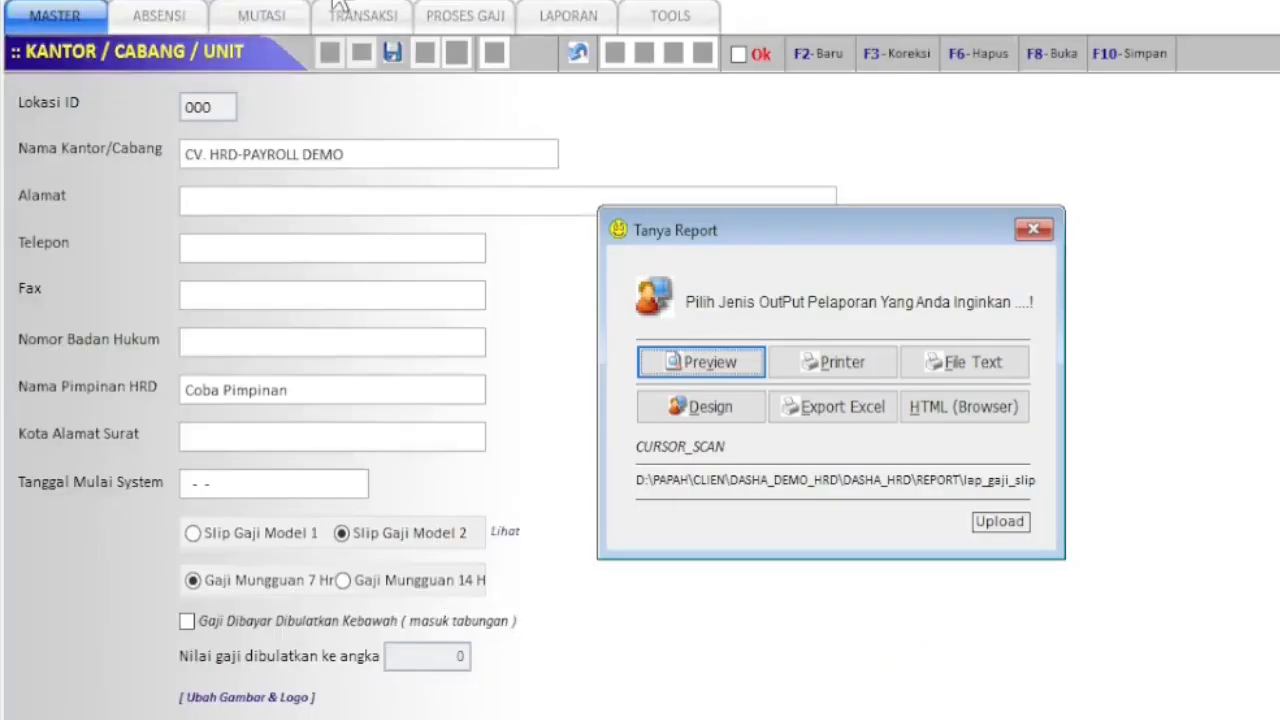
left_click(1034, 231)
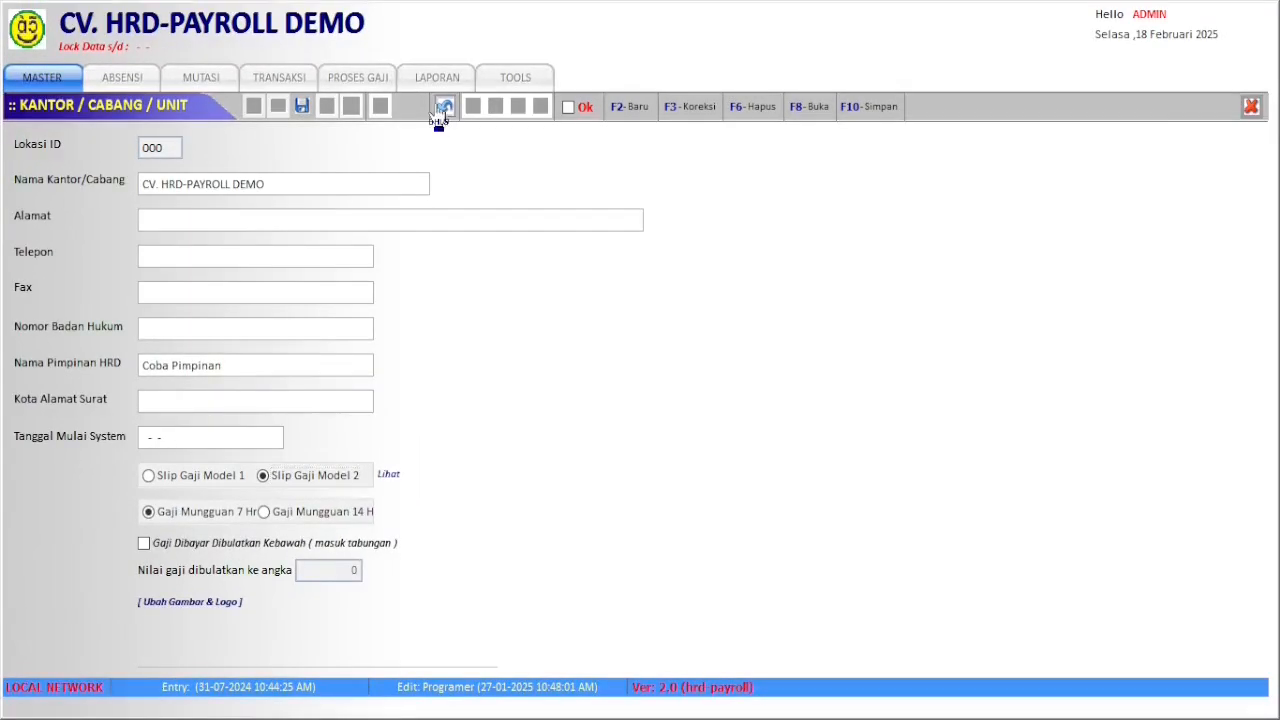
left_click(439, 110)
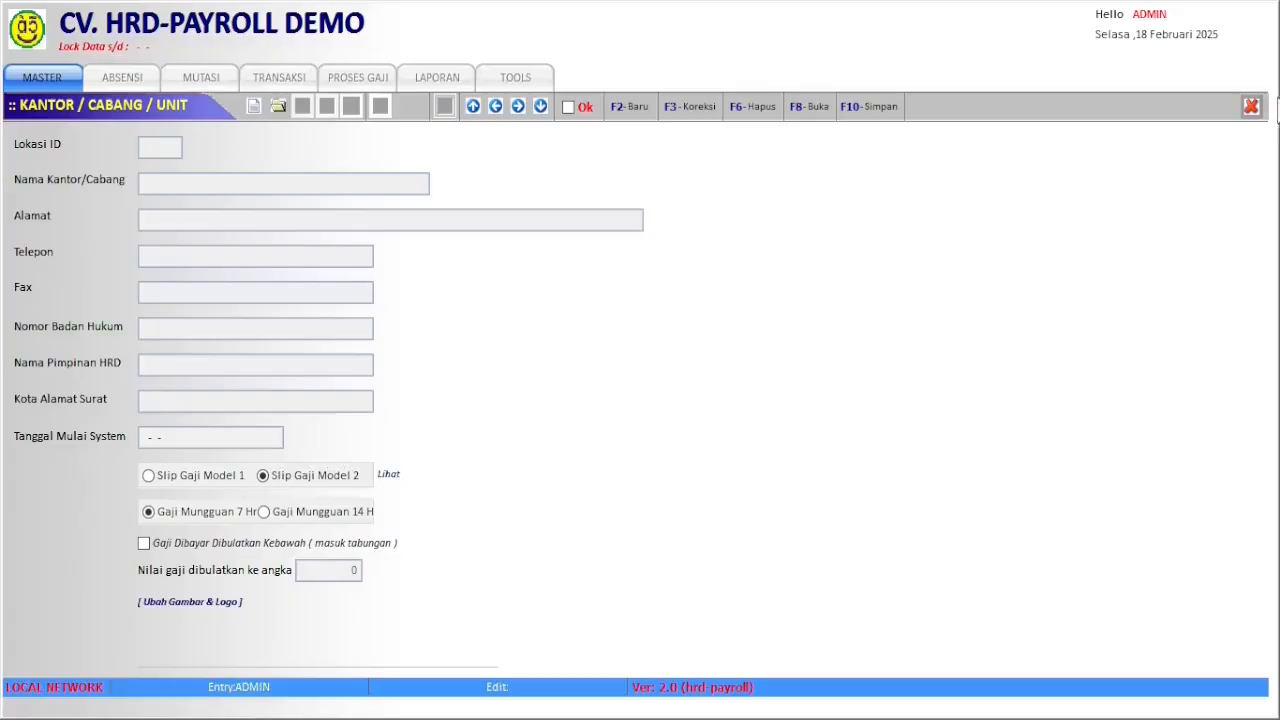
left_click(1252, 109)
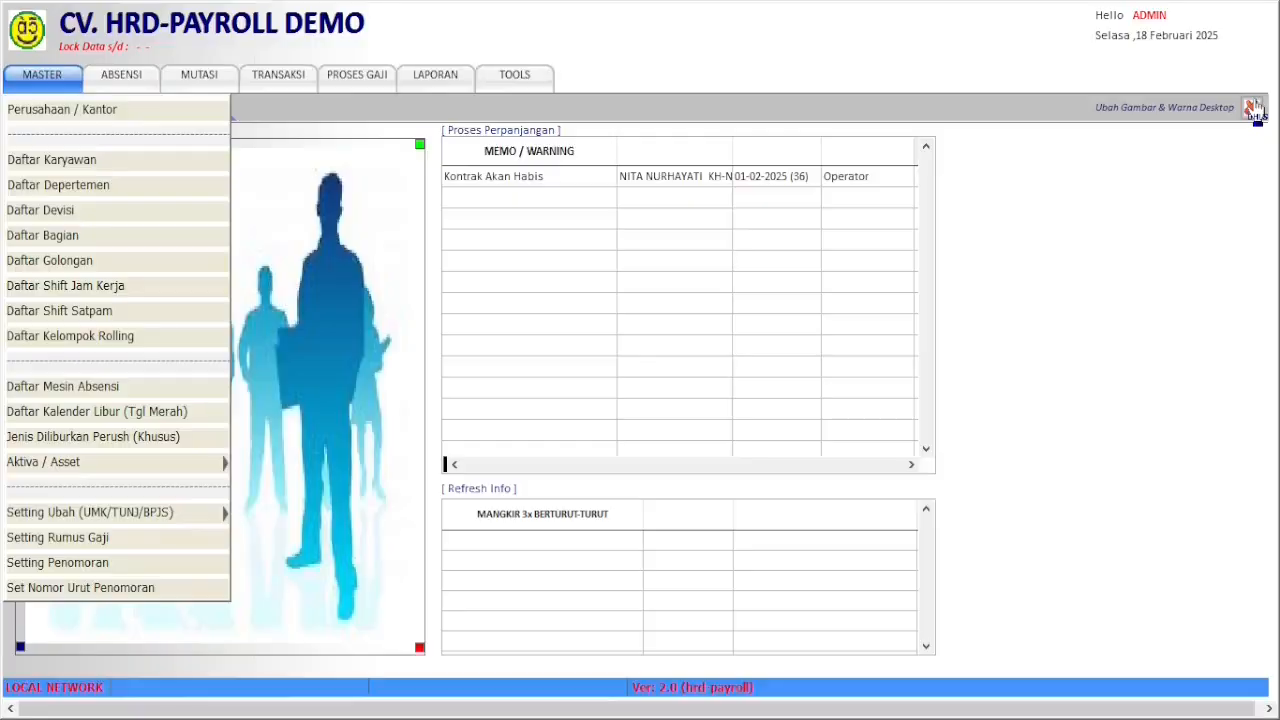
- Open Daftar Karyawan at the first employee record and review the personal data and Kepegawaian details
left_click(123, 162)
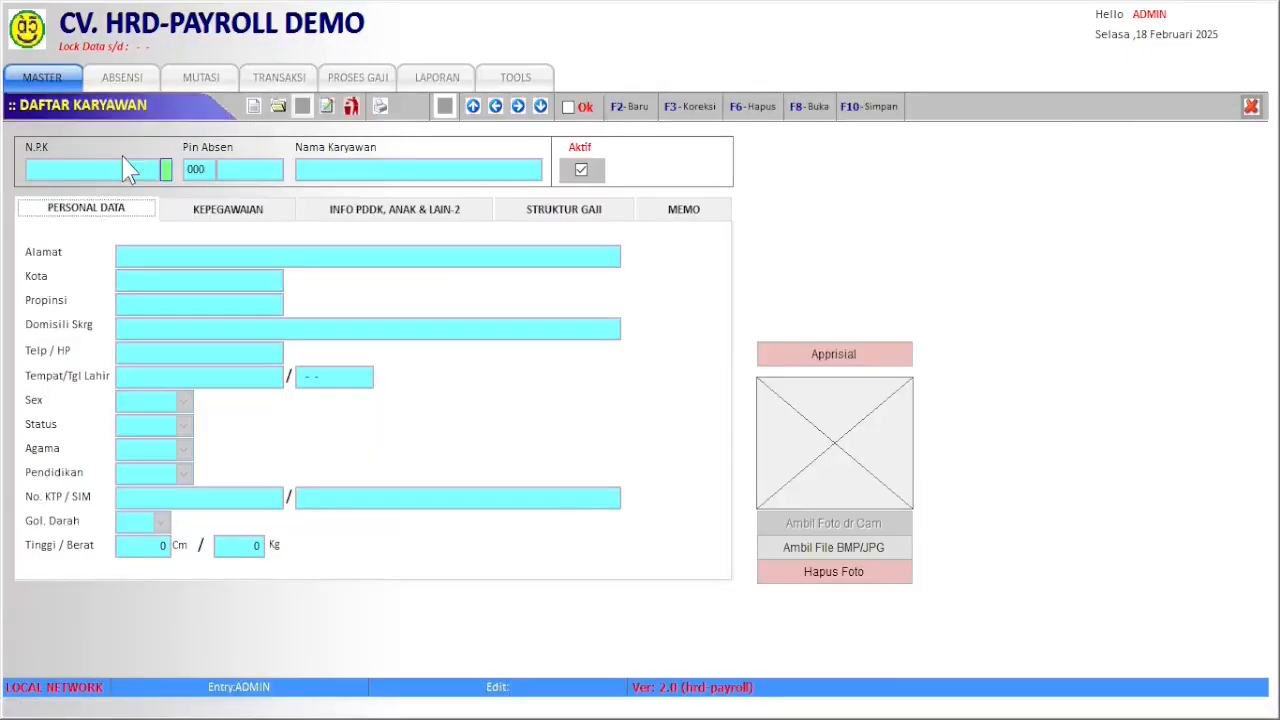
left_click(470, 107)
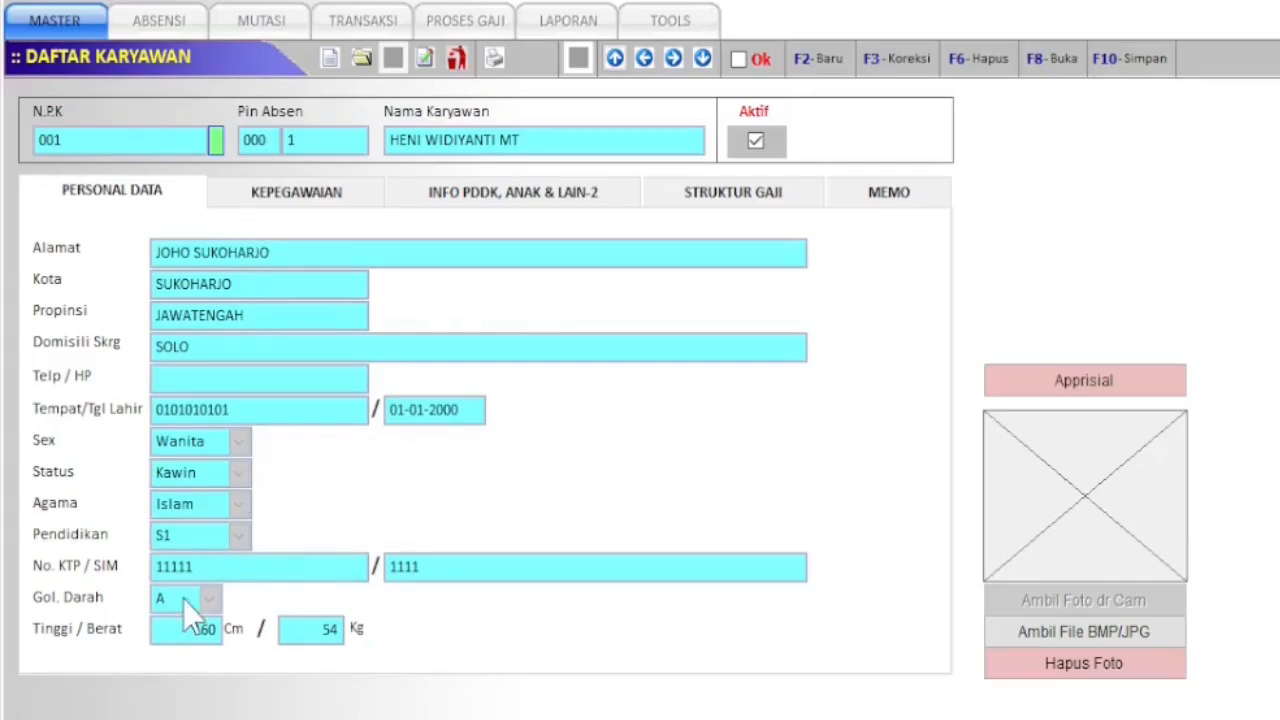
left_click(318, 205)
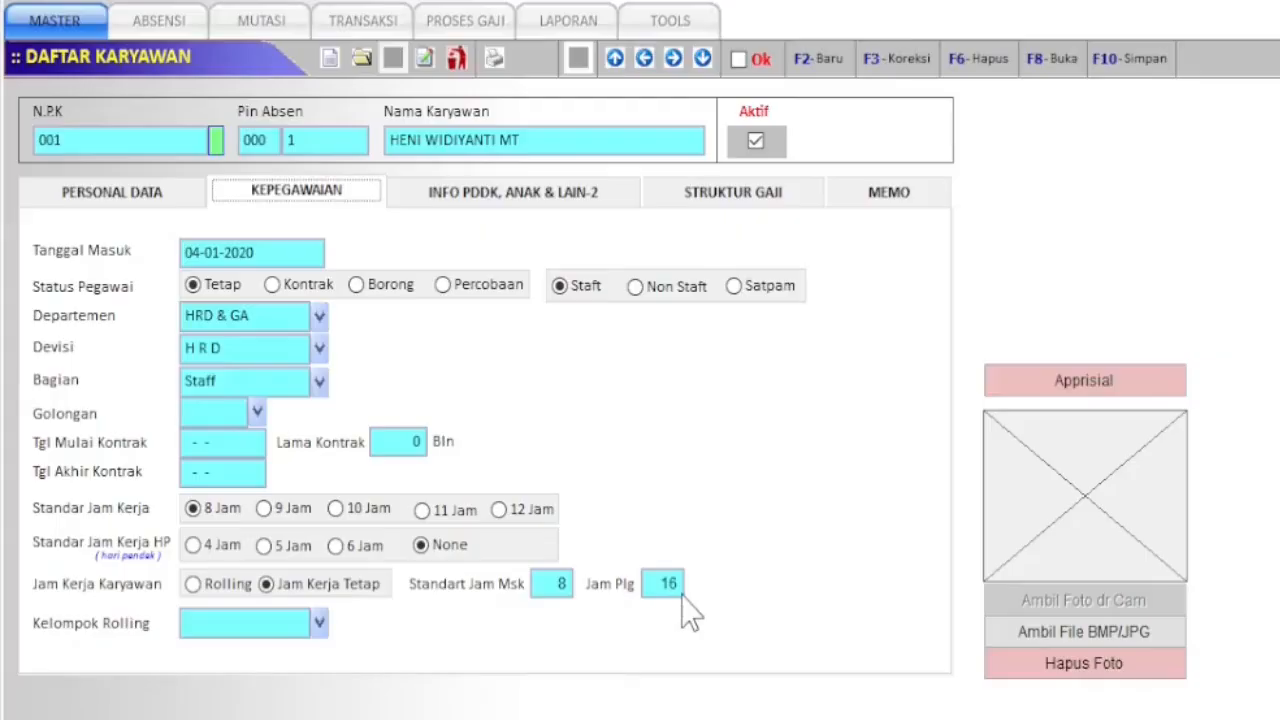
- Step forward through the following employee records to compare their Kepegawaian details, including a Kontrak, Non Staft employee
left_click(673, 58)
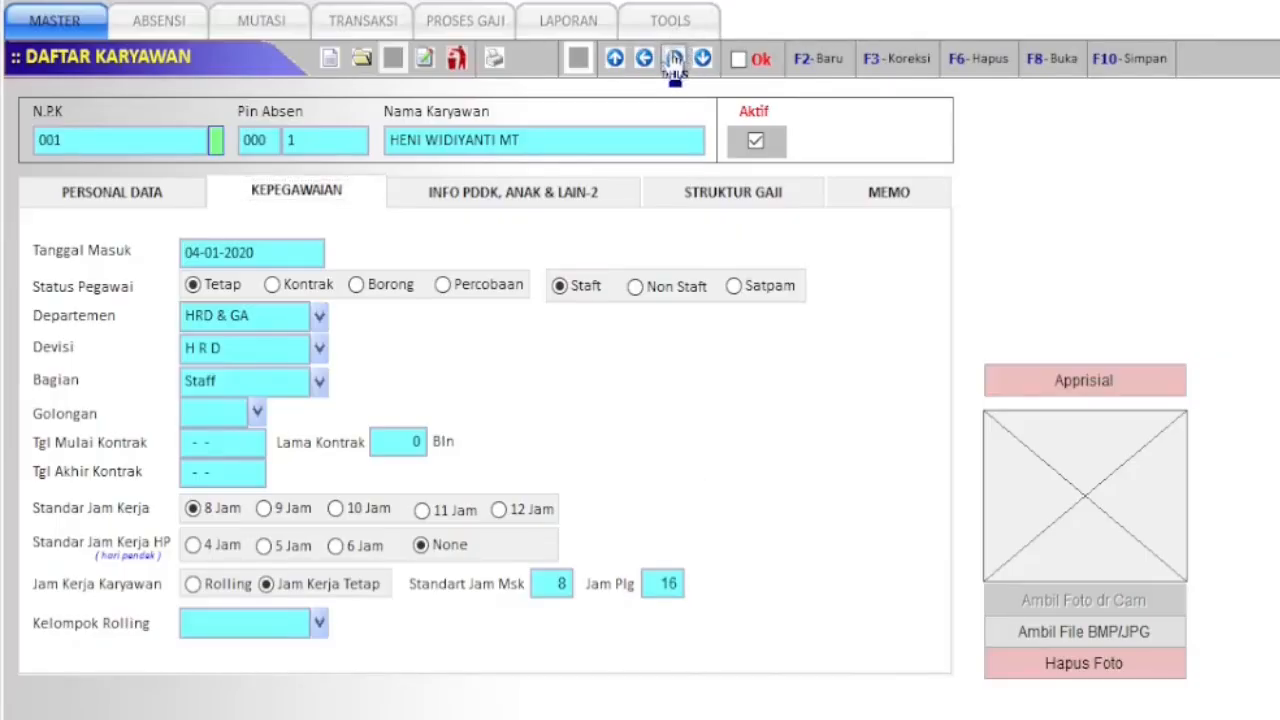
left_click(673, 58)
left_click(673, 58)
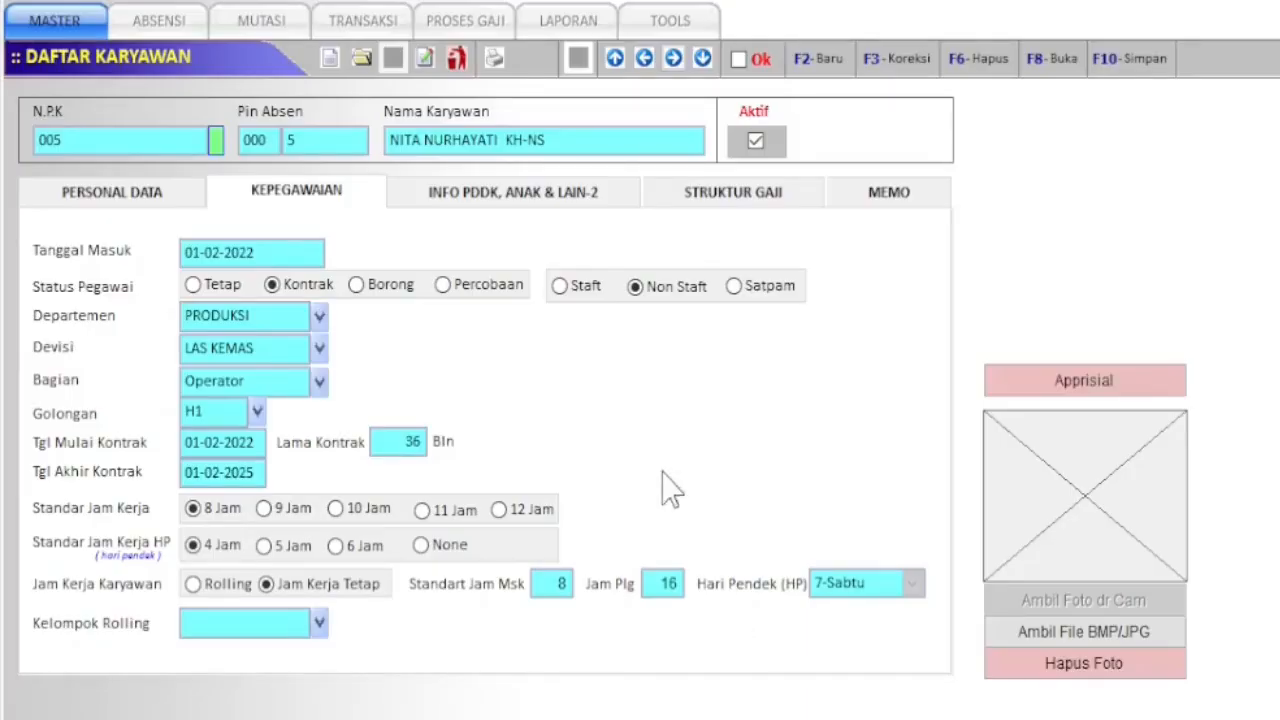
- Examine the first employee's additional information on parents, spouse and children, and company assets held
left_click(527, 214)
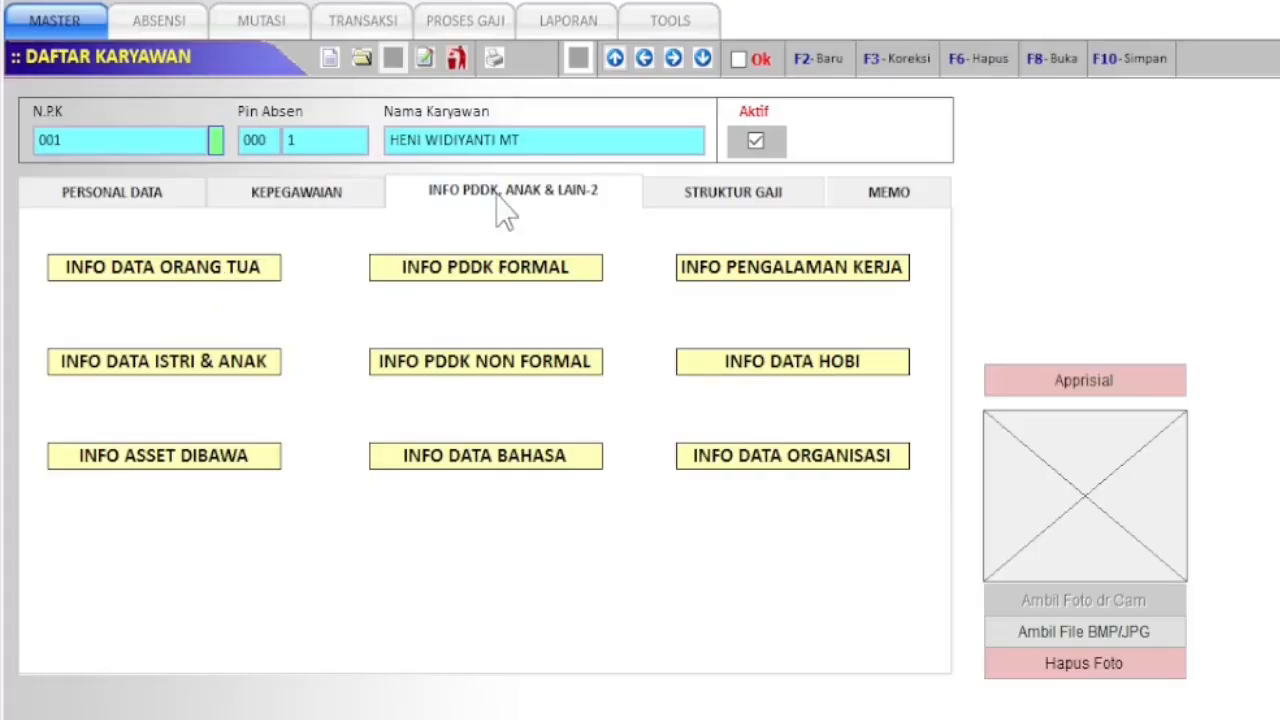
left_click(238, 283)
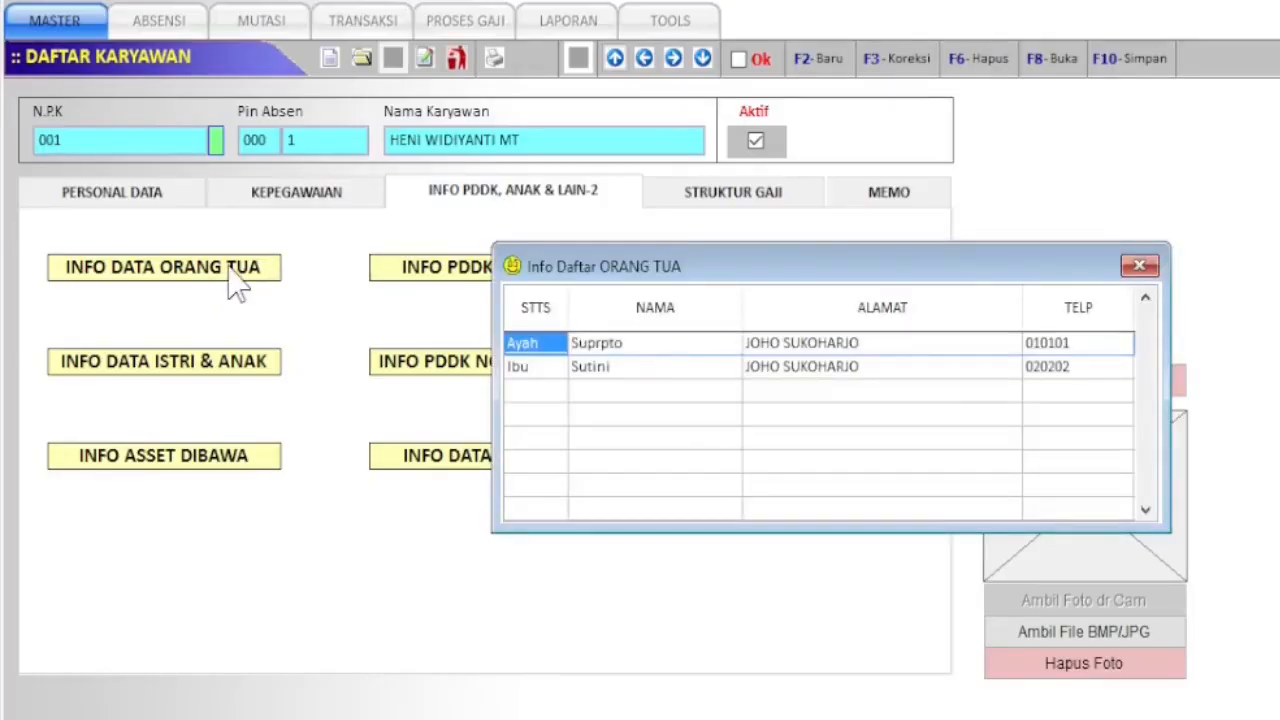
key("Escape")
left_click(245, 375)
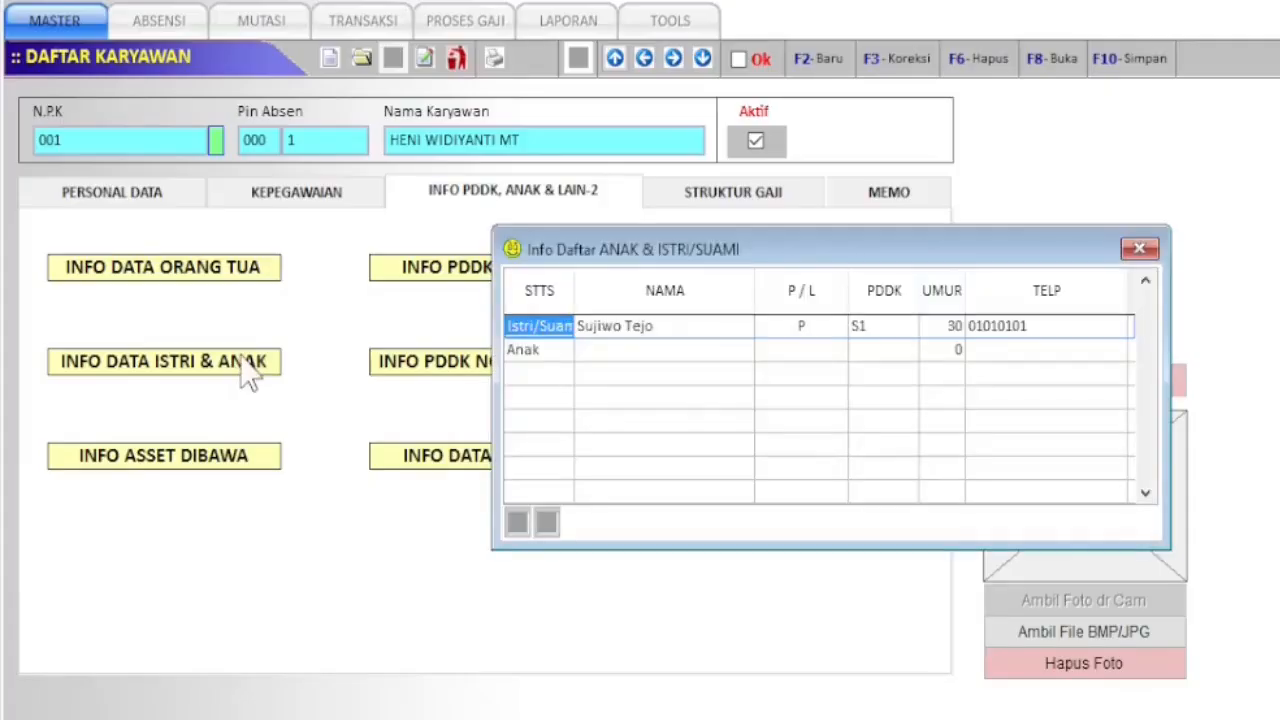
key("Escape")
left_click(251, 456)
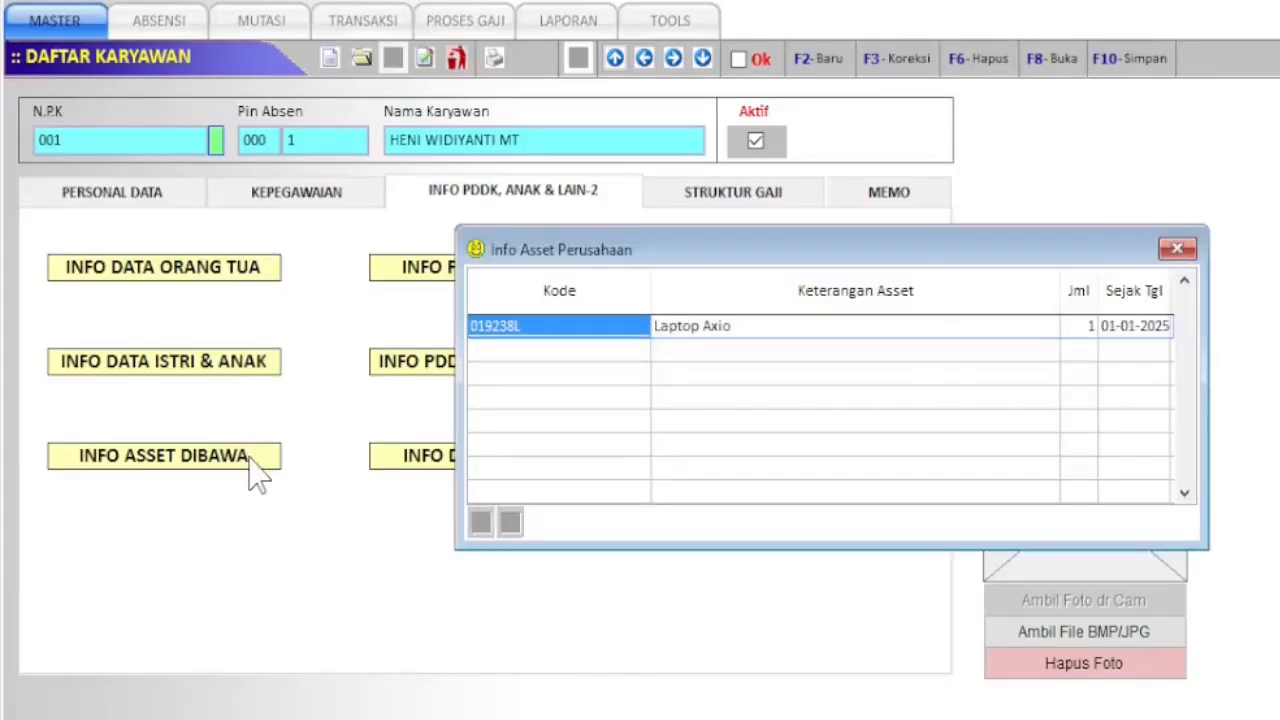
key("Escape")
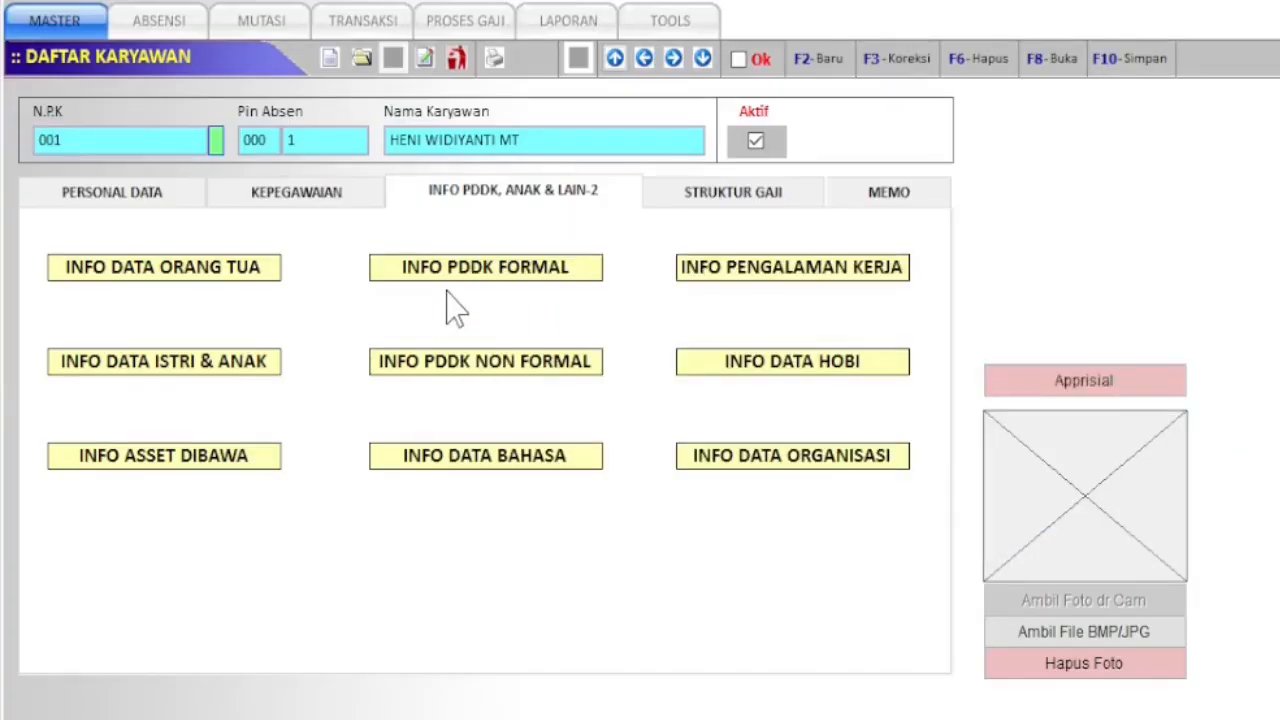
- Examine the first employee's formal and non-formal education, language and work experience information
left_click(453, 278)
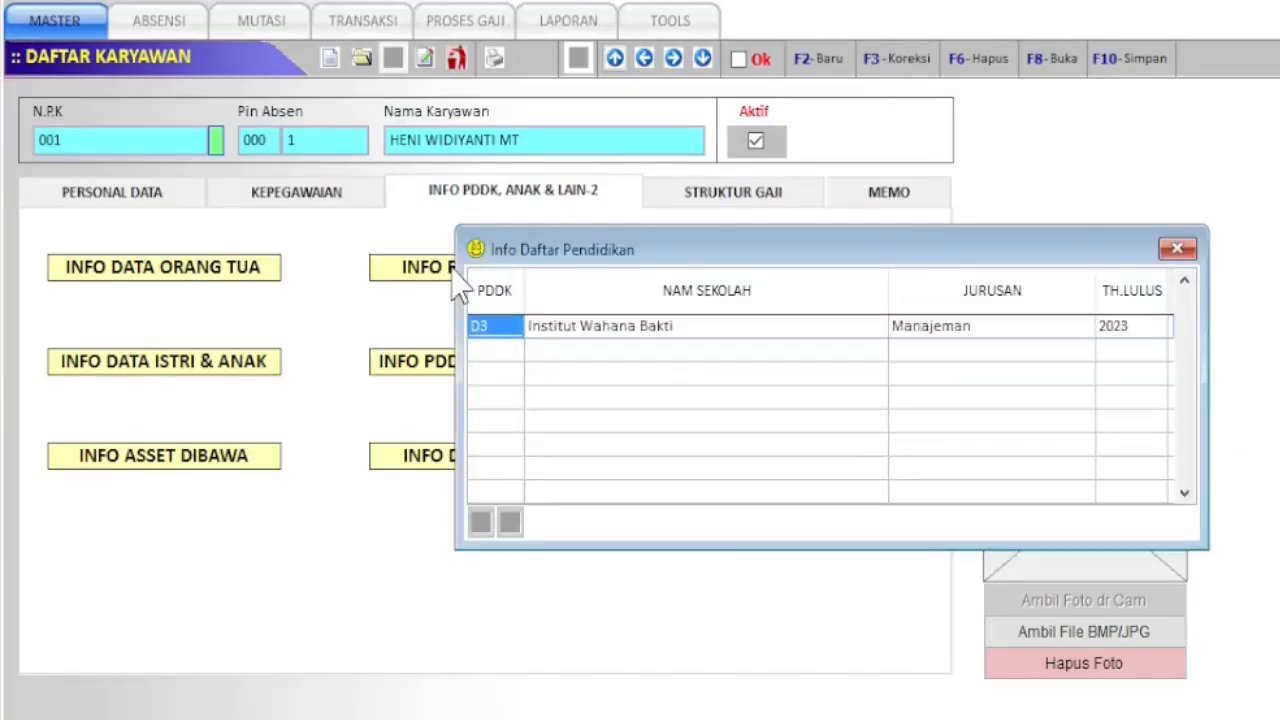
key("Escape")
left_click(462, 368)
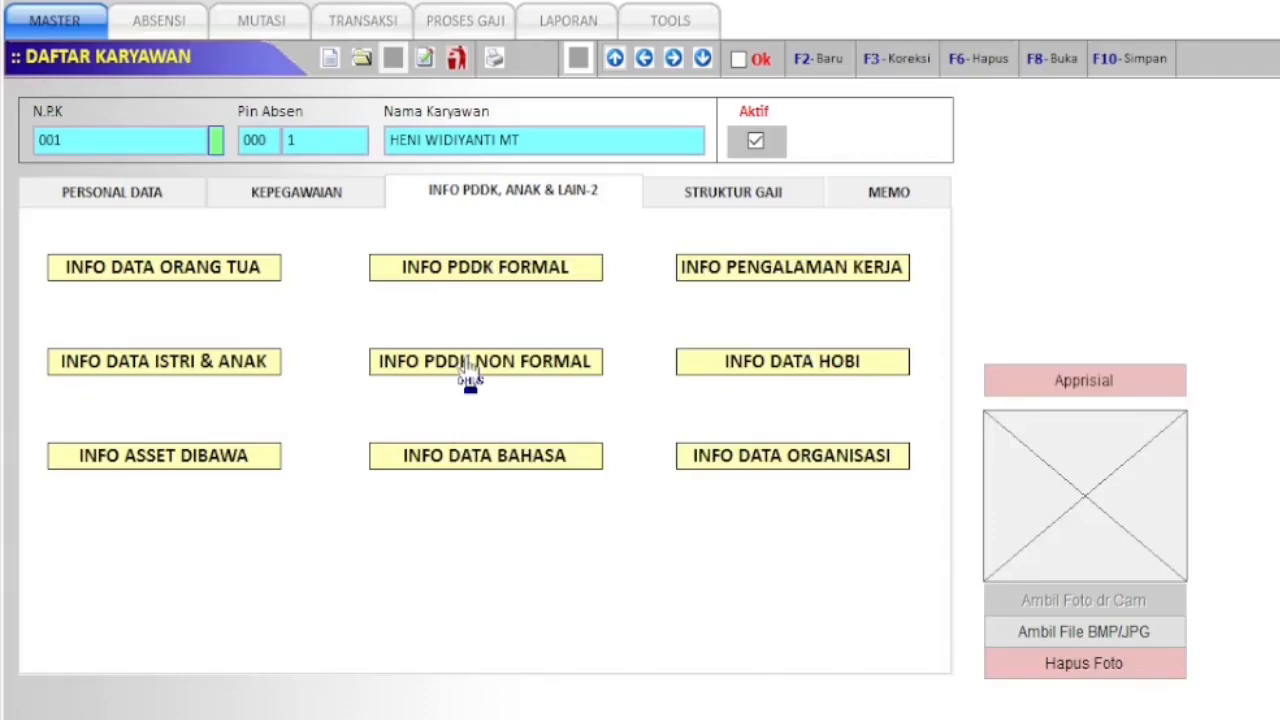
key("Escape")
left_click(478, 462)
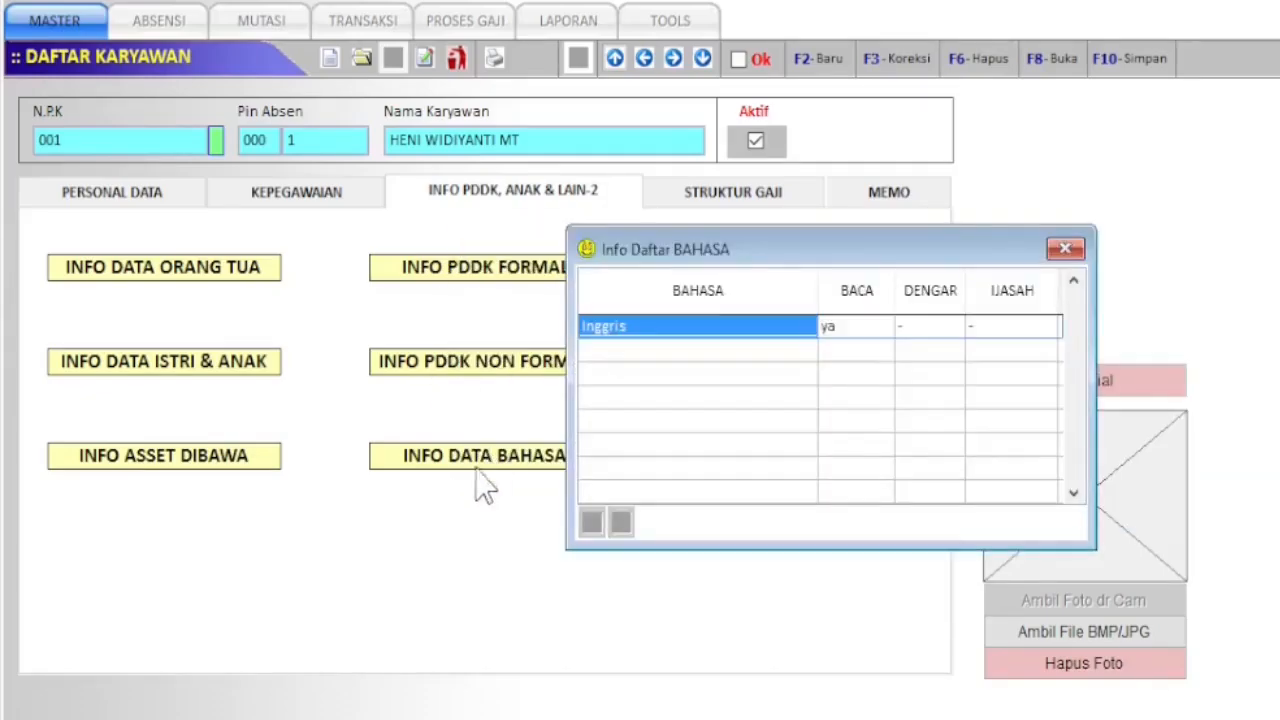
key("Escape")
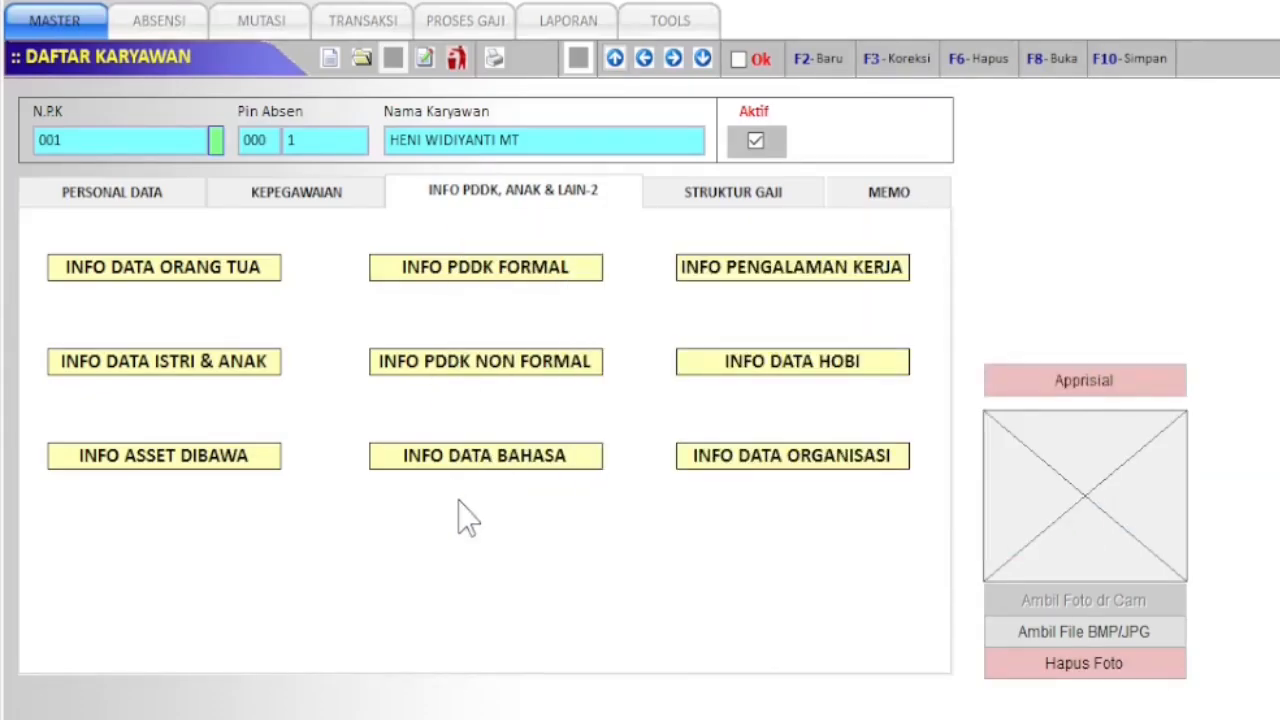
left_click(748, 268)
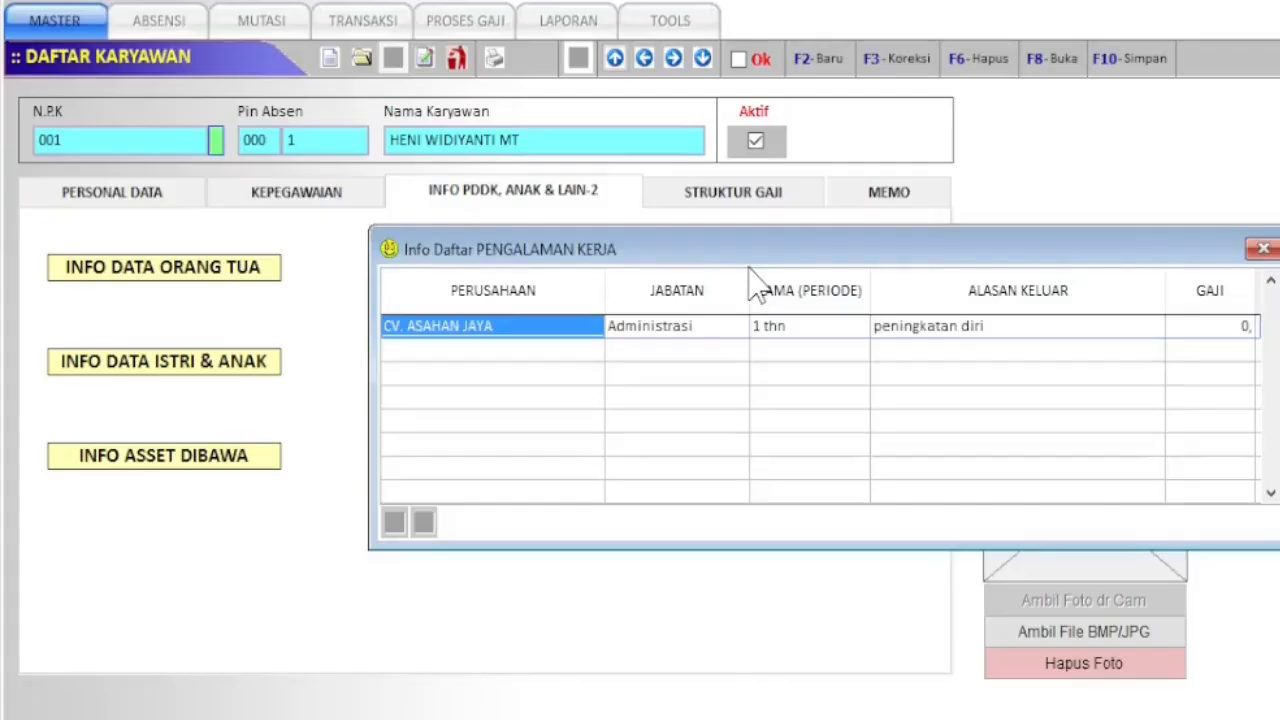
key("Escape")
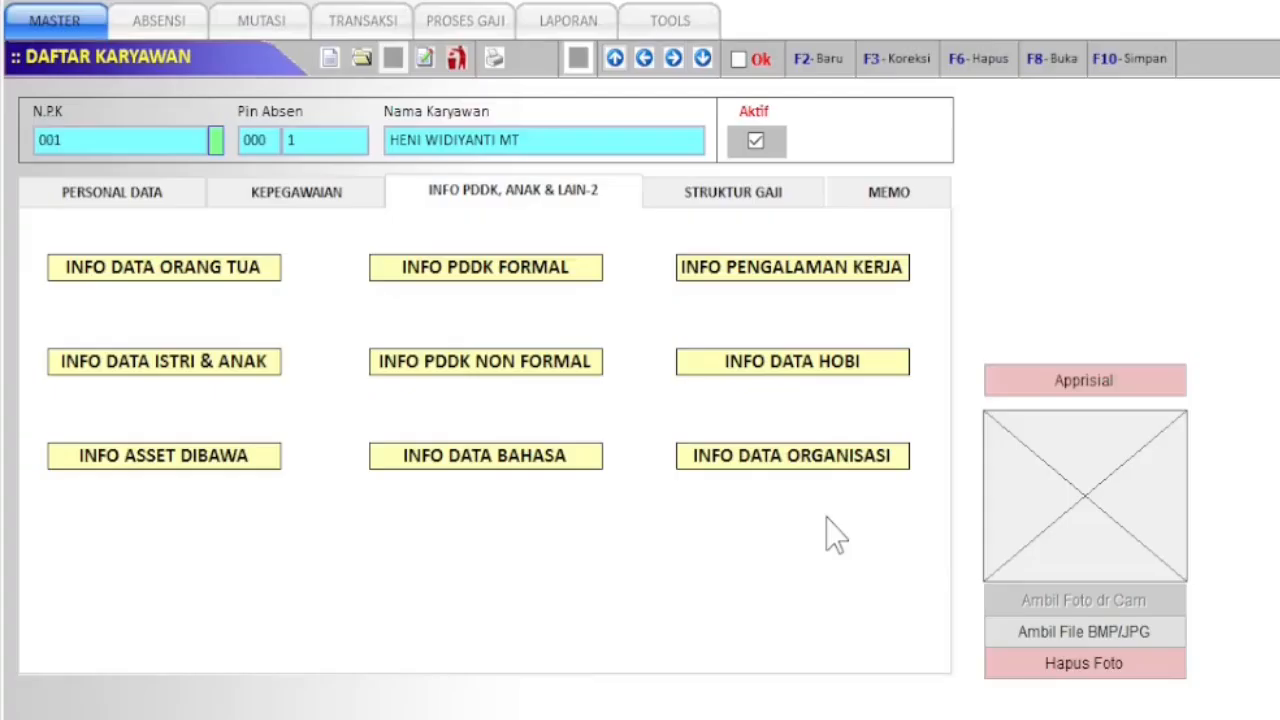
- Compare the Struktur Gaji details across employee records, covering the Tetap/Bln, Bulan (Harian) and Mingguan (Harian) salary methods
left_click(729, 209)
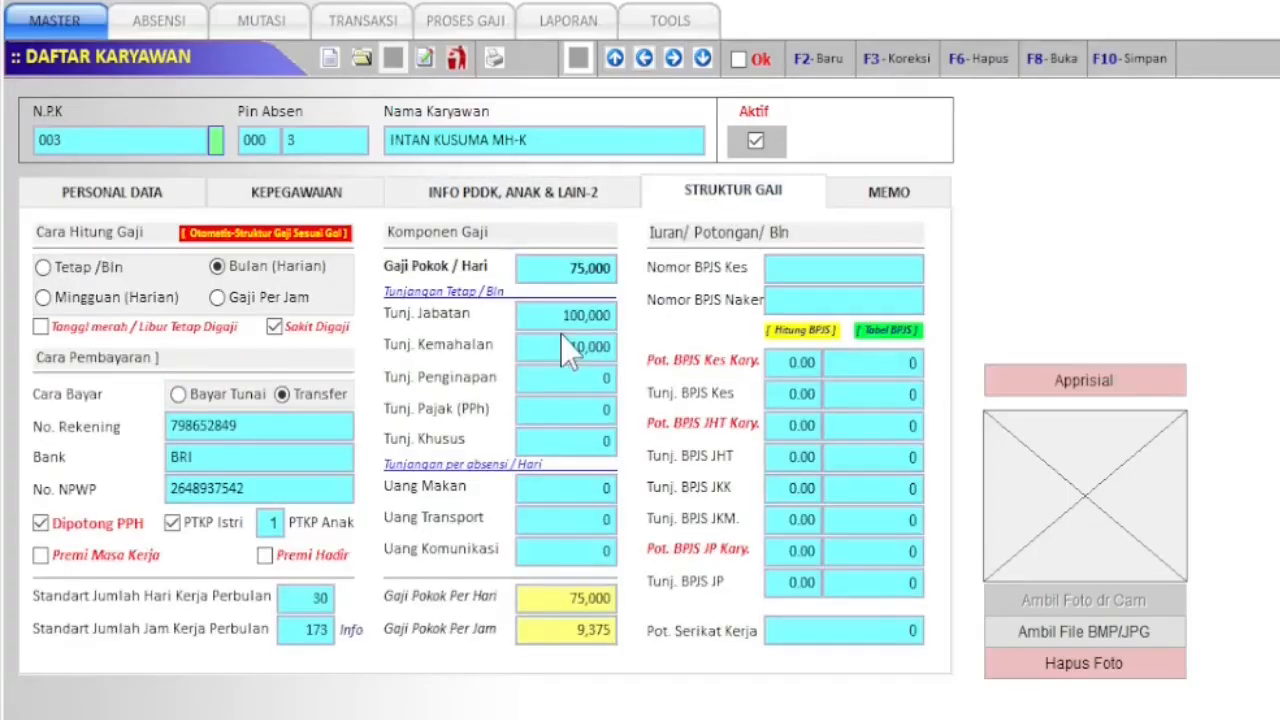
left_click(615, 58)
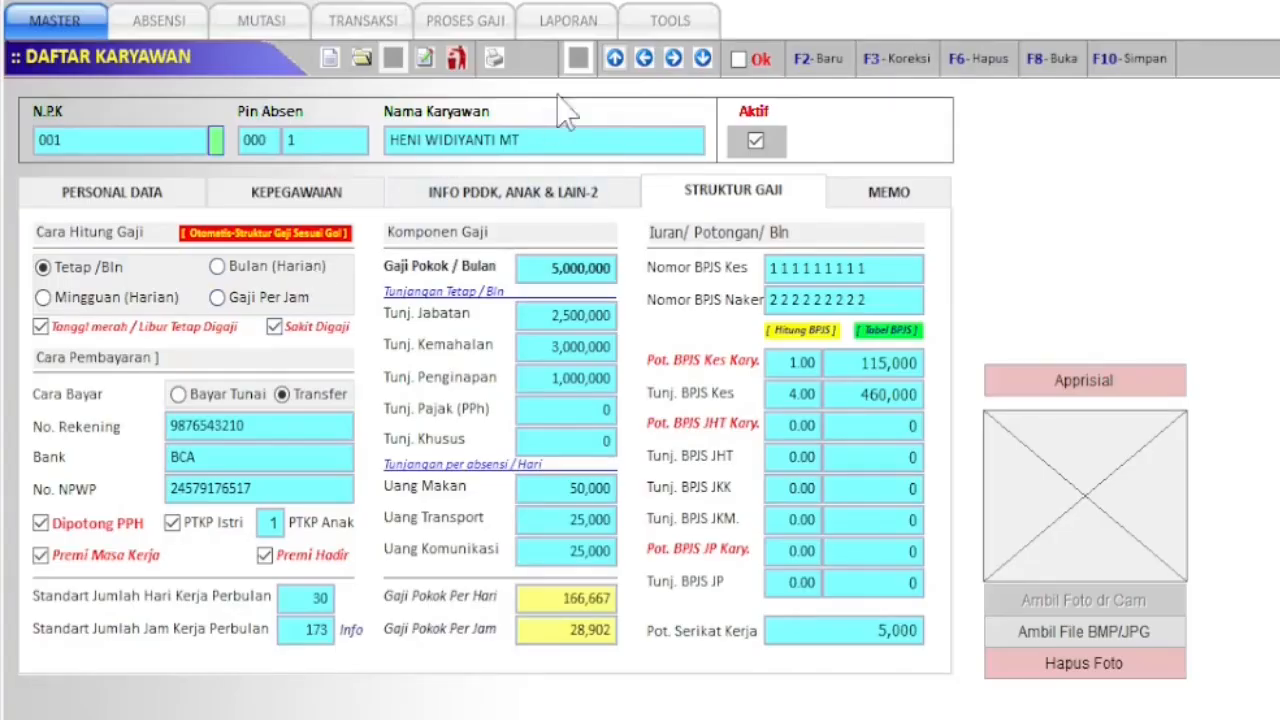
left_click(674, 58)
left_click(674, 58)
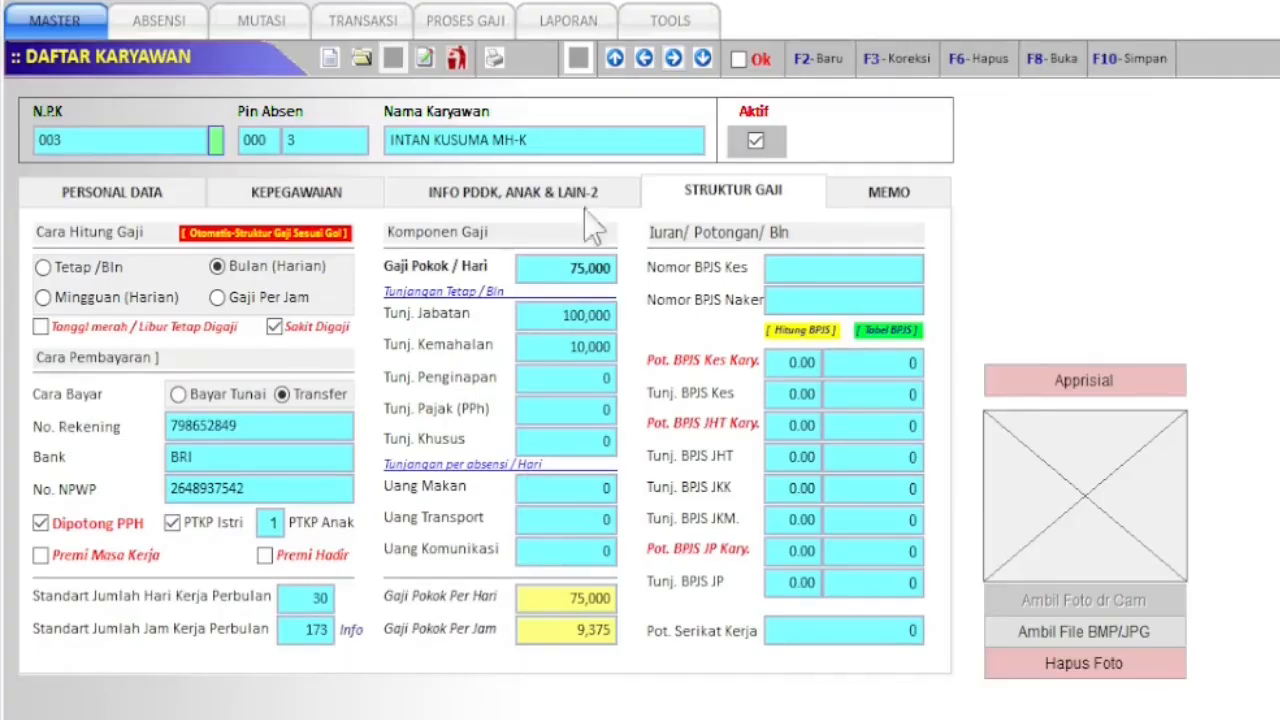
left_click(673, 58)
left_click(673, 58)
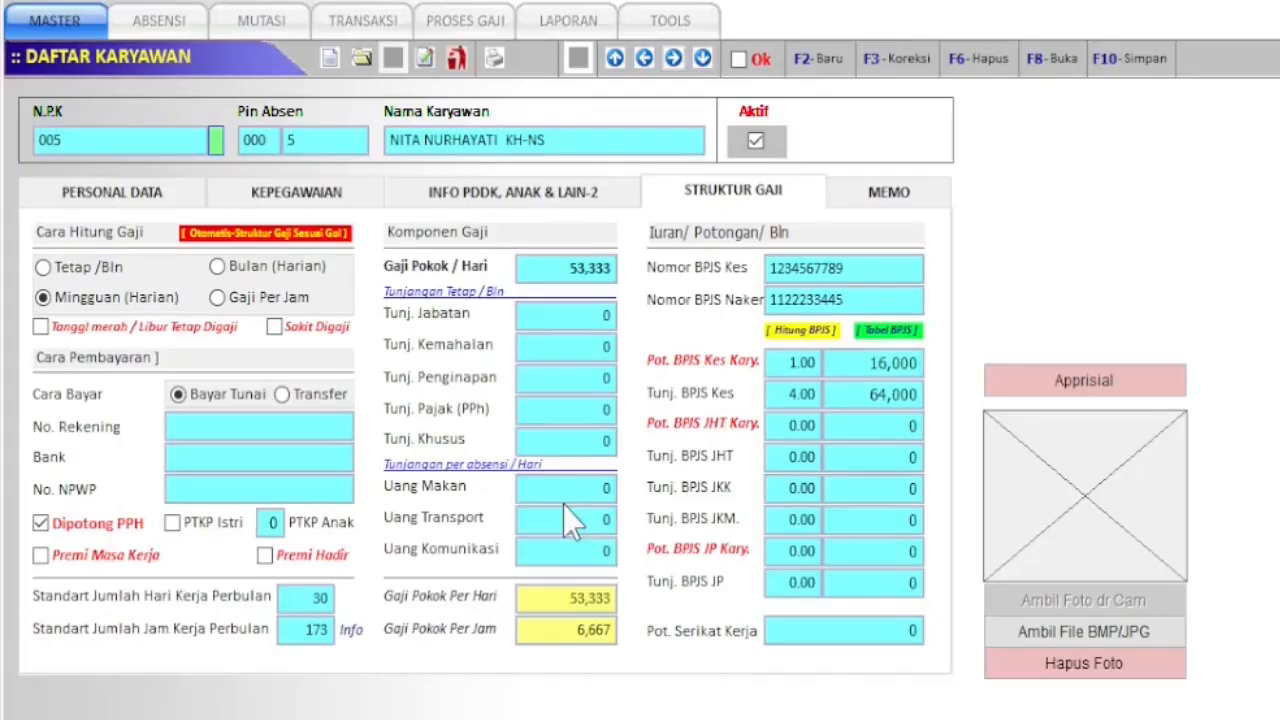
- Review the first employee's salary structure and memo, and close the Daftar Karyawan form
left_click(615, 58)
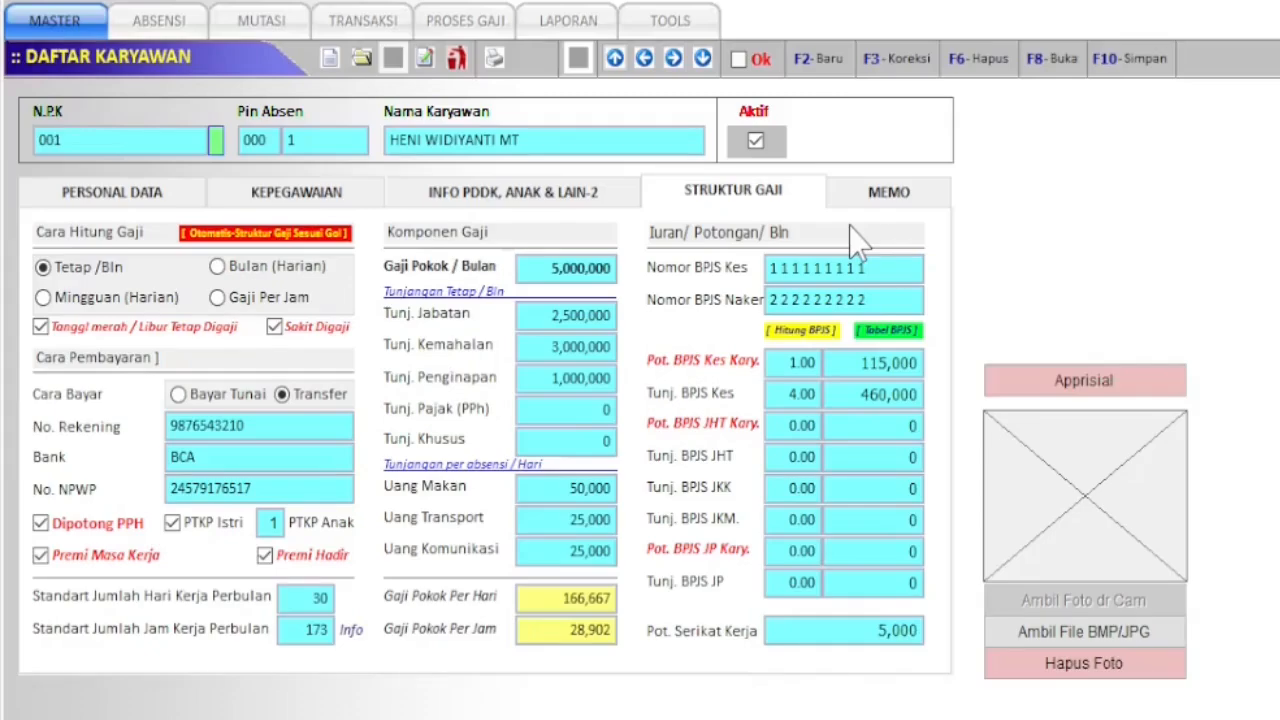
left_click(899, 198)
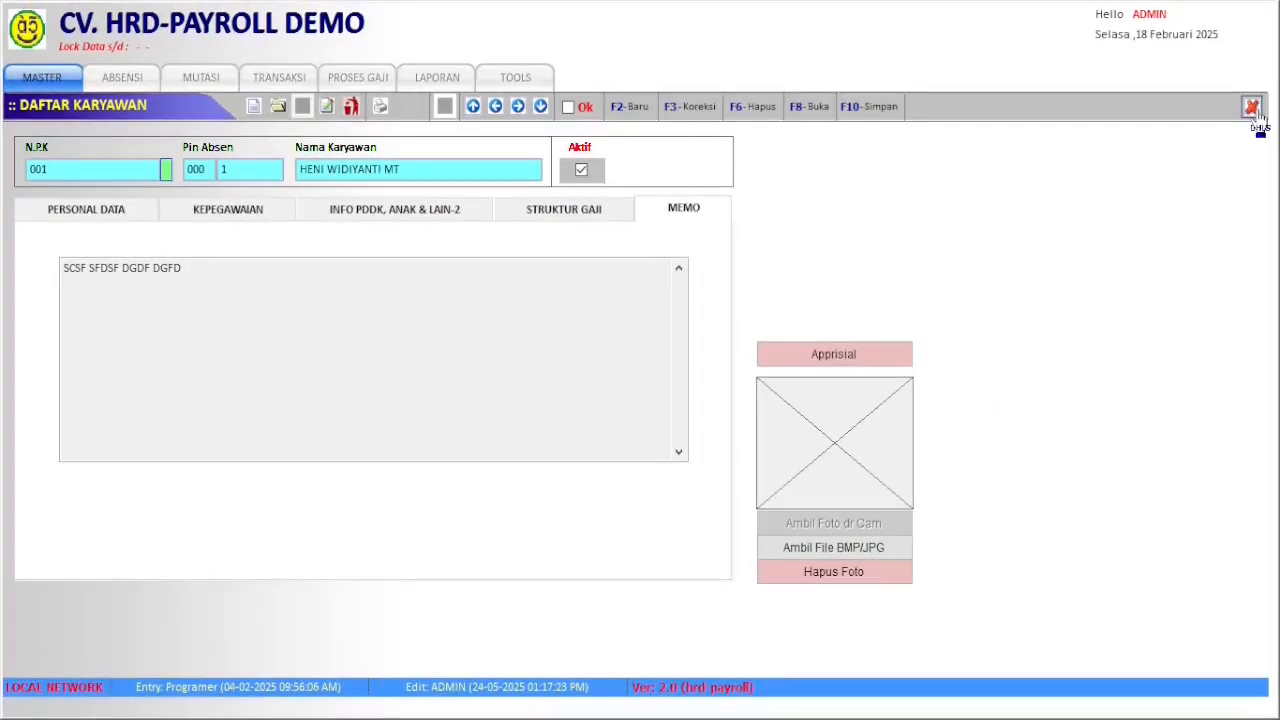
left_click(1252, 108)
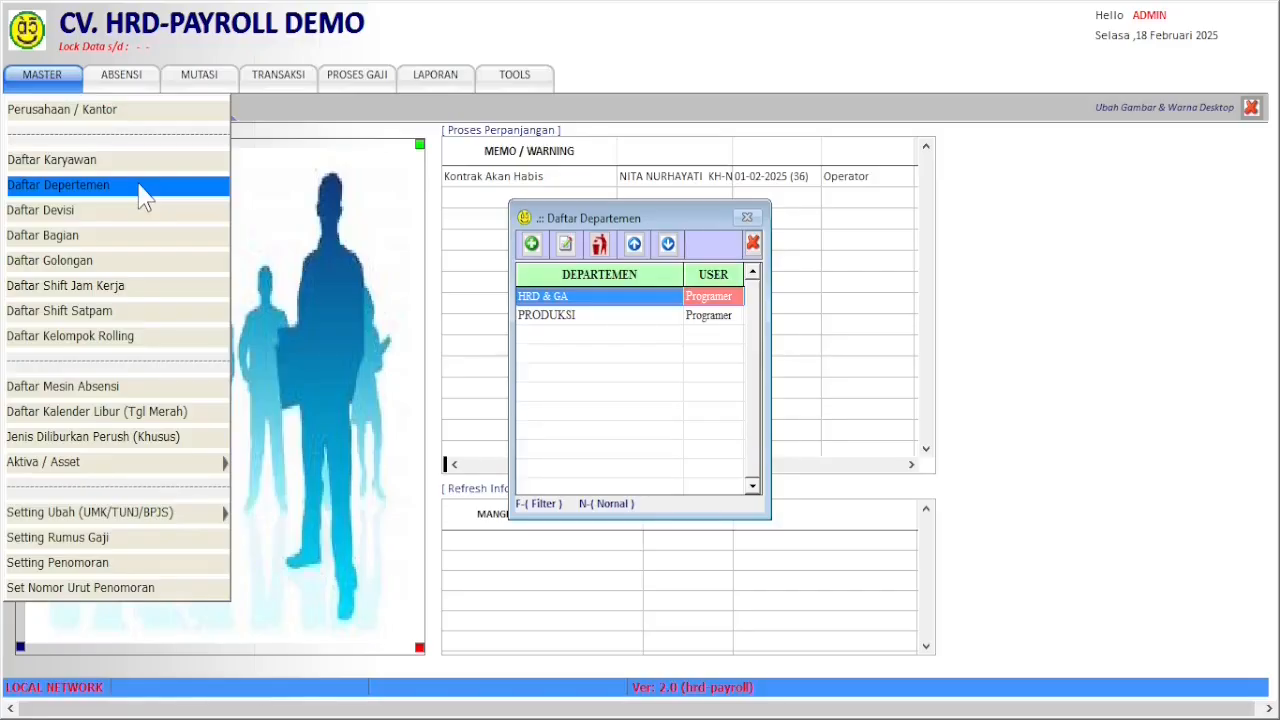
- Review the Daftar Departemen, Daftar Devisi and Daftar Bagian reference lists, closing each one
key("Escape")
left_click(133, 212)
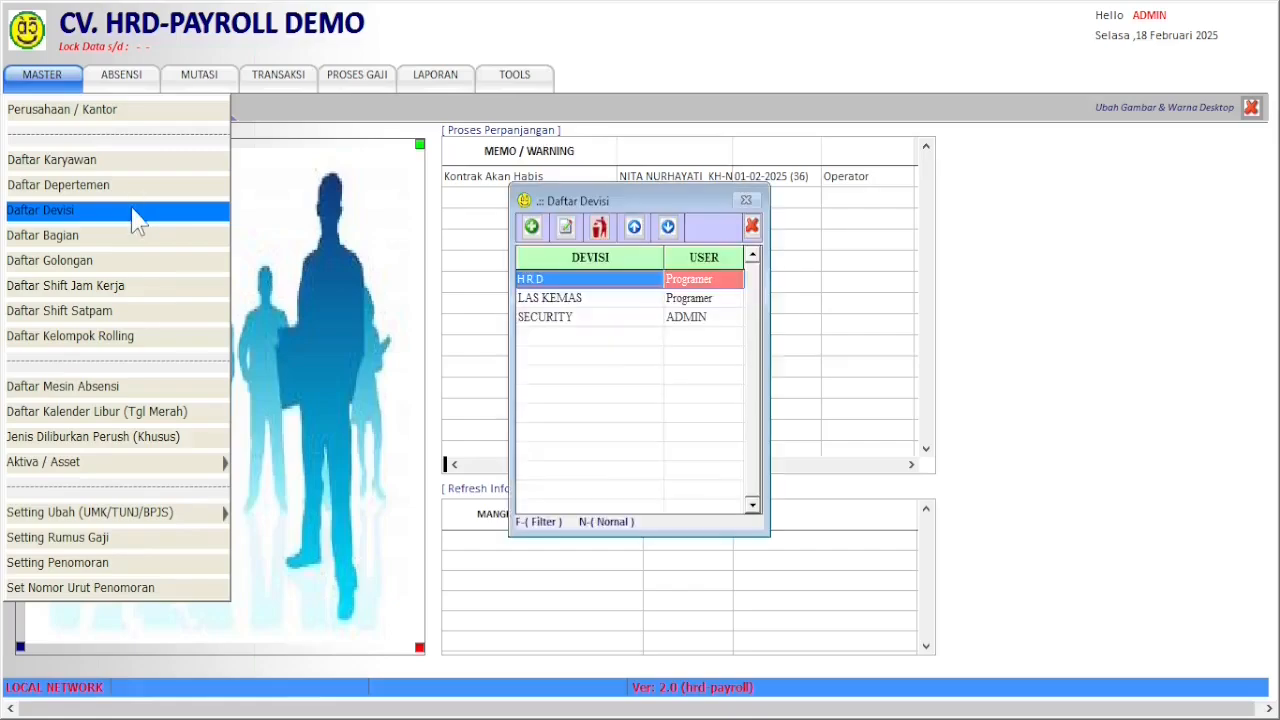
key("Escape")
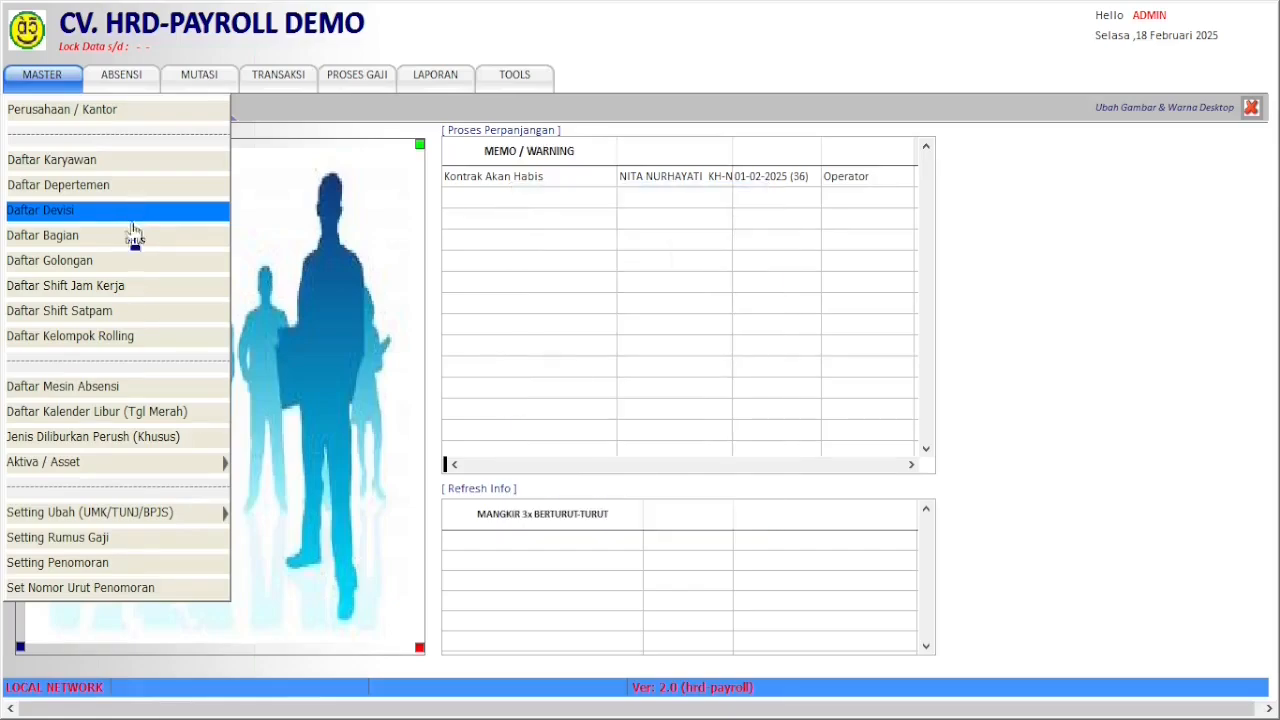
left_click(133, 237)
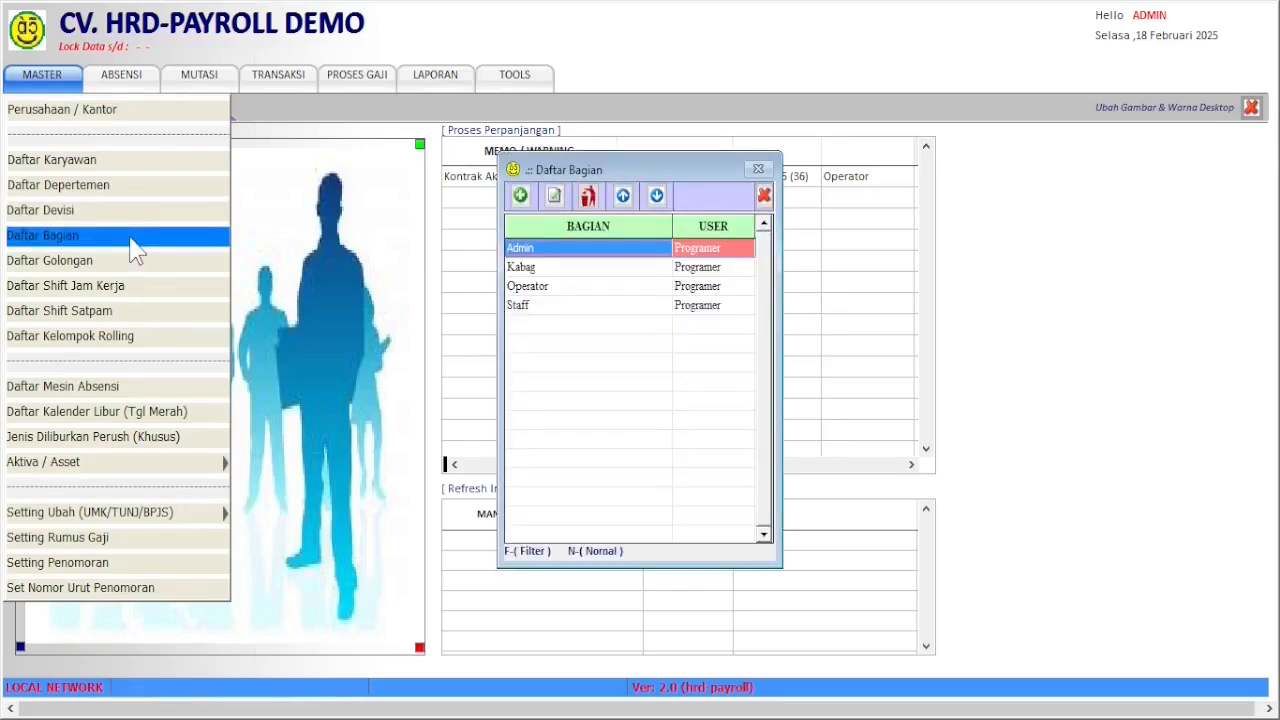
key("Escape")
- Examine the salary components and allowances of golongan S4 in Daftar Golongan, and close the list without changes
left_click(133, 261)
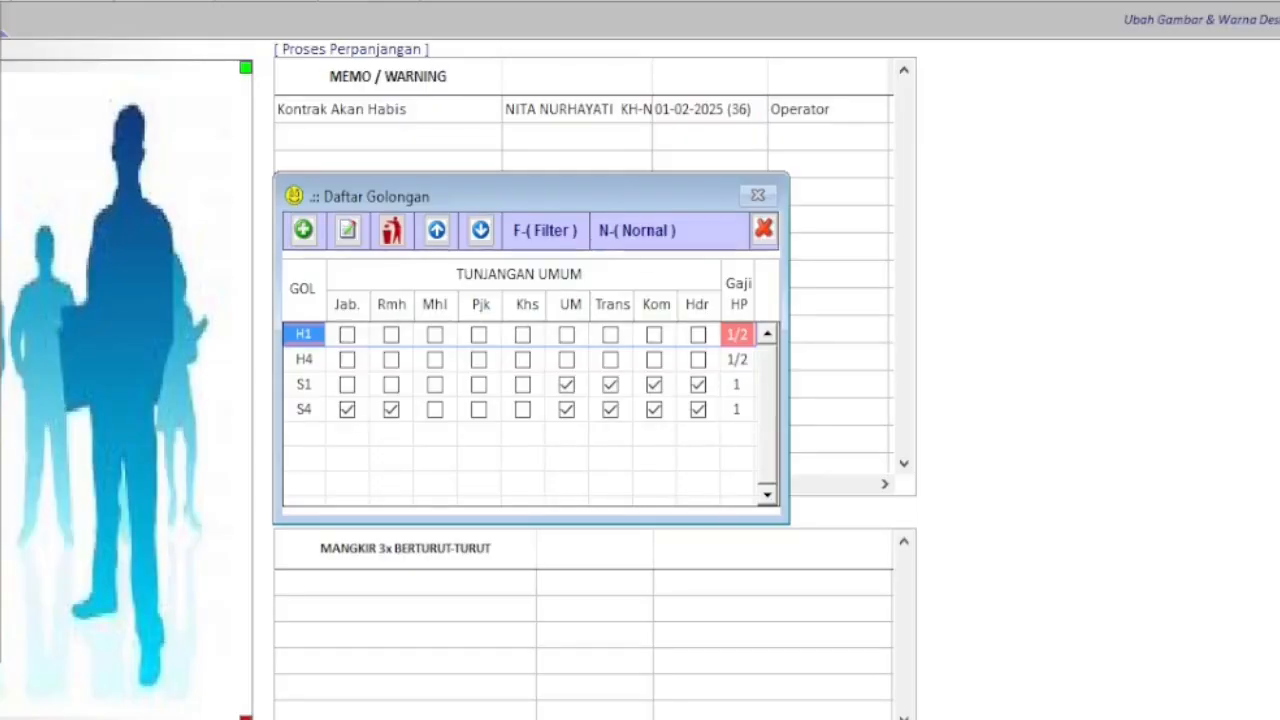
left_click(313, 412)
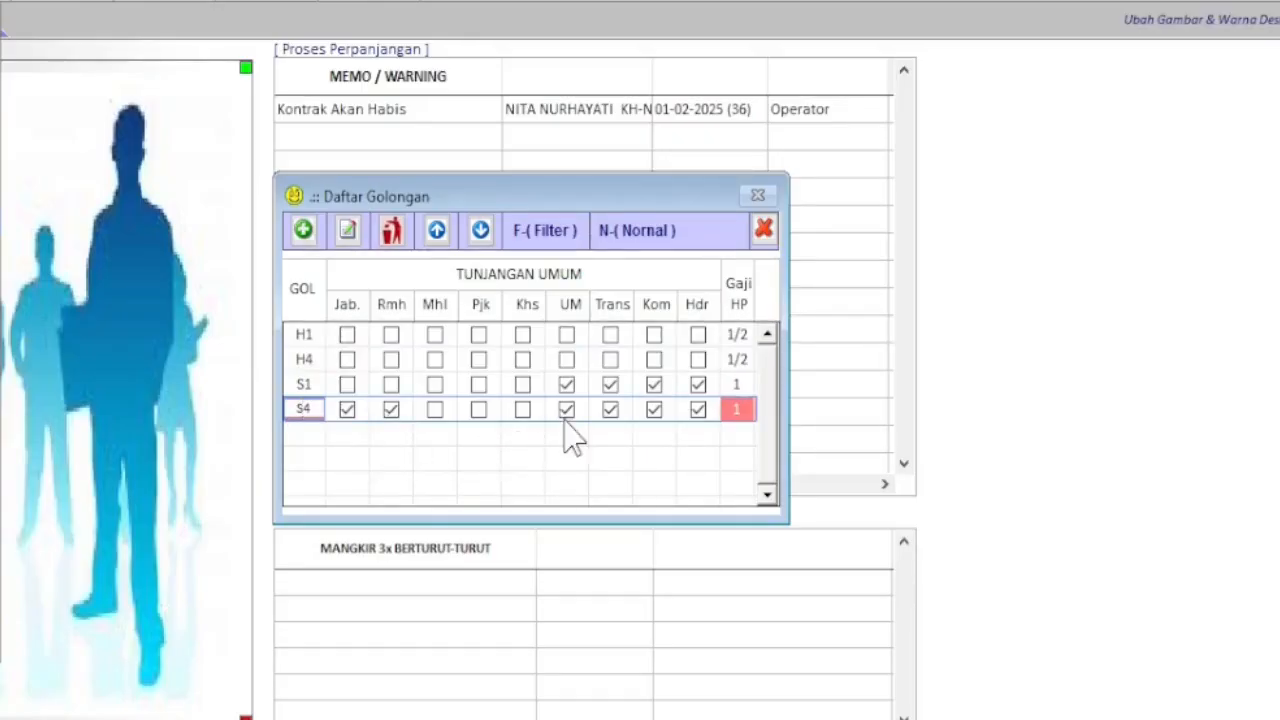
left_click(348, 238)
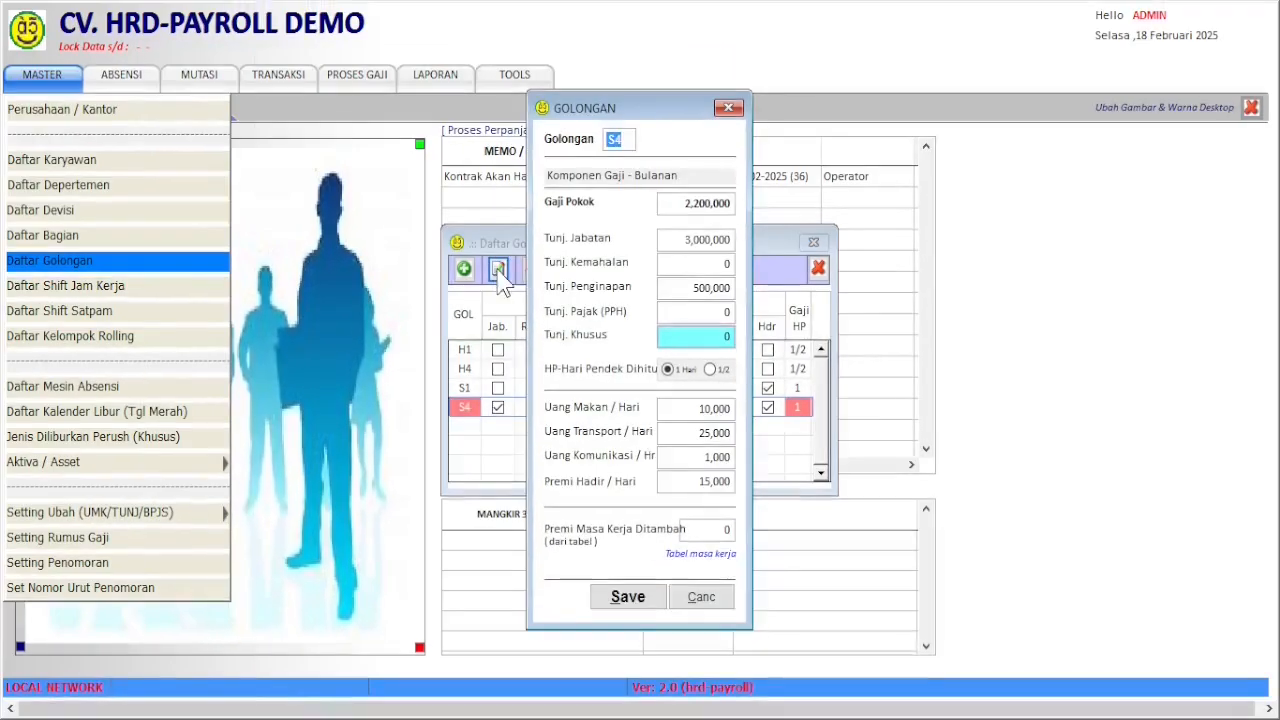
left_click(729, 108)
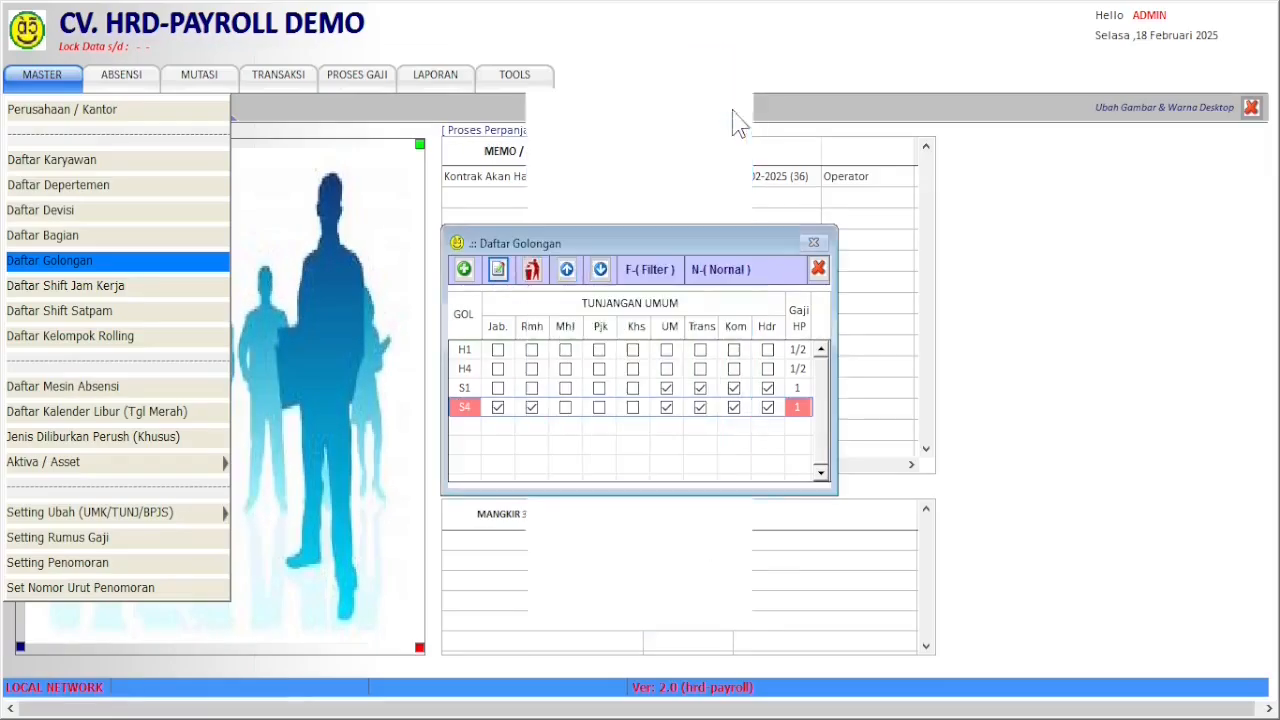
left_click(818, 267)
- Review the working-hour shifts in Daftar Shift Jam Kerja and the security guards' schedule in Daftar Shift Satpam
left_click(141, 287)
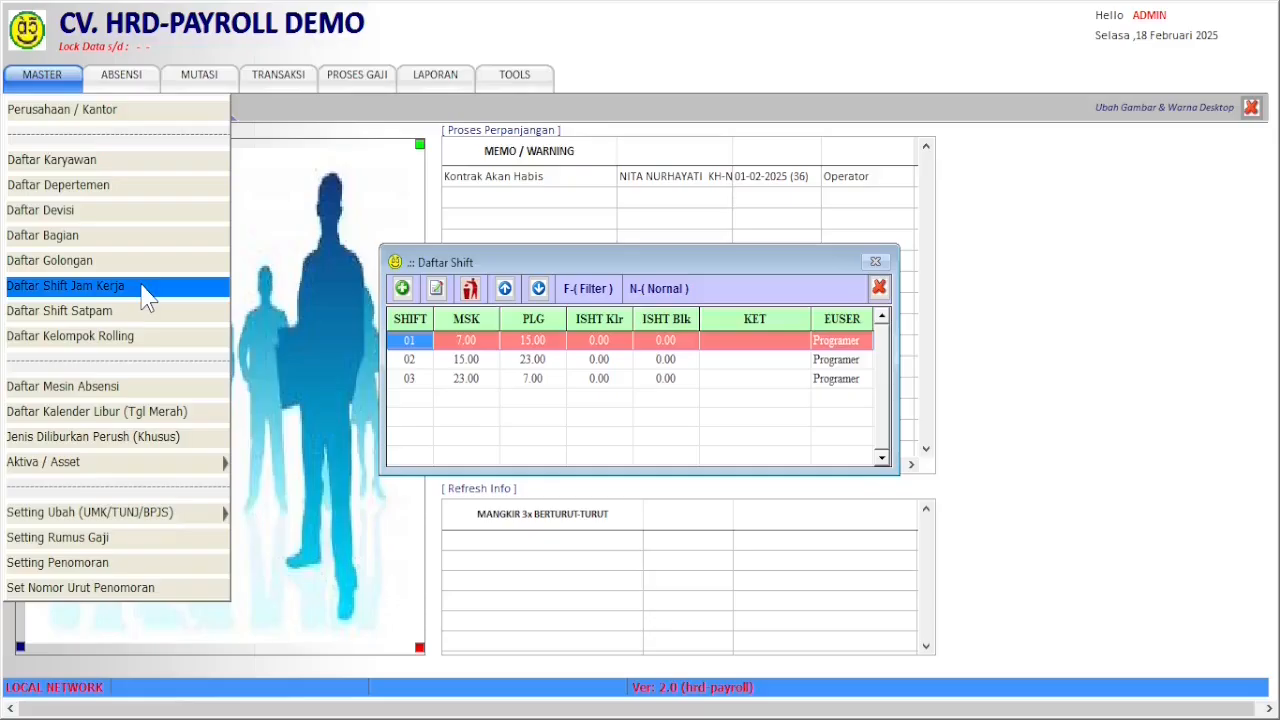
left_click(879, 287)
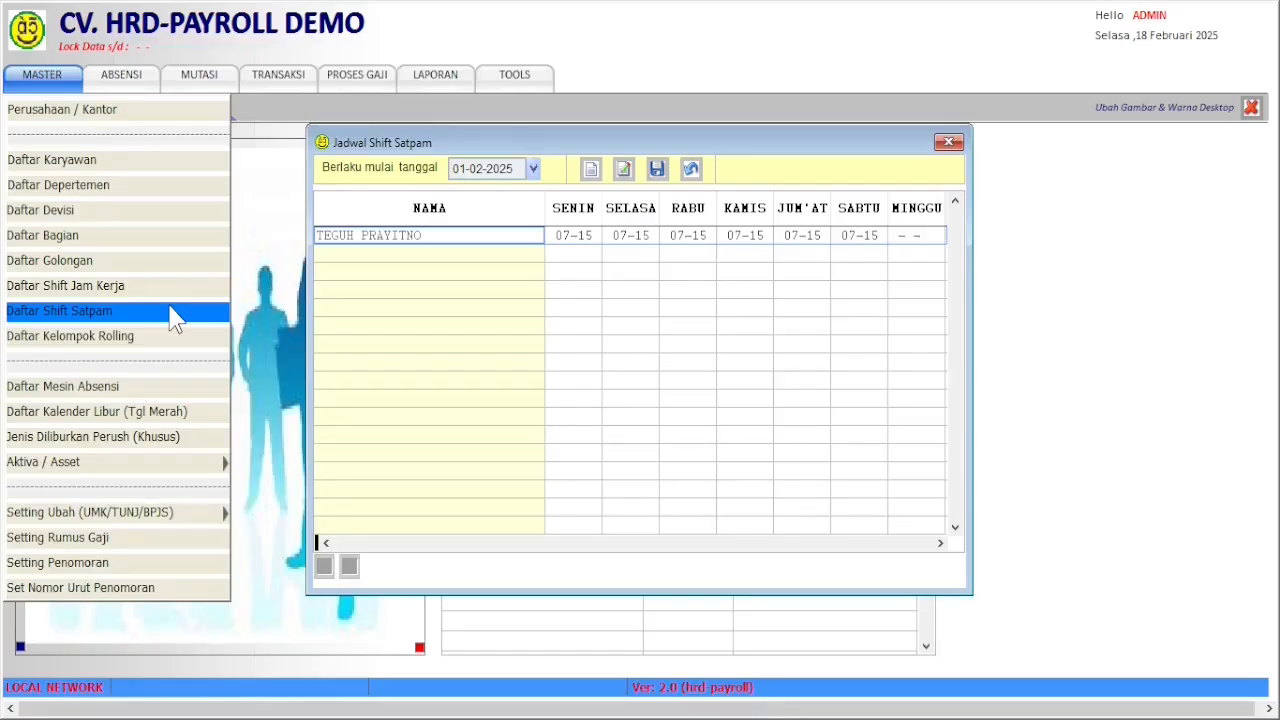
left_click(950, 141)
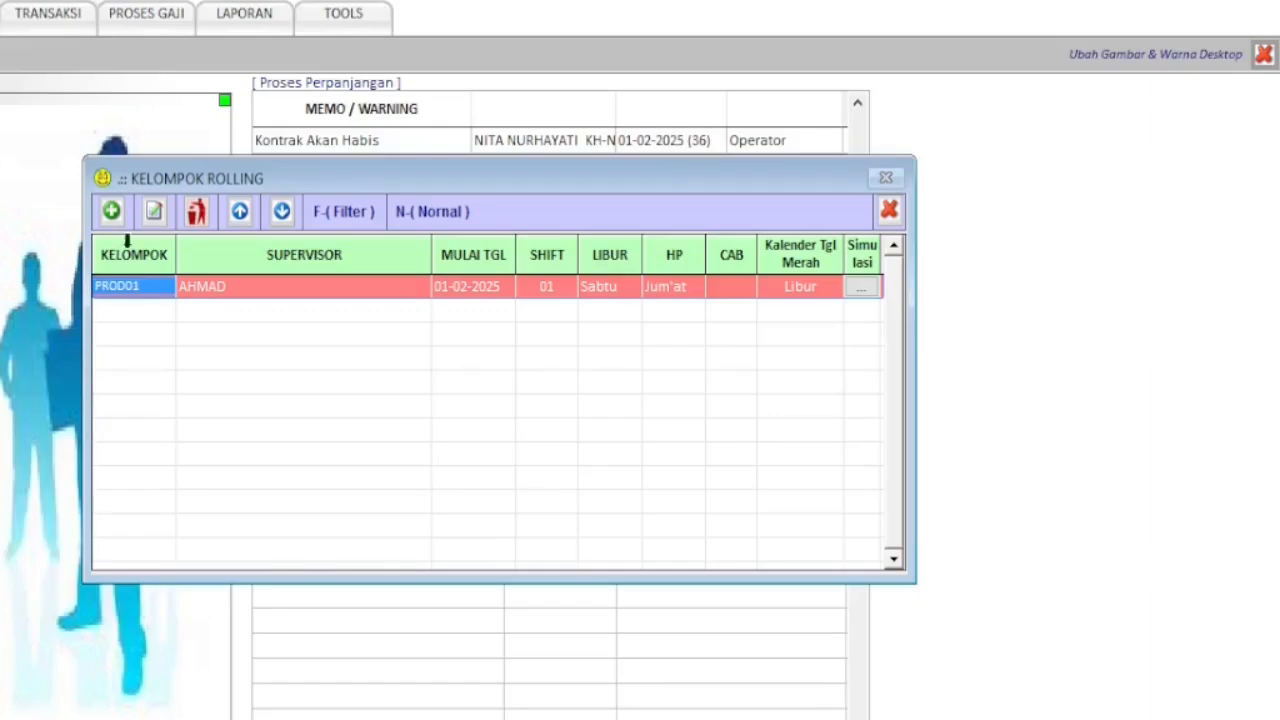
- Examine the PROD01 rolling group's shift and day-off settings, try the Berikutnya Maju option, and cancel the edit
left_click(152, 211)
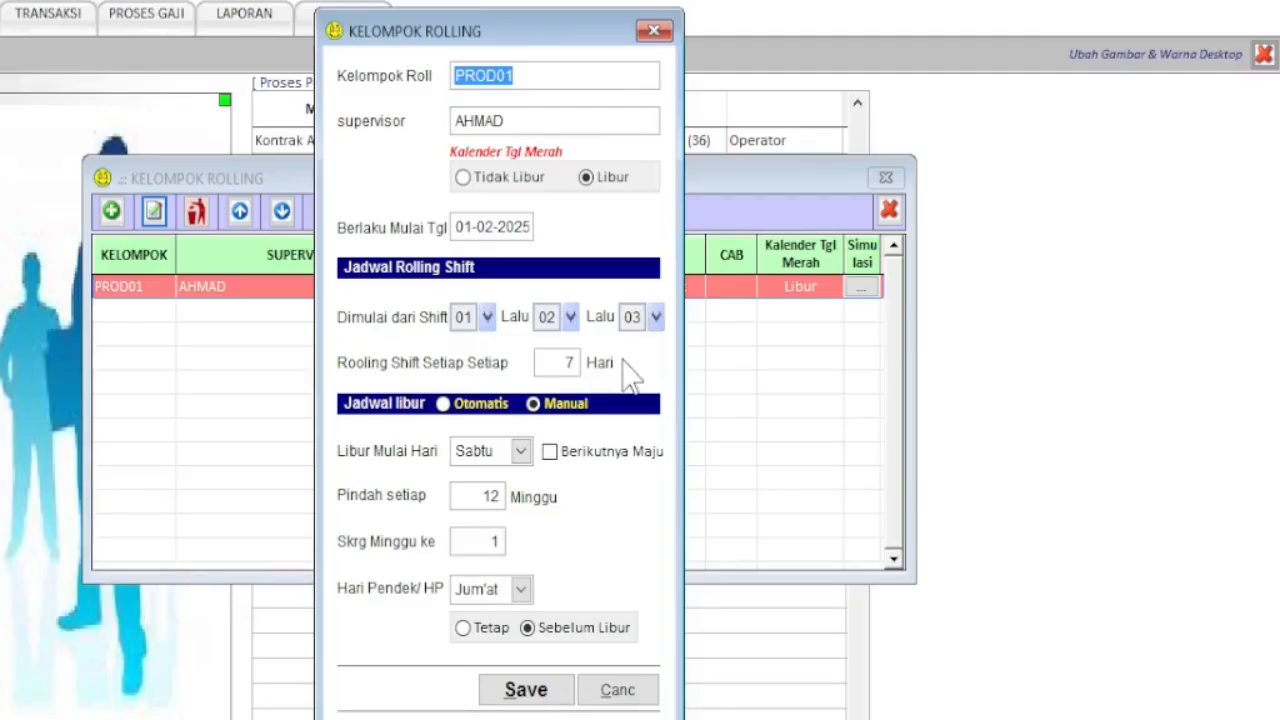
left_click(595, 470)
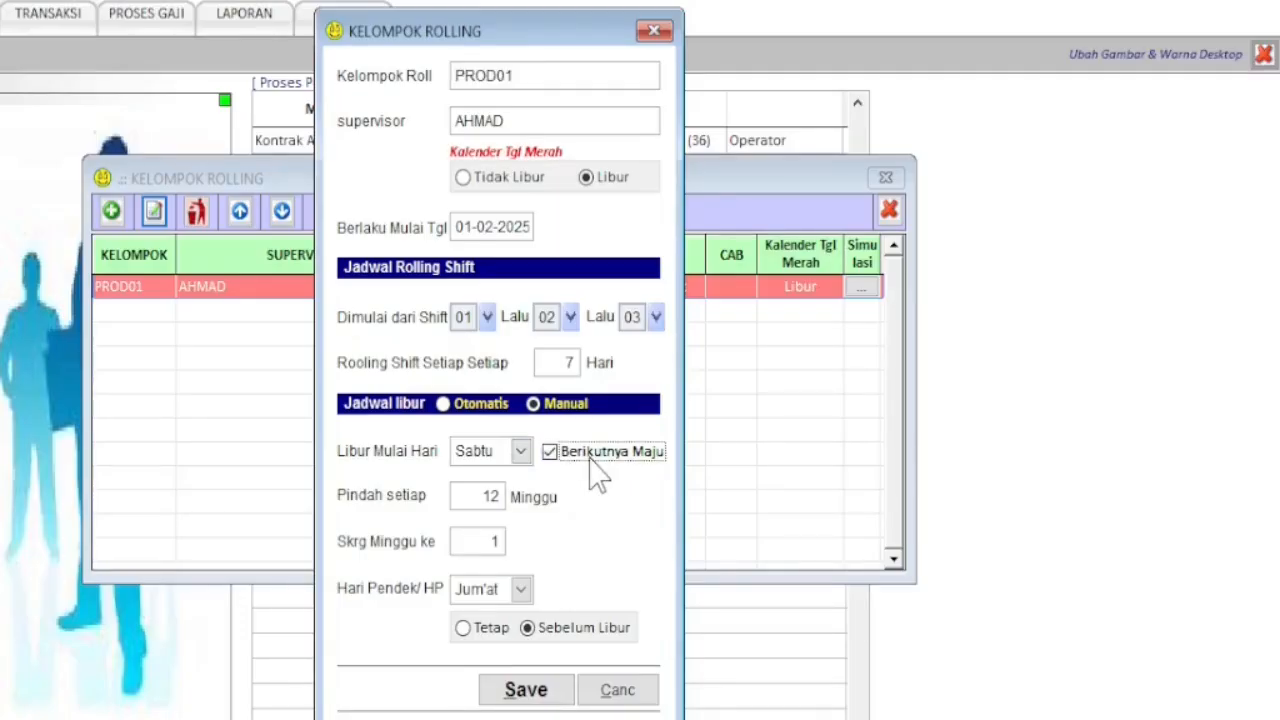
left_click(595, 470)
left_click(595, 470)
left_click(595, 470)
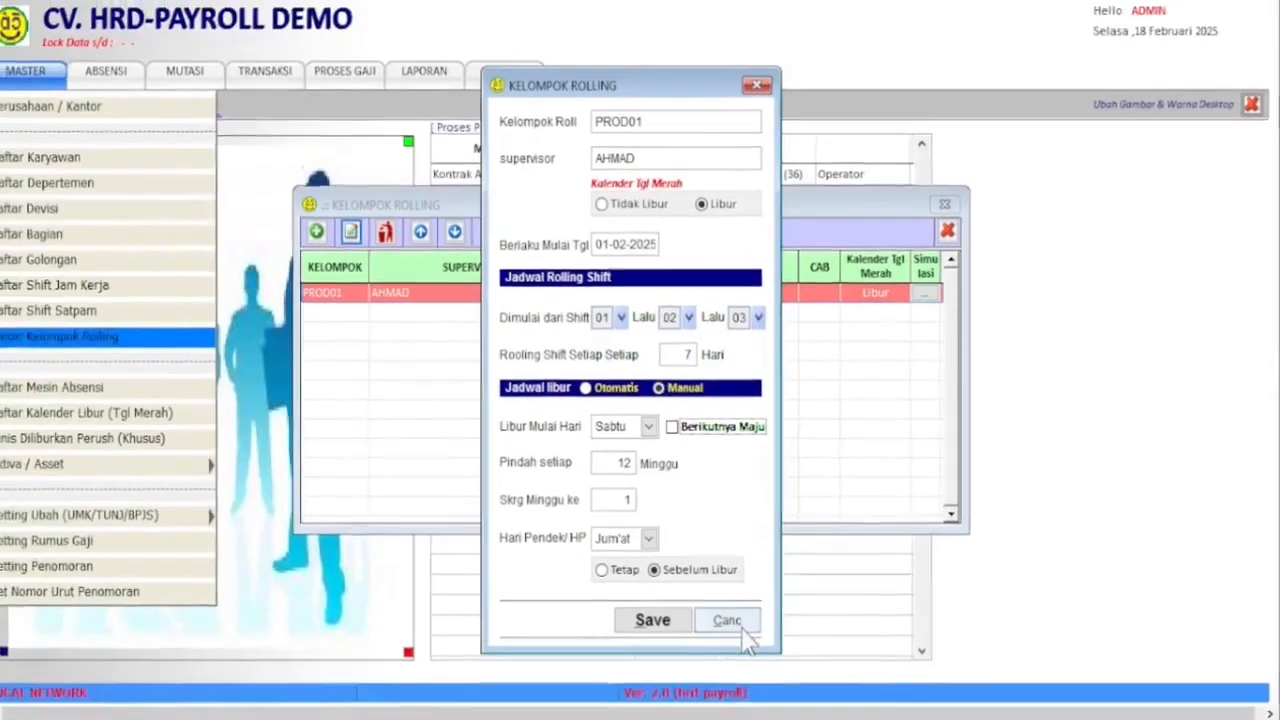
left_click(746, 619)
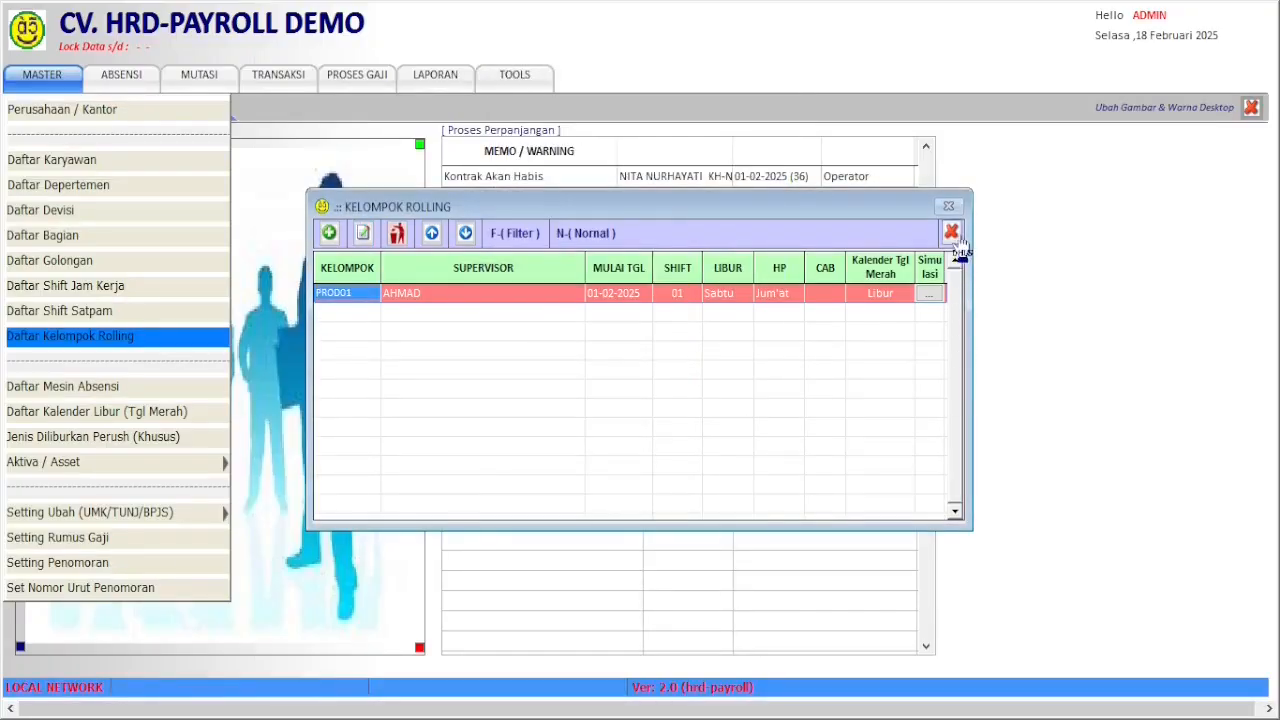
left_click(951, 232)
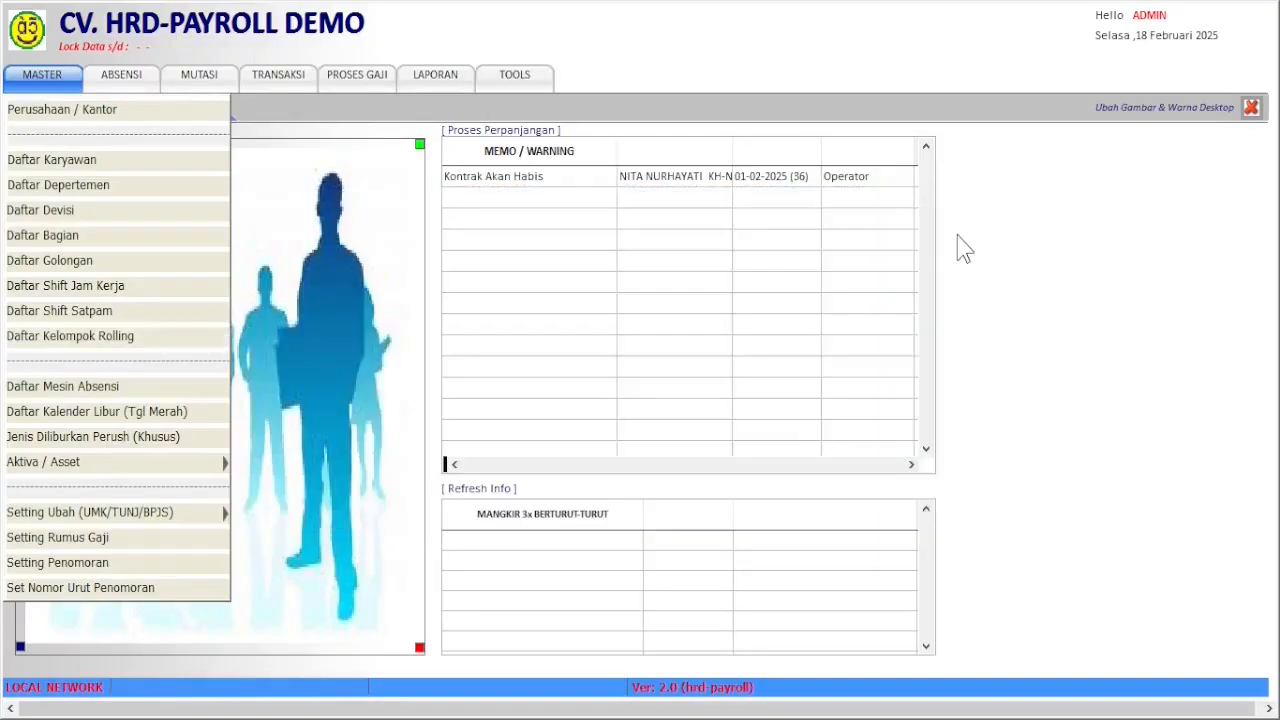
- Review the attendance machine list, the Kalender Libur holiday calendar and the special Jenis Diliburkan Perusahaan list
left_click(176, 397)
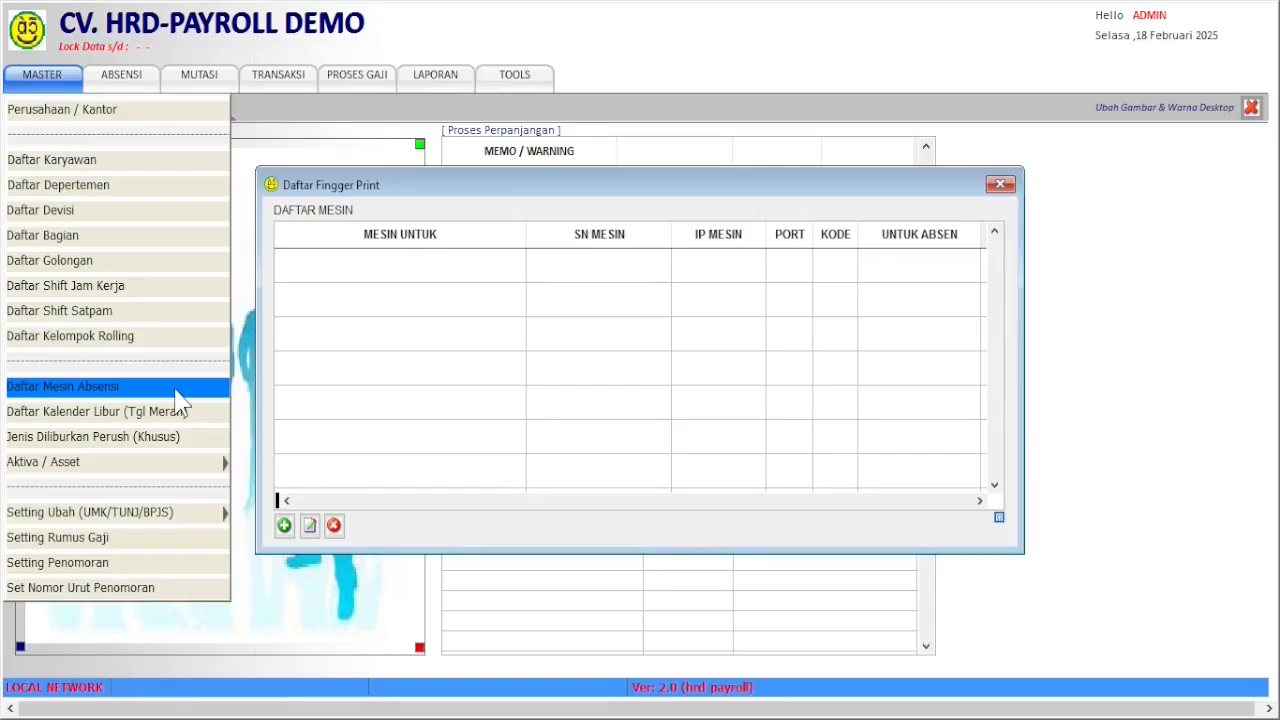
left_click(1000, 184)
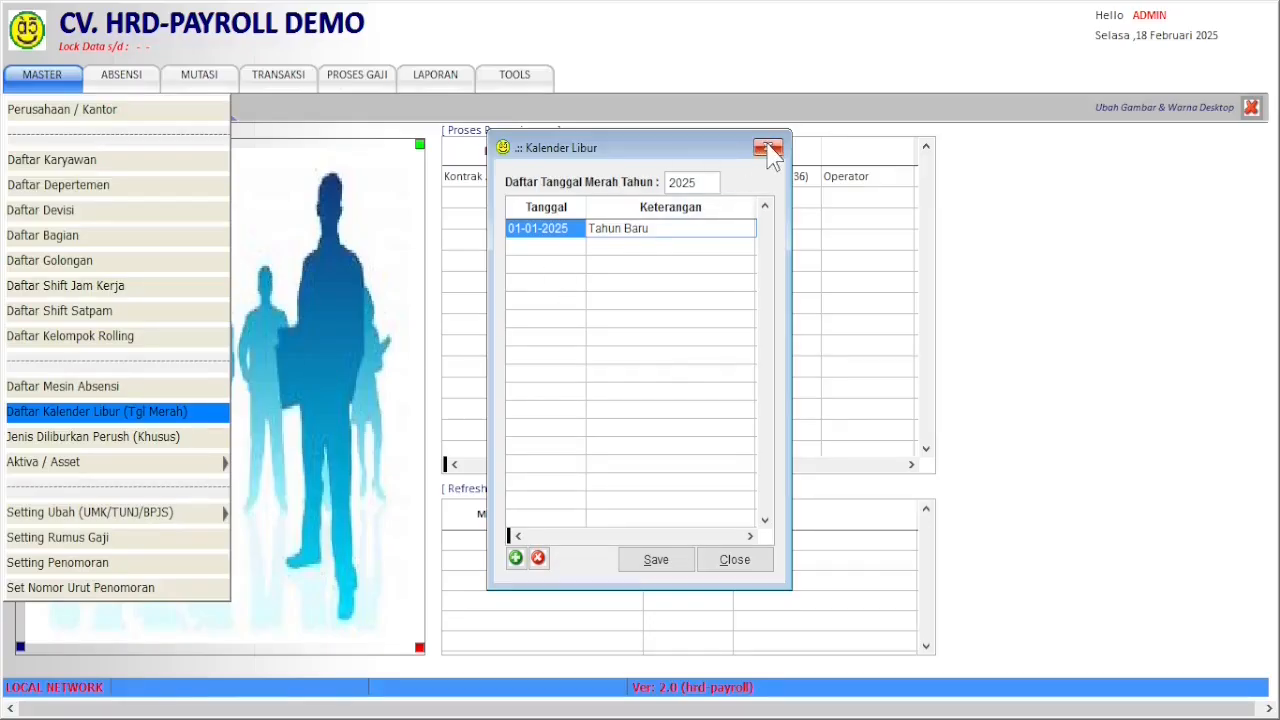
left_click(767, 148)
left_click(197, 442)
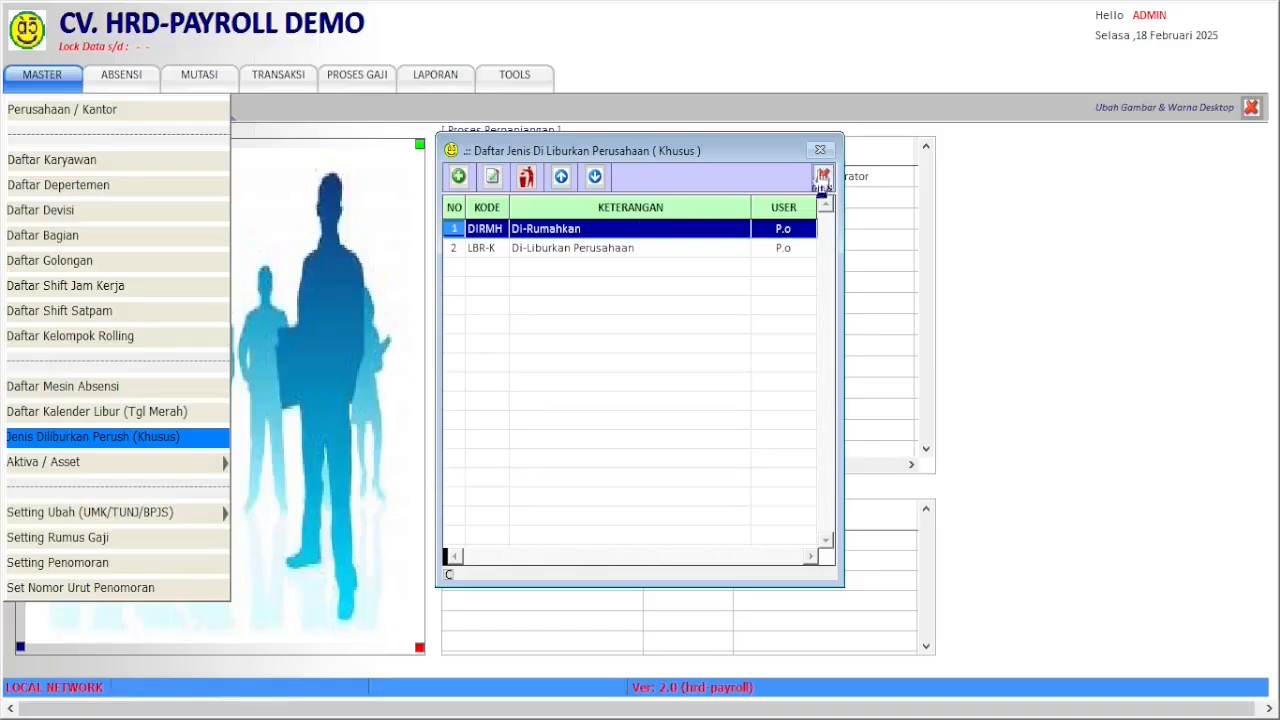
left_click(823, 176)
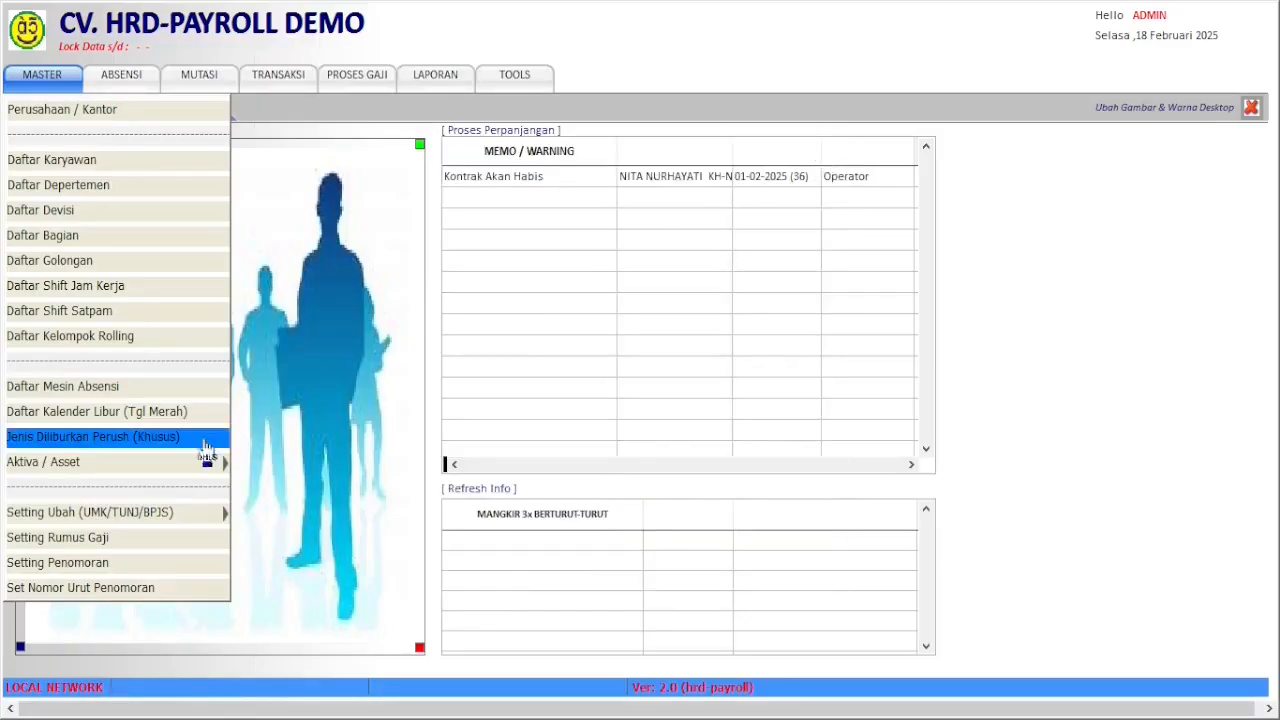
- Examine the first asset's purchase and depreciation record in Daftar Aktiva / Asset, and close the form
mouse_move(170, 468)
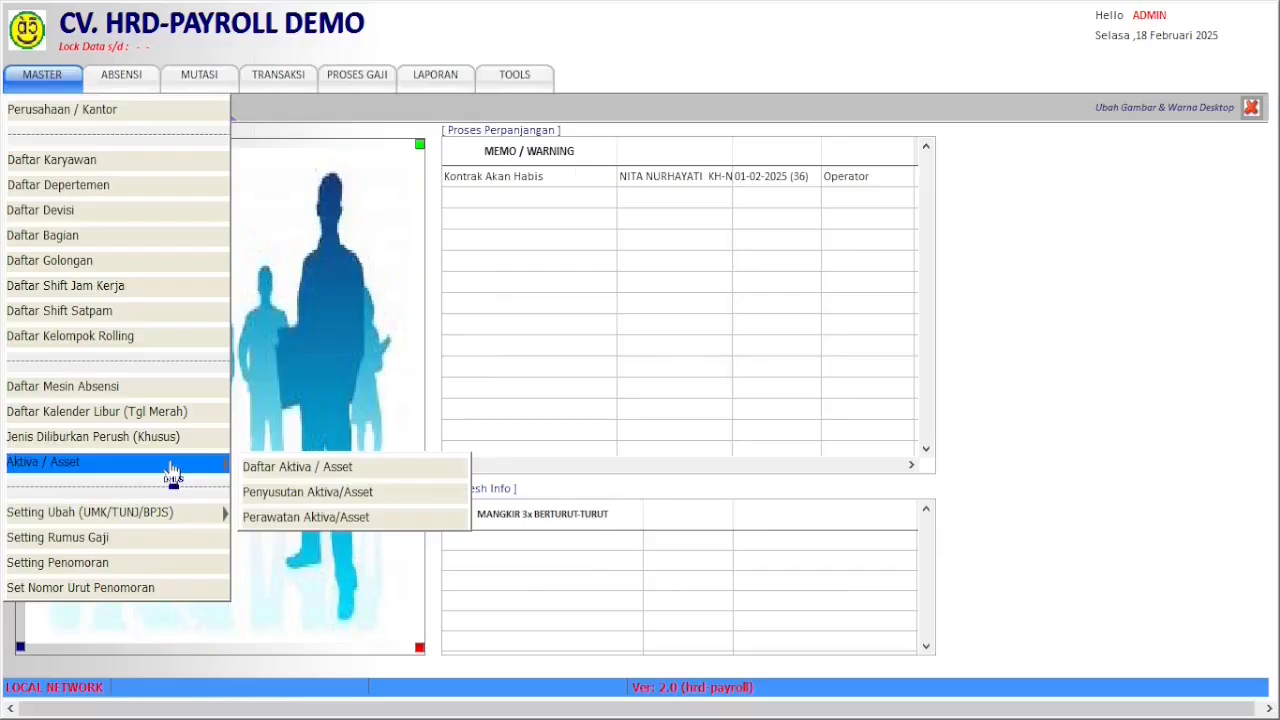
left_click(352, 469)
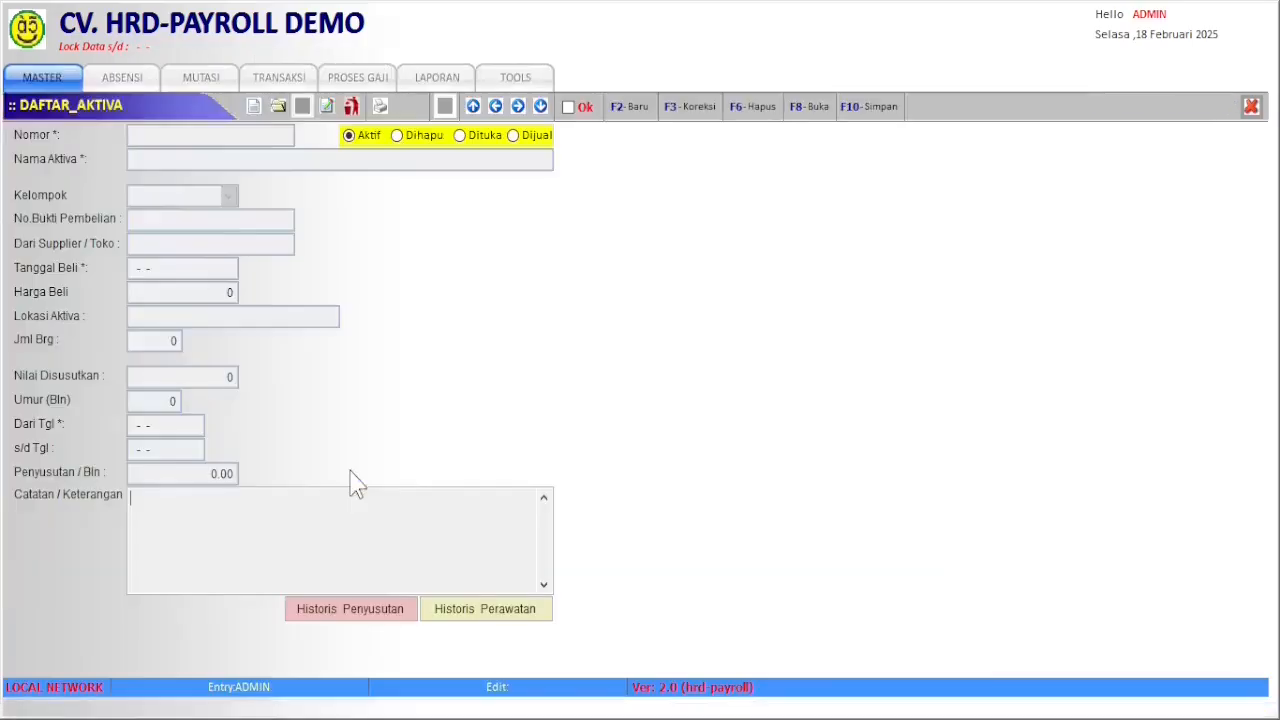
left_click(473, 106)
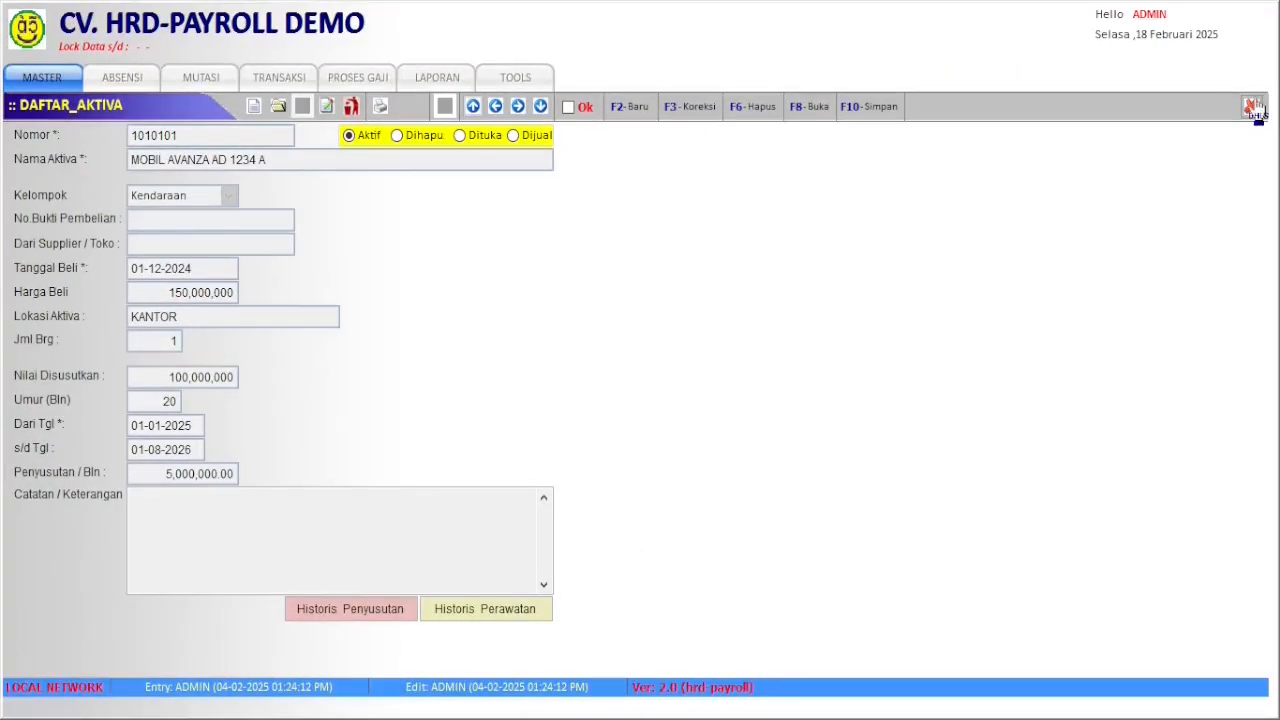
left_click(1256, 108)
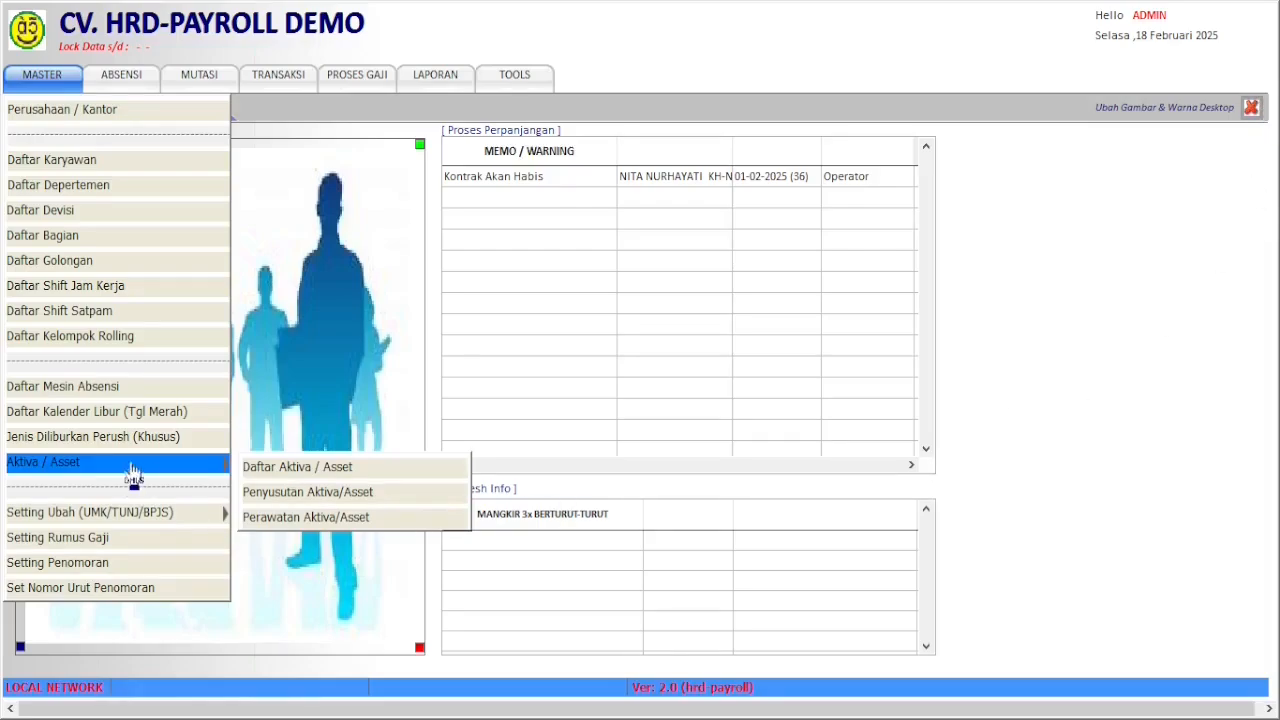
- Review the BPJS contribution rates under Ubah Tabel BPJS and close the dialog without processing changes
mouse_move(190, 519)
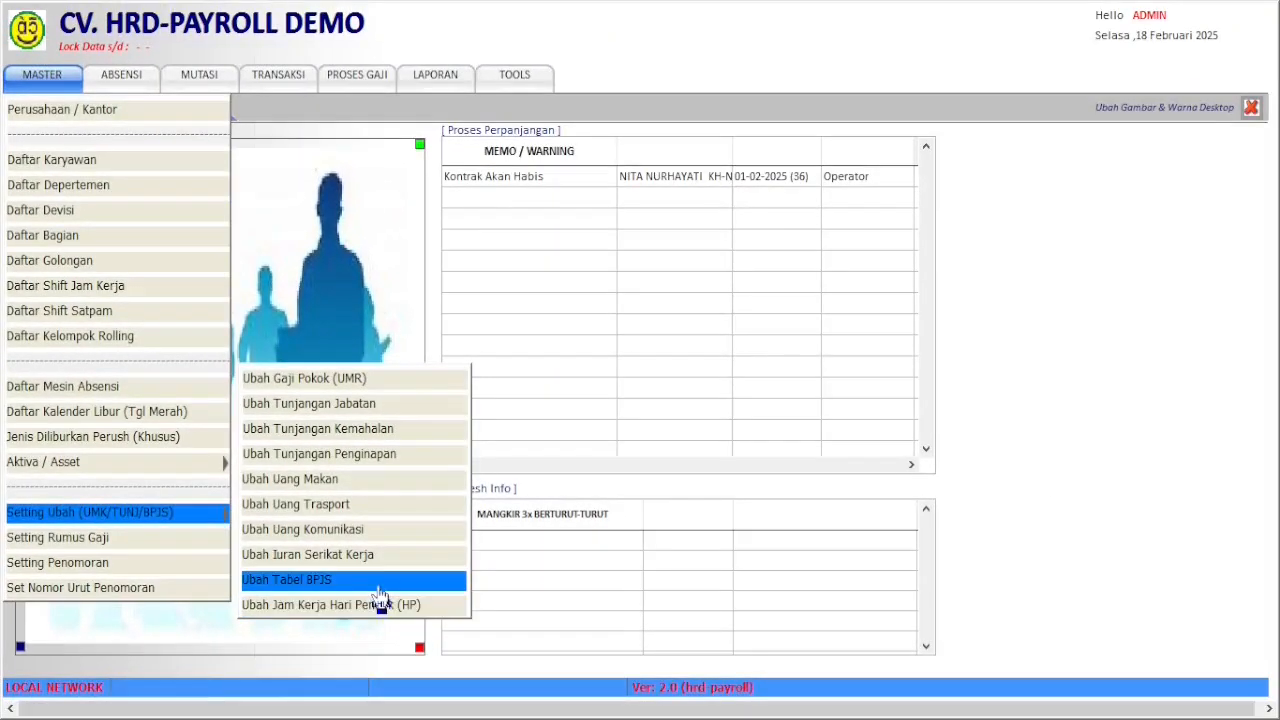
left_click(380, 586)
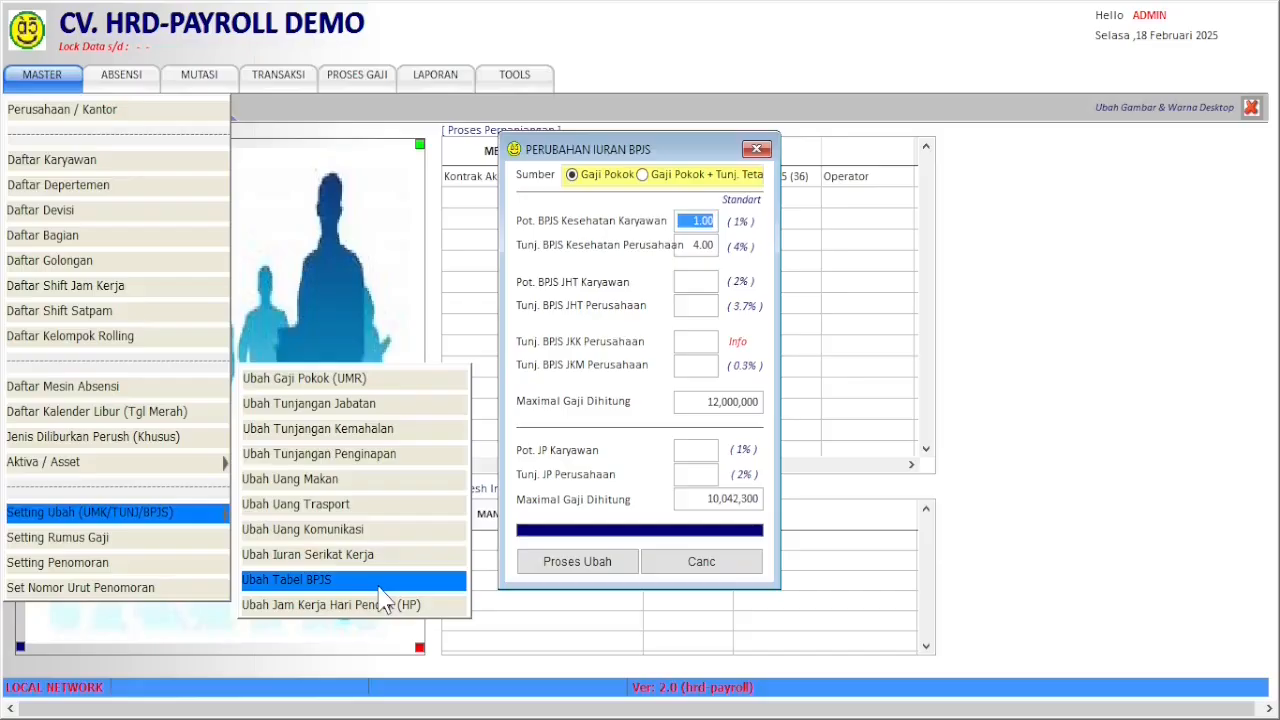
left_click(756, 149)
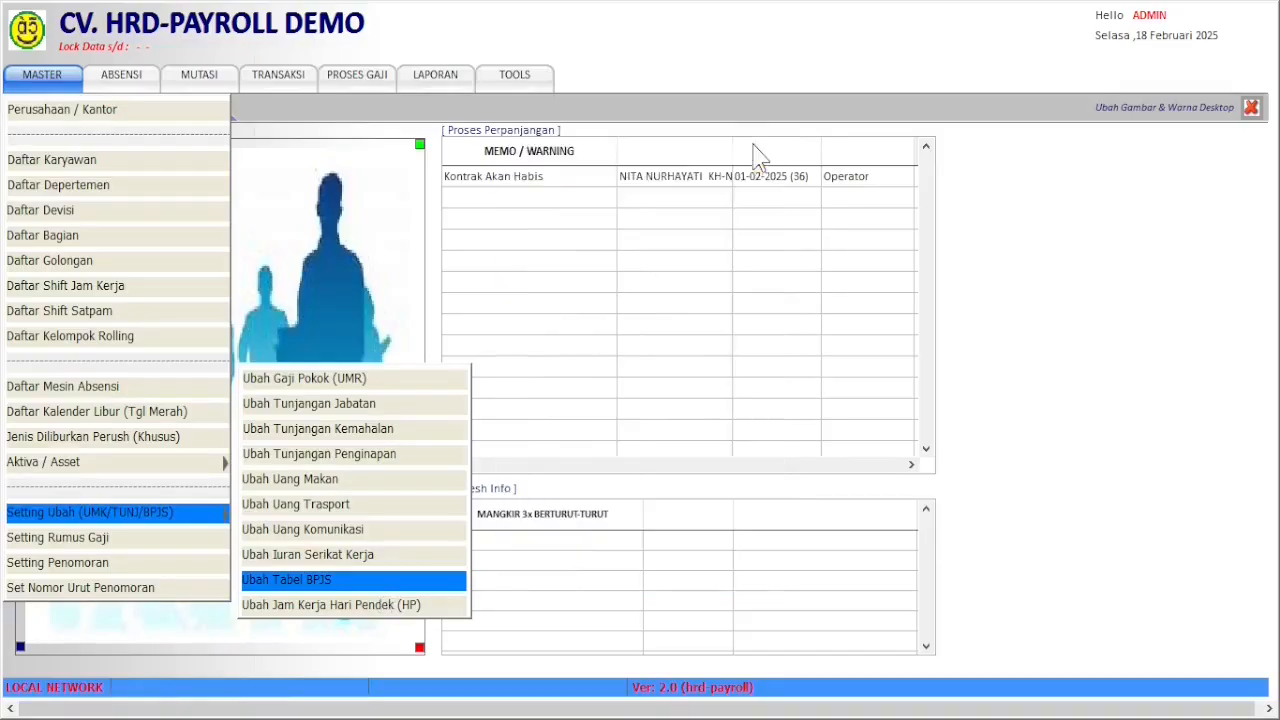
- Examine the Setting Rumus Gaji & Pajak formulas and the Daftar Variabel list for overtime pay, and leave without saving
left_click(180, 541)
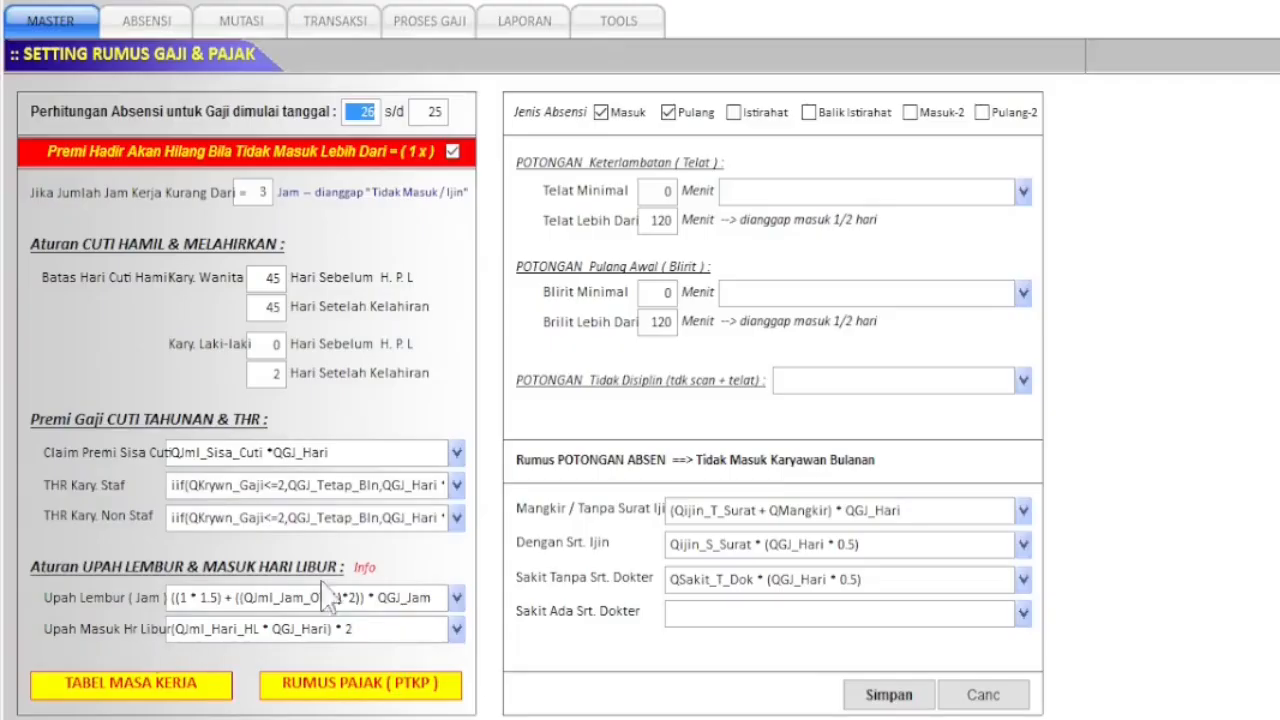
left_click(333, 447)
left_click(455, 608)
scroll(728, 380, "down", 10)
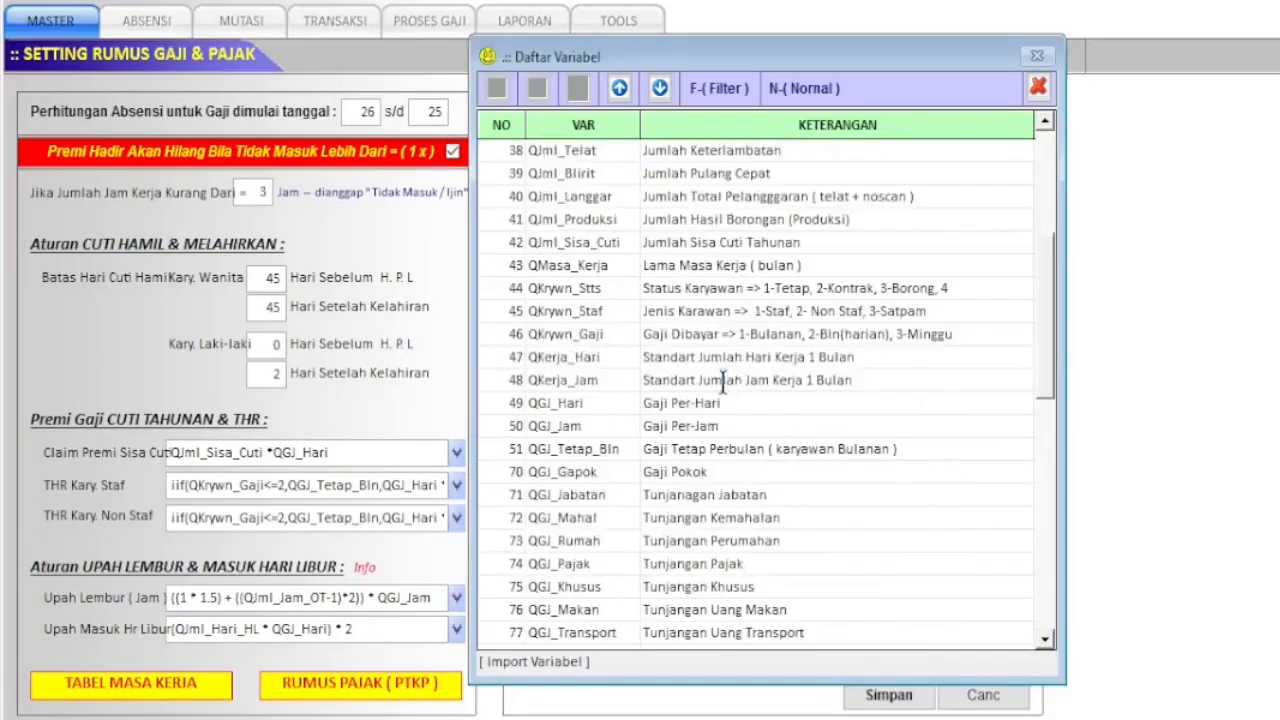
scroll(722, 410, "down", 4)
scroll(722, 410, "up", 10)
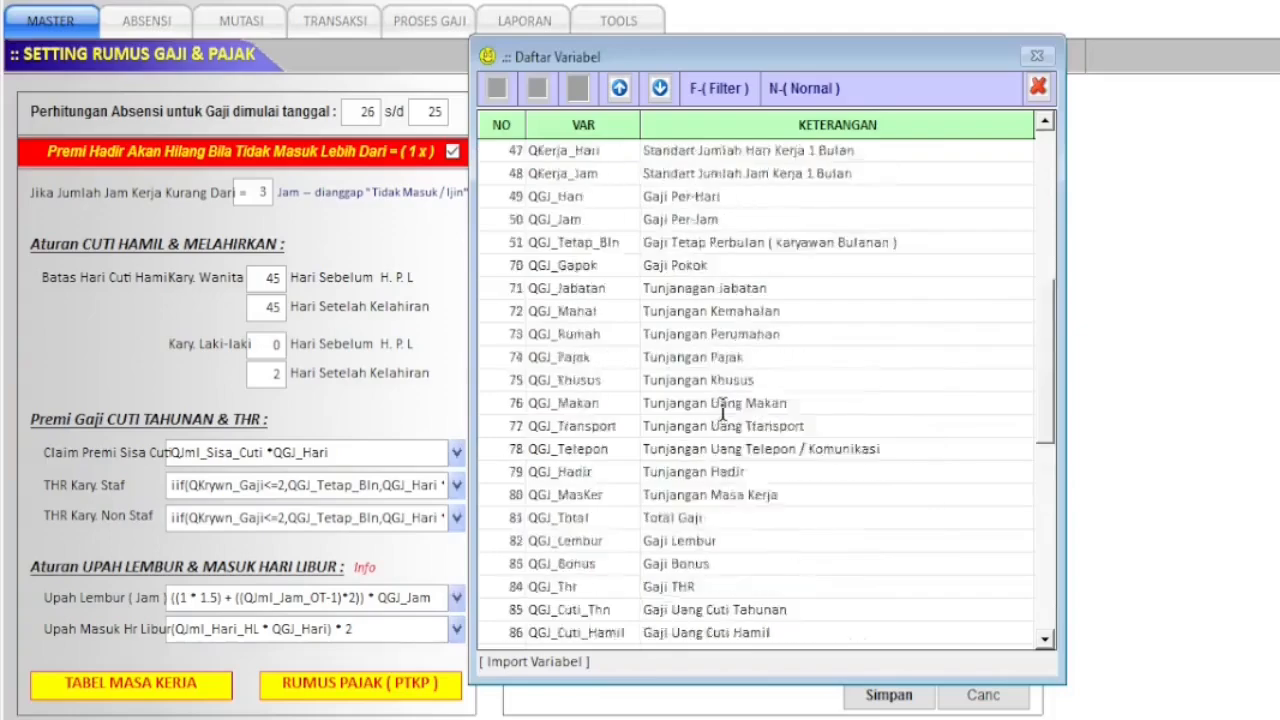
scroll(722, 410, "up", 1)
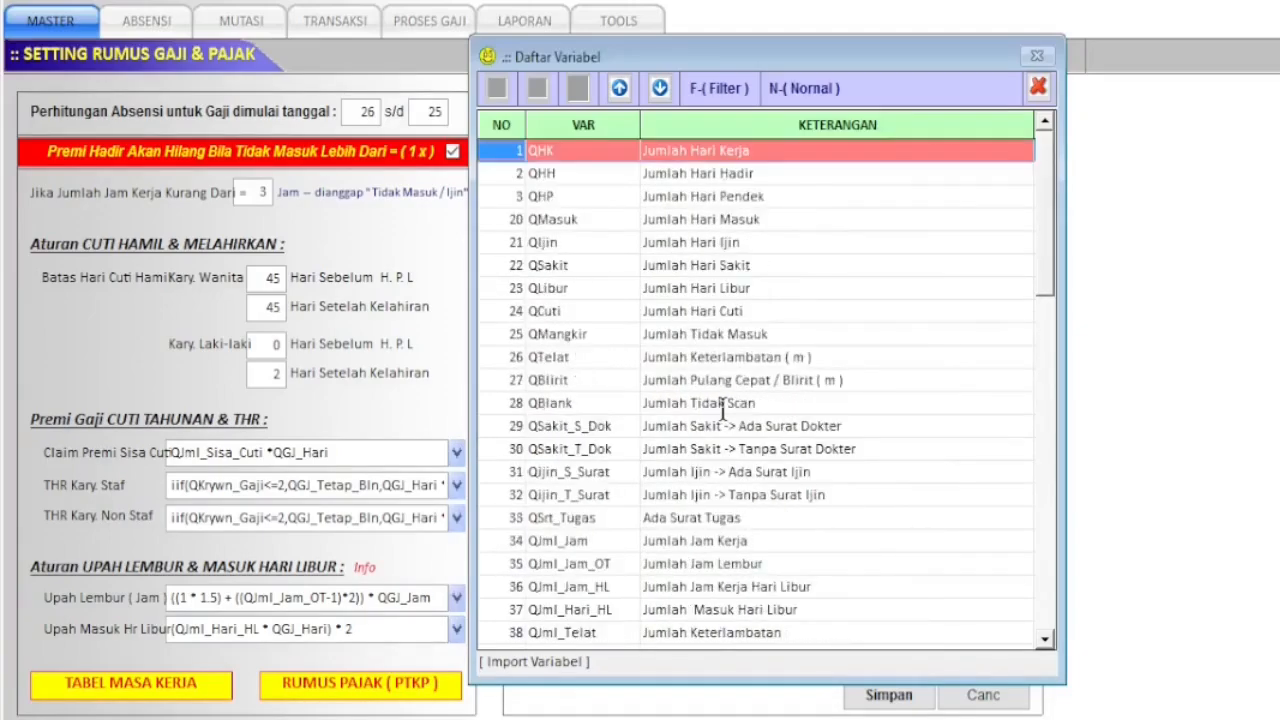
left_click(1038, 86)
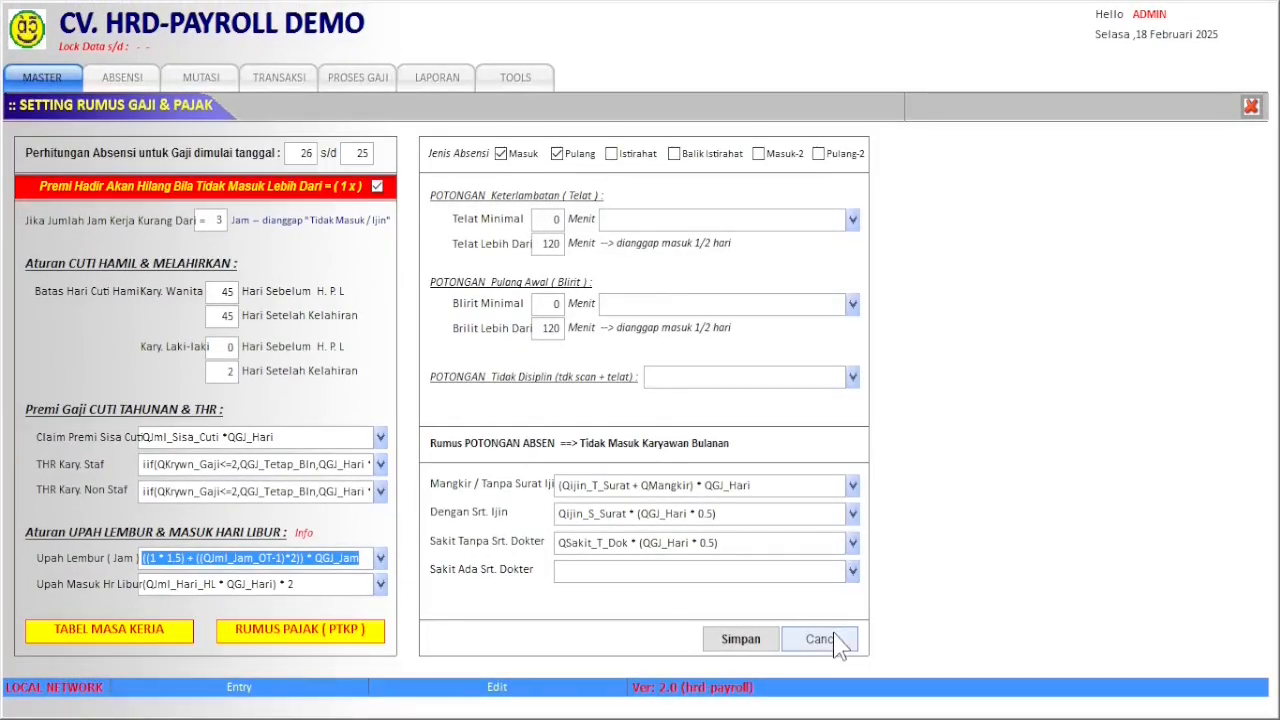
left_click(836, 640)
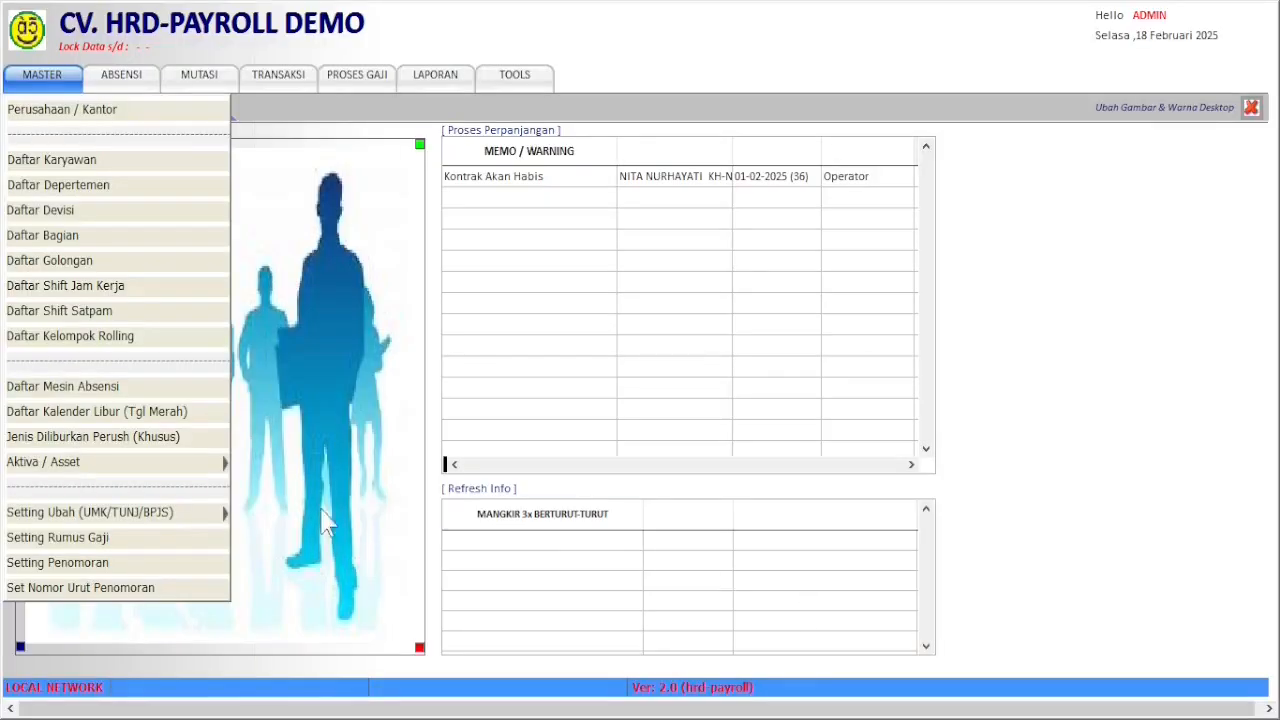
- Review the document numbering formats in Setting Penomoran, close them, and switch from Master to the Absensi section
left_click(162, 566)
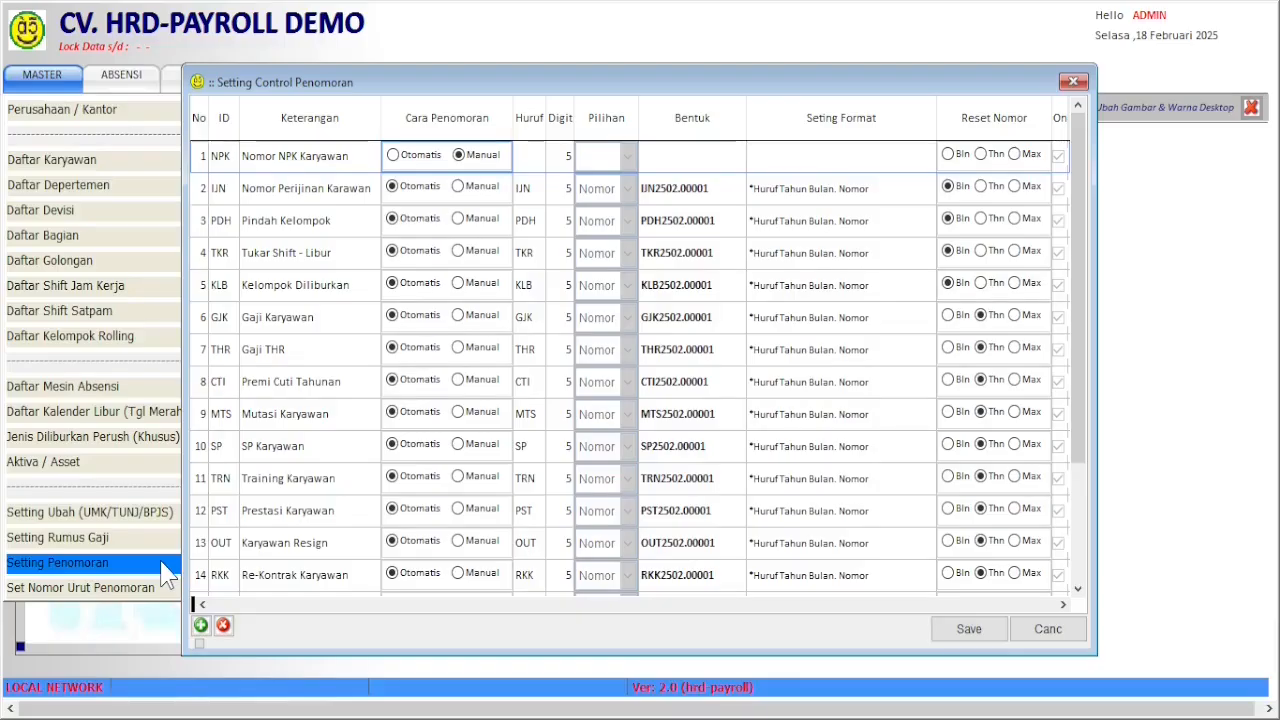
left_click(1072, 84)
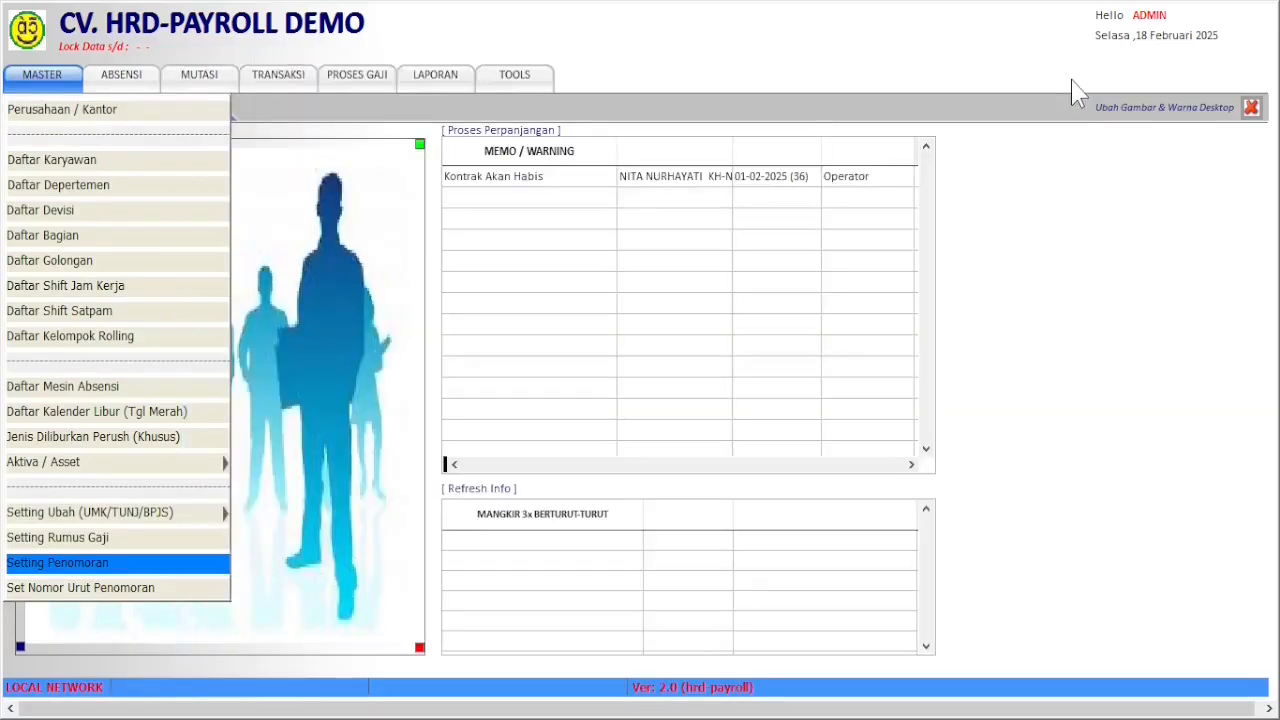
left_click(120, 85)
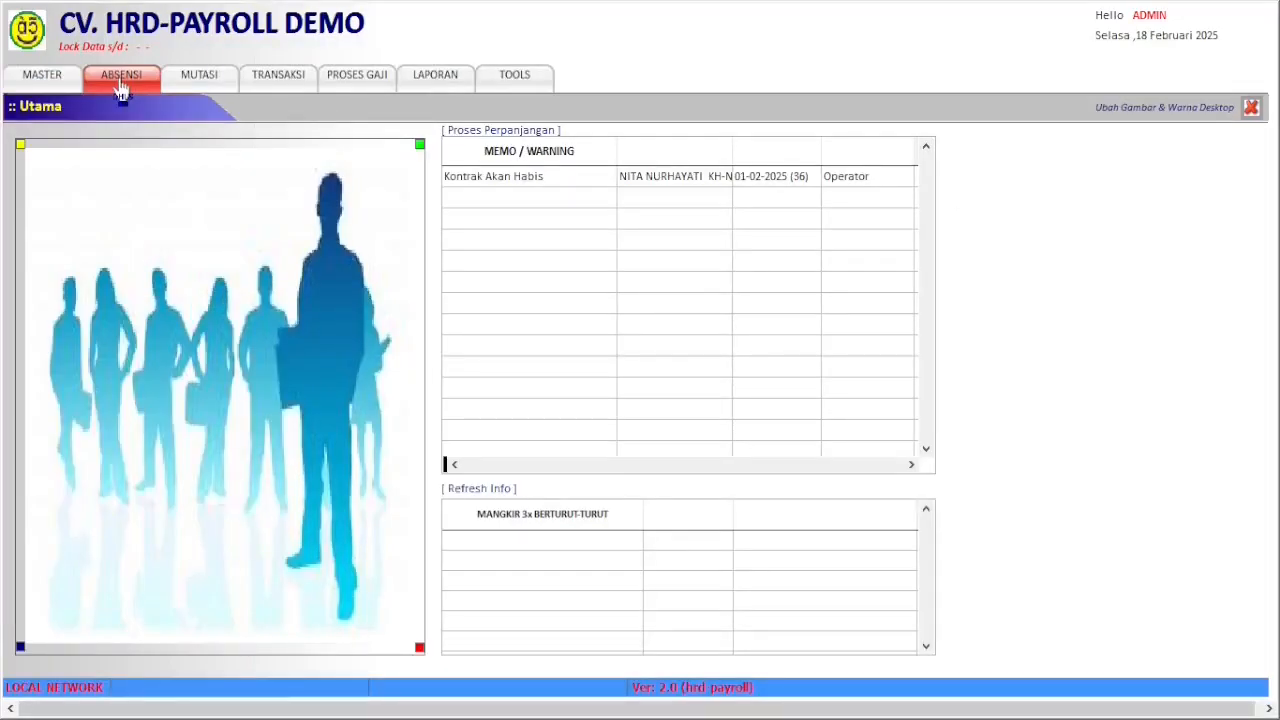
- Review the contoh-2 sample attendance sheet and the Excel column order settings of Import Absensi Dari Excell, and close the form without saving
left_click(120, 86)
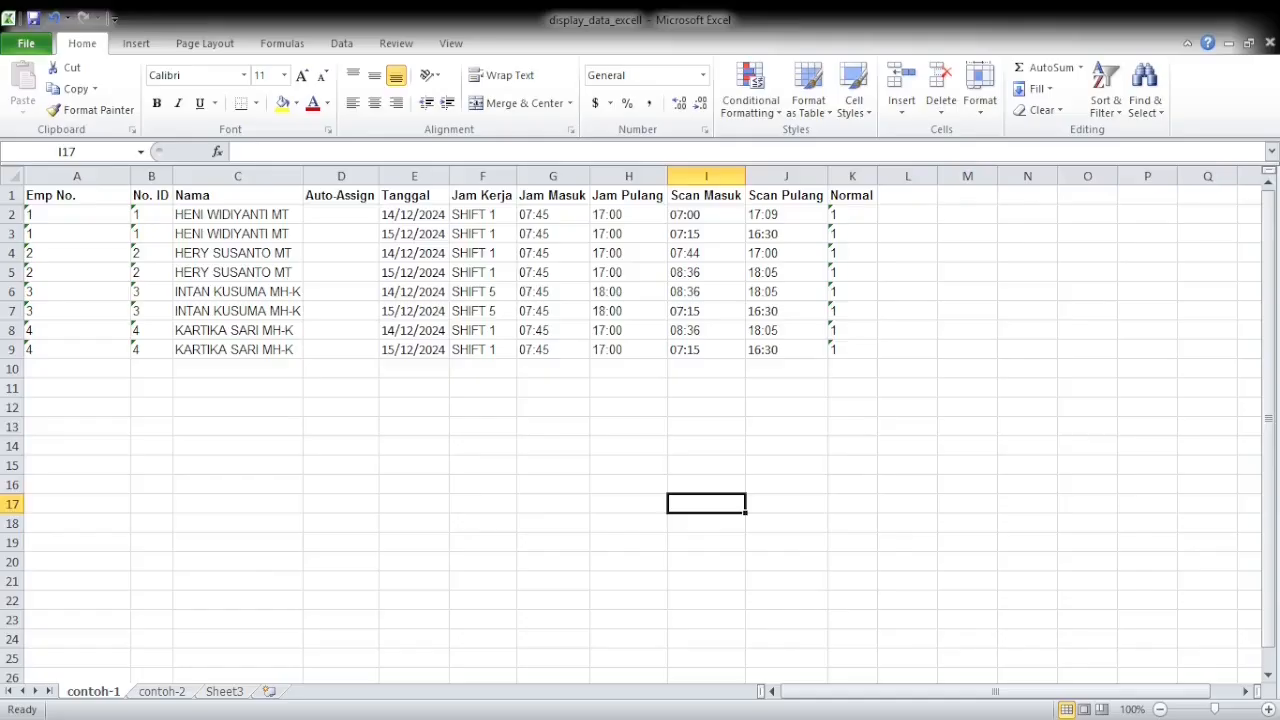
left_click(162, 692)
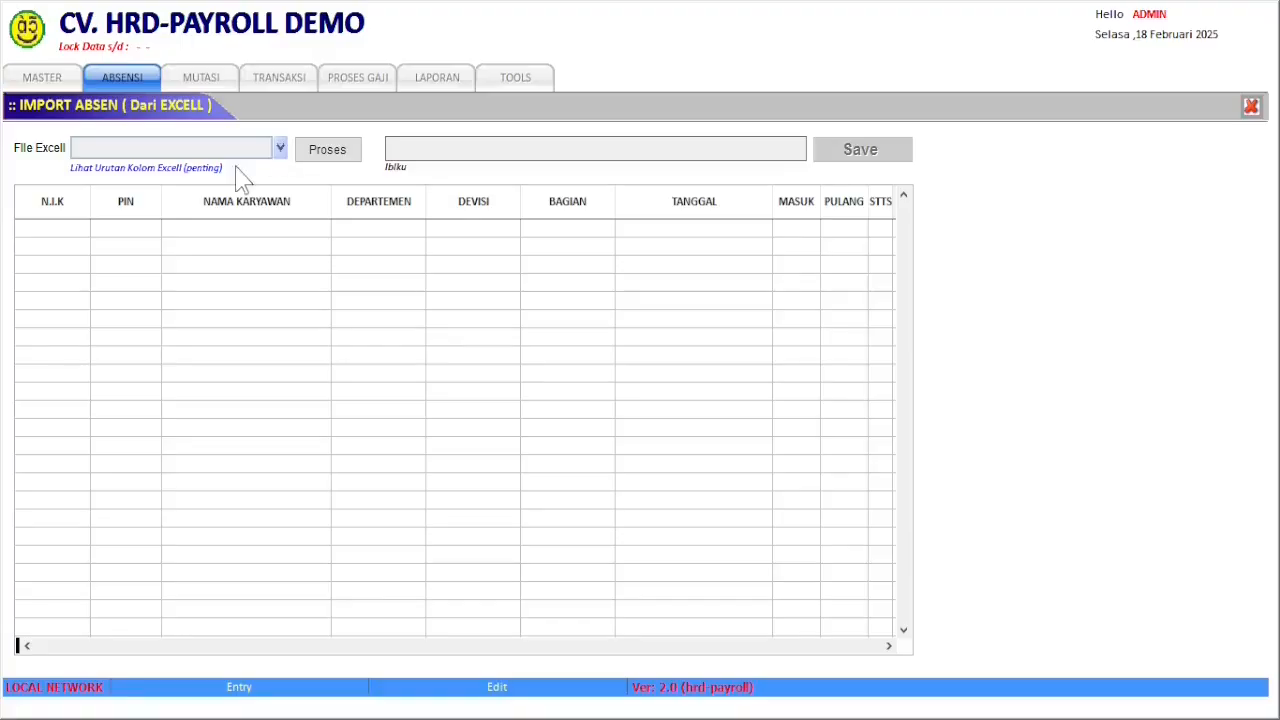
left_click(199, 170)
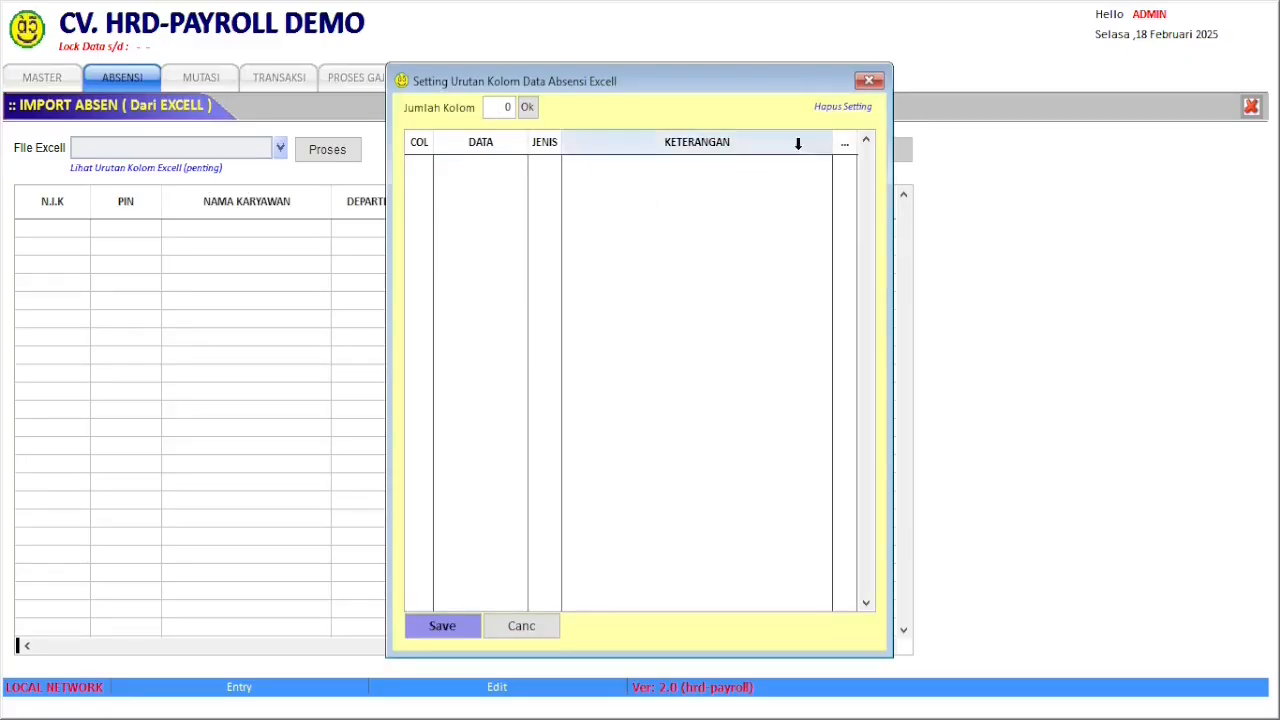
left_click(869, 81)
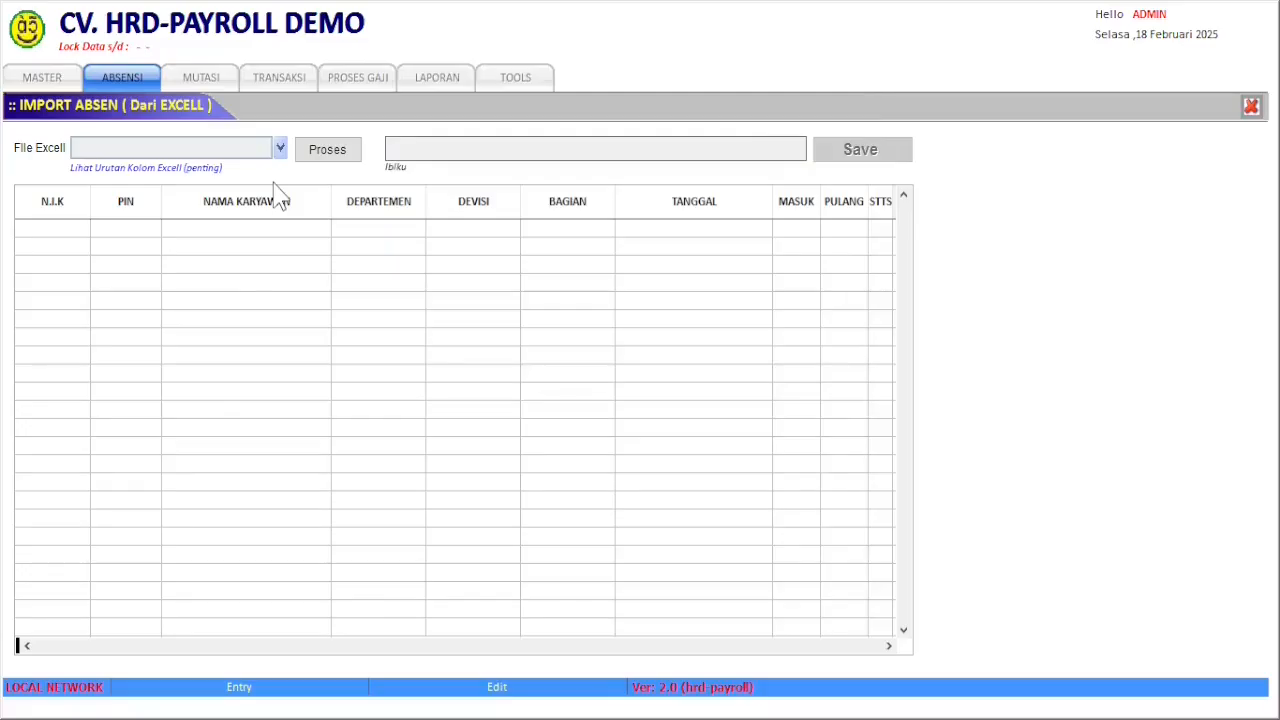
left_click(1251, 108)
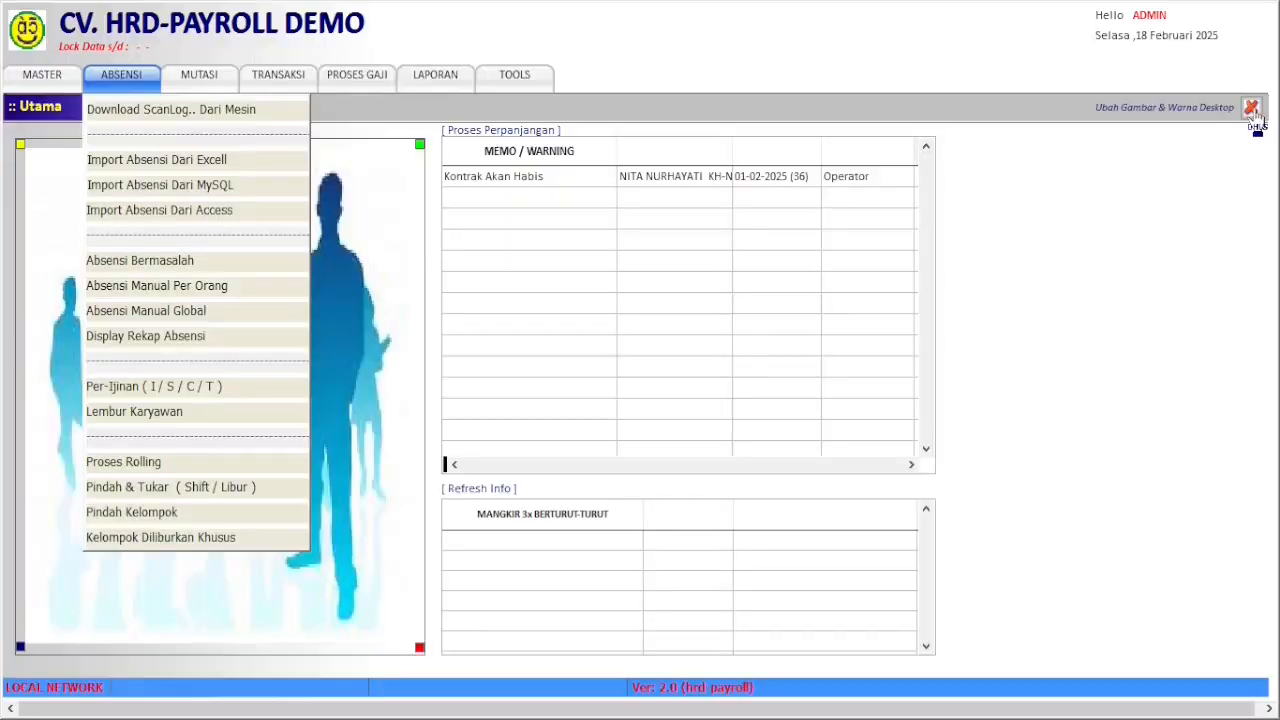
- Check problem attendance for 18-02-2025 in Absensi Bermasalah, view the first employee's Koreksi Absensi form, and close both without saving
left_click(246, 266)
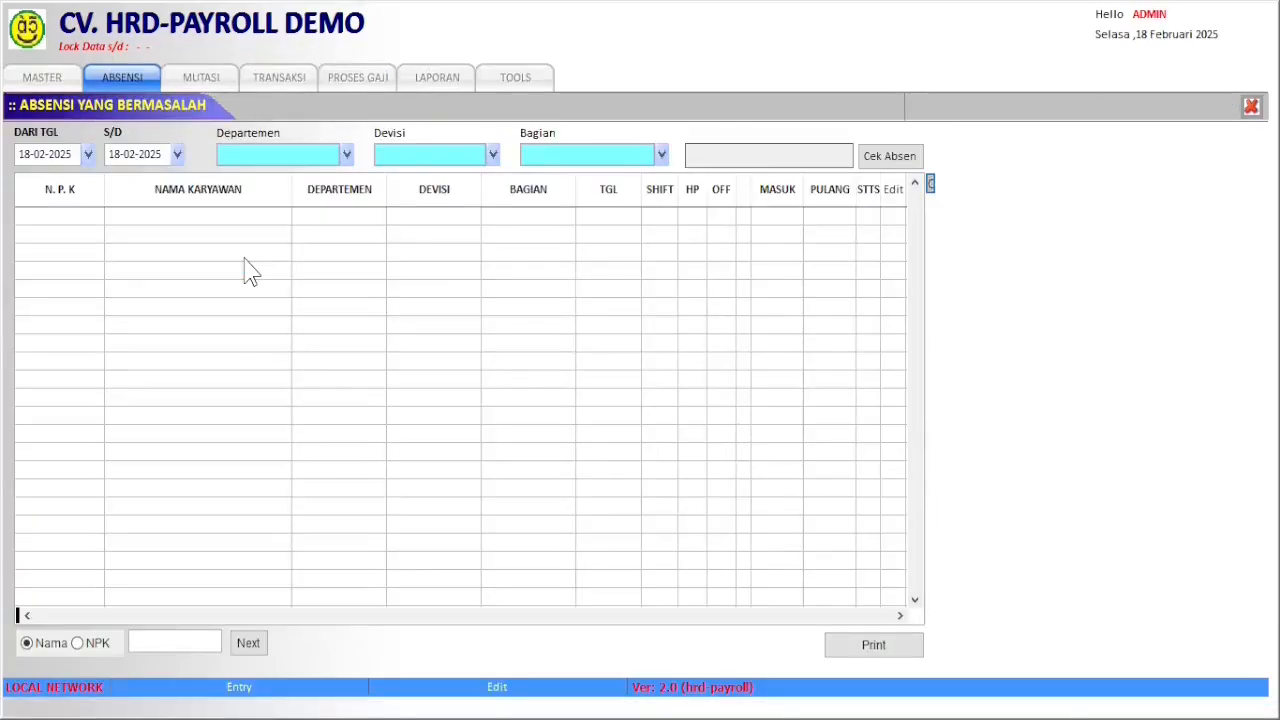
left_click(888, 157)
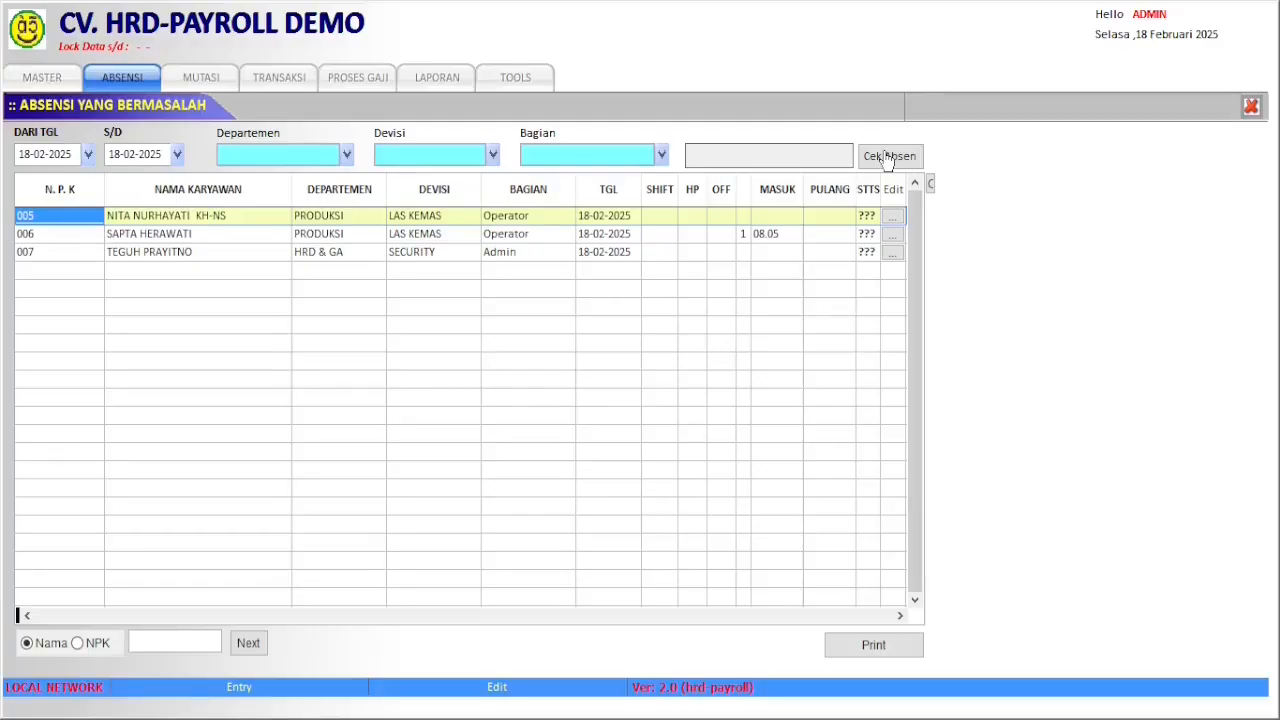
left_click(889, 160)
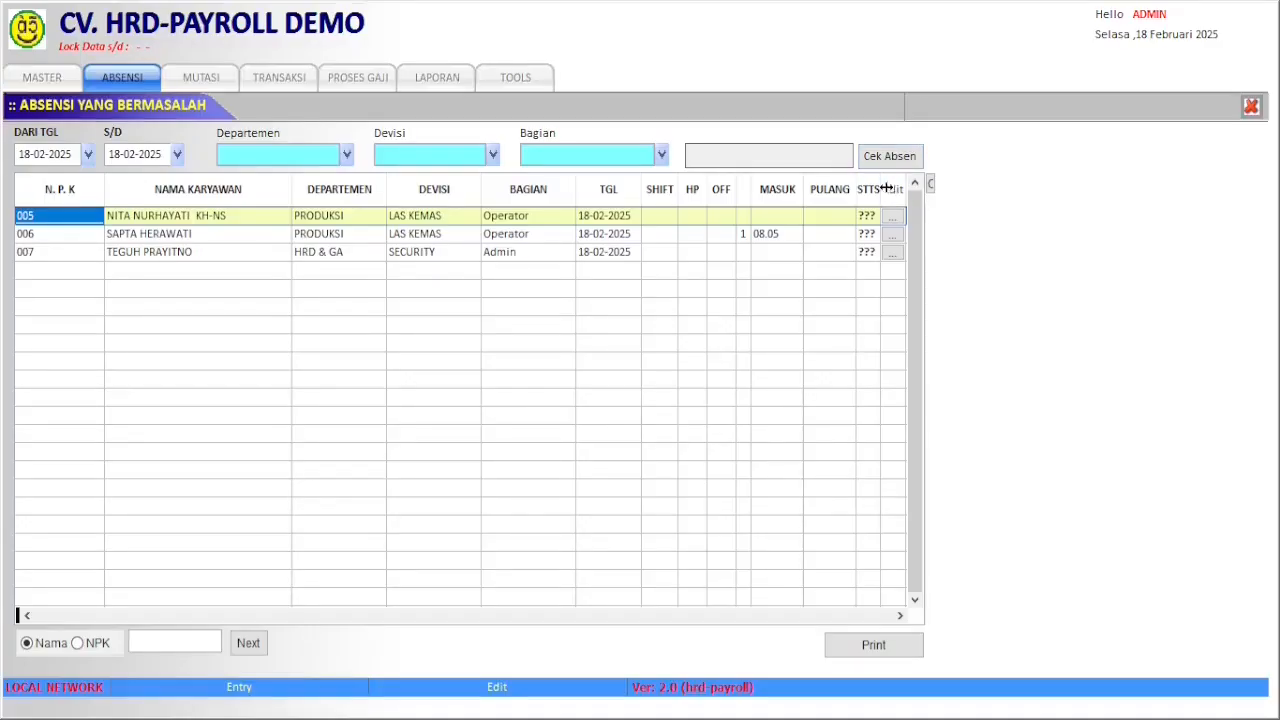
left_click(889, 214)
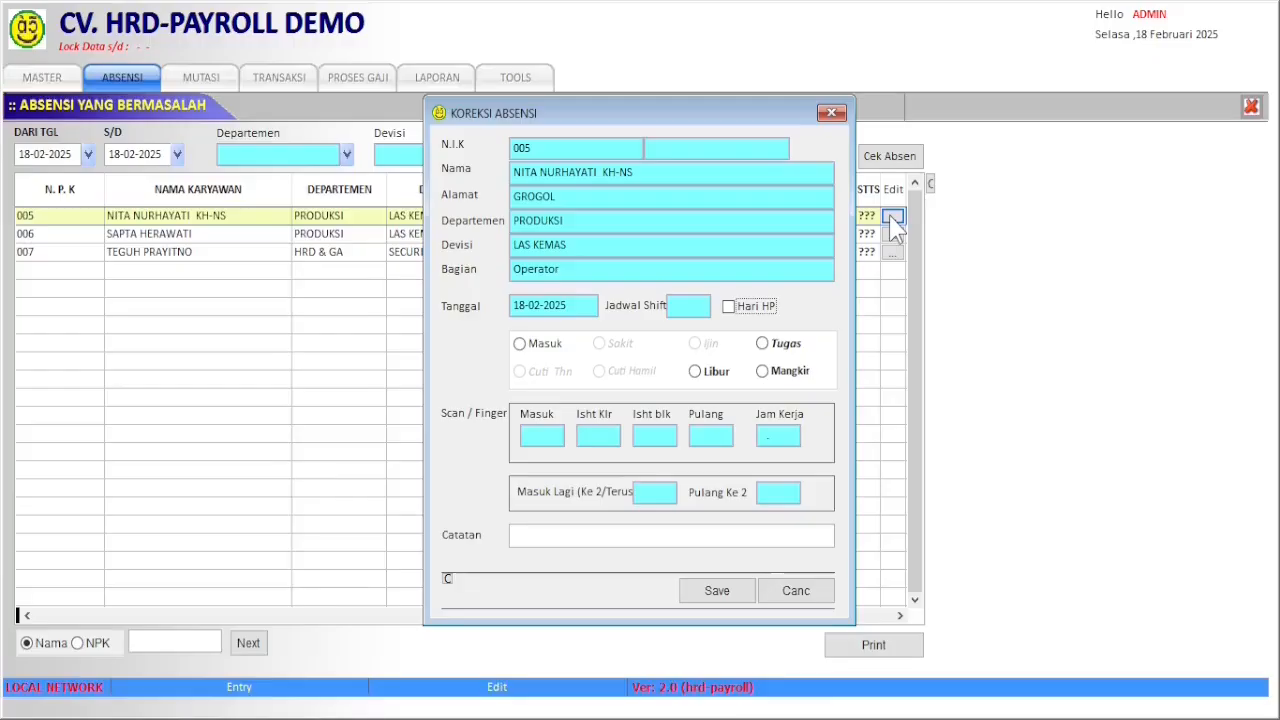
left_click(832, 112)
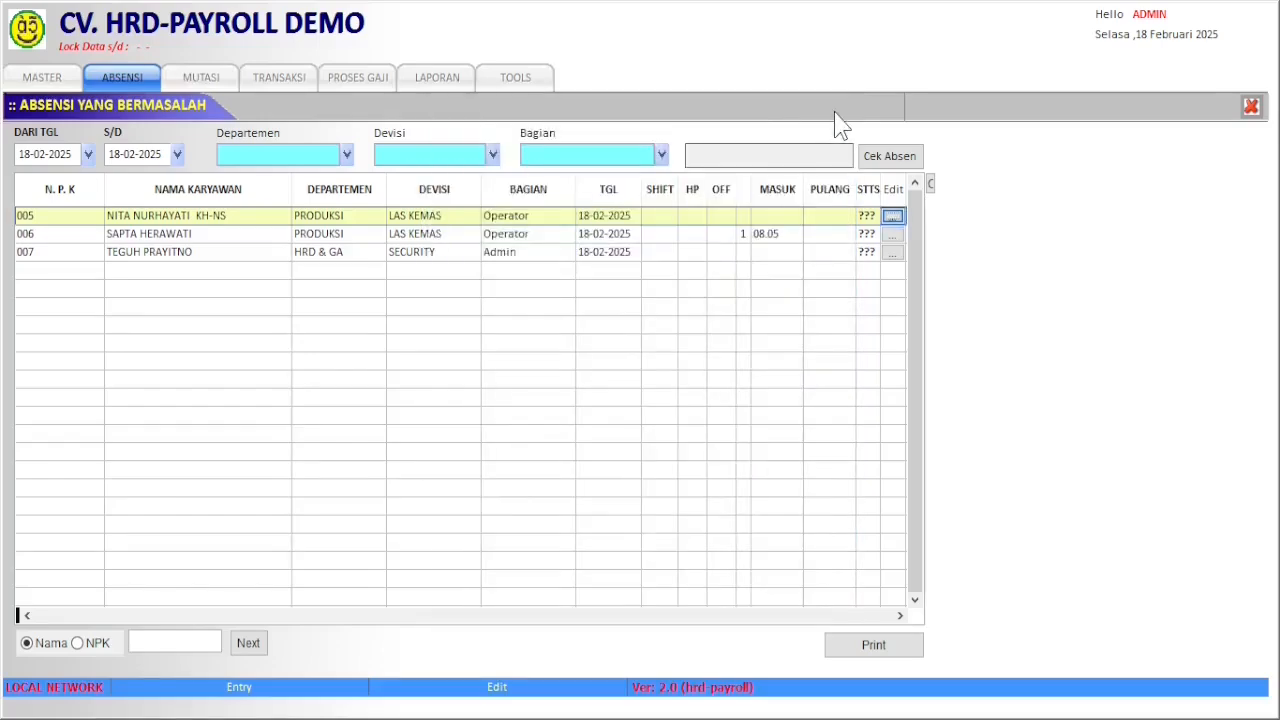
left_click(1252, 107)
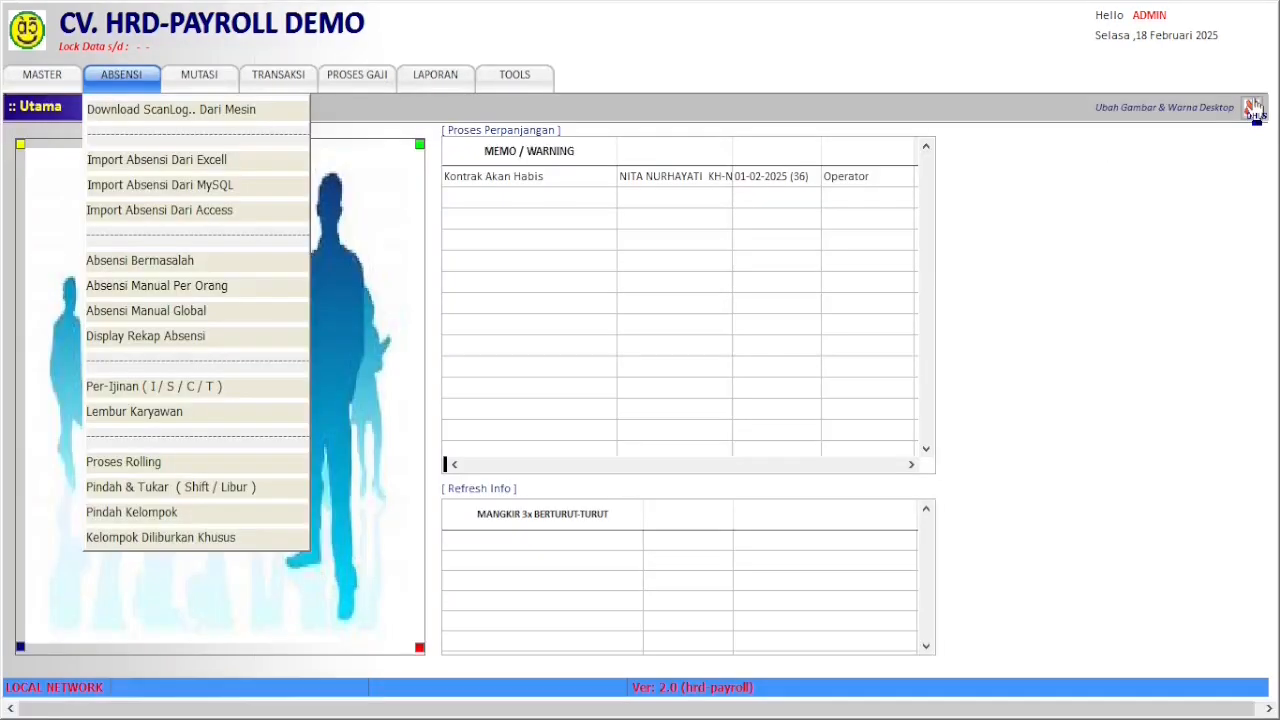
- Examine the sixth listed employee's daily attendance from 26-01-2025 to 25-02-2025 in Absensi Manual Per Orang, and close the form
left_click(258, 288)
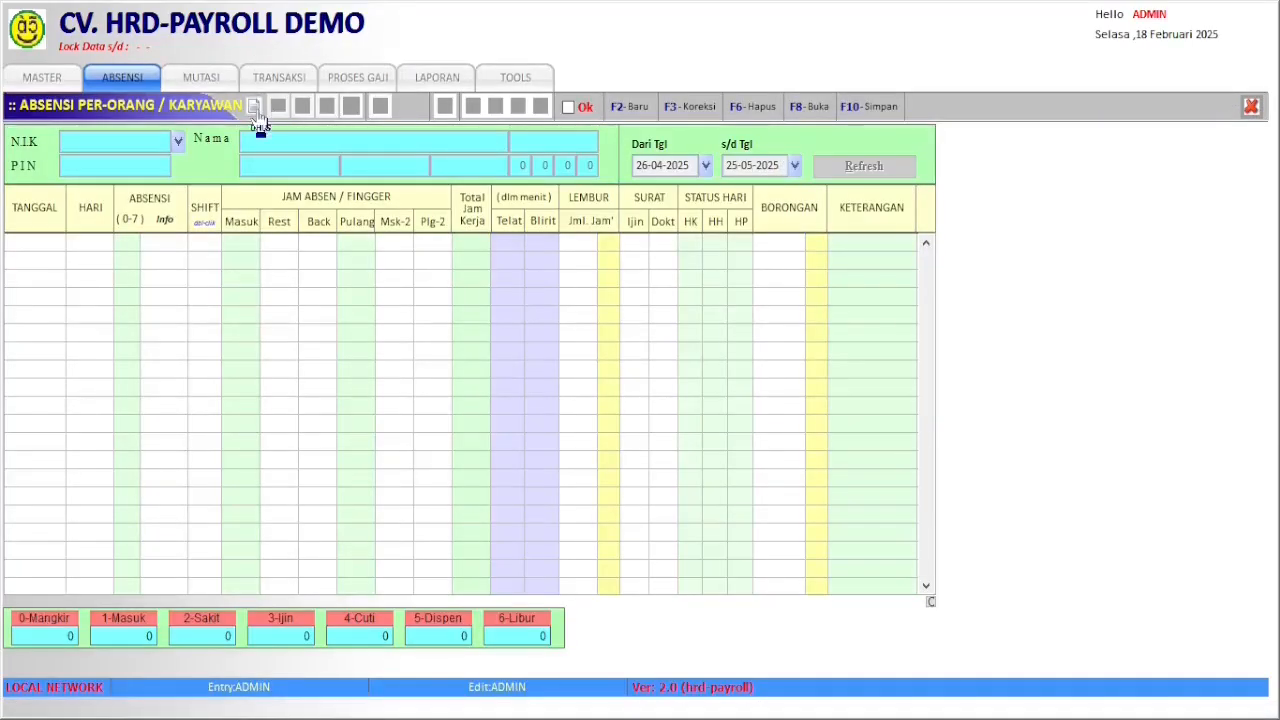
left_click(178, 142)
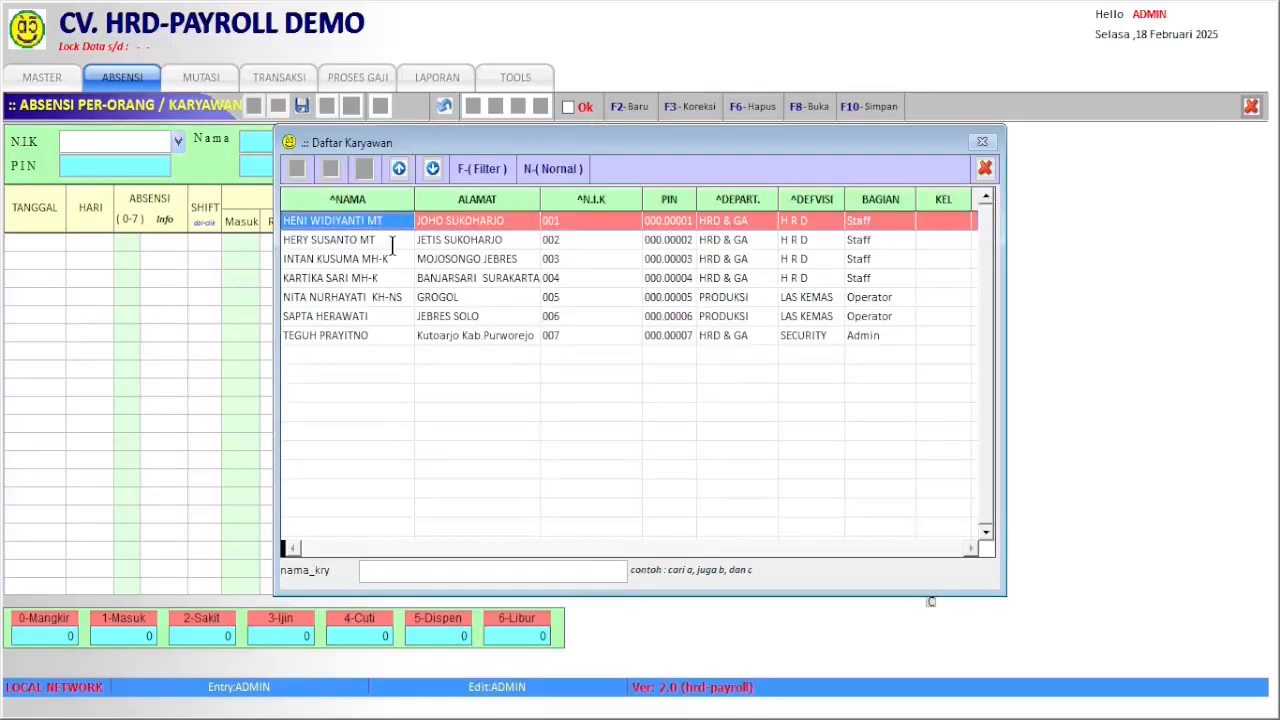
double_click(376, 316)
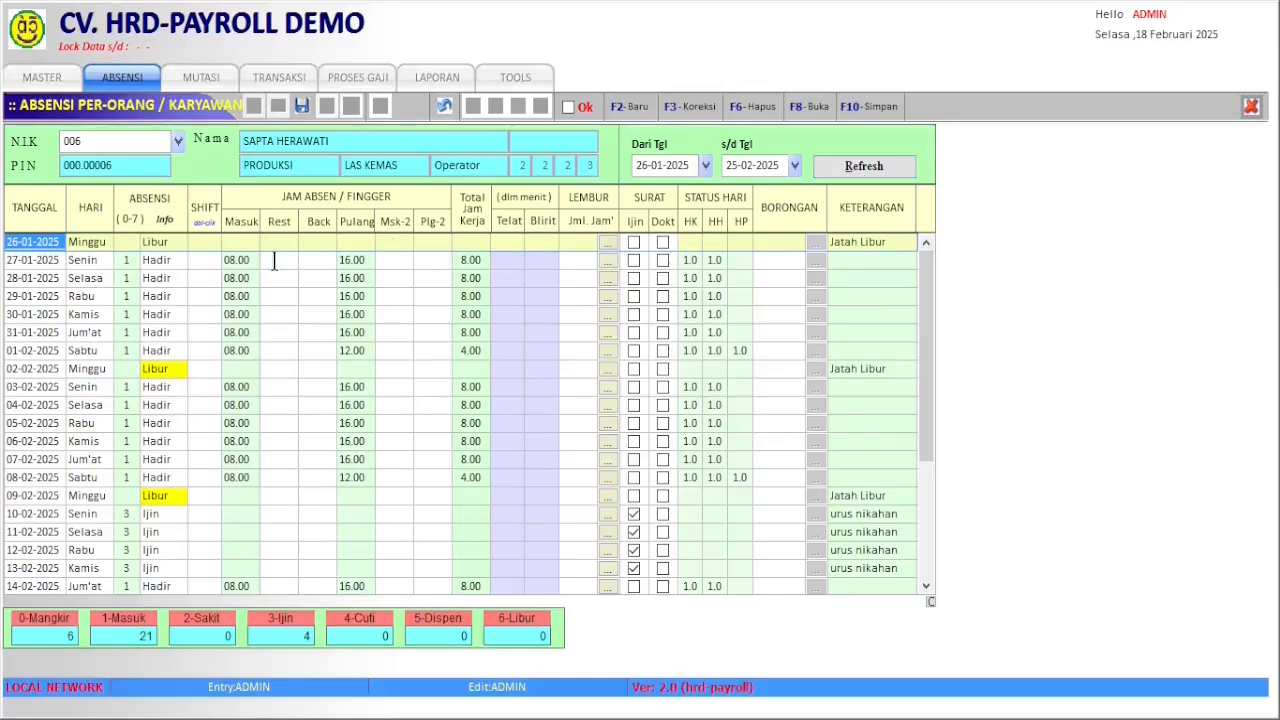
scroll(236, 290, "down", 3)
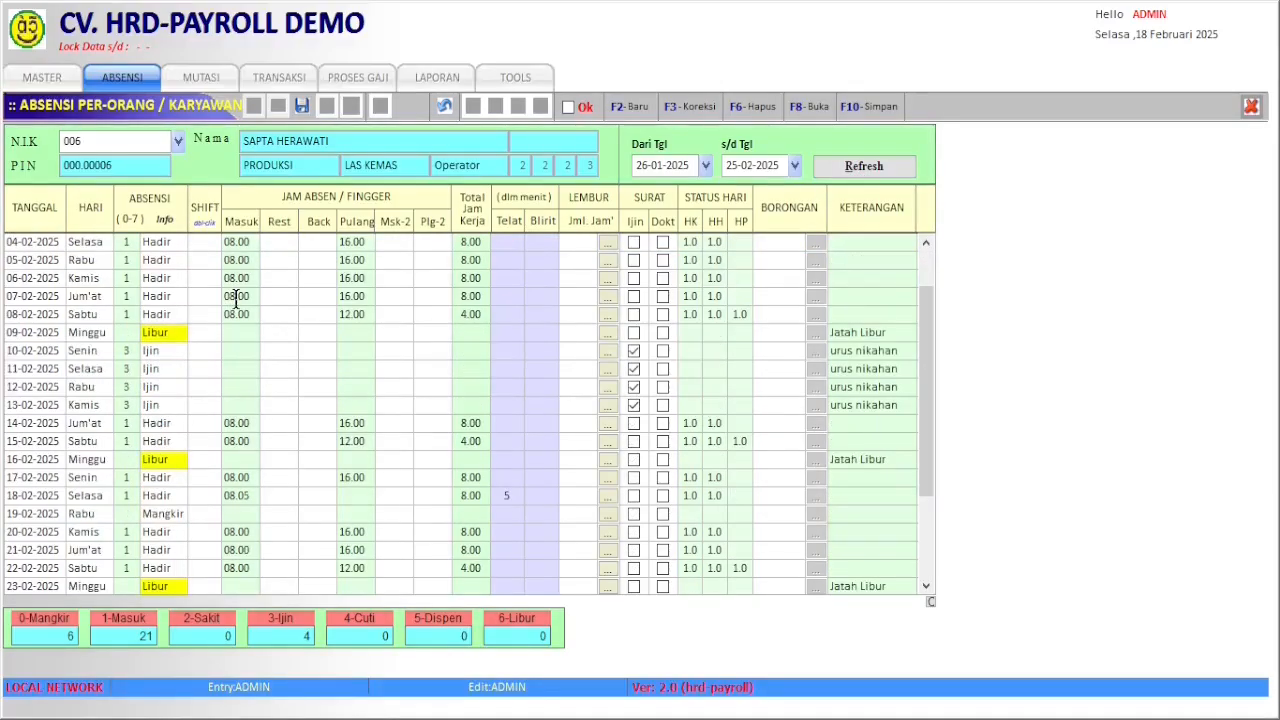
scroll(238, 296, "down", 4)
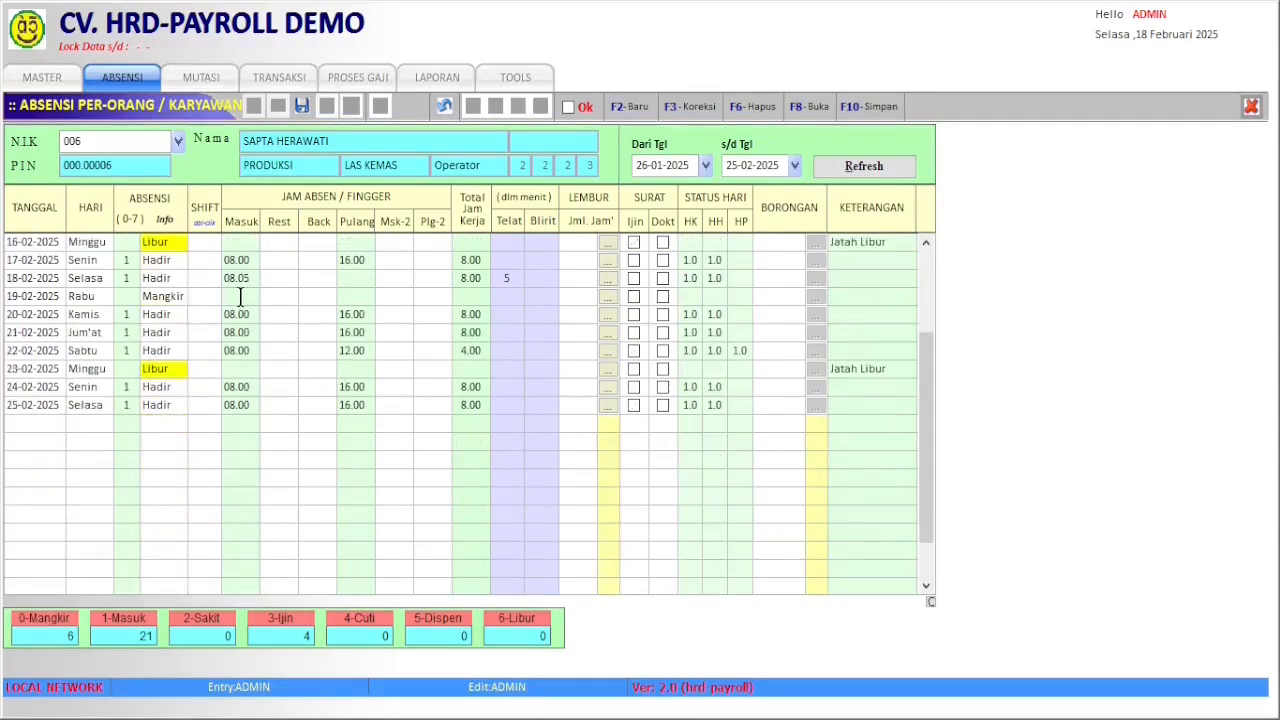
scroll(240, 296, "up", 7)
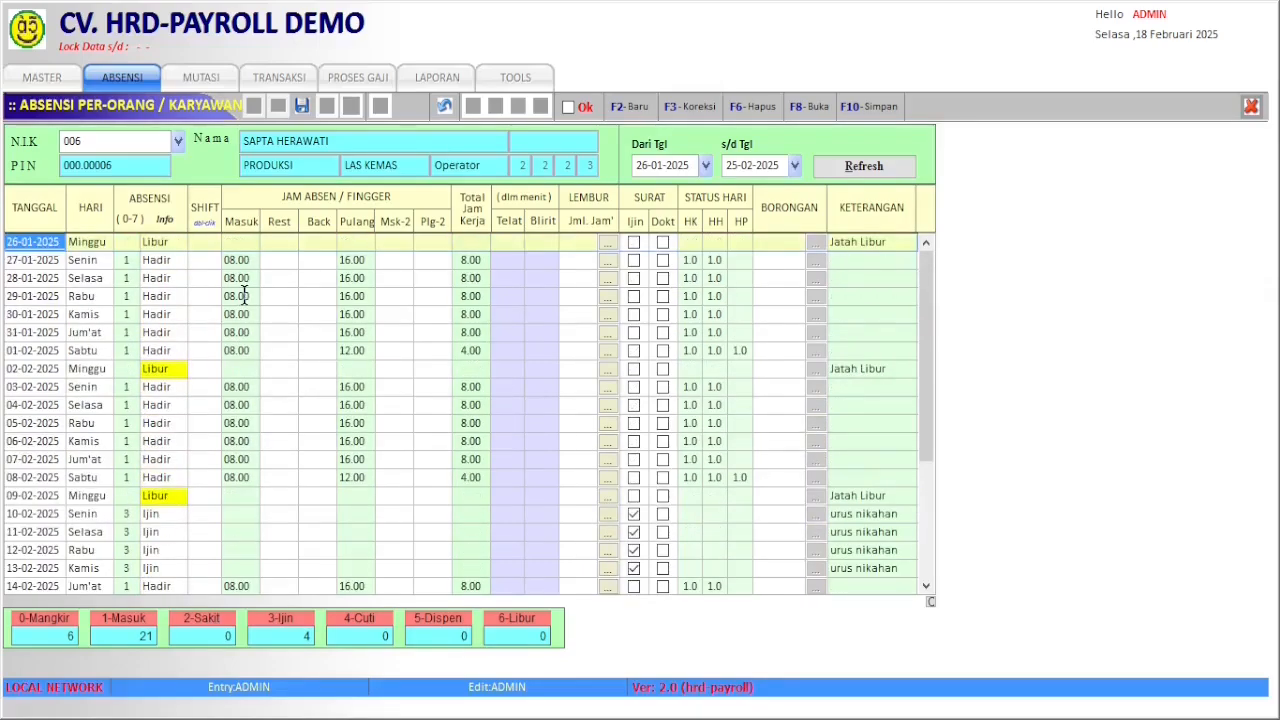
left_click(1250, 108)
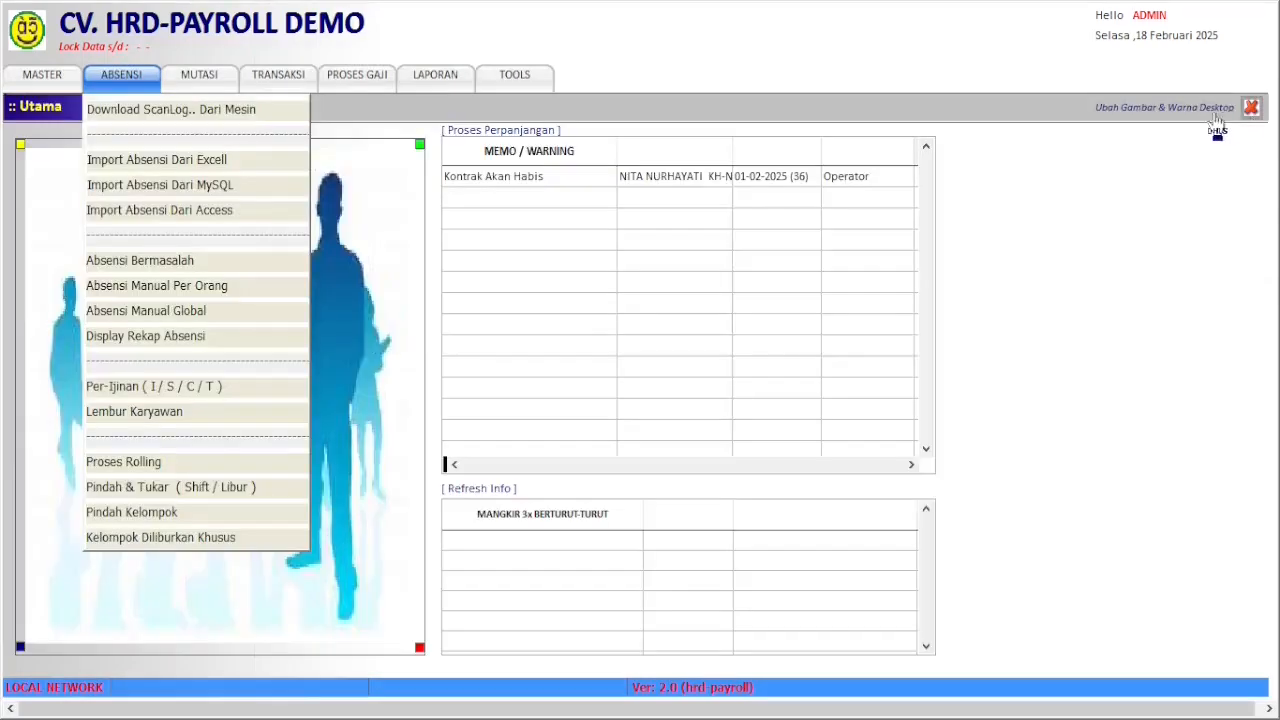
- Retrieve the HRD & GA attendance for 18-02-2025 in Absensi Manual Global, try Set Masuk Semua, and leave without saving
left_click(280, 315)
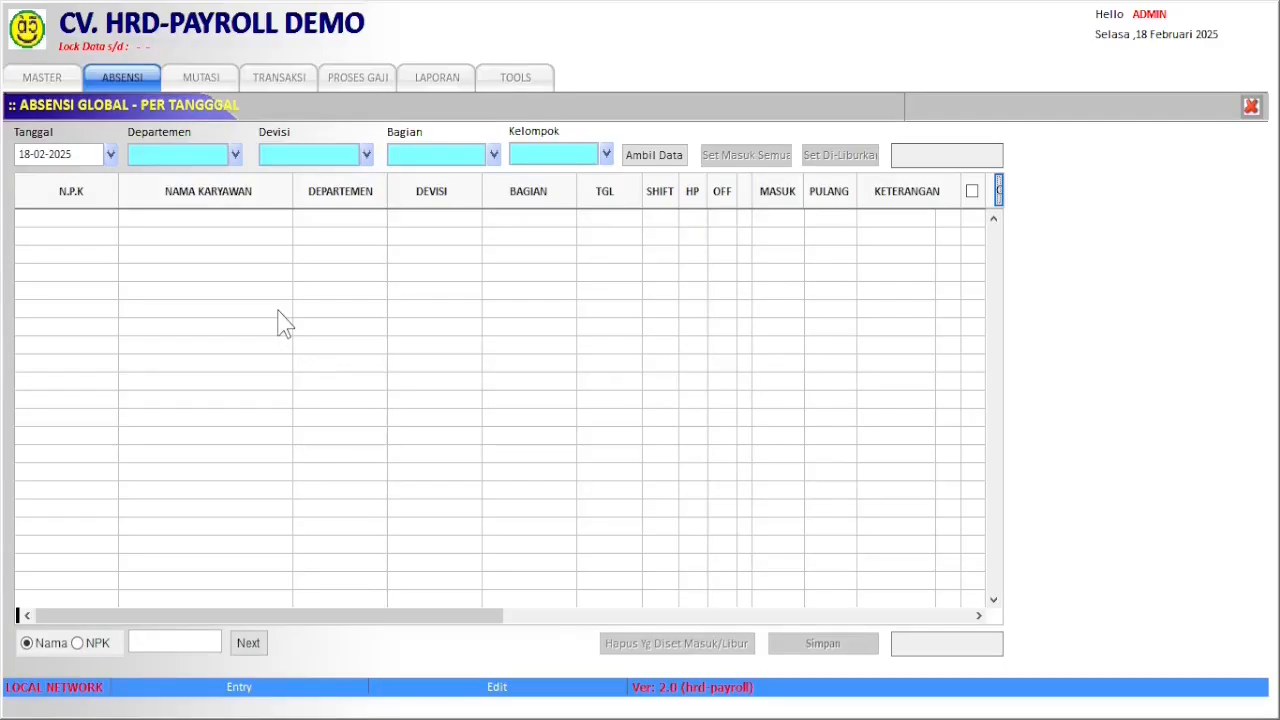
left_click(236, 156)
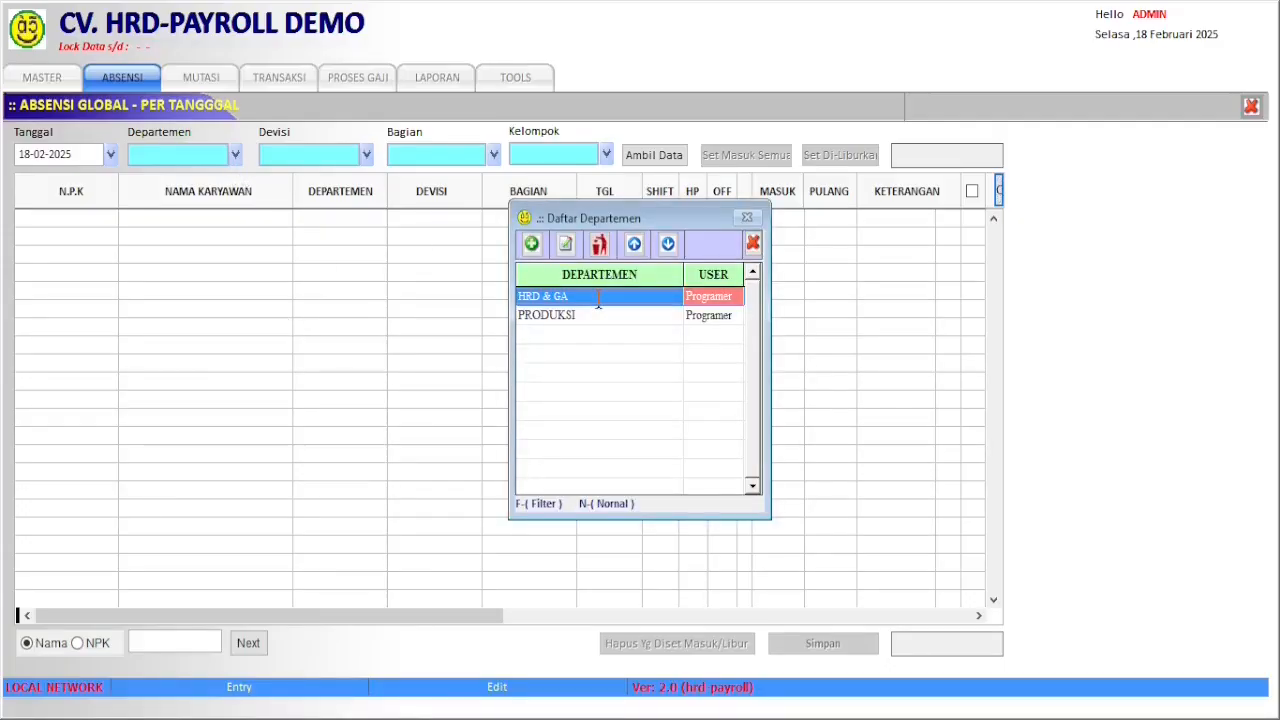
key("Return")
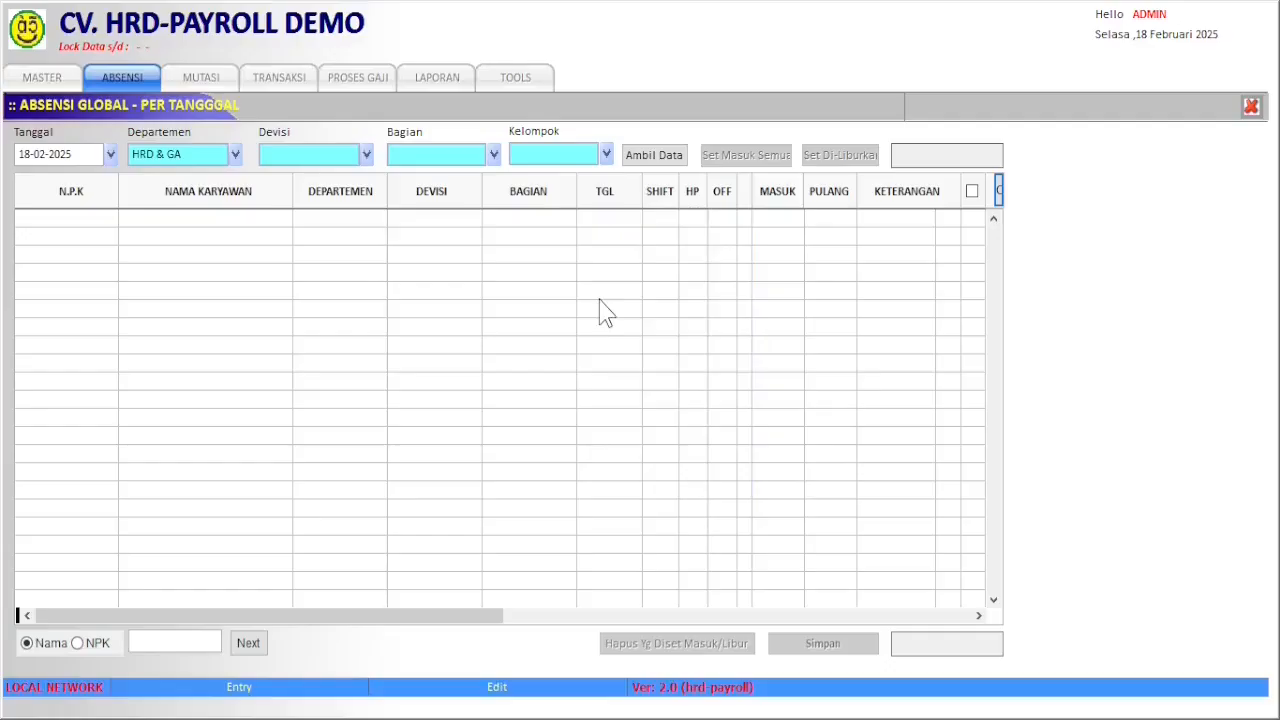
left_click(658, 158)
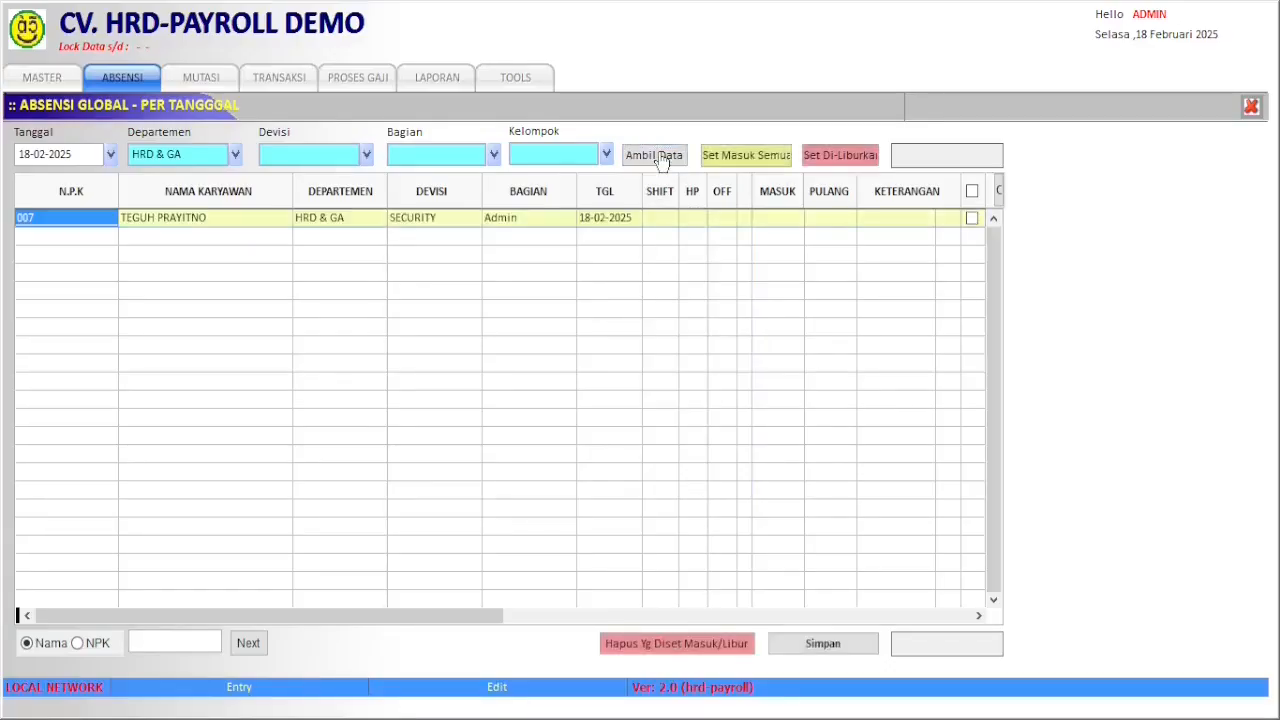
left_click(752, 157)
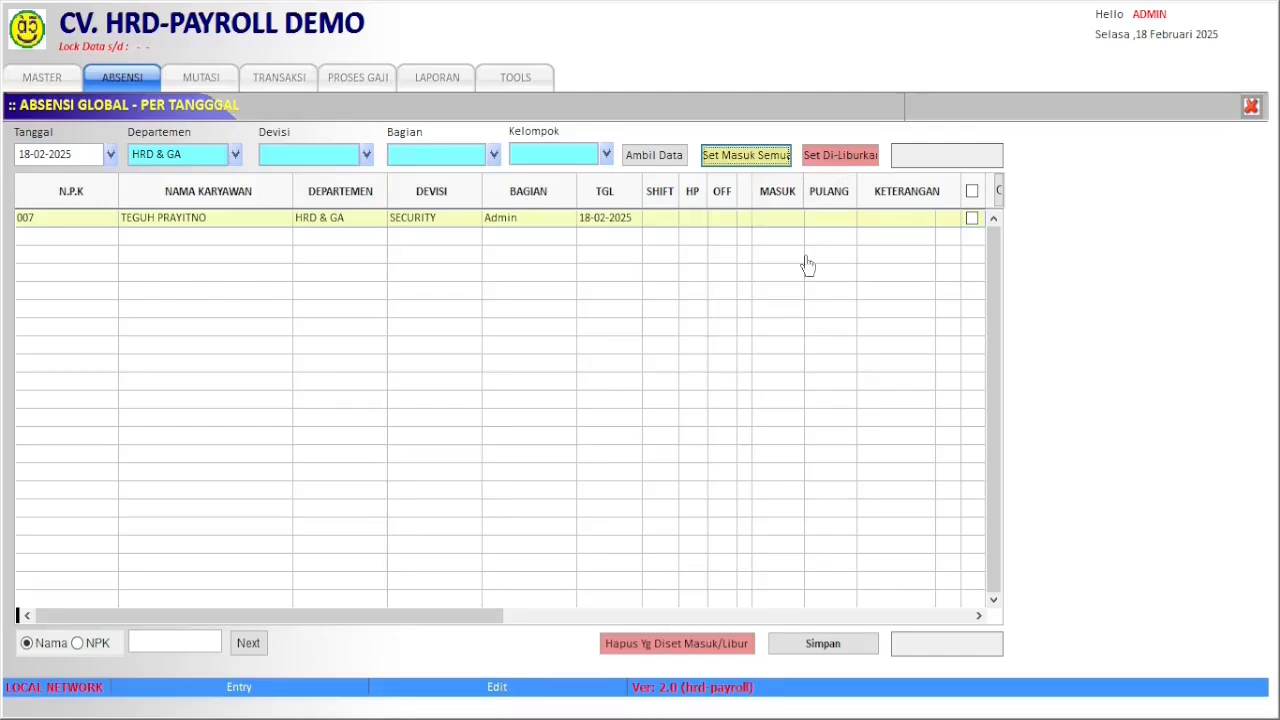
left_click(1251, 107)
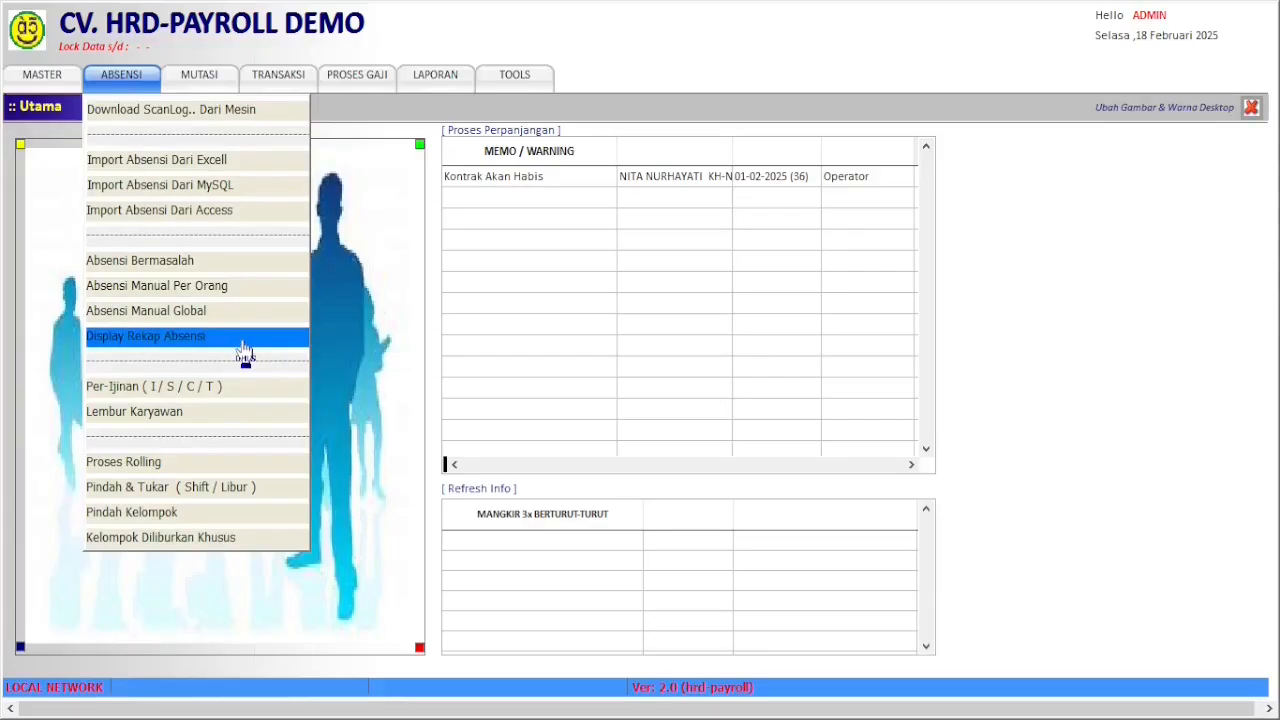
- Load the Display Rekap Absensi summary for 26-01-2025 to 25-02-2025, view the first employee's details, and close the recap
left_click(243, 350)
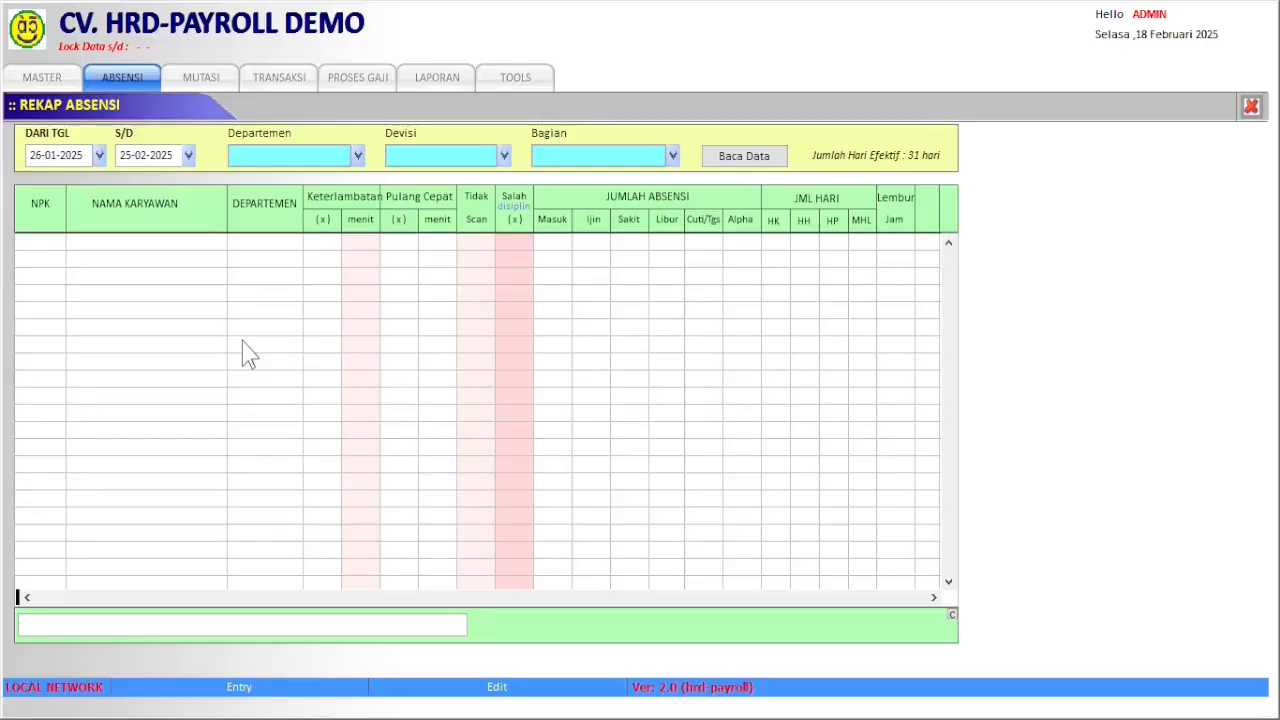
left_click(745, 159)
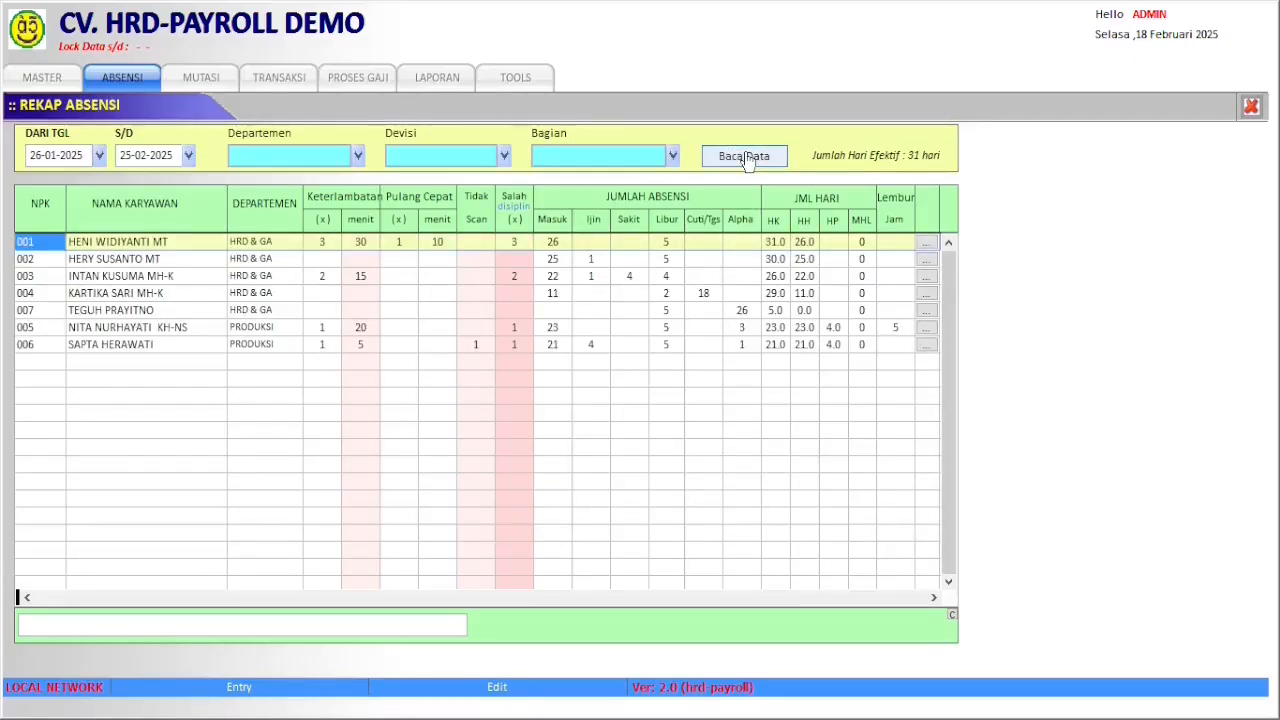
left_click(927, 243)
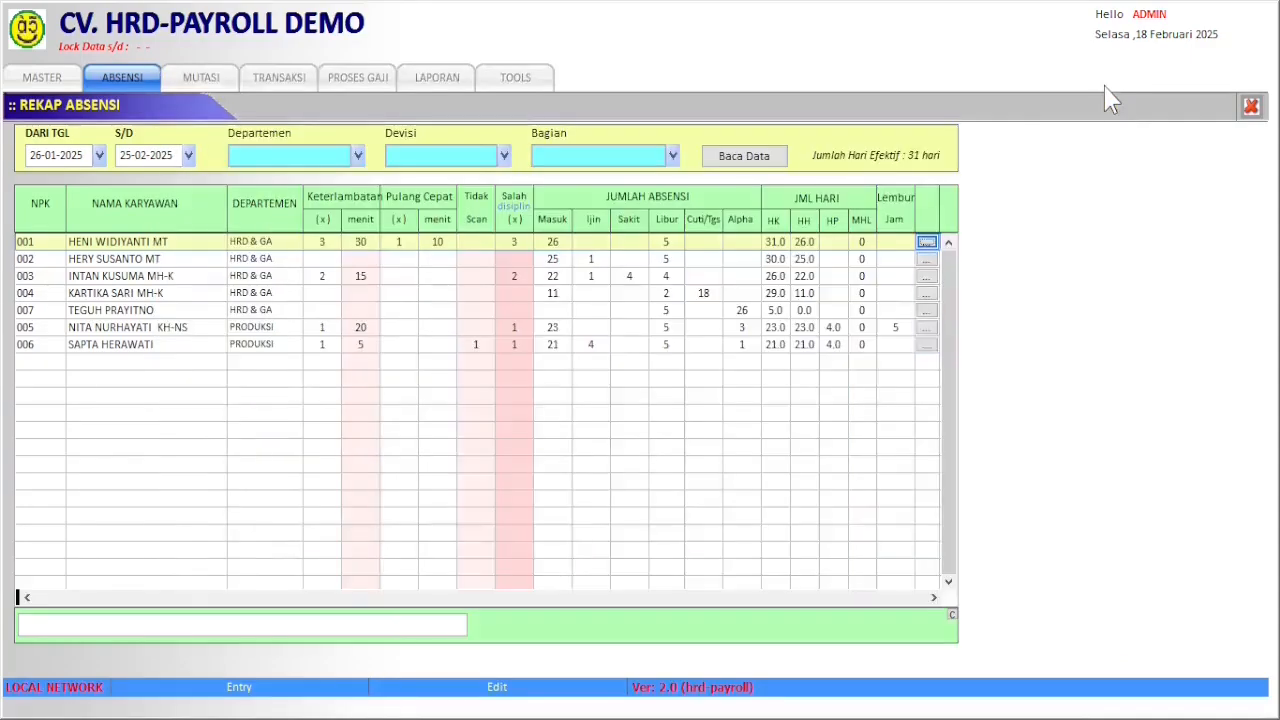
left_click(1101, 90)
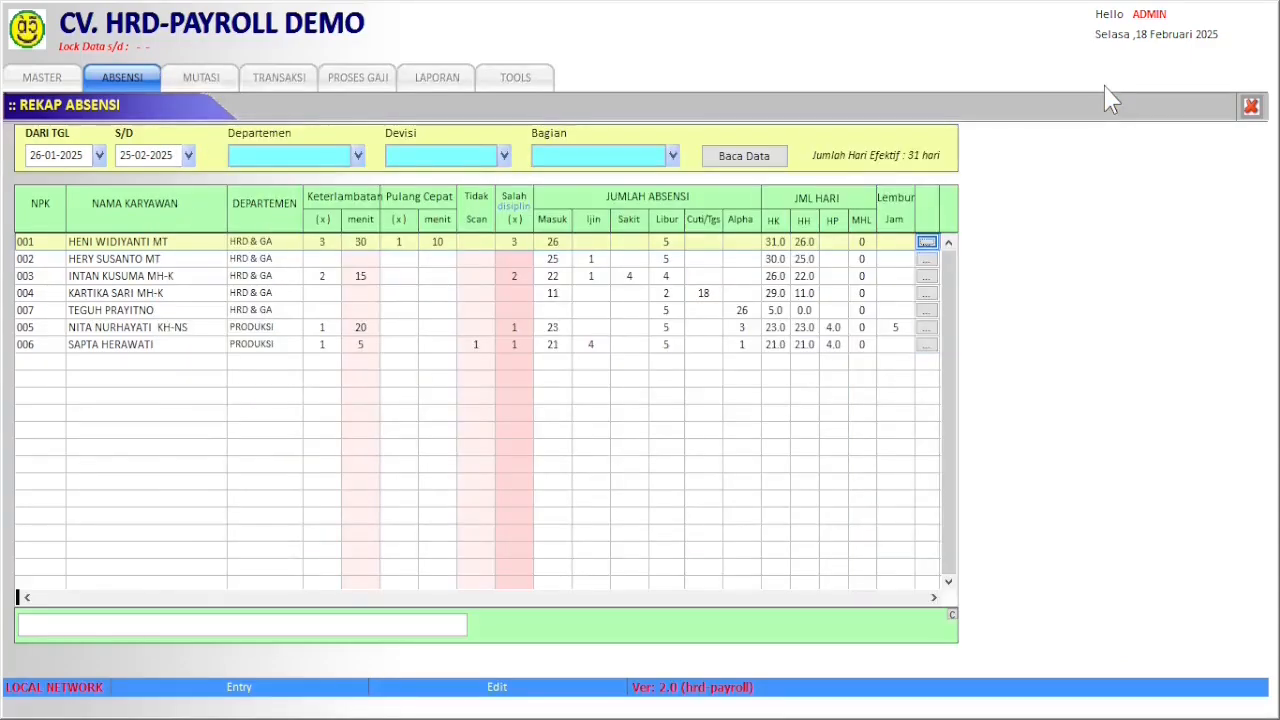
left_click(1251, 106)
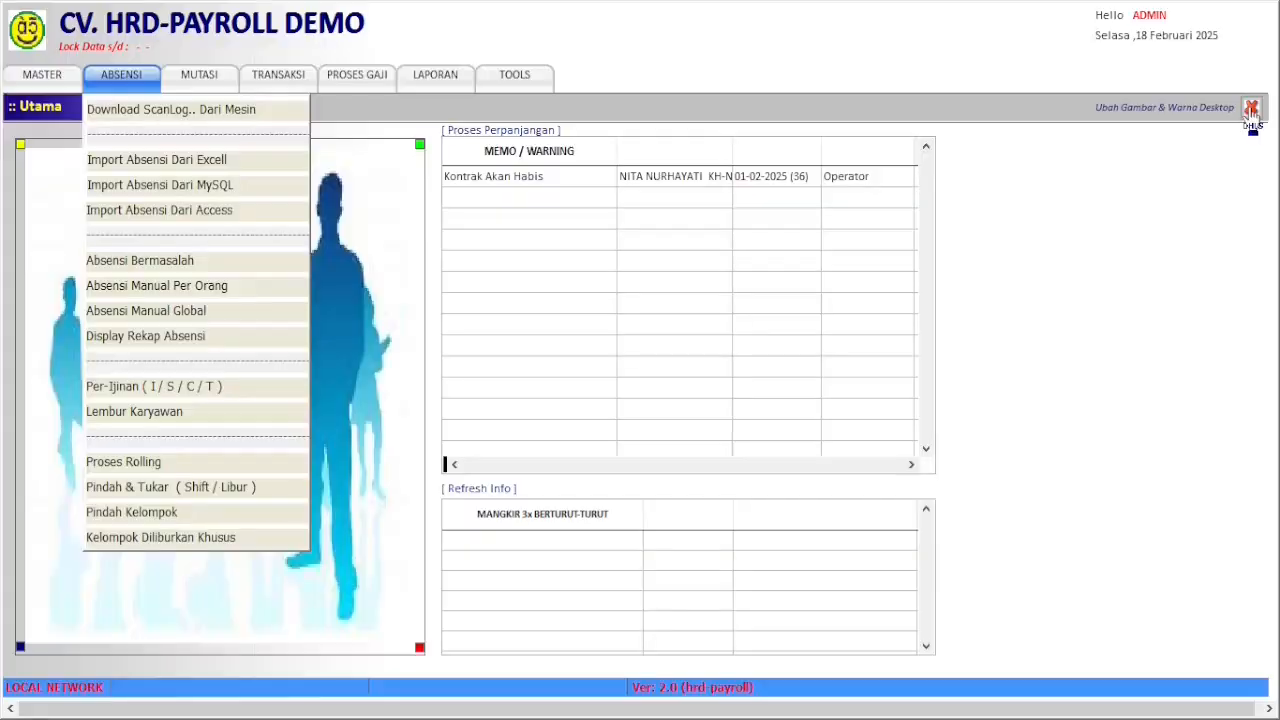
- Review the leave record in Per-Ijinan and the first overtime entry in Lembur Karyawan, closing both forms without changes
left_click(242, 395)
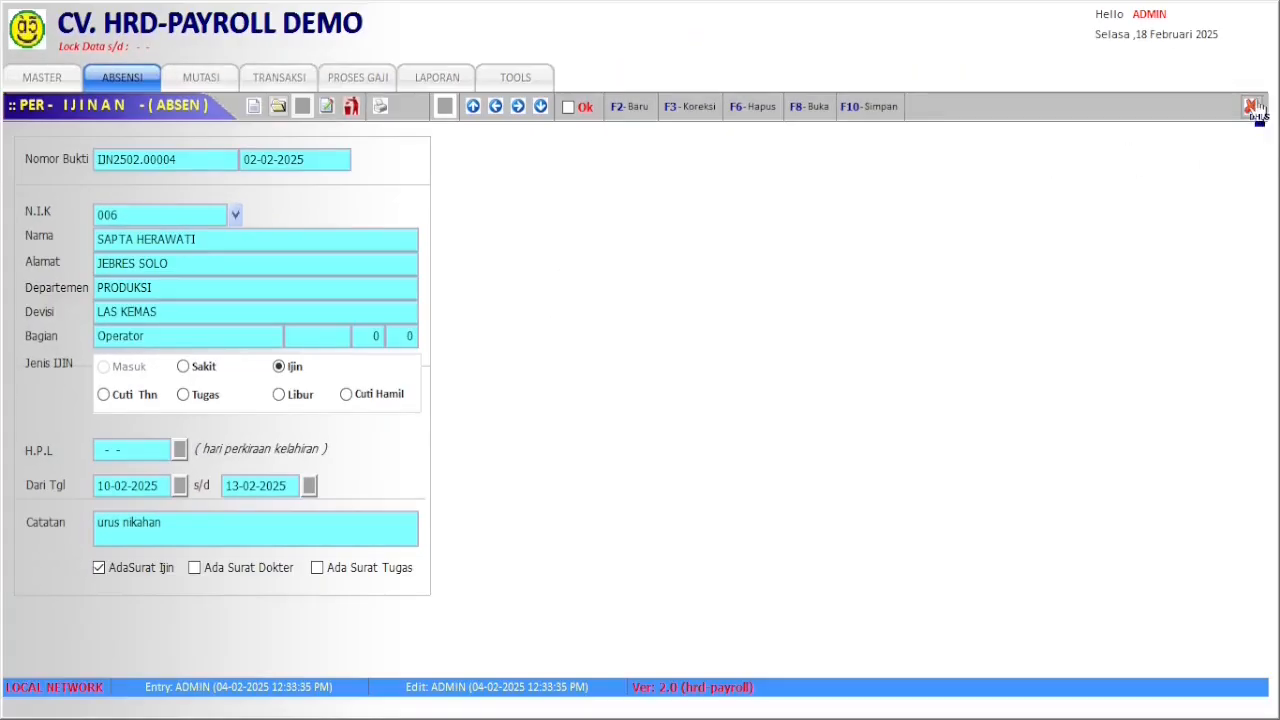
left_click(1252, 107)
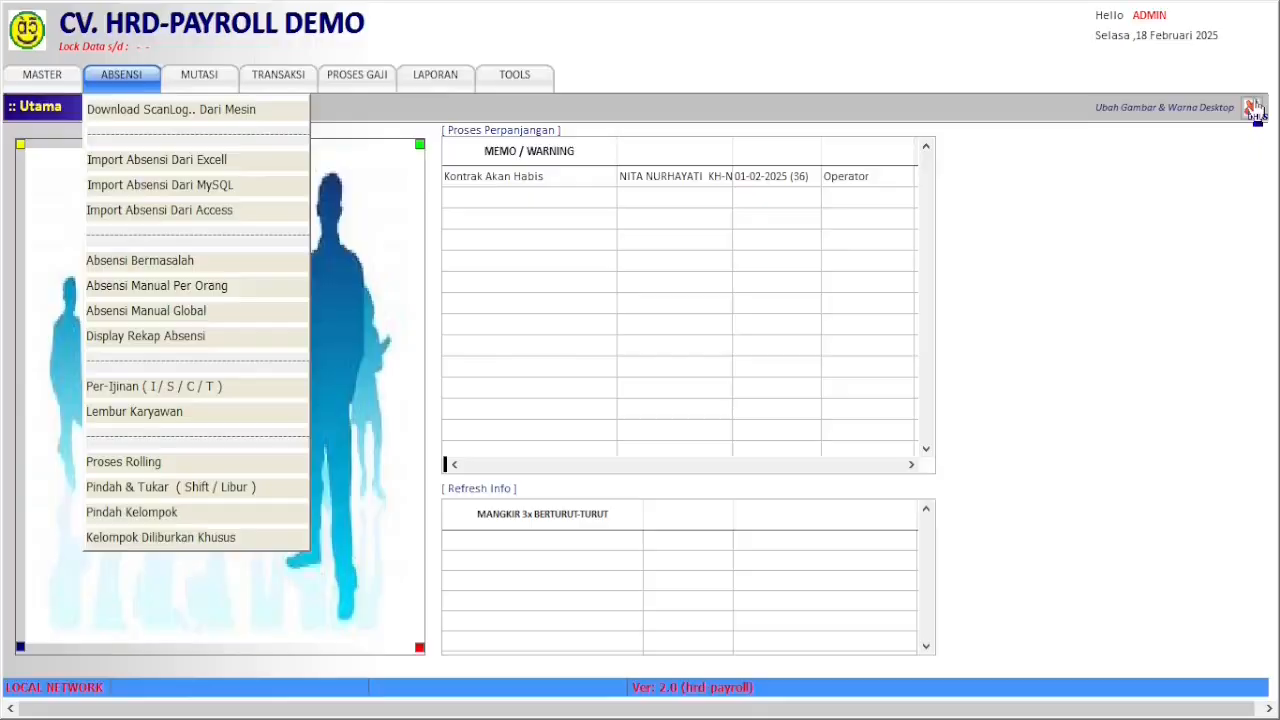
left_click(220, 413)
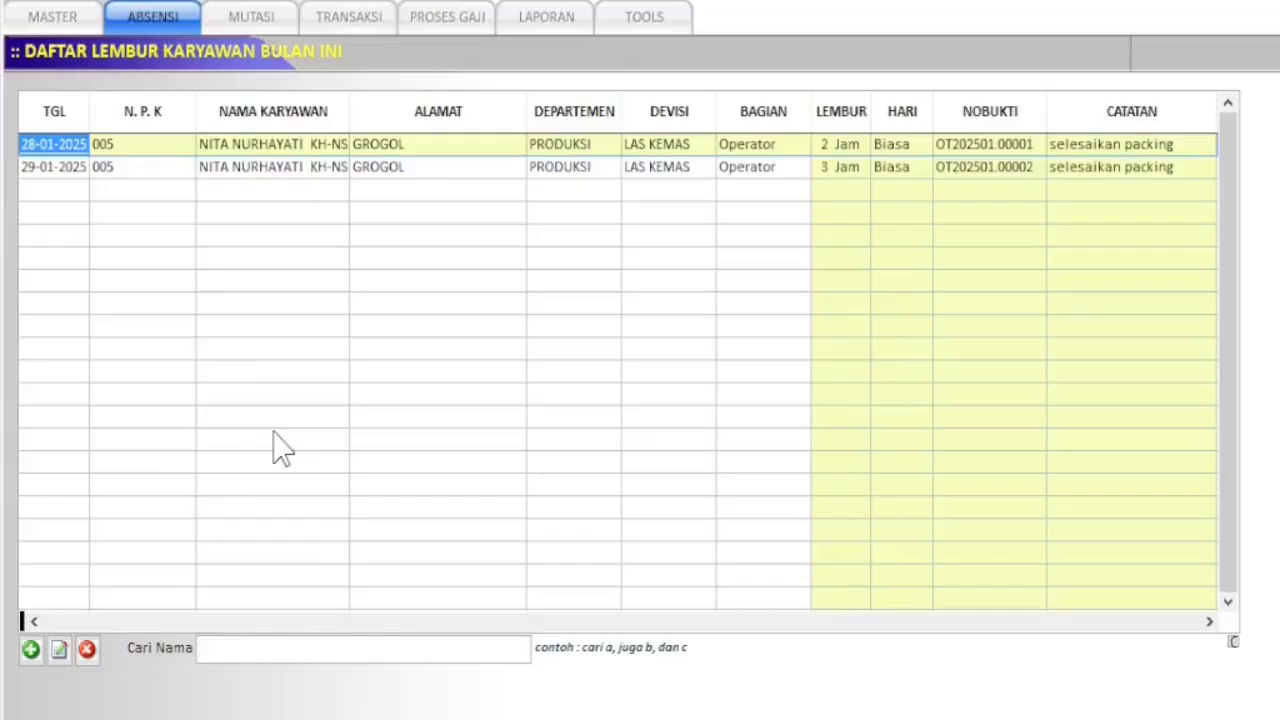
left_click(59, 650)
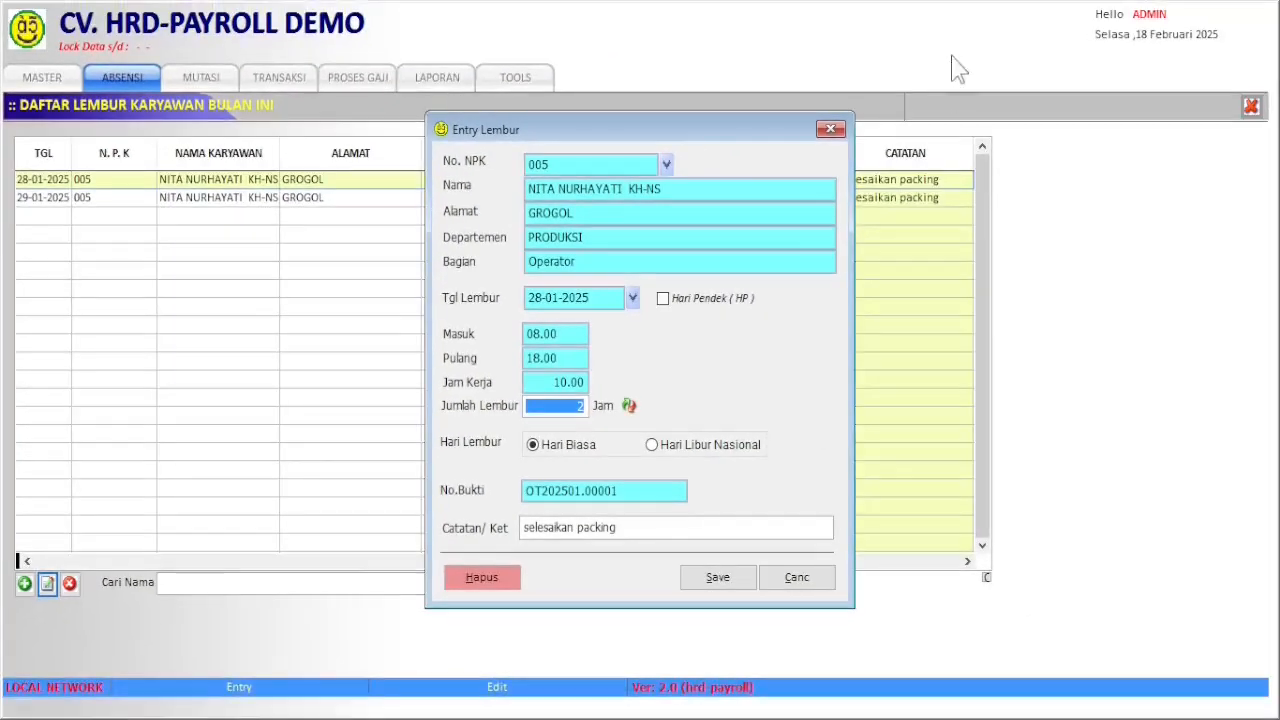
left_click(833, 131)
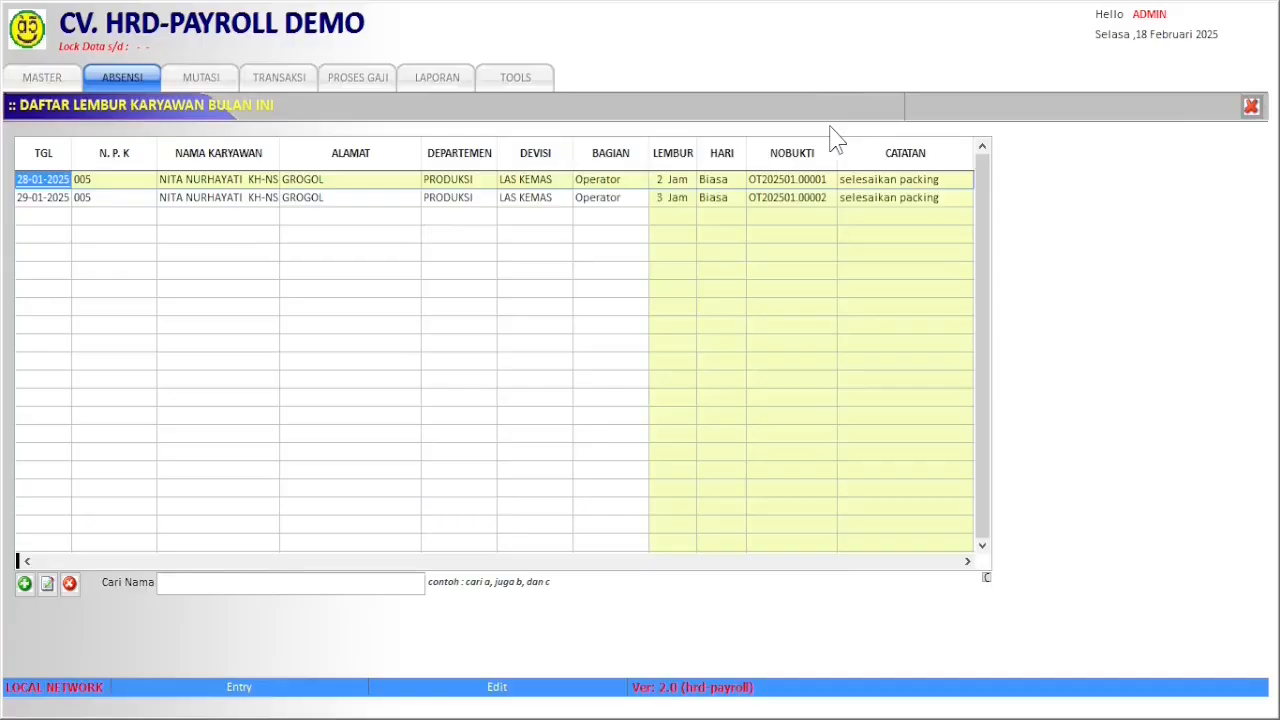
left_click(1251, 107)
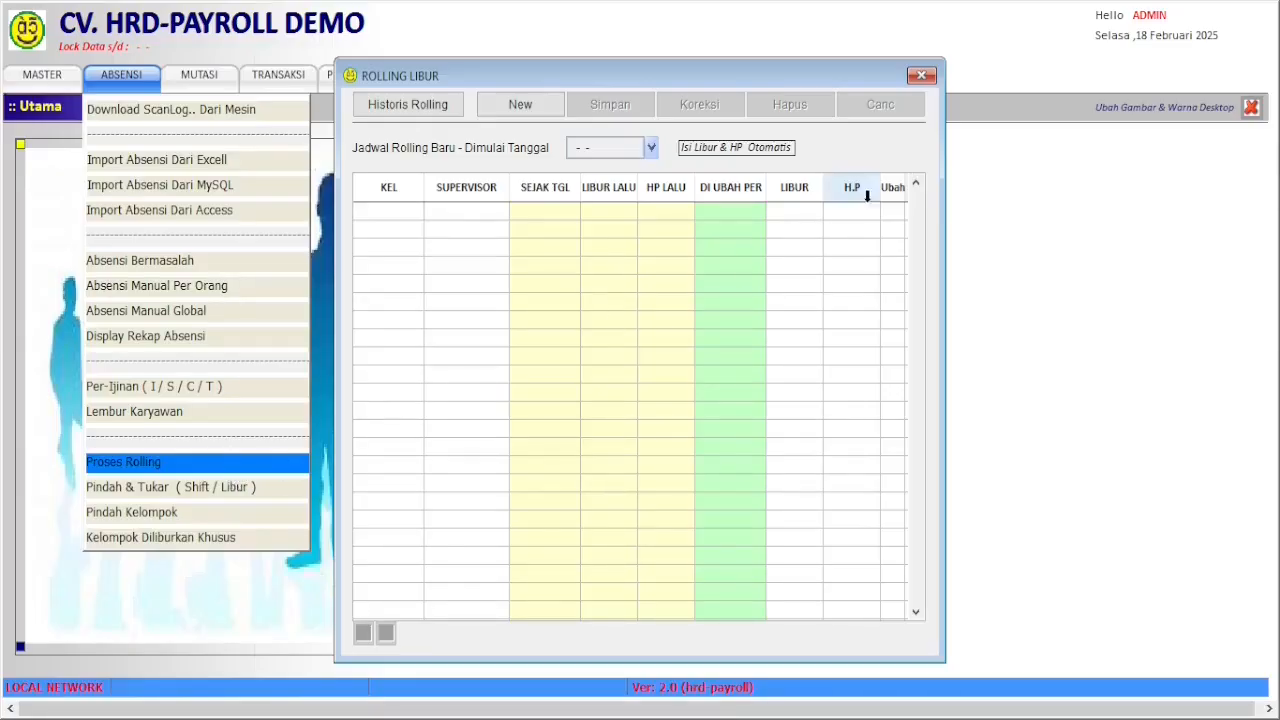
- Close the Rolling Libur form, and view the Pindah & Tukar (Shift / Libur) form before leaving it without changes
left_click(921, 76)
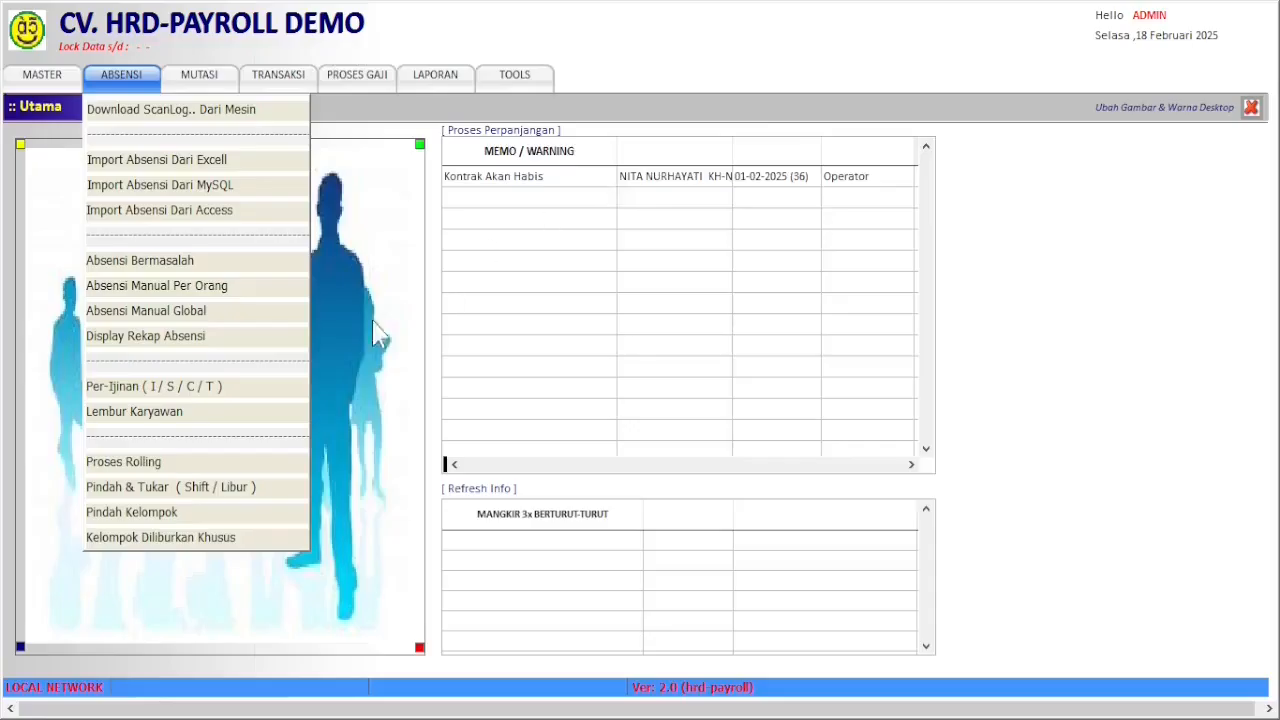
left_click(262, 490)
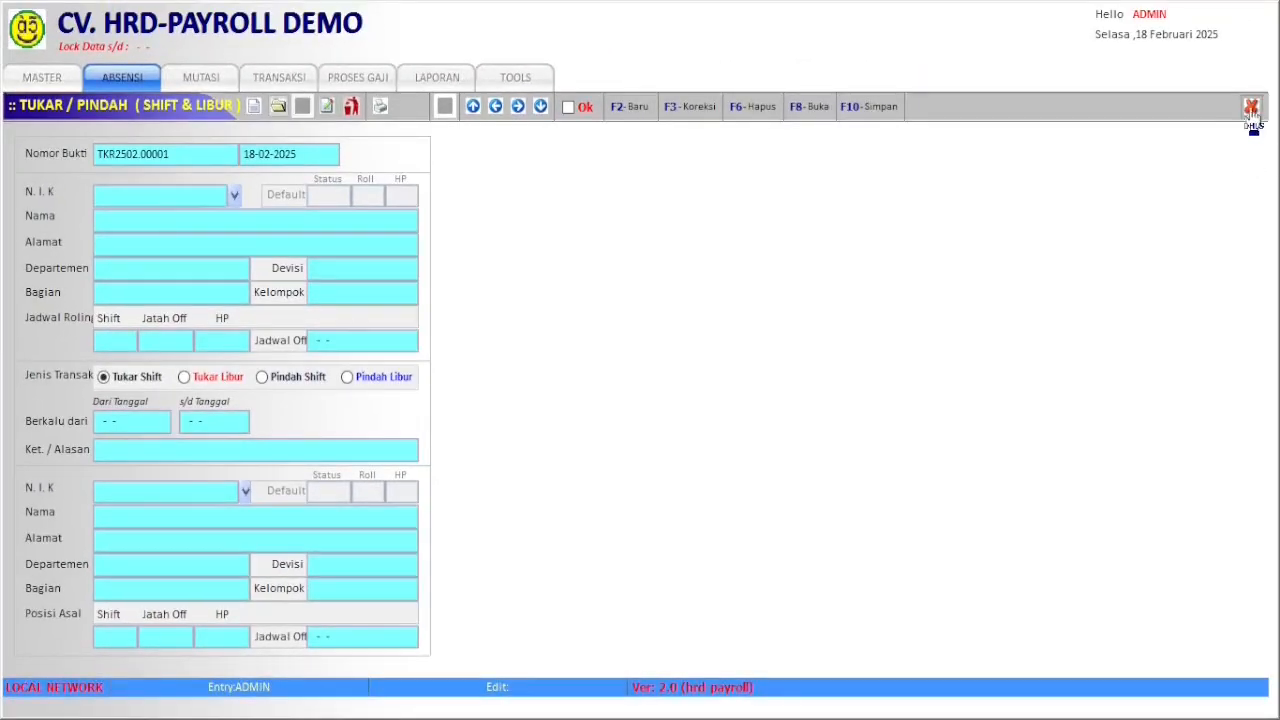
left_click(1251, 106)
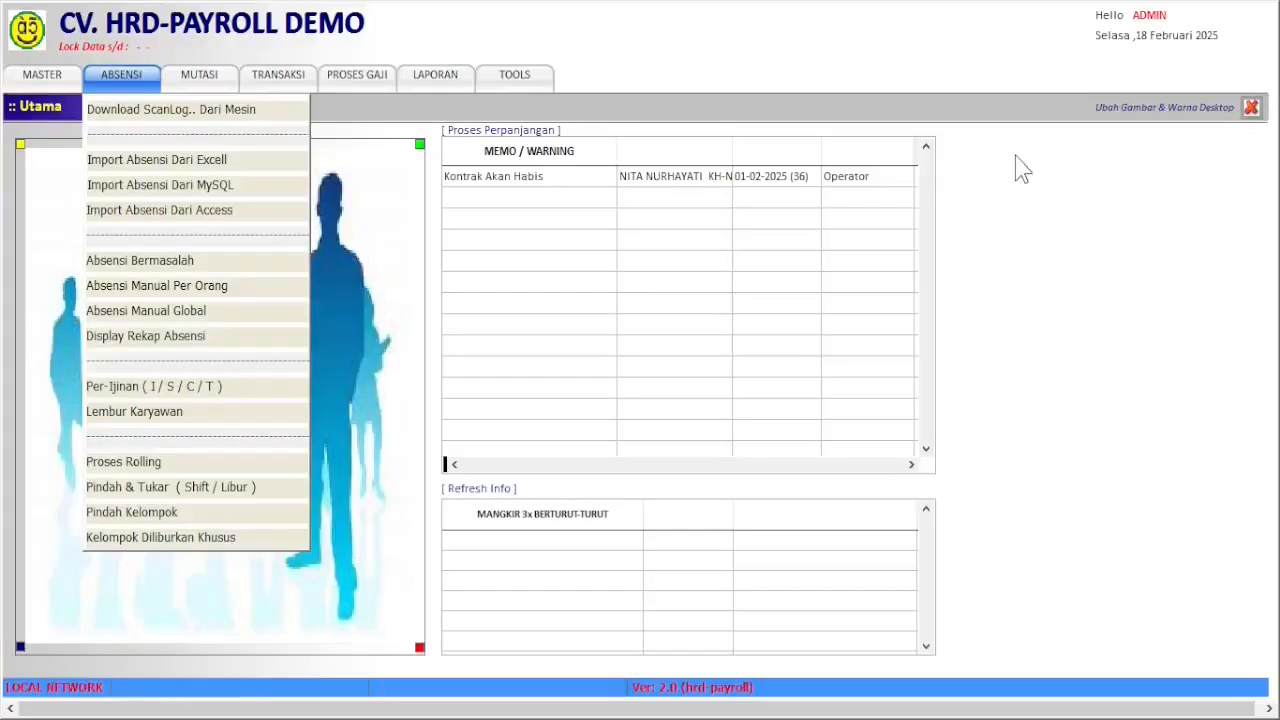
- Review the Pindah Kelompok history with its new-entry form and the Kelompok Diliburkan Khusus form, closing everything without saving
left_click(257, 524)
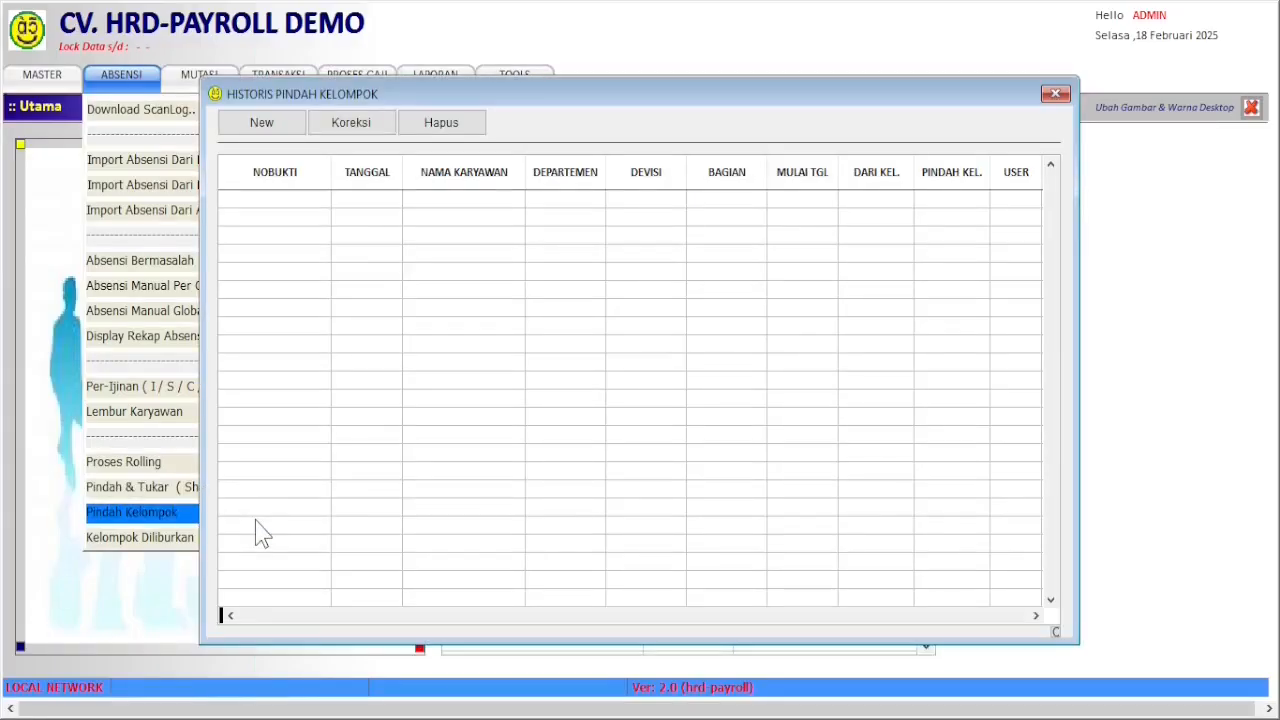
left_click(264, 125)
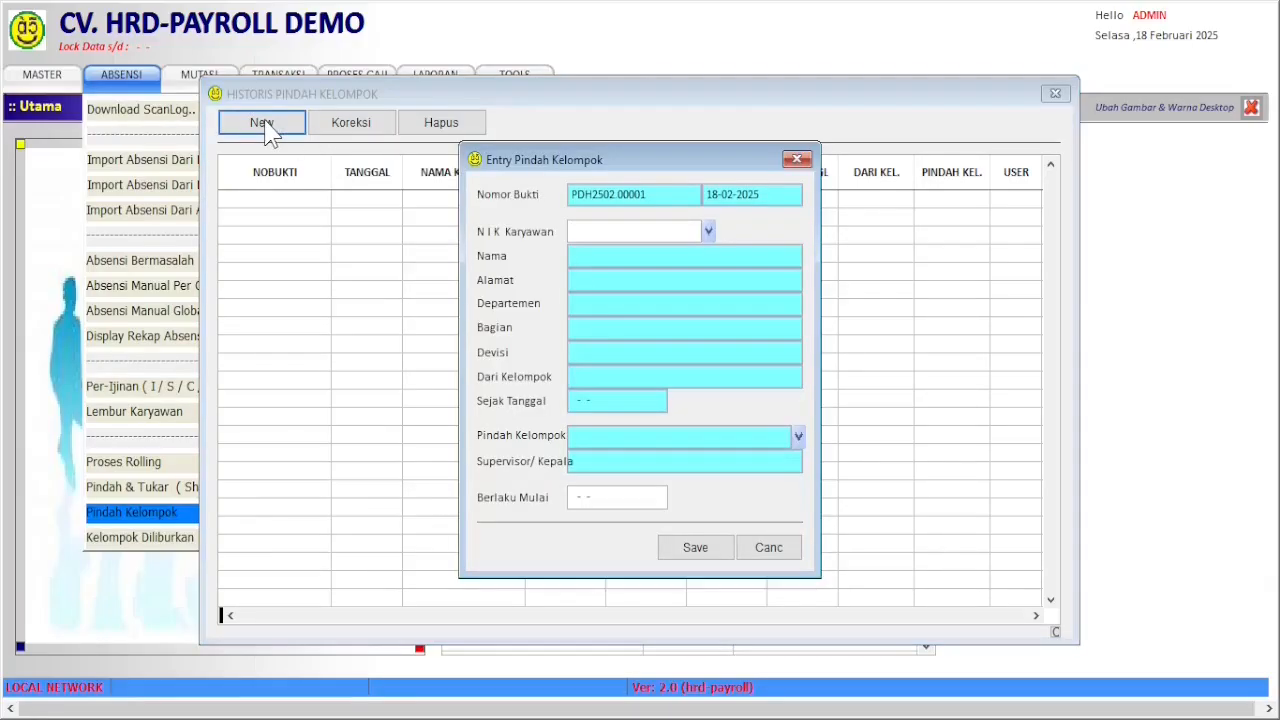
left_click(797, 160)
left_click(1055, 93)
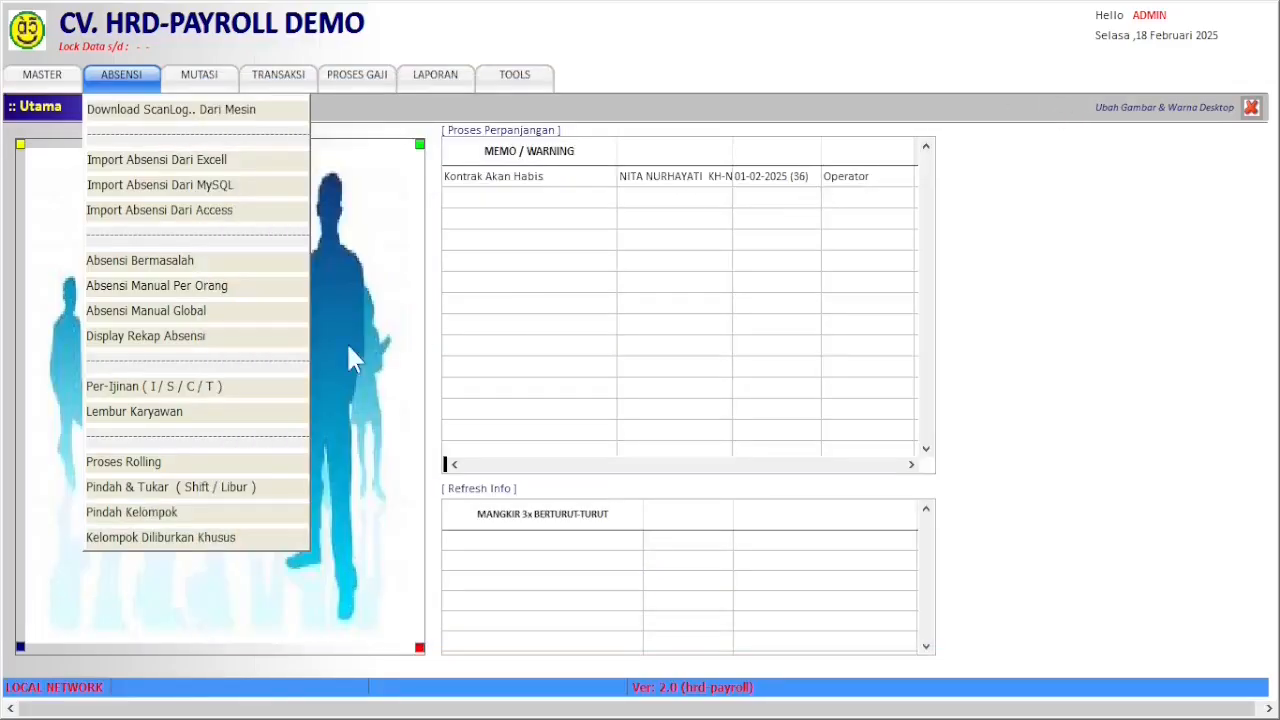
left_click(259, 540)
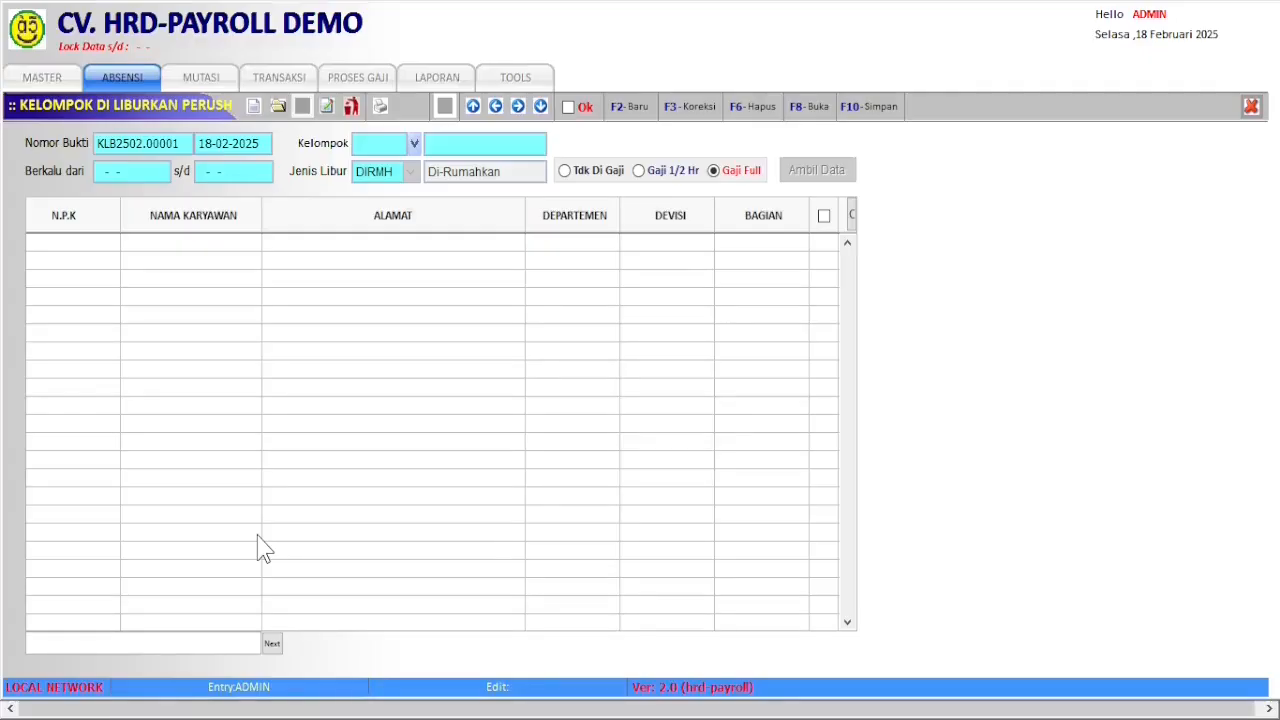
left_click(1250, 107)
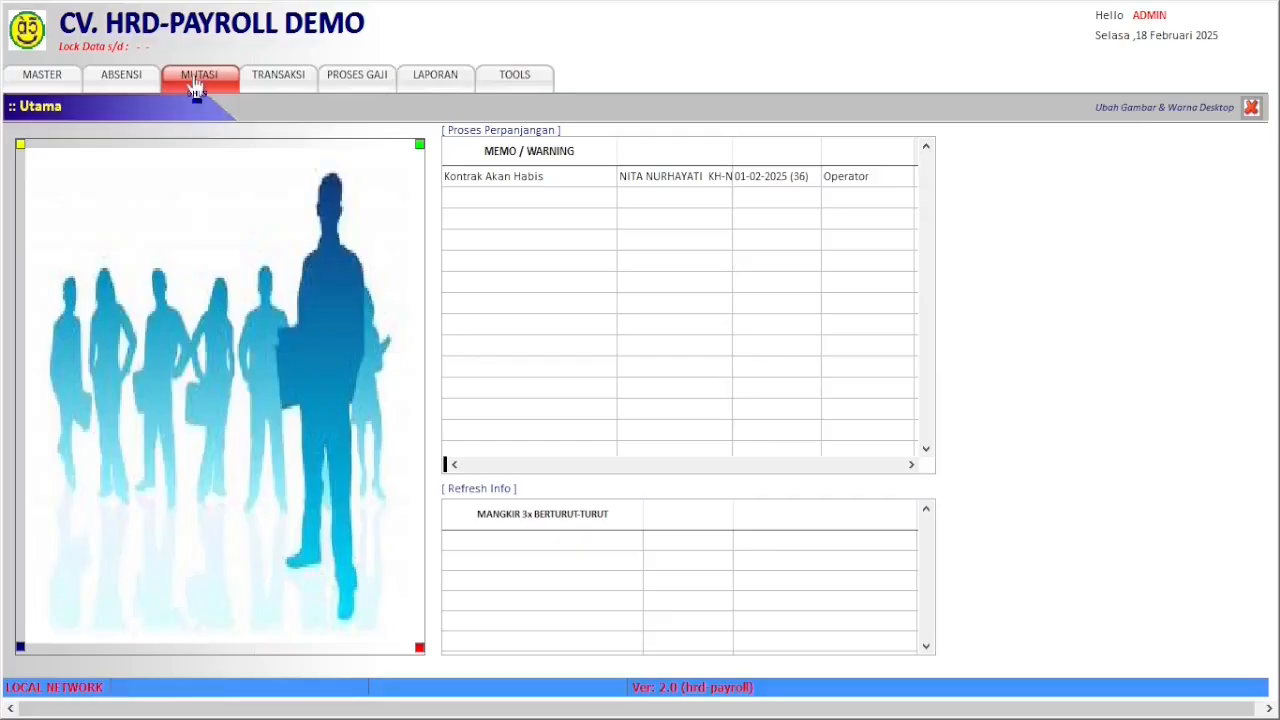
- Review the employee transfer record in Mutasi Promosi Karyawan and the warning letter in Surat Peringatan (SP), closing both forms
left_click(197, 82)
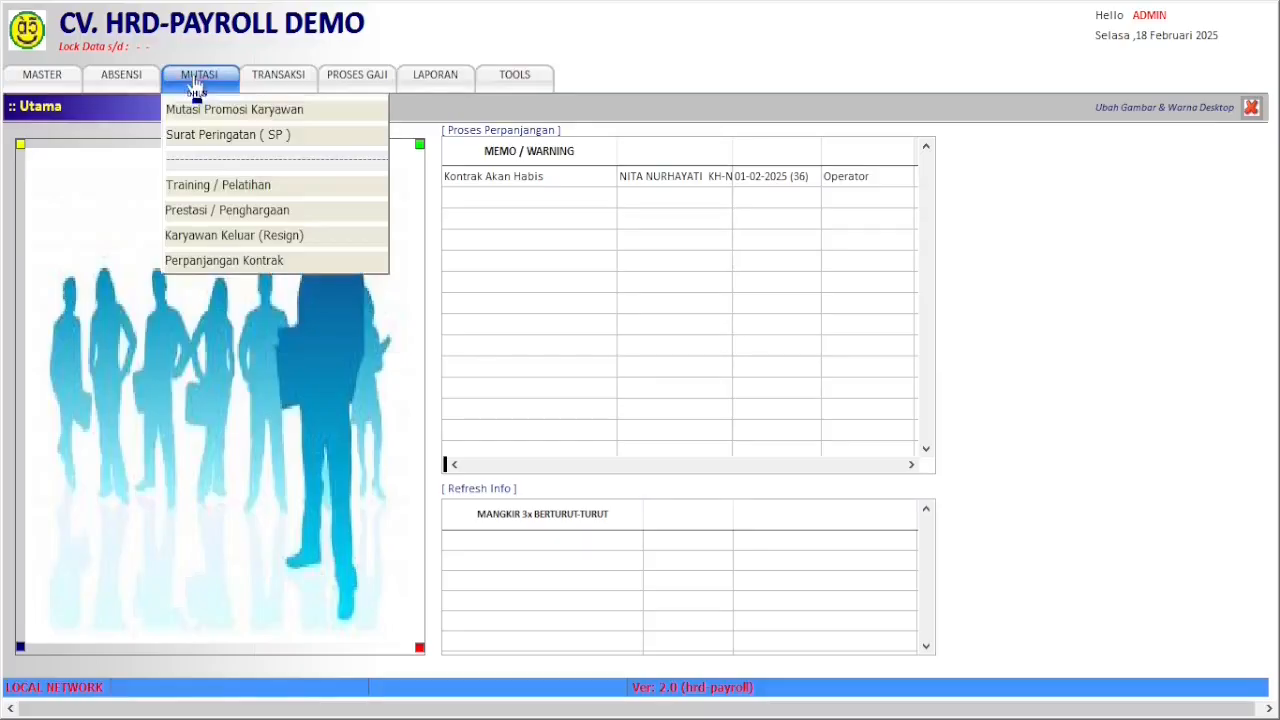
left_click(338, 110)
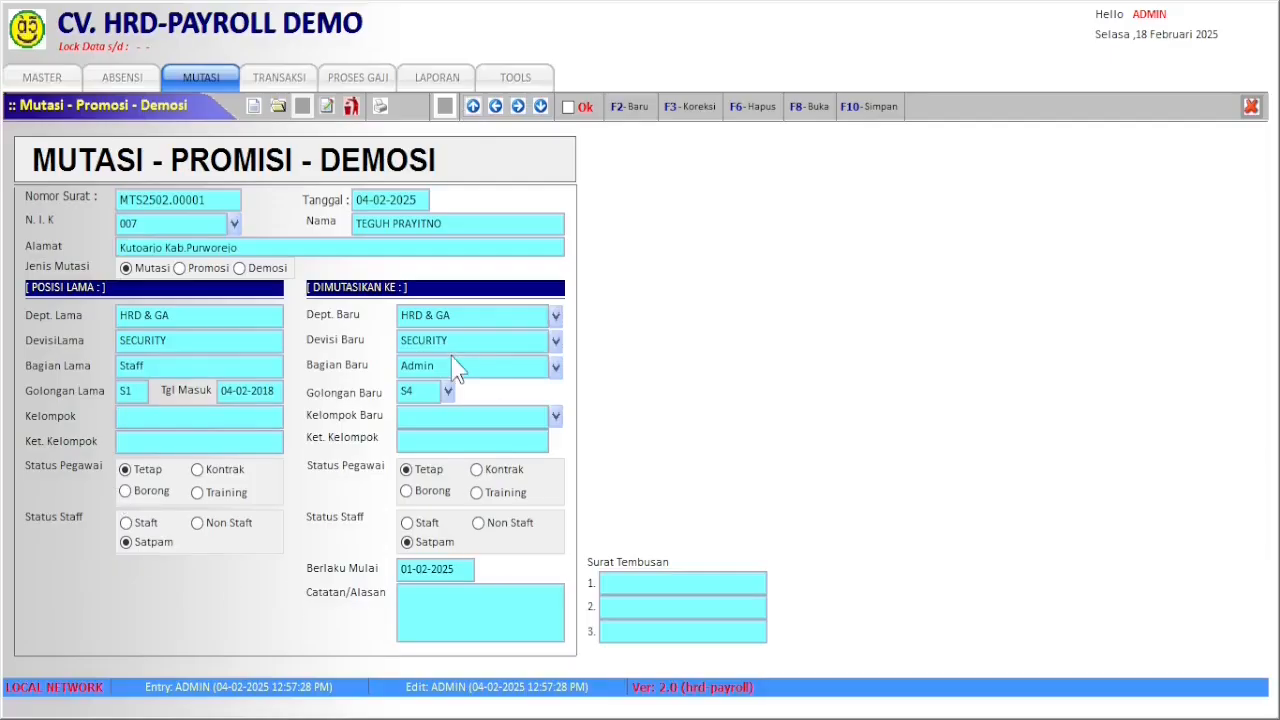
left_click(1250, 108)
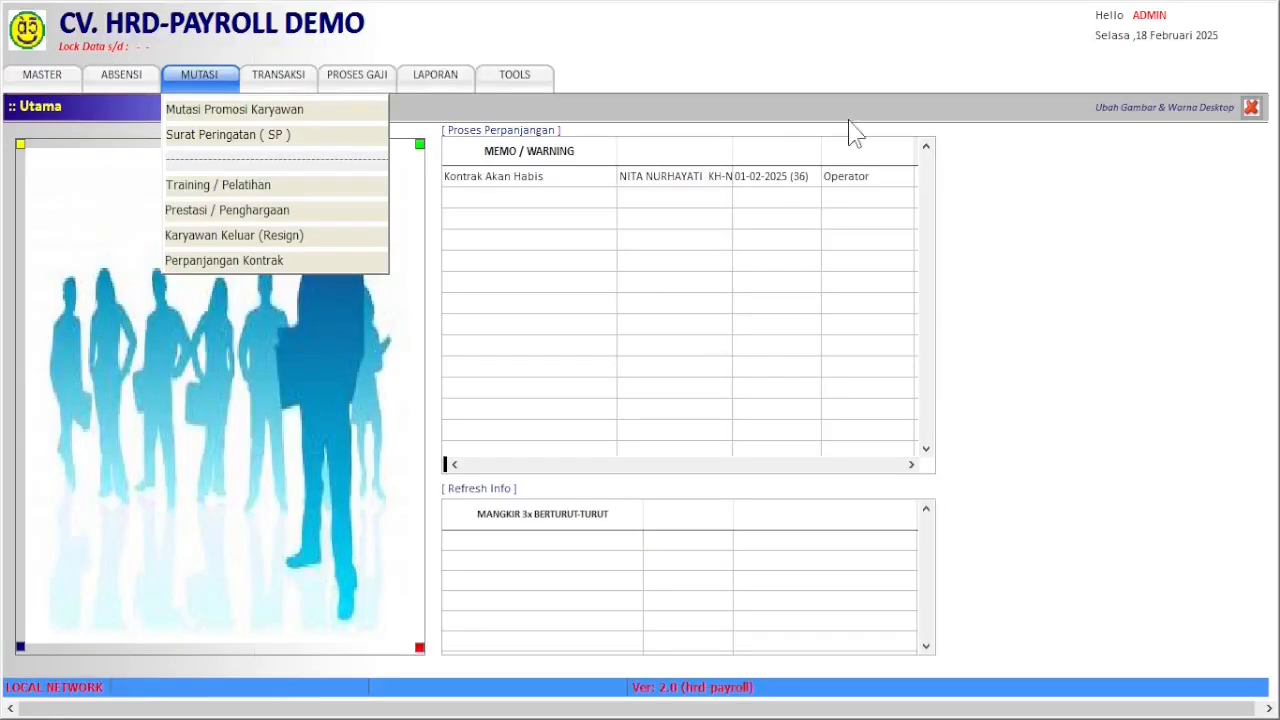
left_click(335, 145)
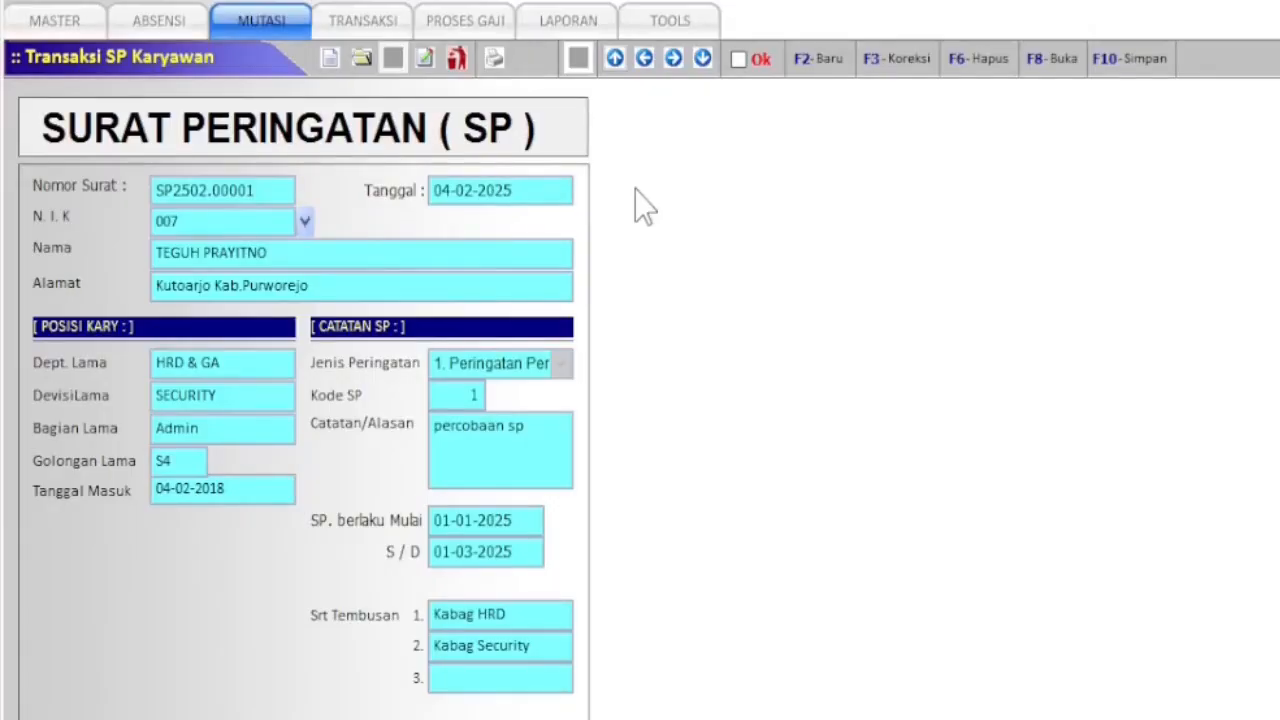
left_click(1252, 108)
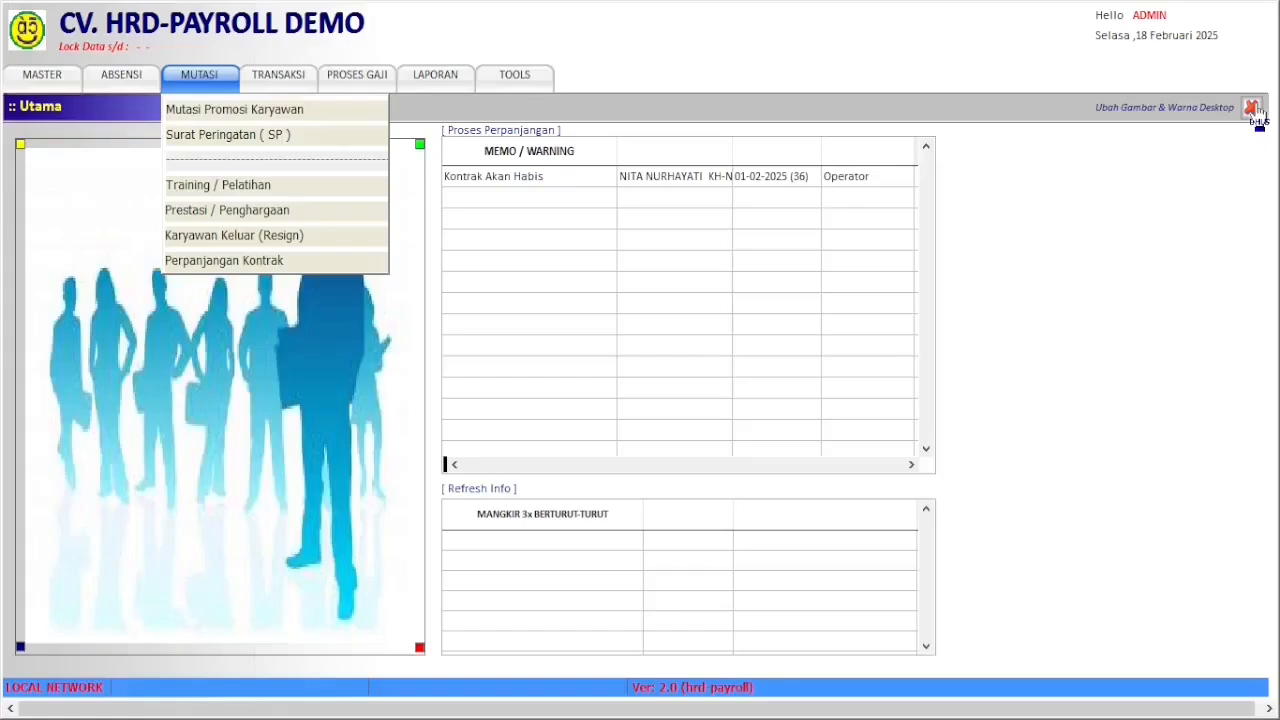
- Retrieve the stored record in Training / Pelatihan and the one in Prestasi / Penghargaan, closing each form after viewing
left_click(318, 194)
left_click(475, 107)
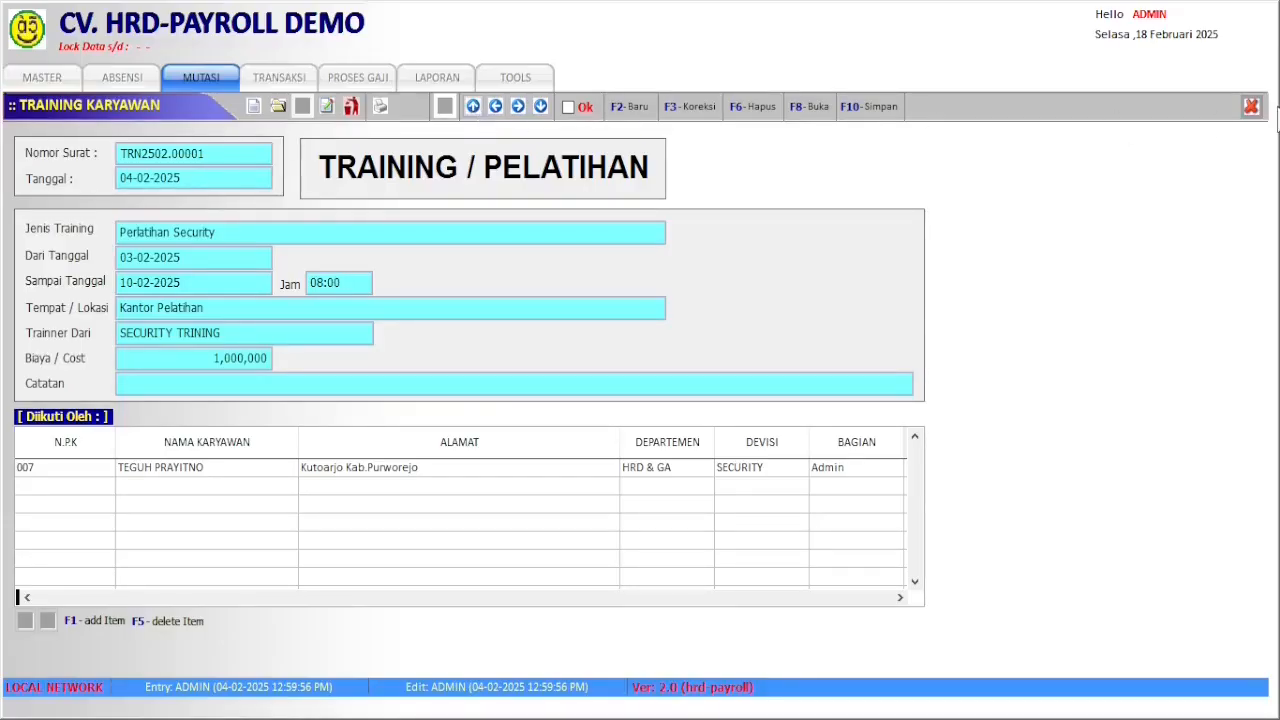
left_click(1251, 106)
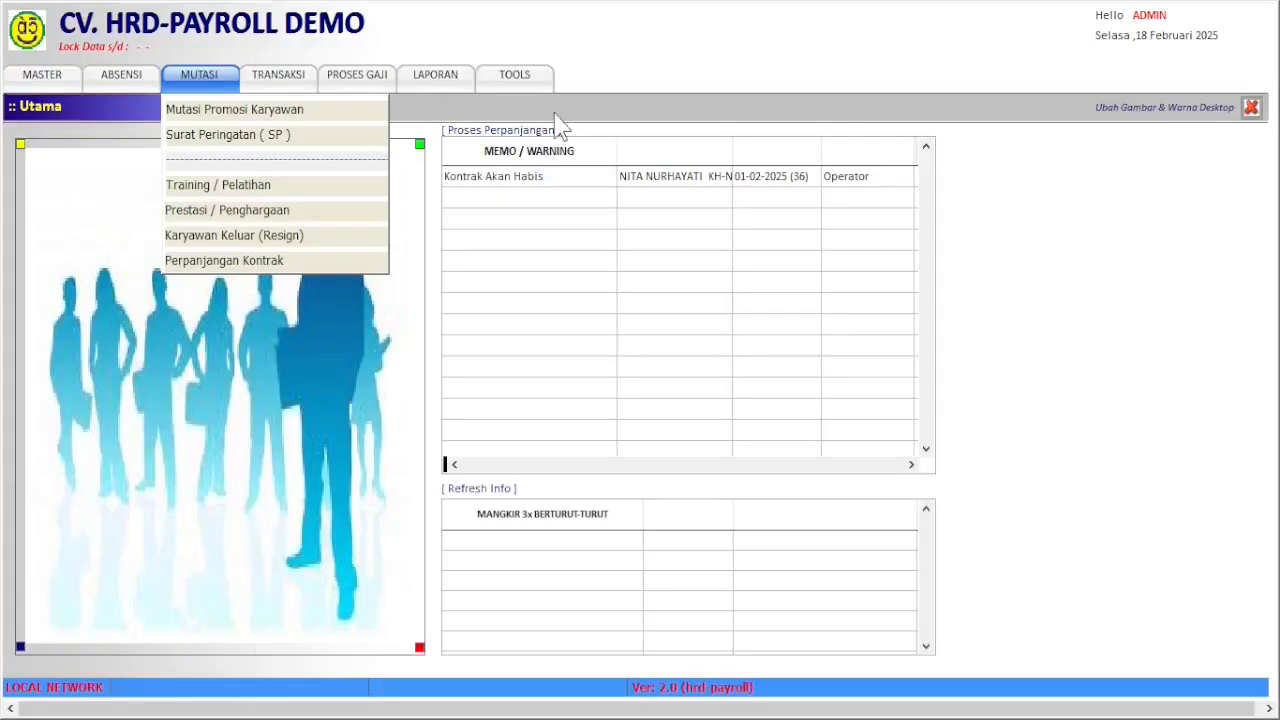
left_click(341, 212)
left_click(473, 107)
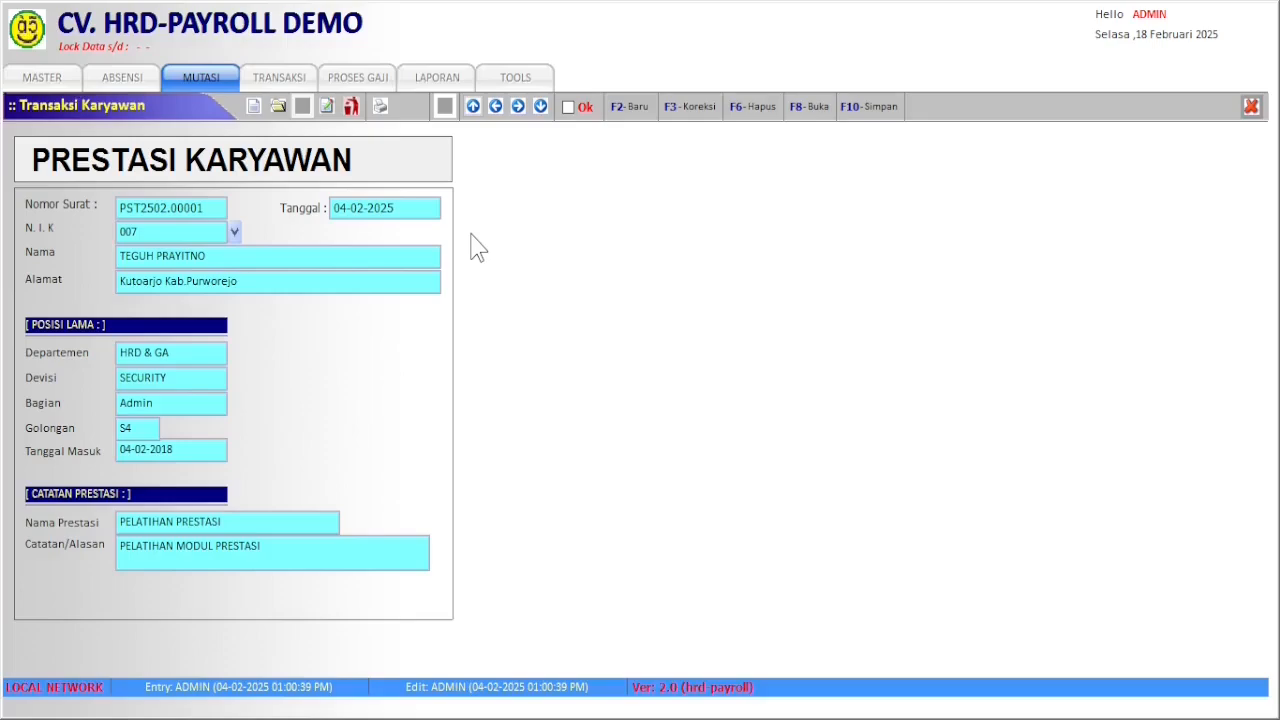
left_click(1251, 106)
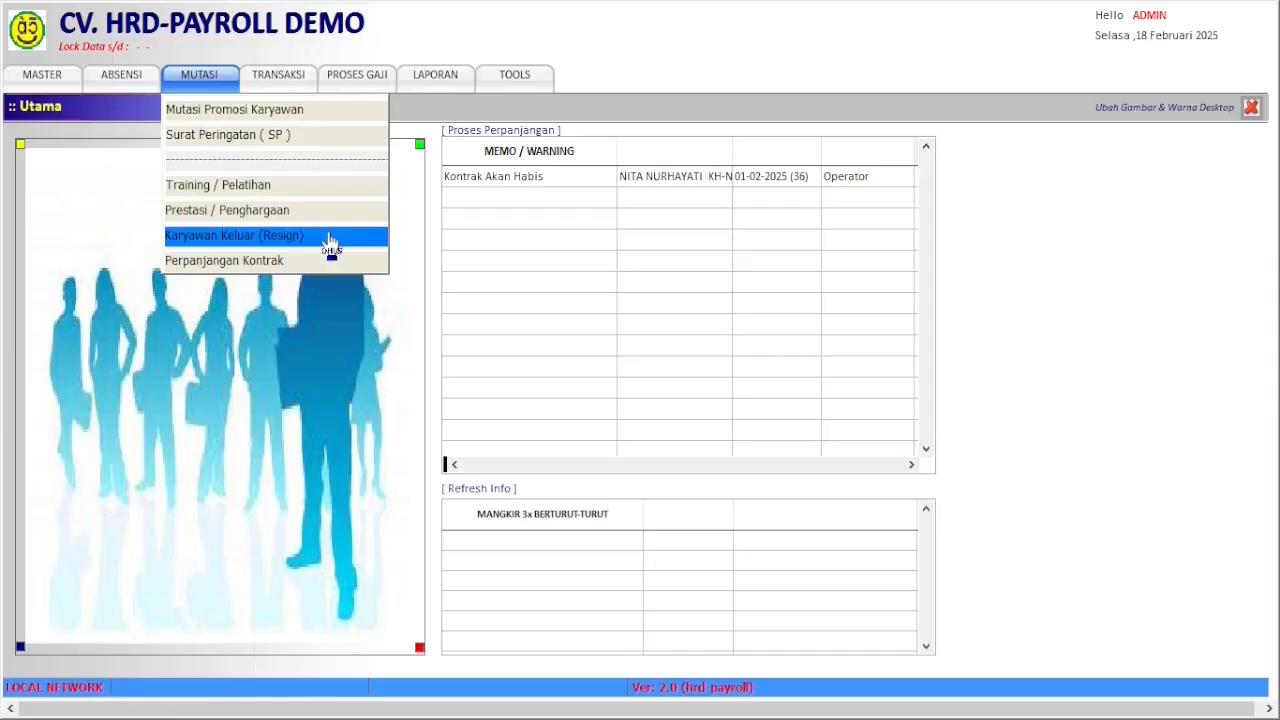
- View the Karyawan Keluar (Resign) form and the stored contract renewal in Perpanjangan Kontrak, closing both forms without changes
left_click(330, 242)
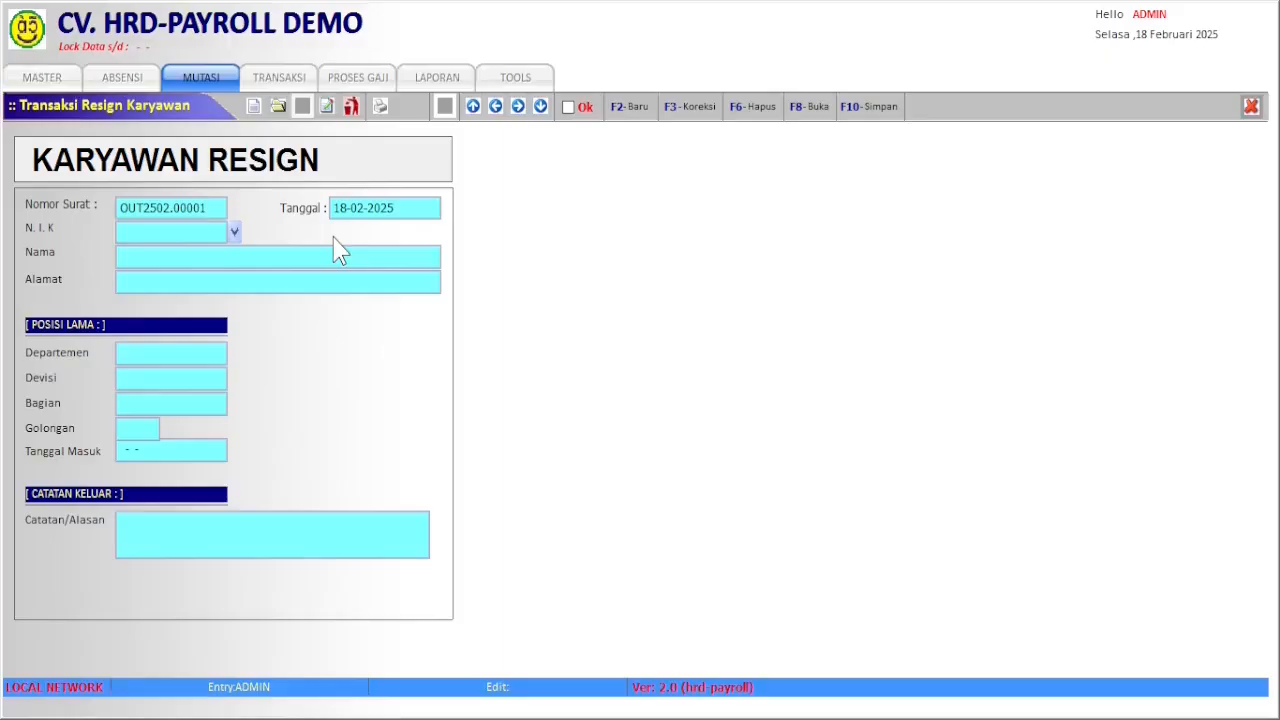
left_click(1251, 106)
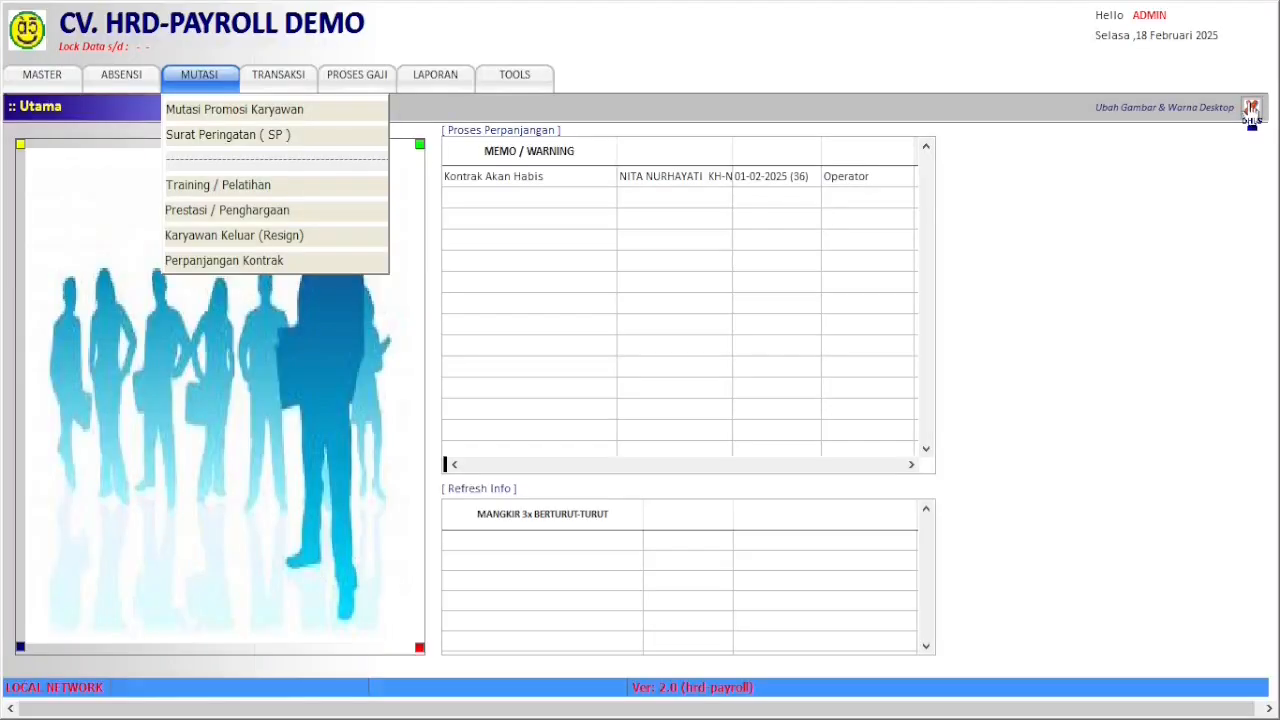
left_click(308, 262)
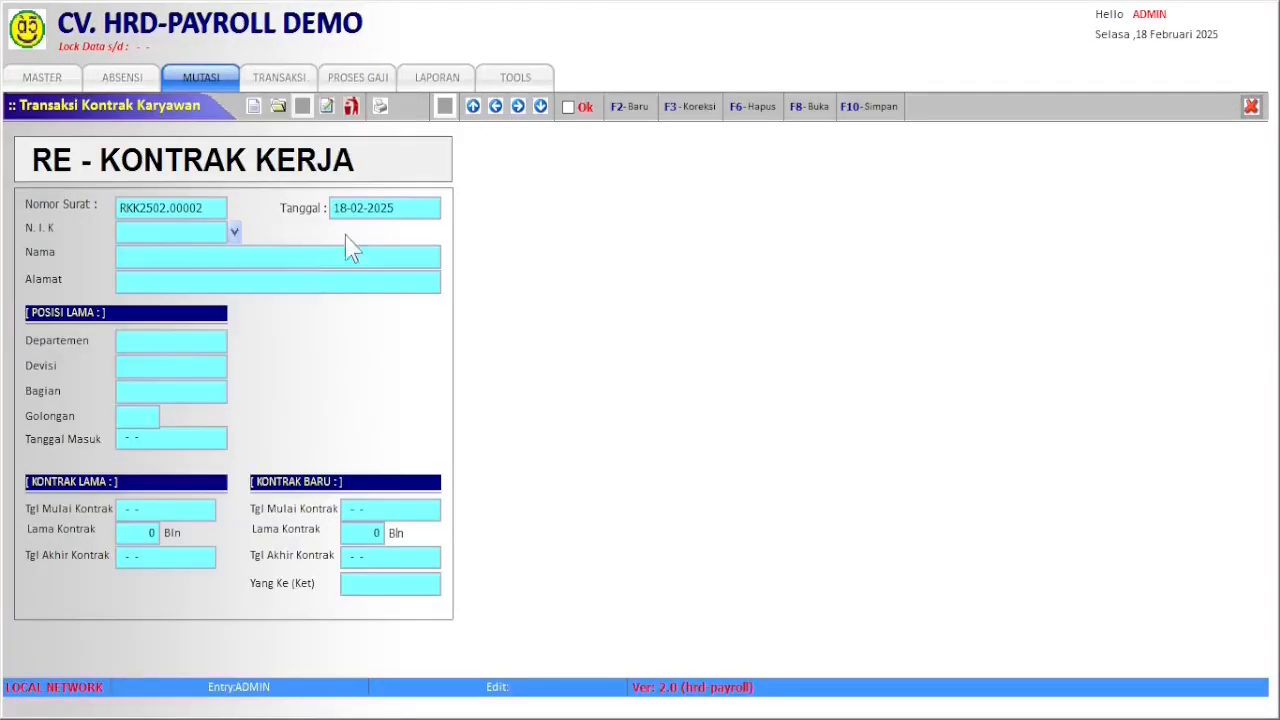
left_click(473, 108)
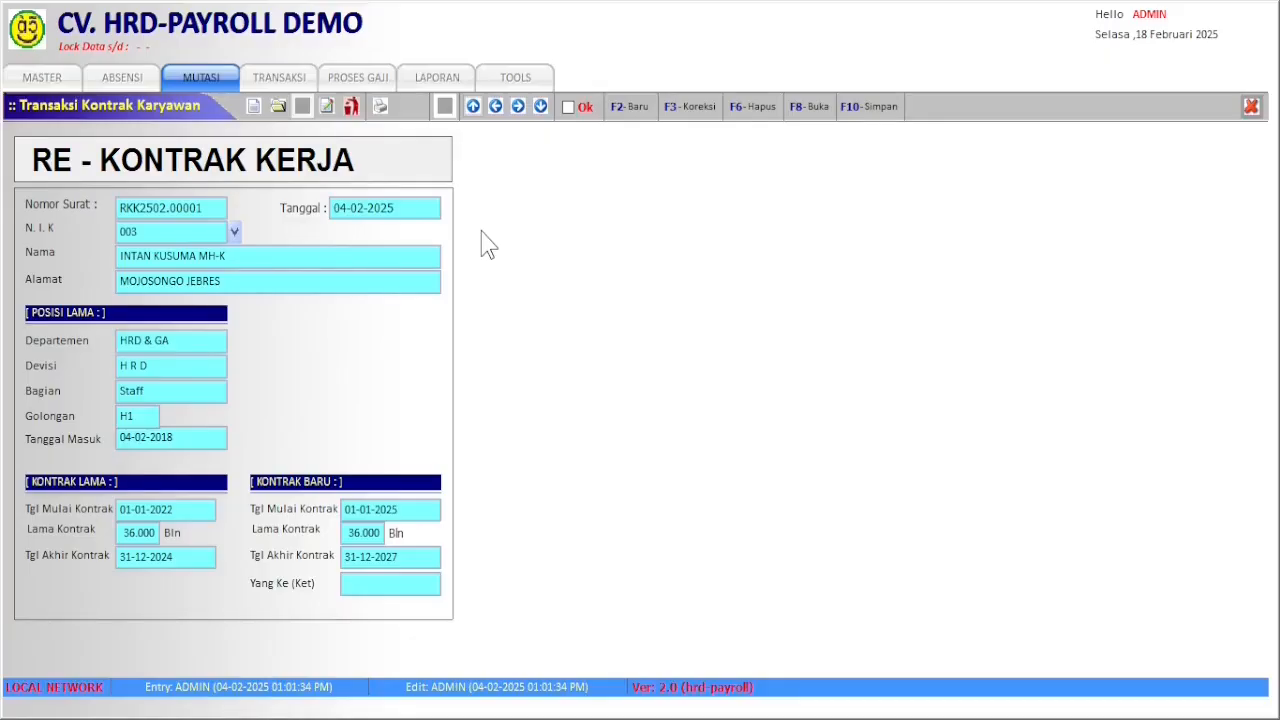
left_click(1250, 107)
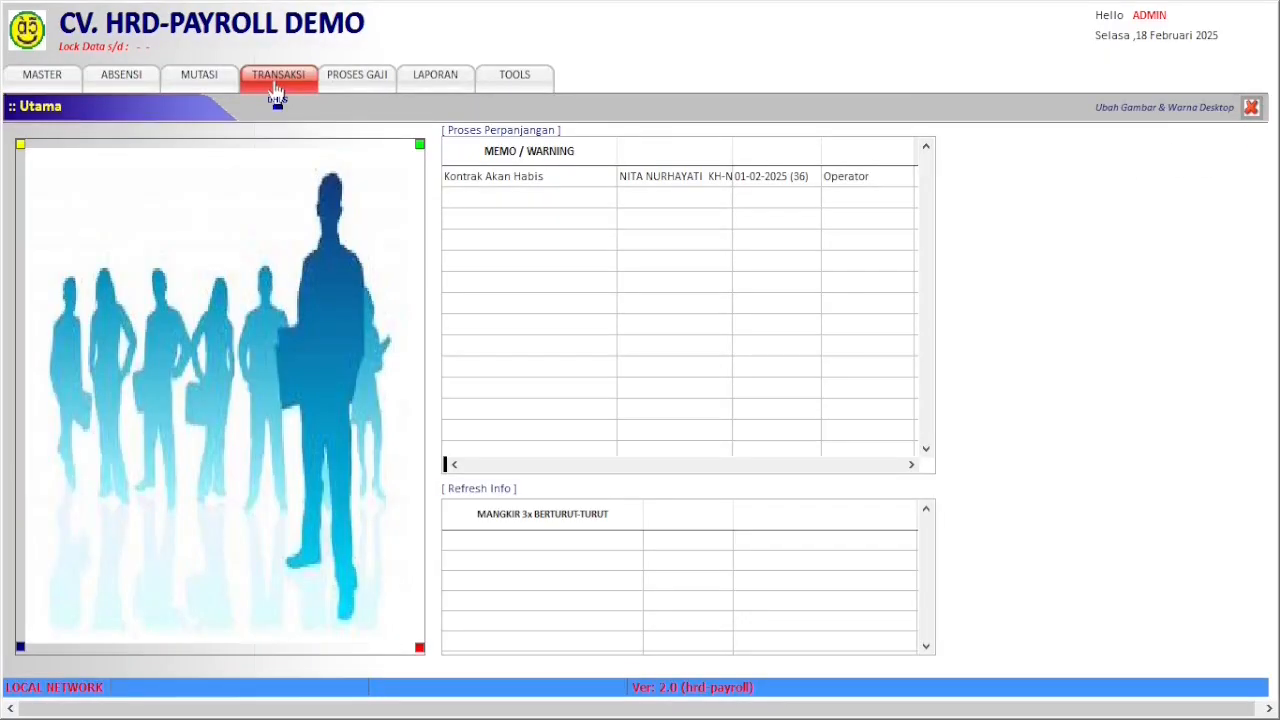
- View the Kas BON Karyawan and Angsuran Kas Bon Manual forms, closing each without an entry
left_click(276, 88)
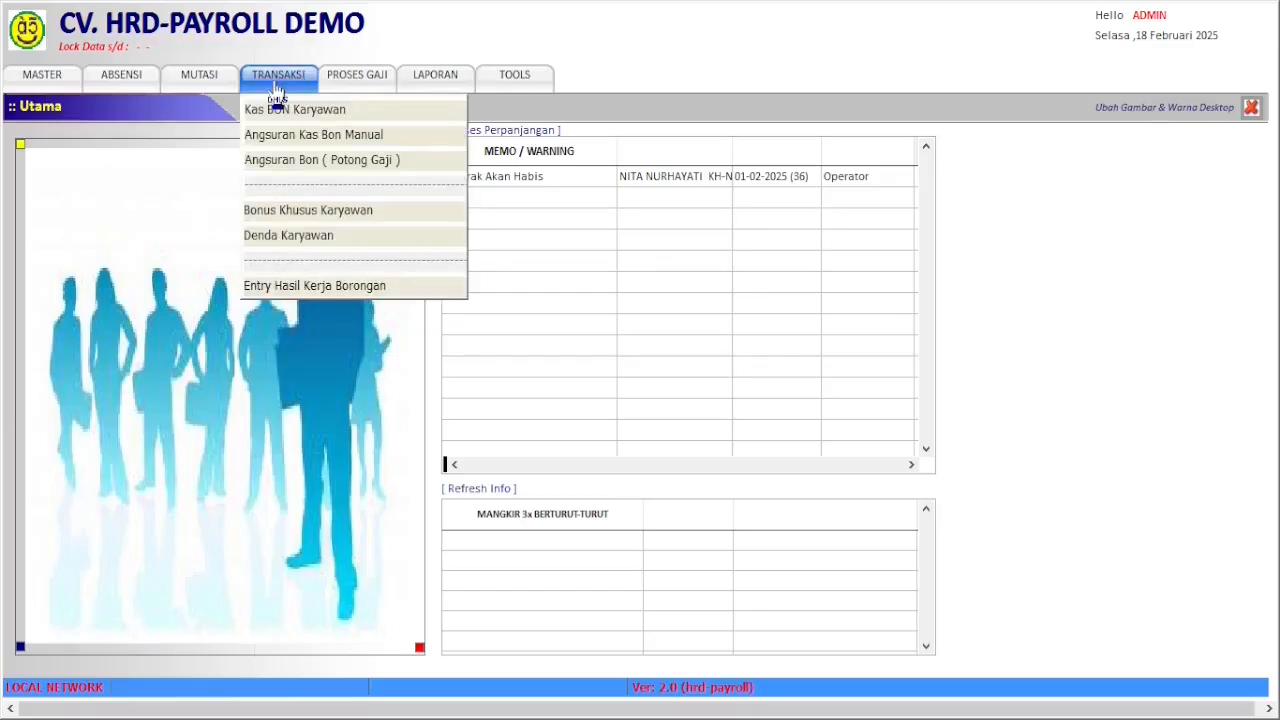
left_click(361, 113)
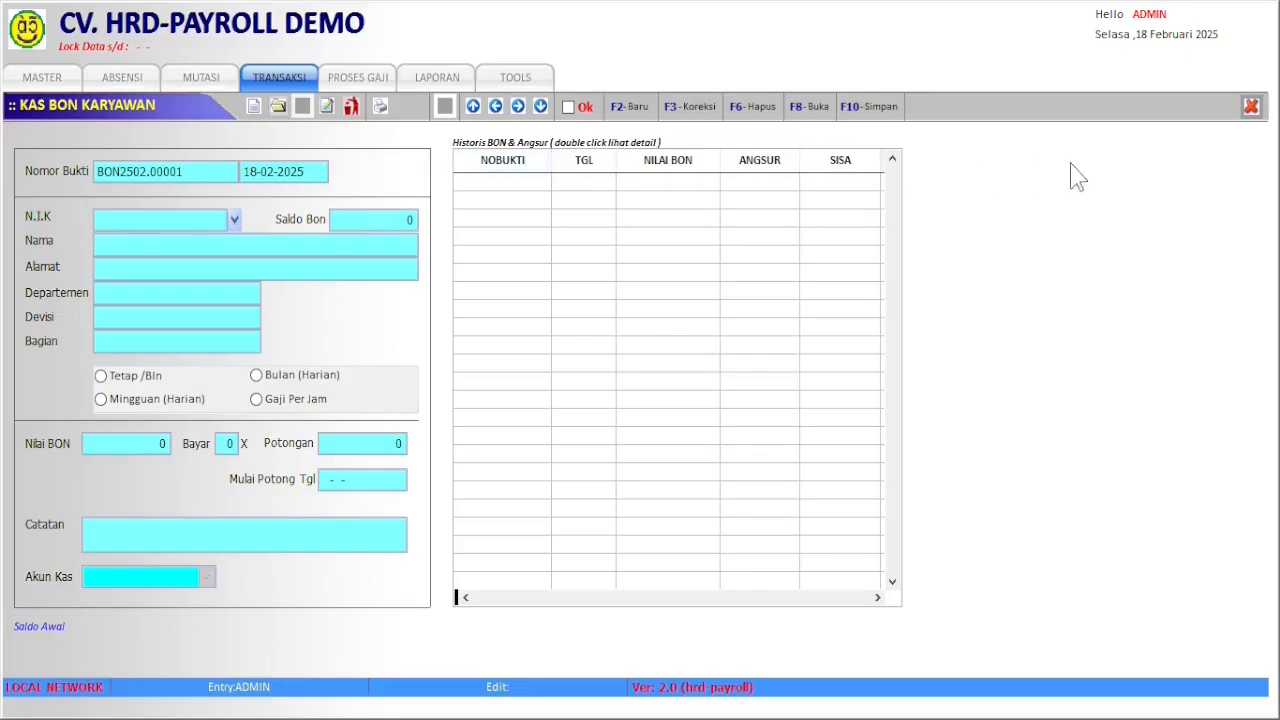
left_click(1251, 107)
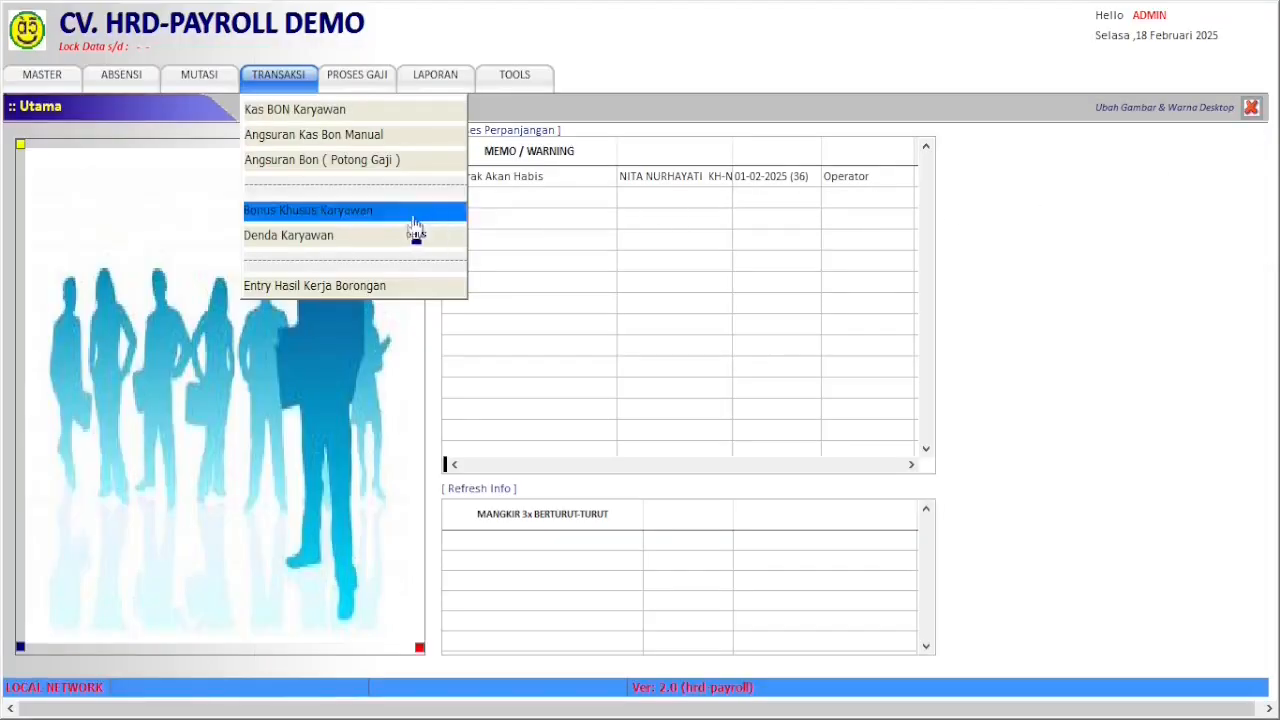
left_click(425, 140)
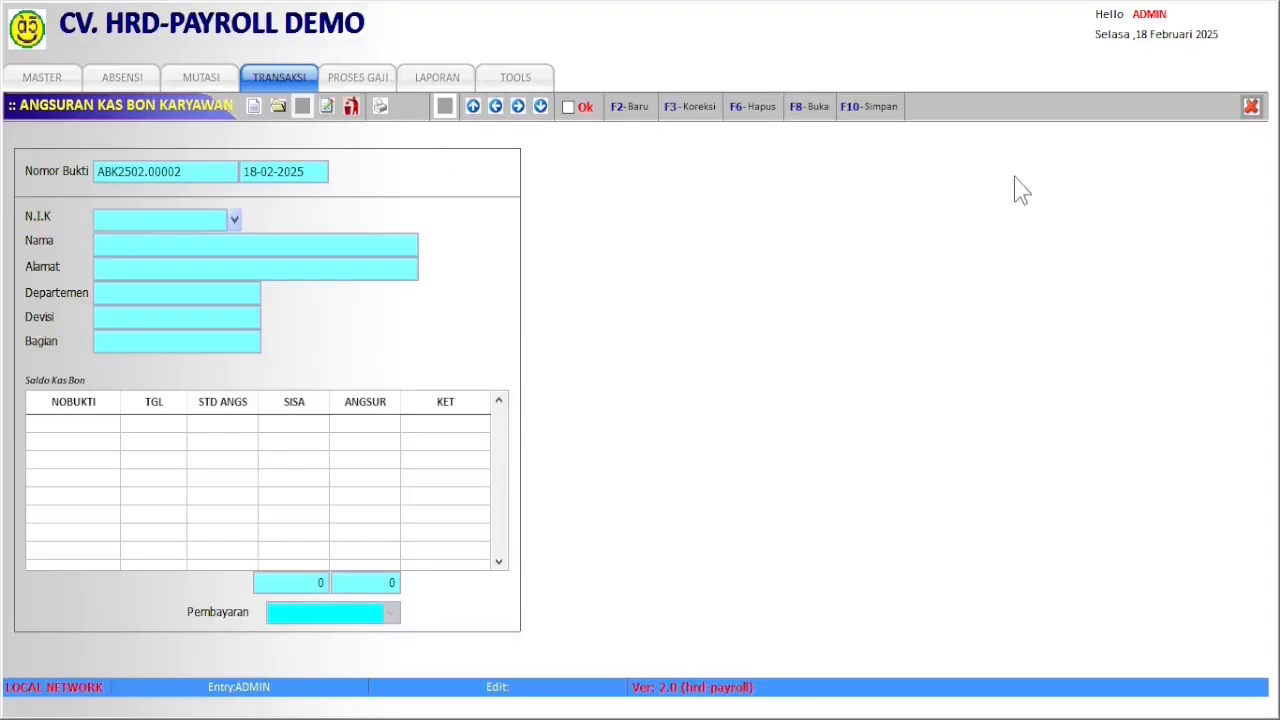
left_click(1251, 107)
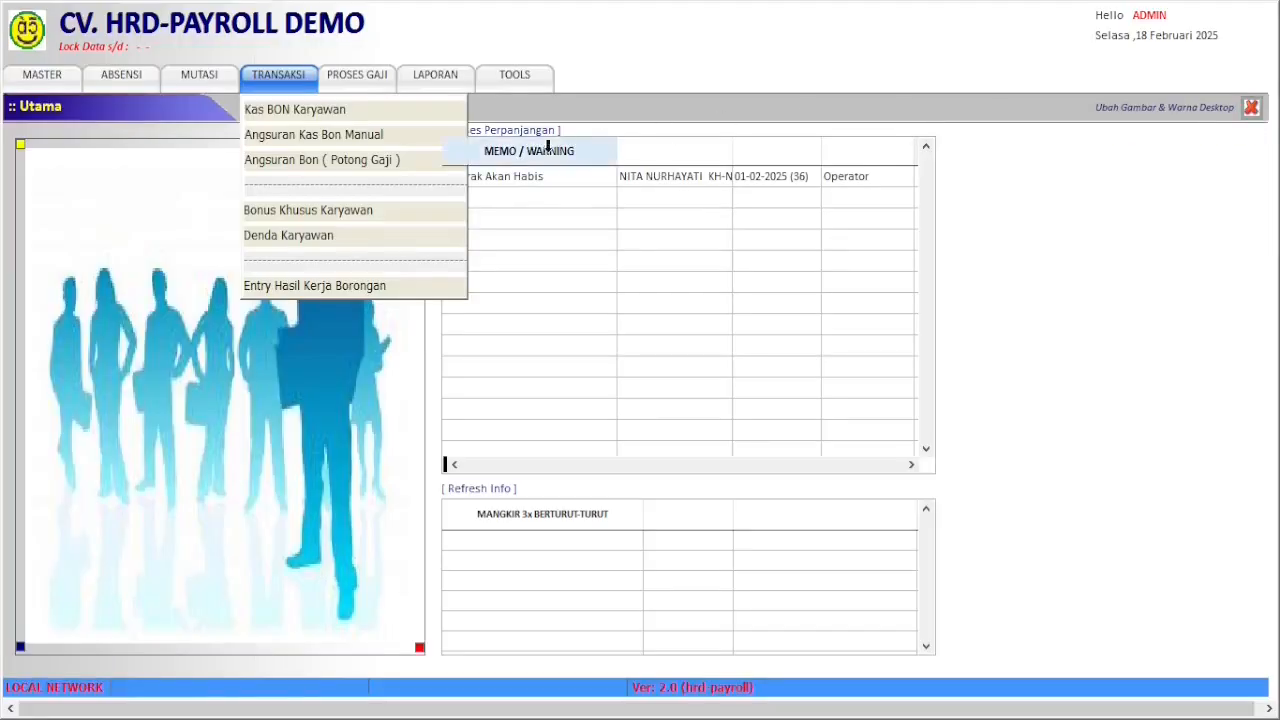
- Review the payroll deductions in Angsuran Bon (Potong Gaji) and the February 2025 bonus list in Bonus Khusus Karyawan, closing both
left_click(424, 163)
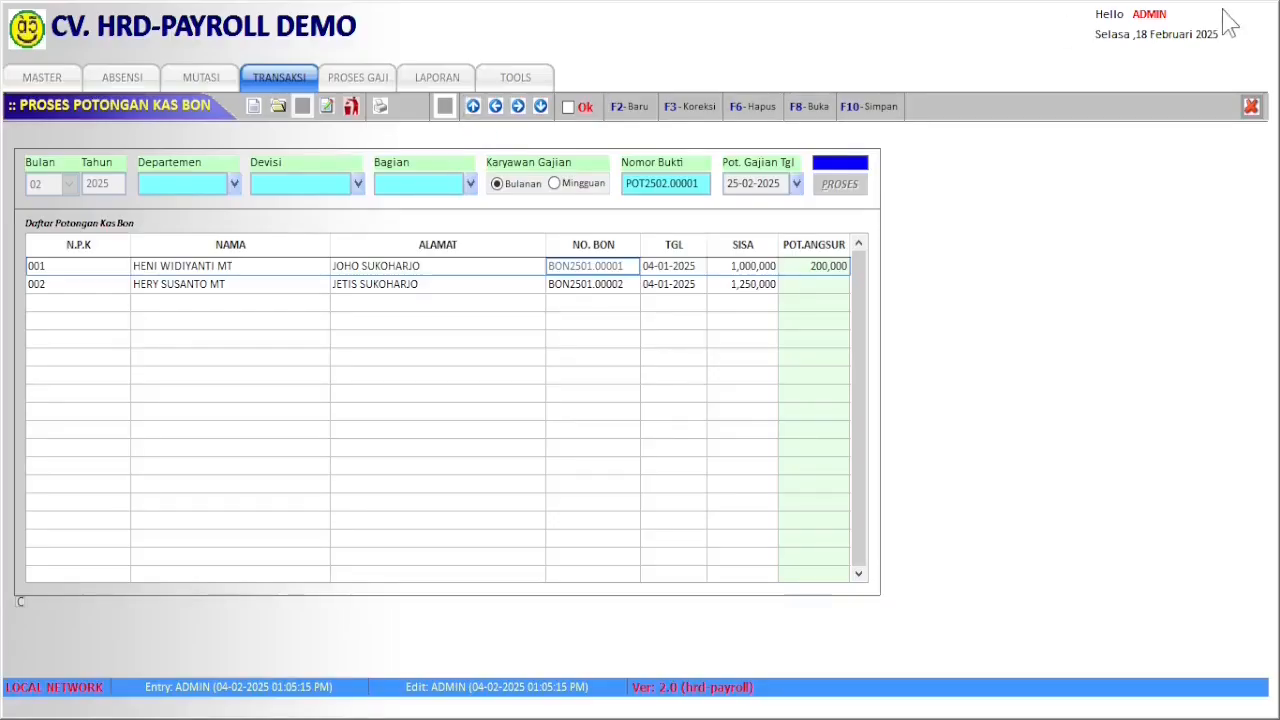
left_click(1250, 107)
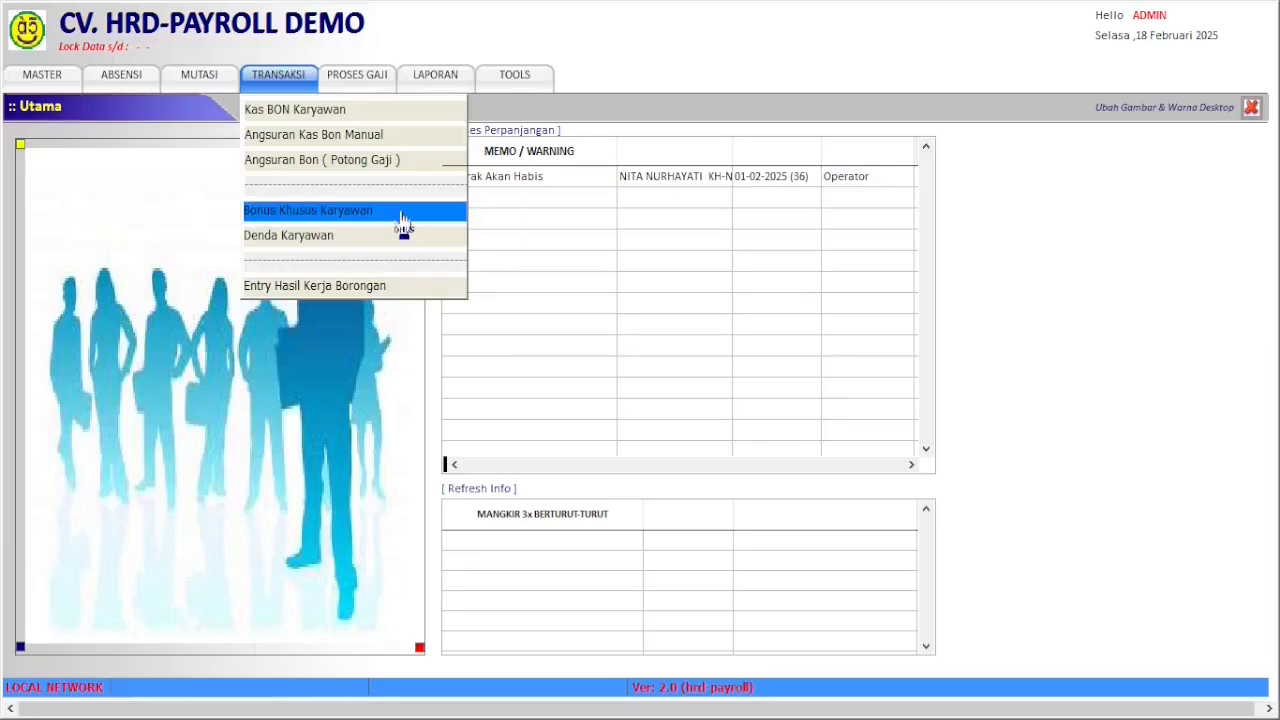
left_click(401, 217)
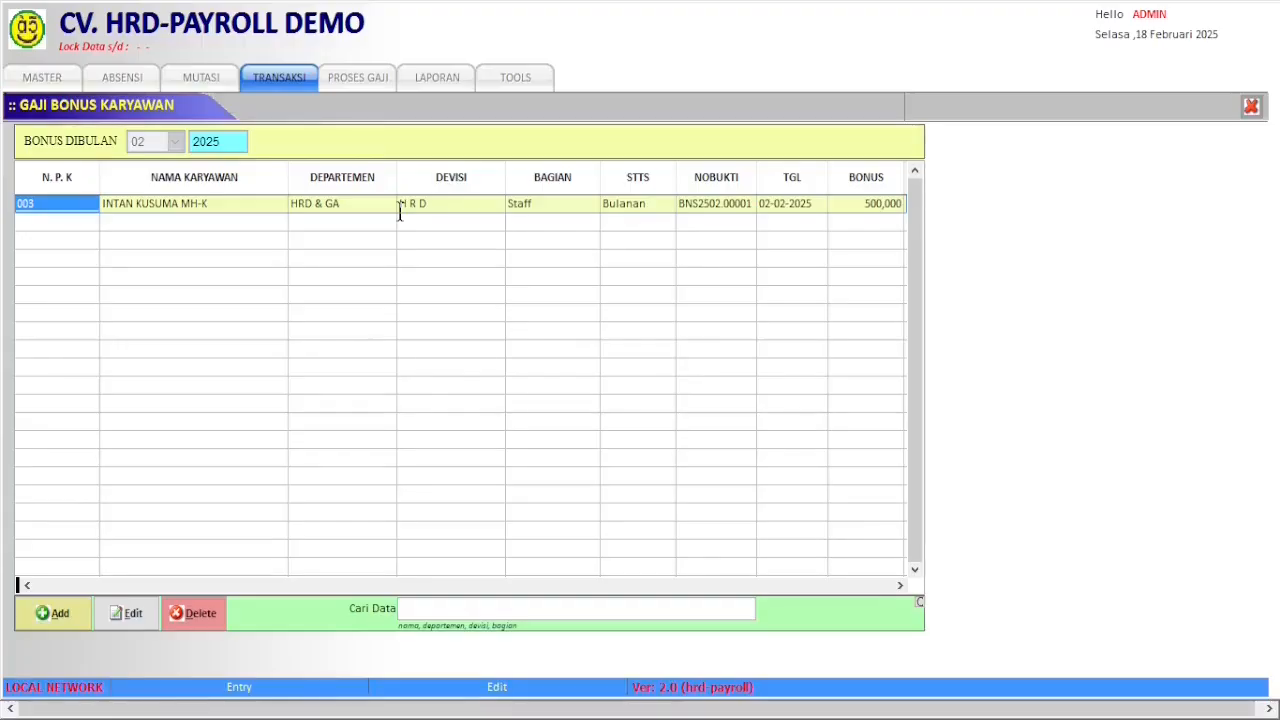
left_click(1251, 106)
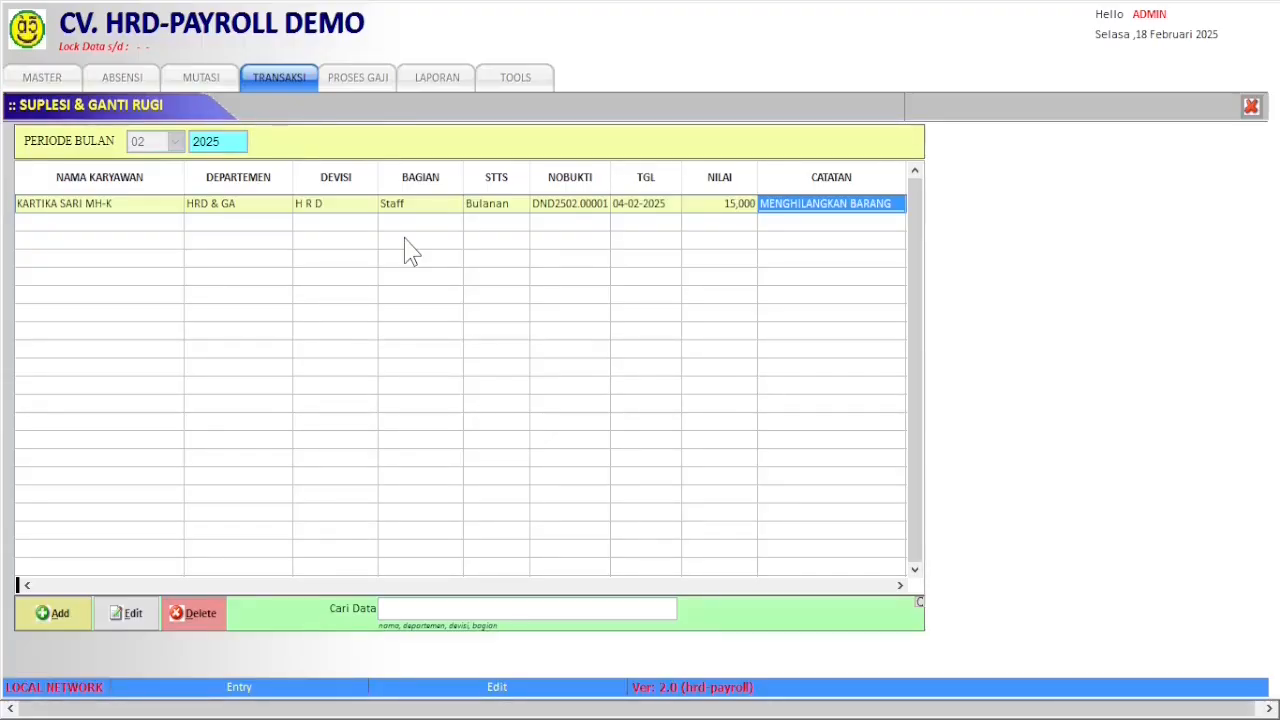
- View the February 2025 fines list in Denda Karyawan and the Entry Hasil Kerja Borongan form, closing both without changes
left_click(1252, 107)
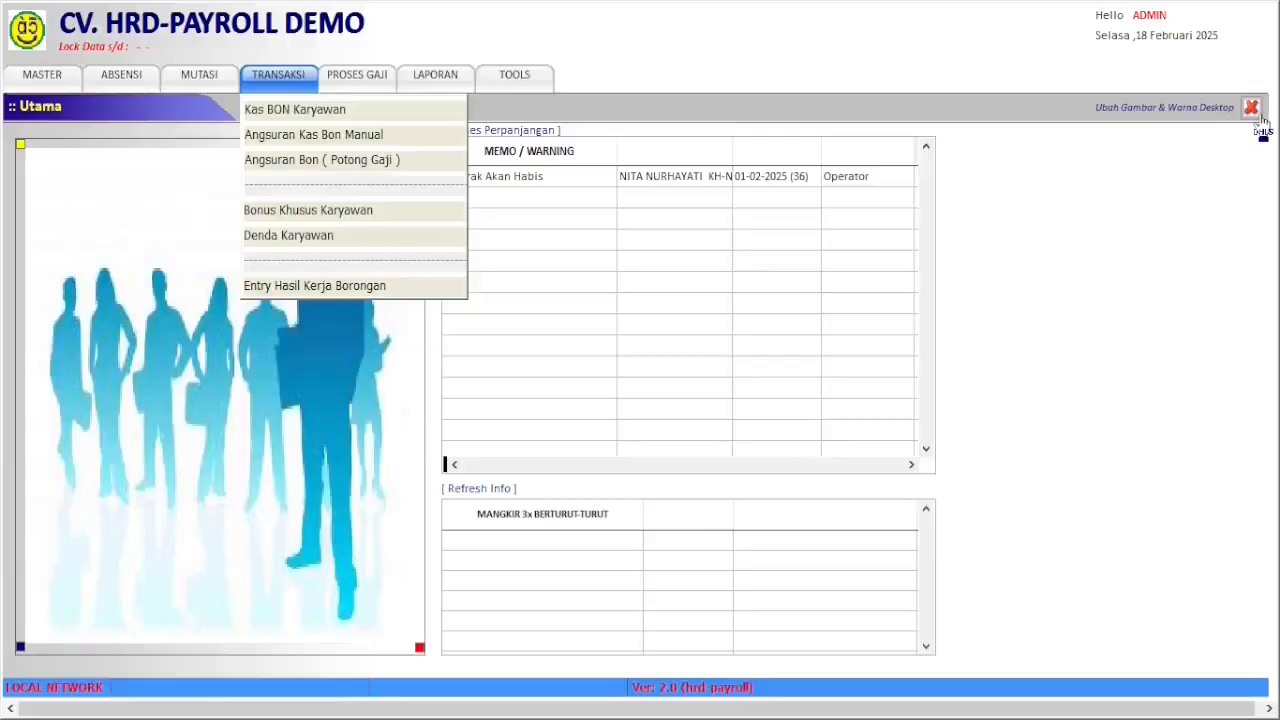
left_click(418, 291)
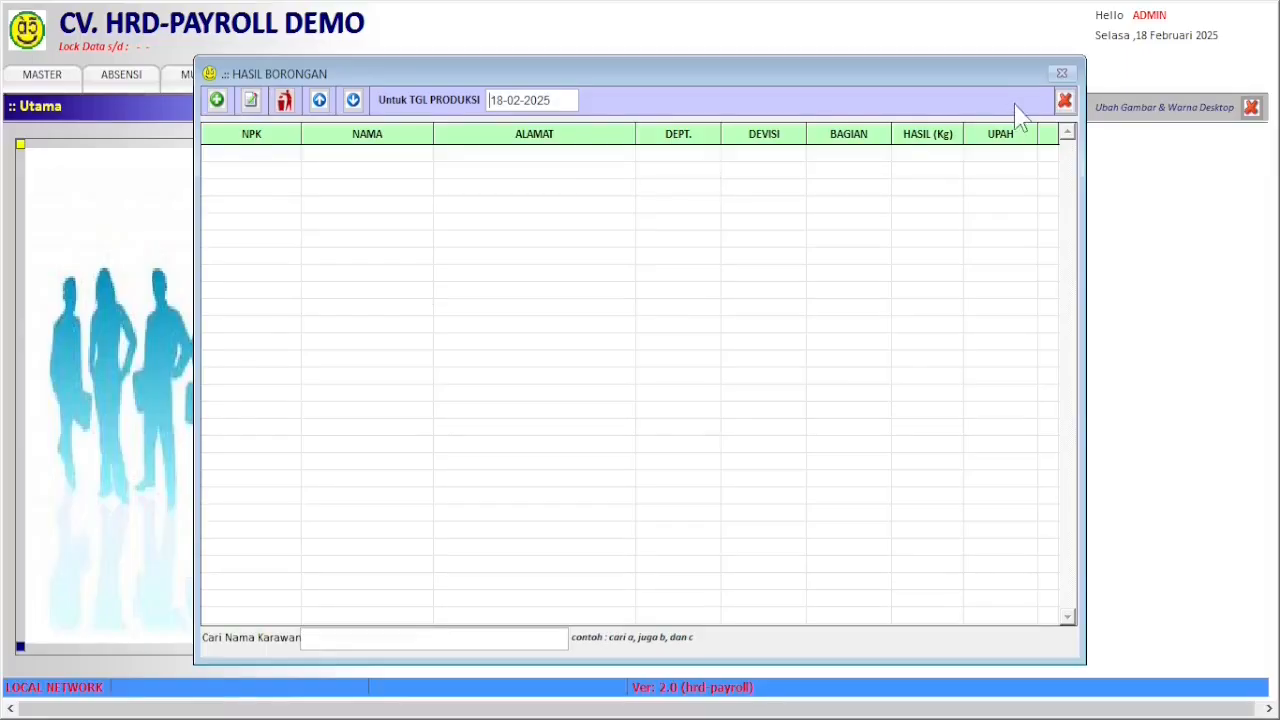
left_click(1064, 101)
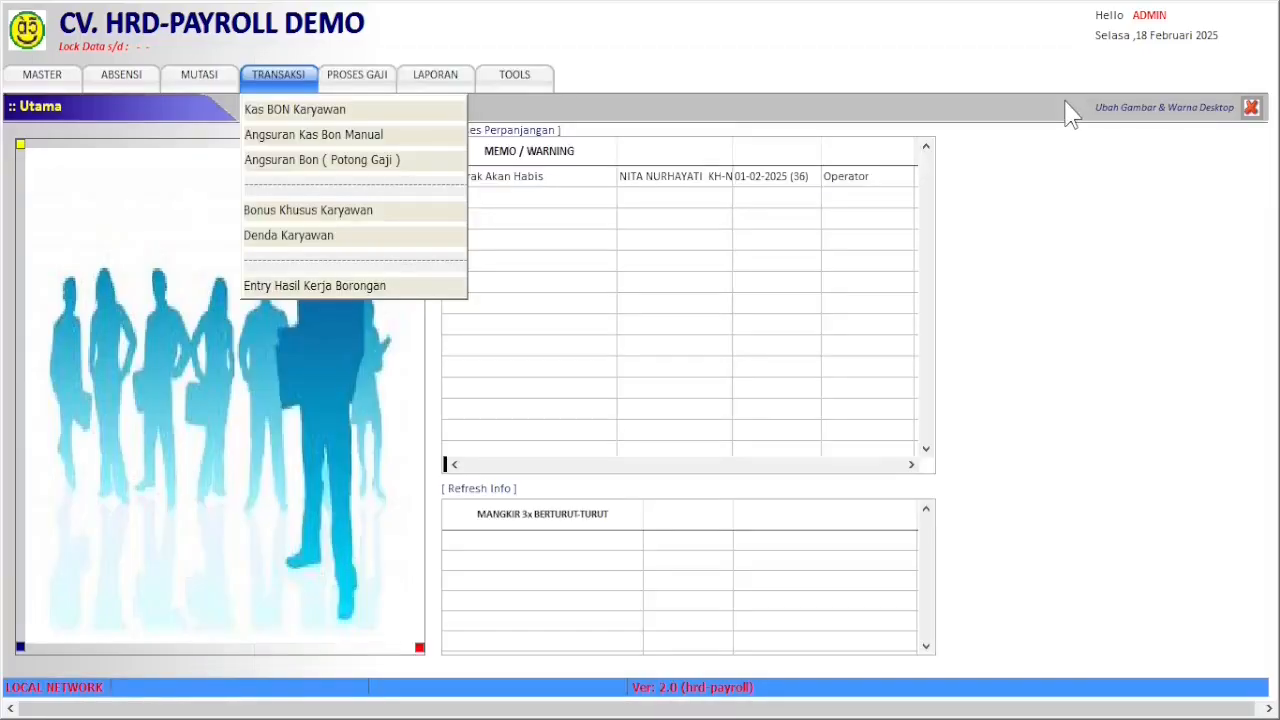
- Review the HRD & GA payroll run in Proses Gaji Karyawan and the first employee's attendance detail, closing both without changes
left_click(353, 83)
left_click(353, 83)
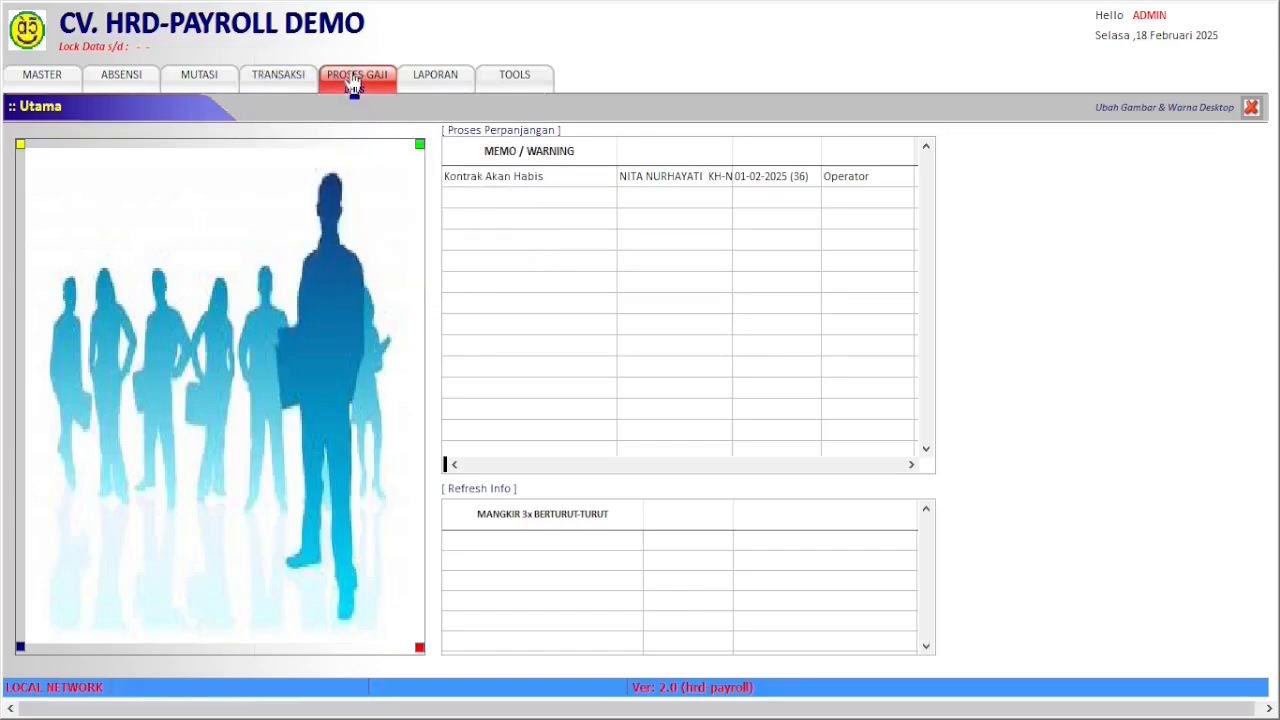
left_click(353, 81)
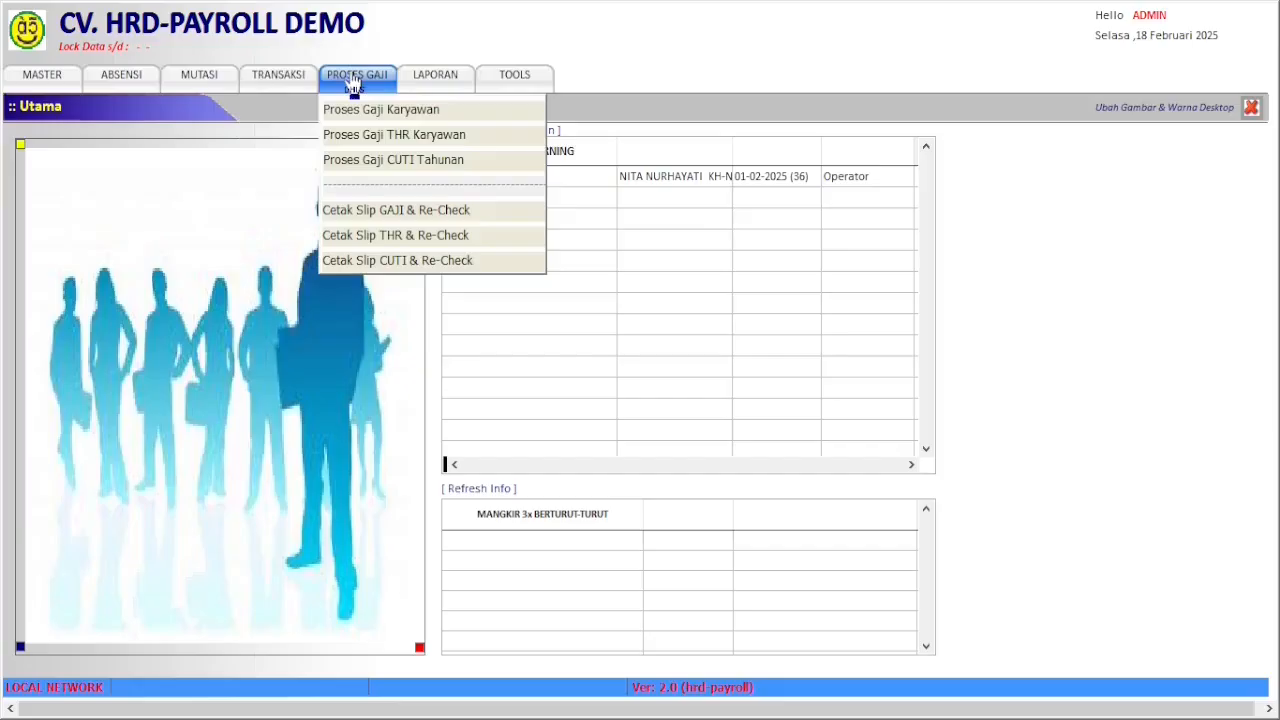
left_click(468, 110)
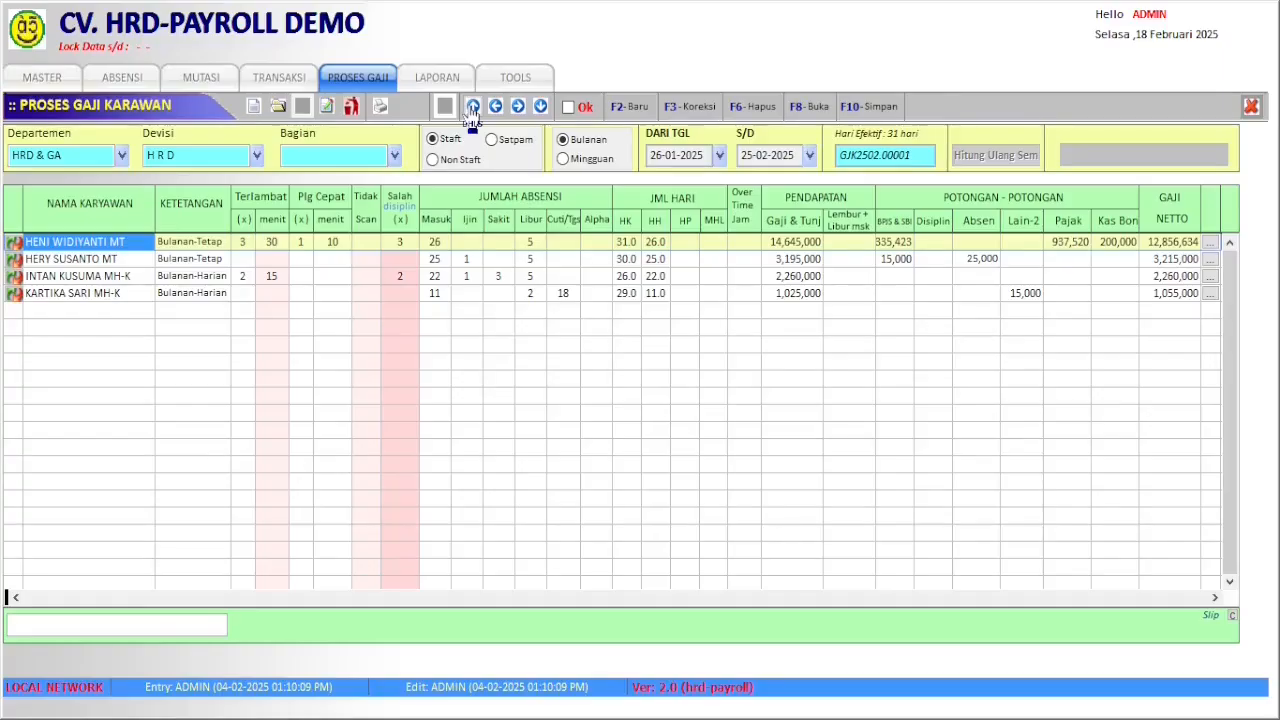
left_click(1210, 242)
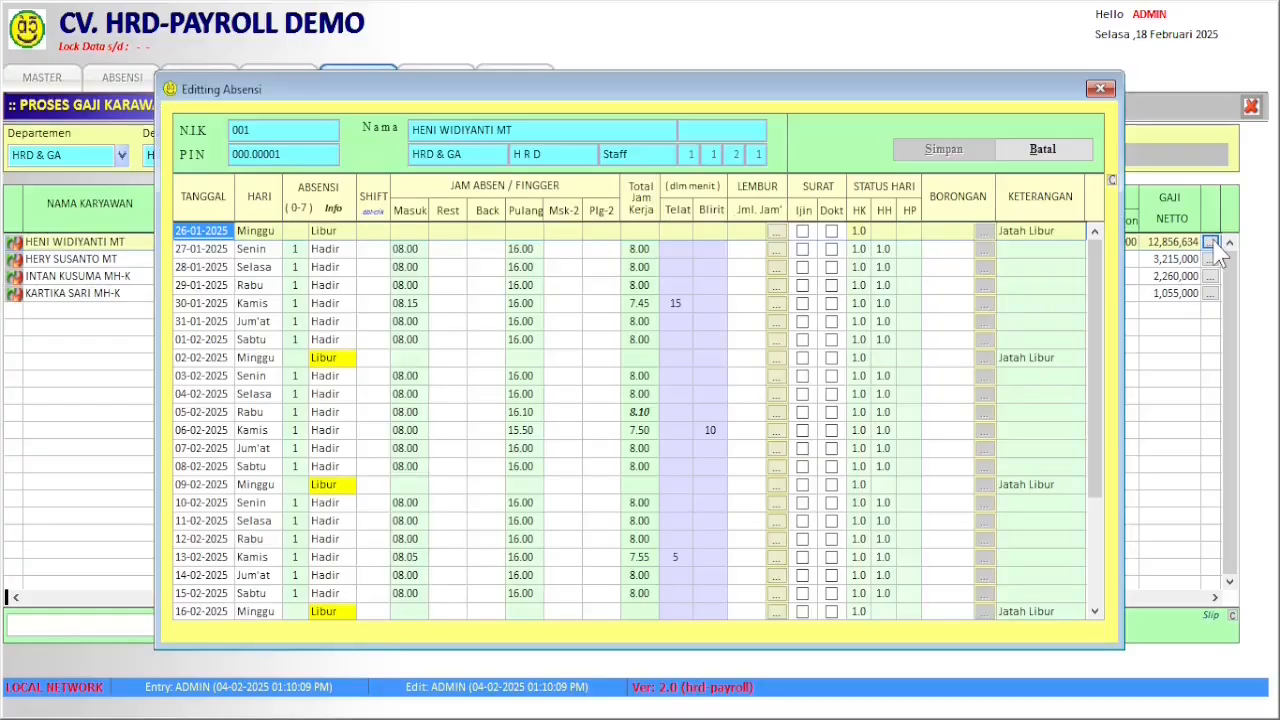
left_click(1104, 89)
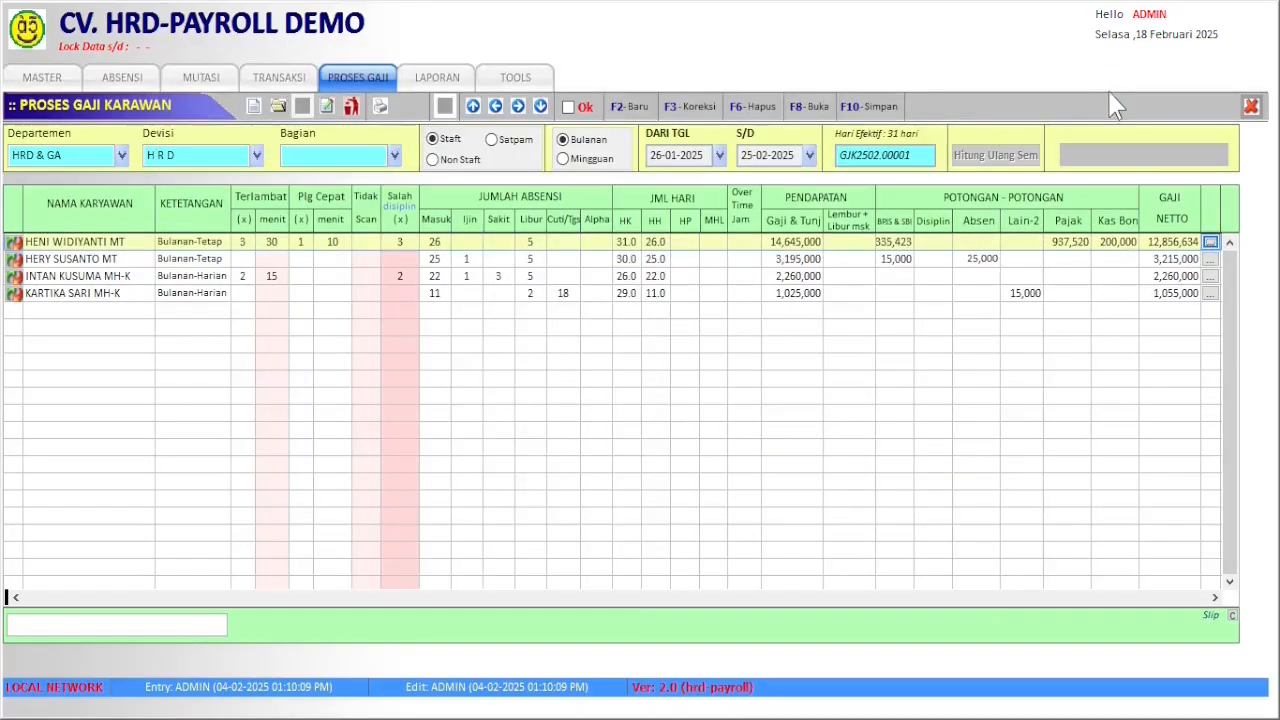
left_click(1251, 109)
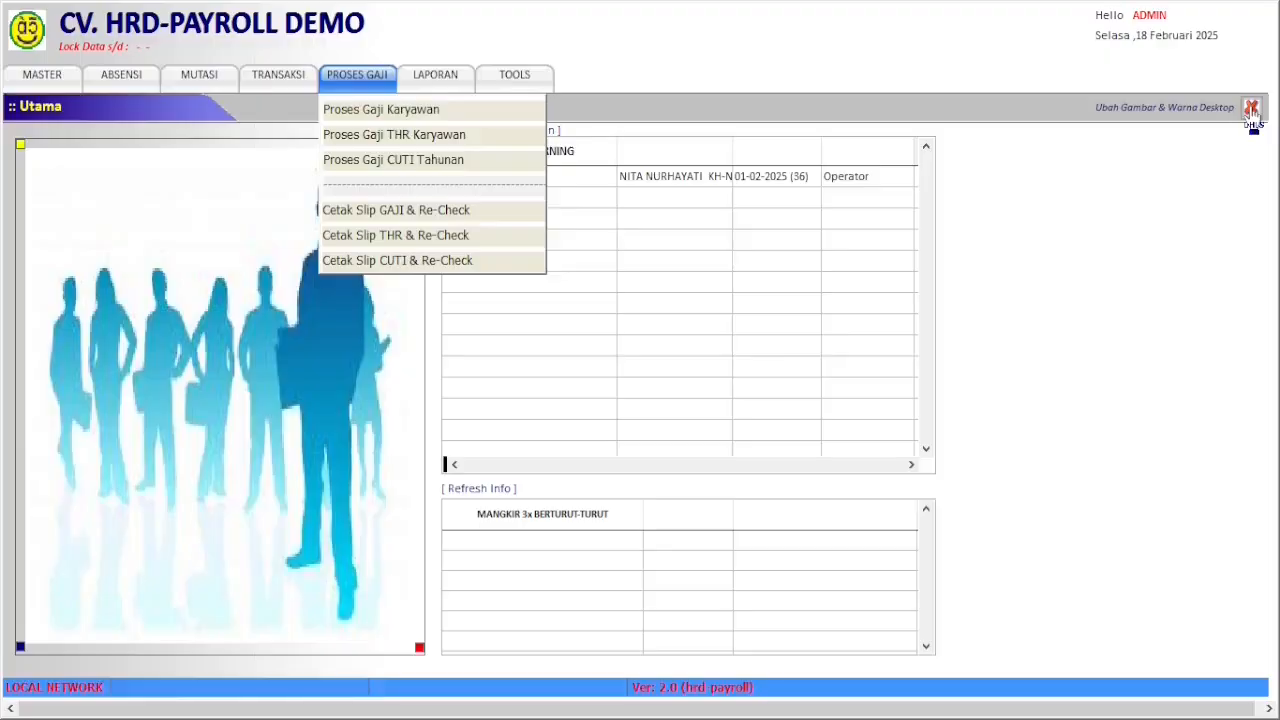
- View the Proses Gaji THR Karyawan and Proses Gaji CUTI Tahunan forms, closing each without an entry
left_click(496, 136)
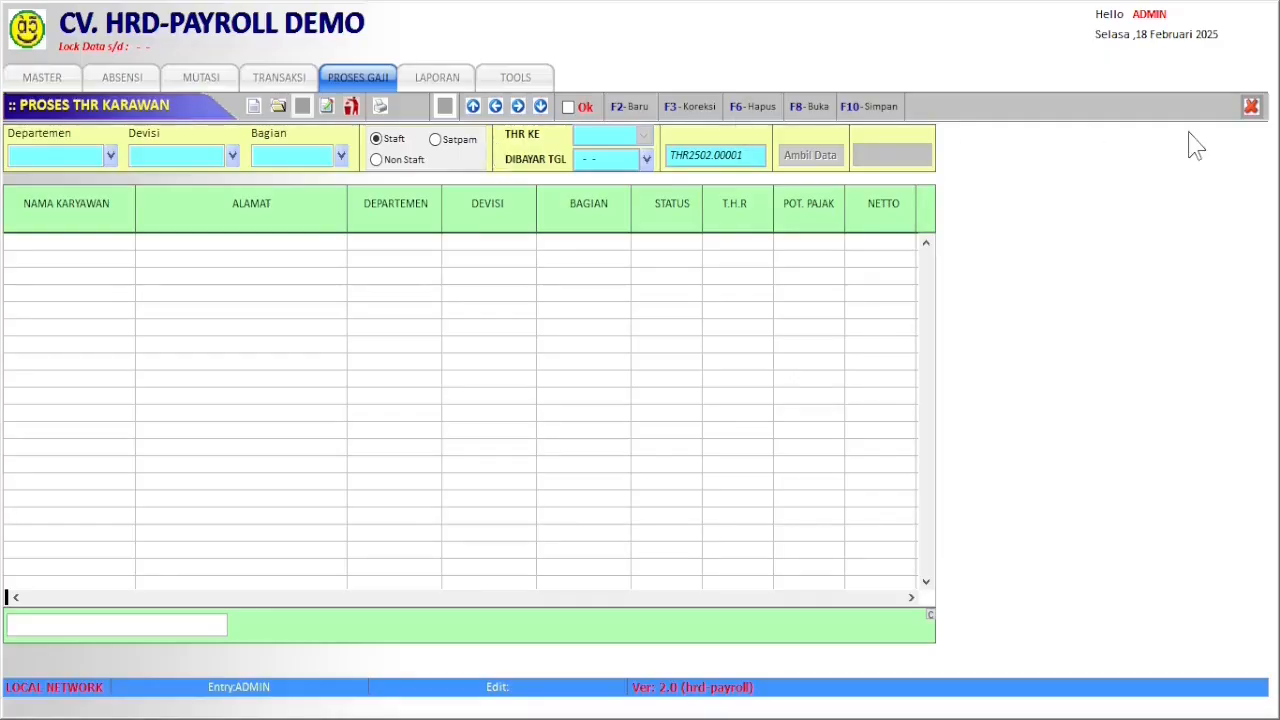
left_click(1251, 106)
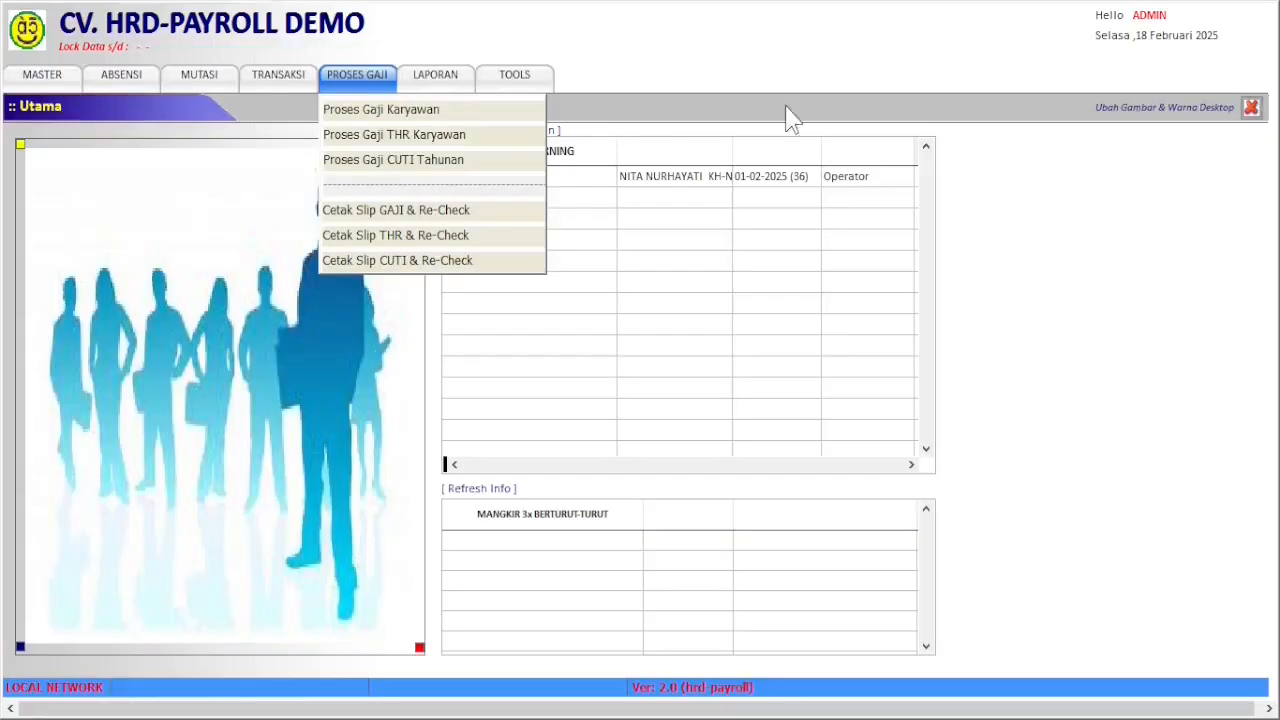
left_click(494, 168)
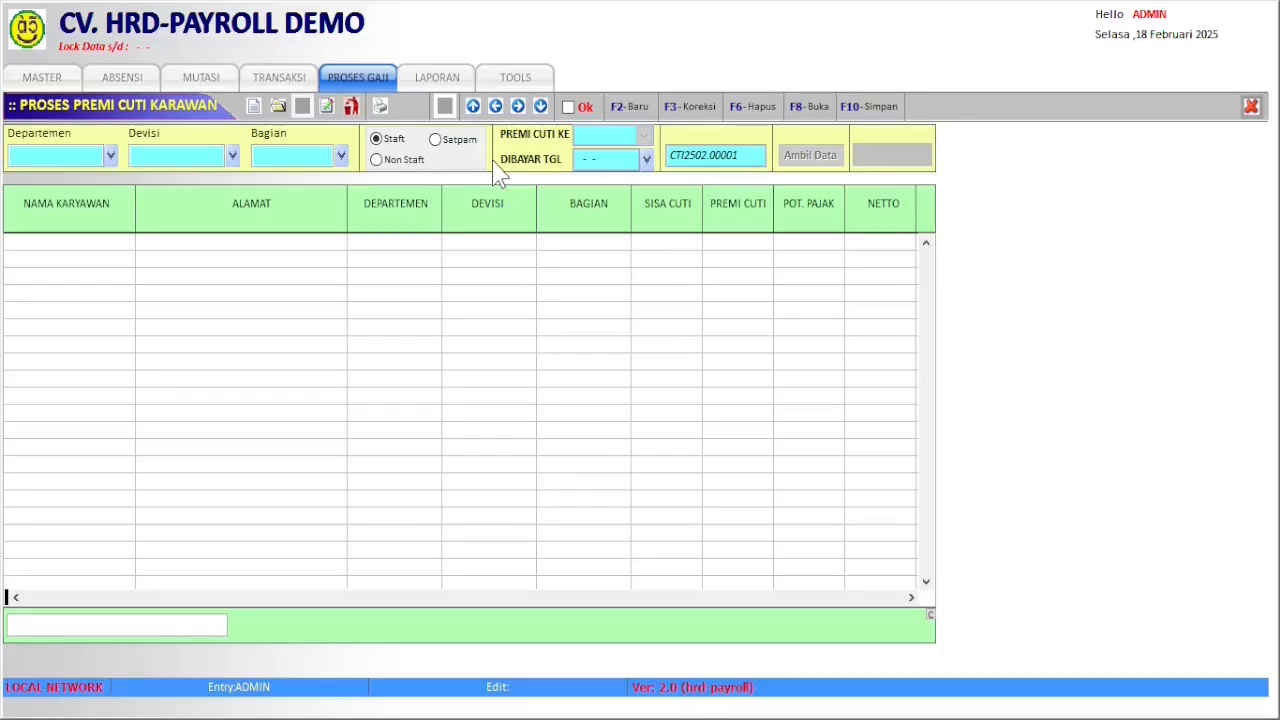
left_click(1251, 106)
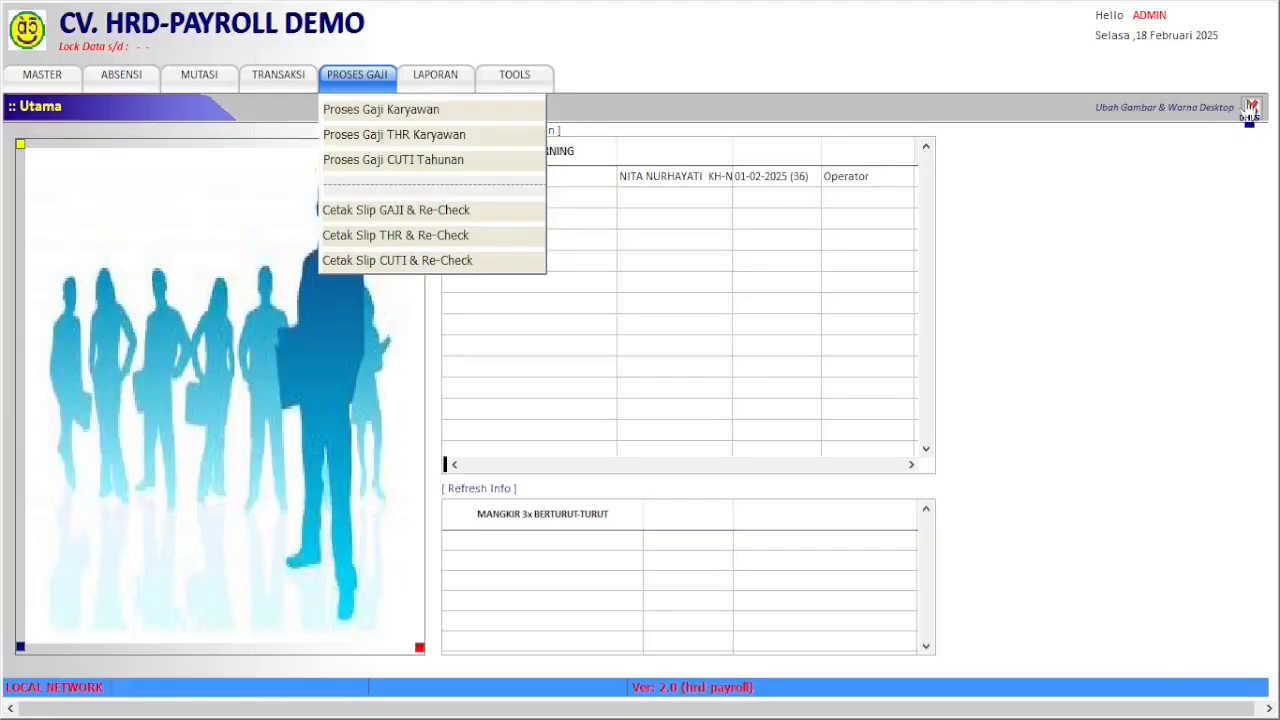
- In Cetak Slip GAJI & Re-Check, load the HRD & GA department's payroll run for 26-01-2025 to 25-02-2025
left_click(493, 212)
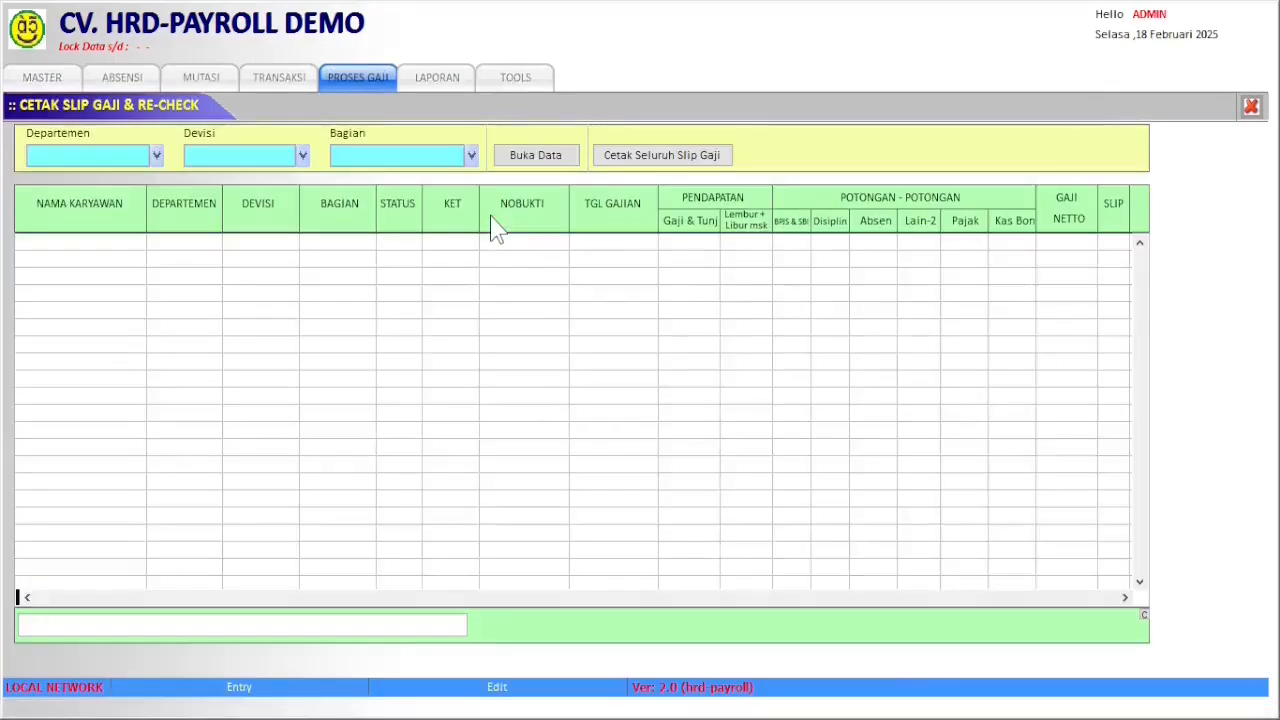
left_click(154, 156)
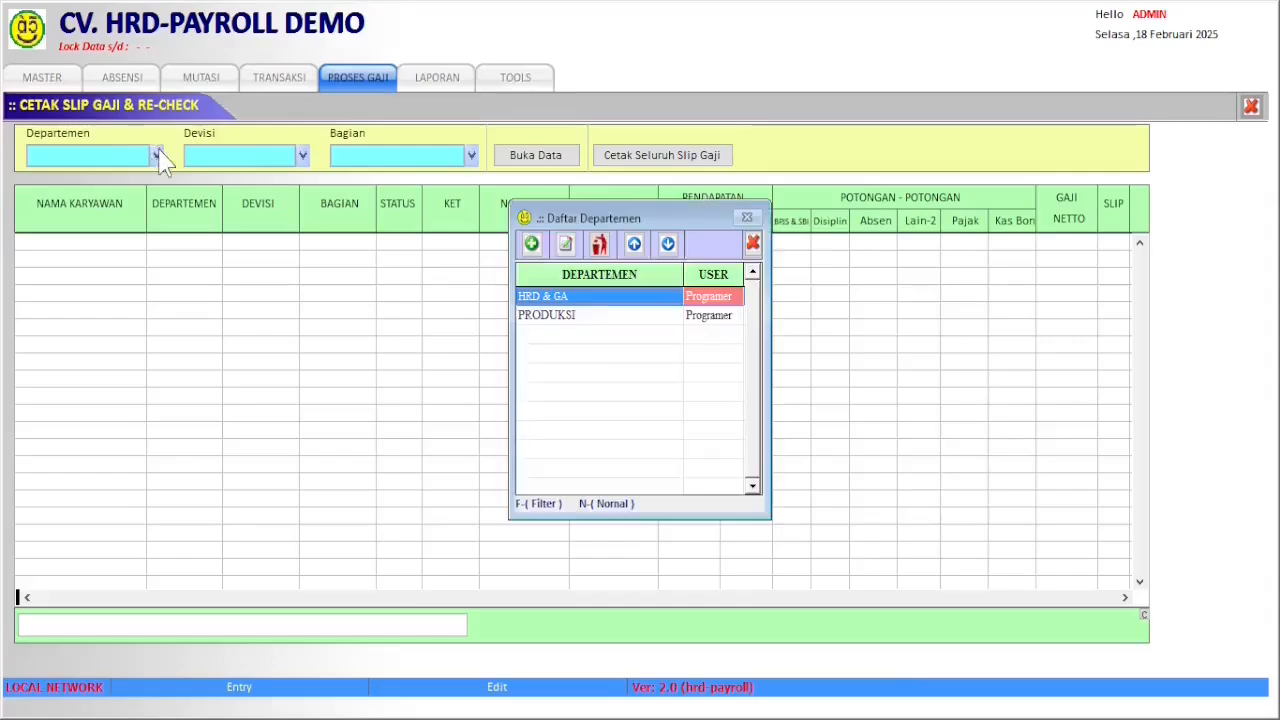
double_click(577, 296)
left_click(558, 160)
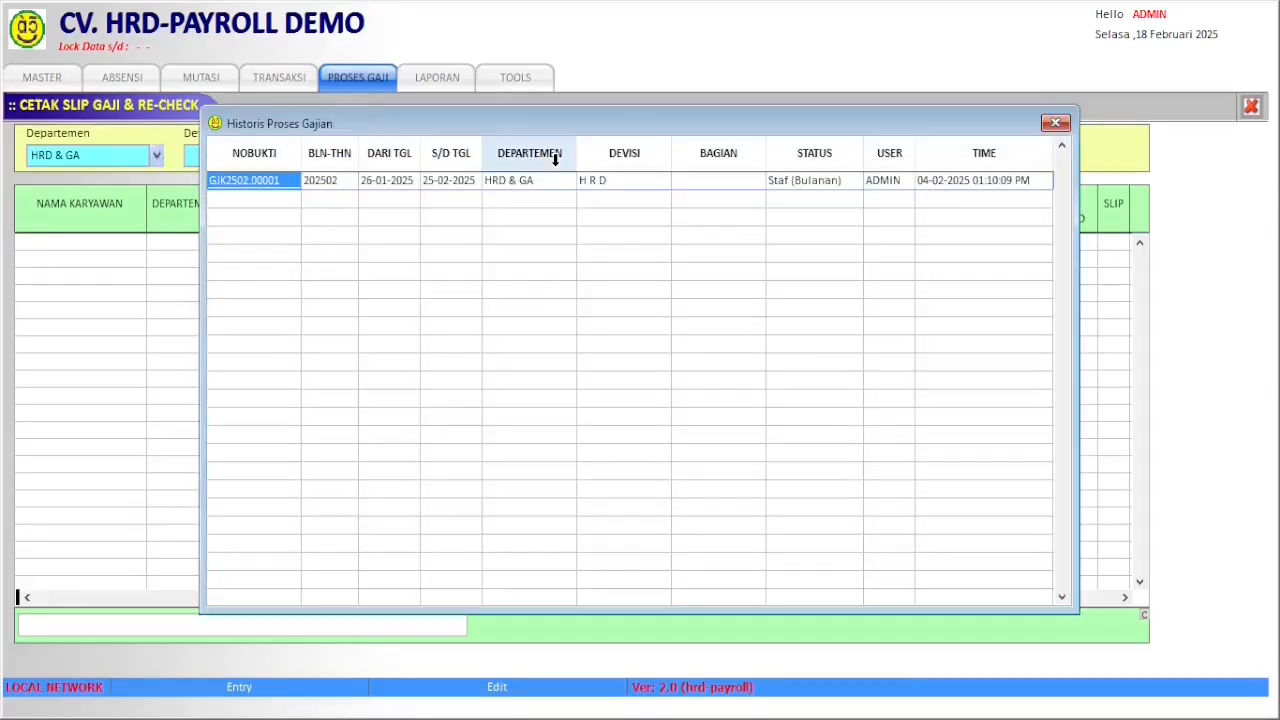
double_click(400, 180)
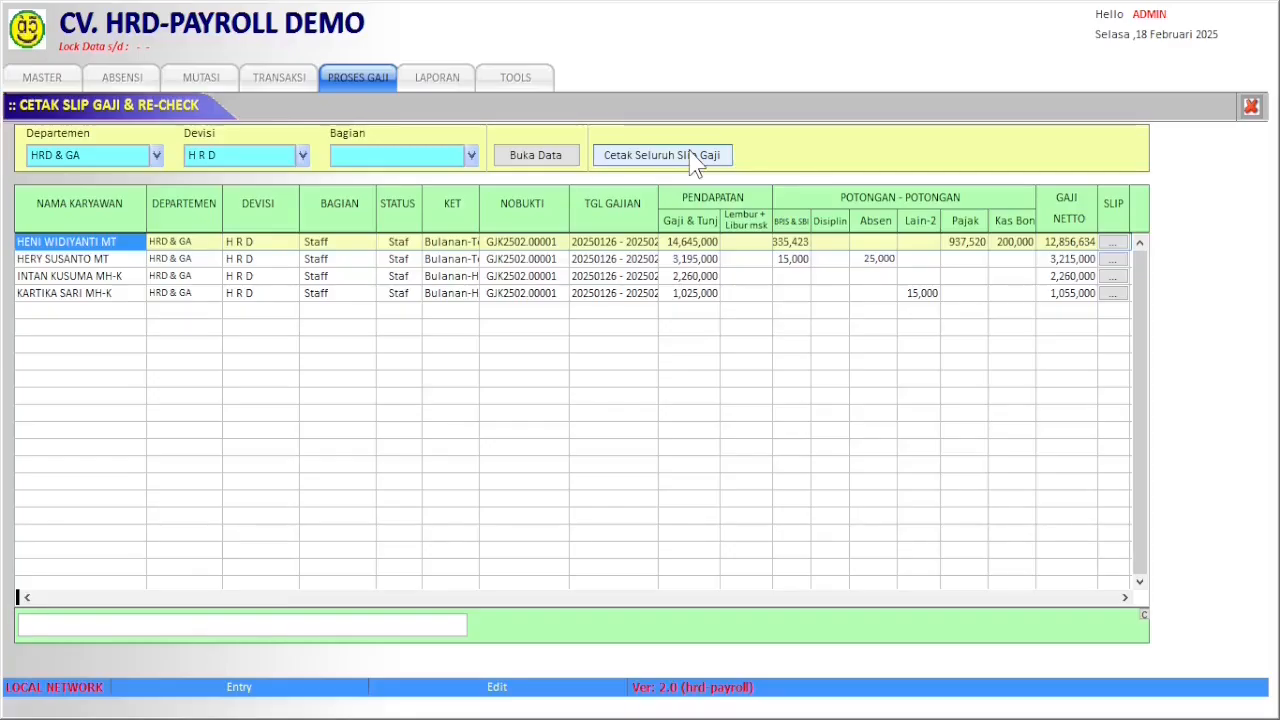
- Preview the first listed employee's February 2025 pay slip as a printed report, closing the preview, slip and form
left_click(1113, 242)
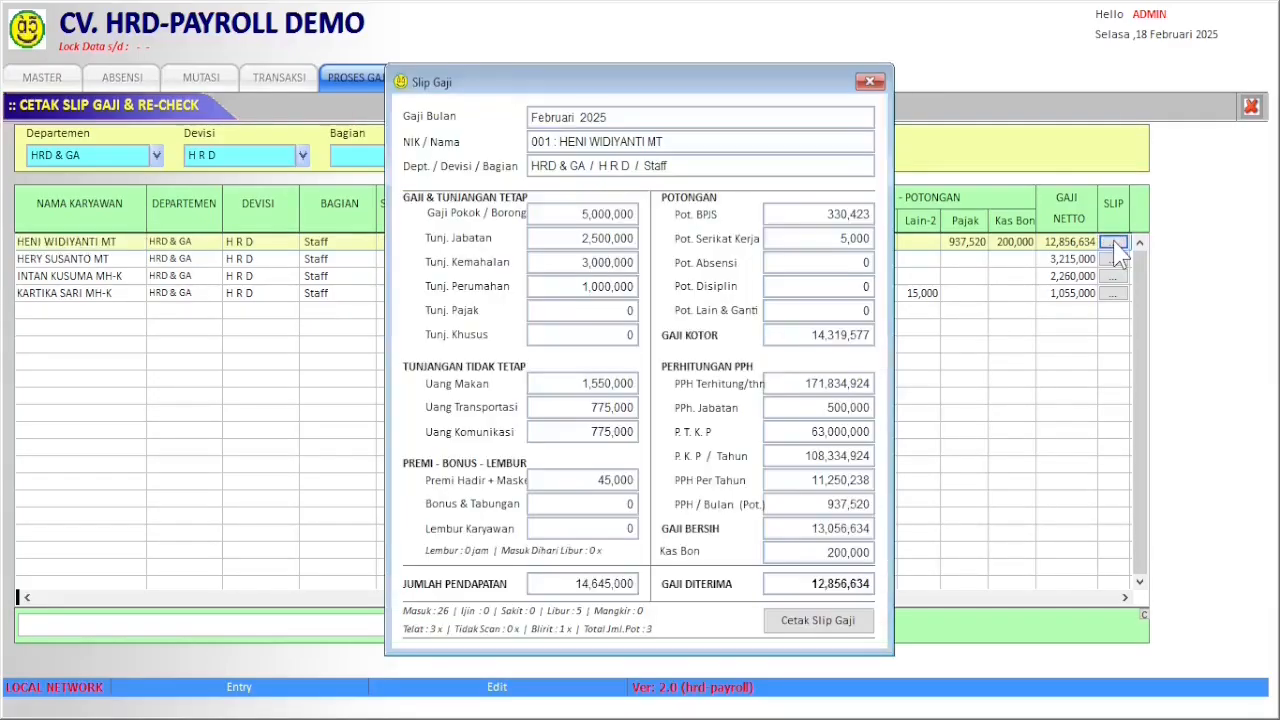
left_click(796, 622)
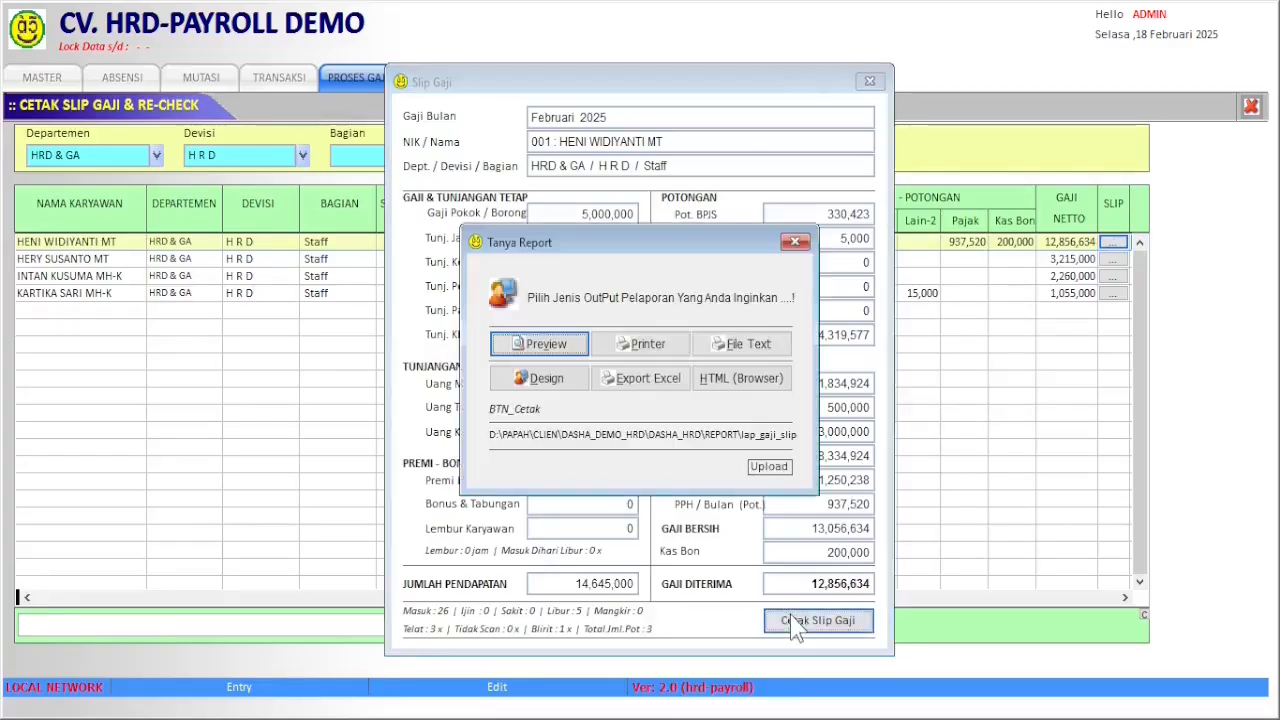
left_click(575, 345)
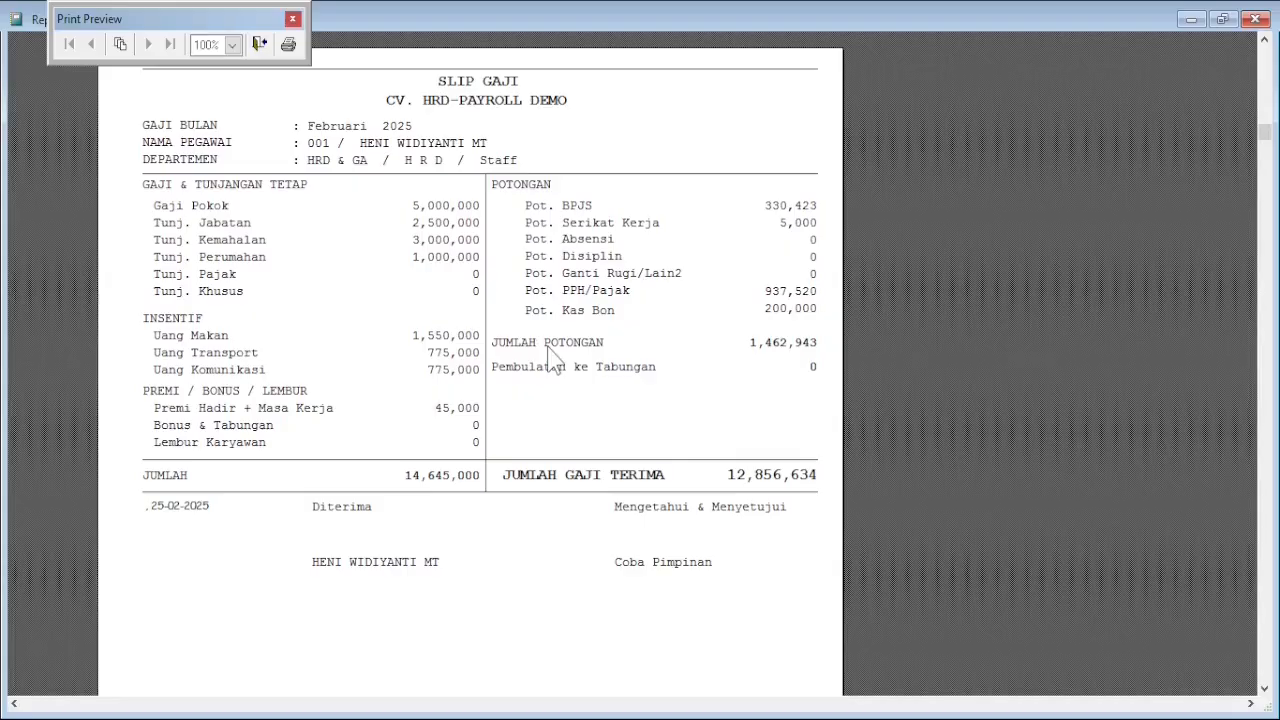
left_click(259, 44)
left_click(795, 242)
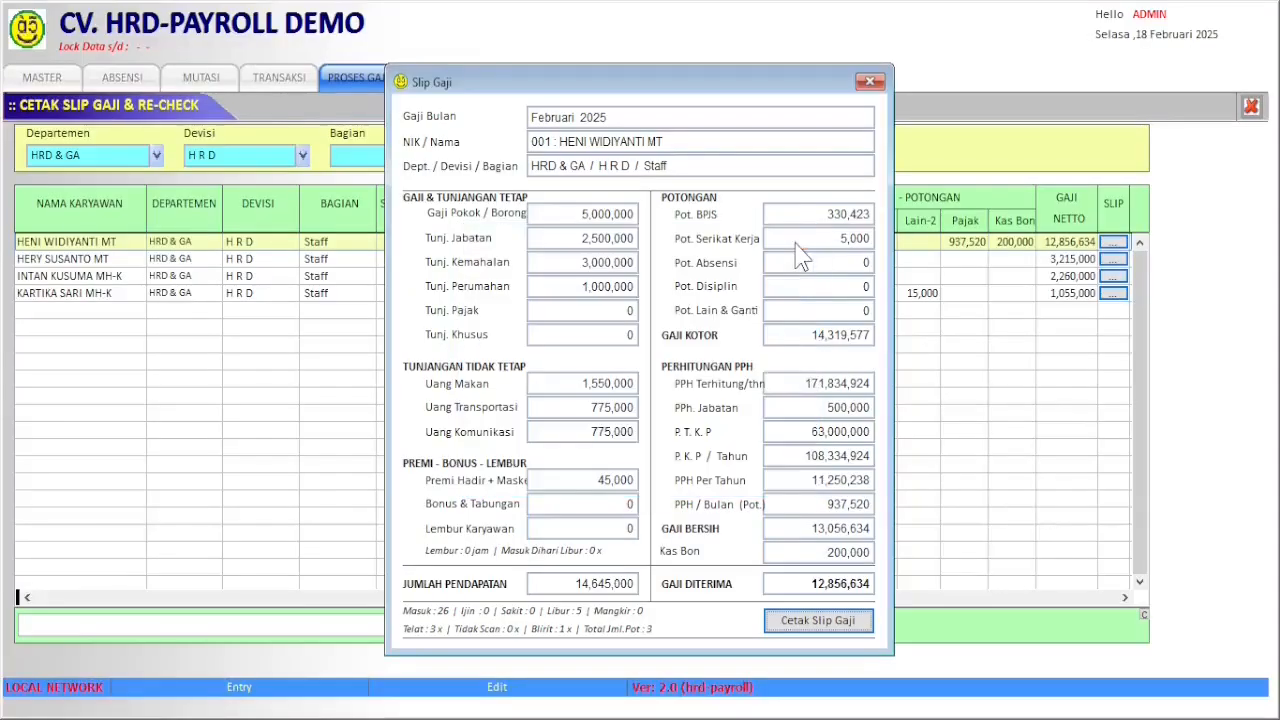
left_click(869, 81)
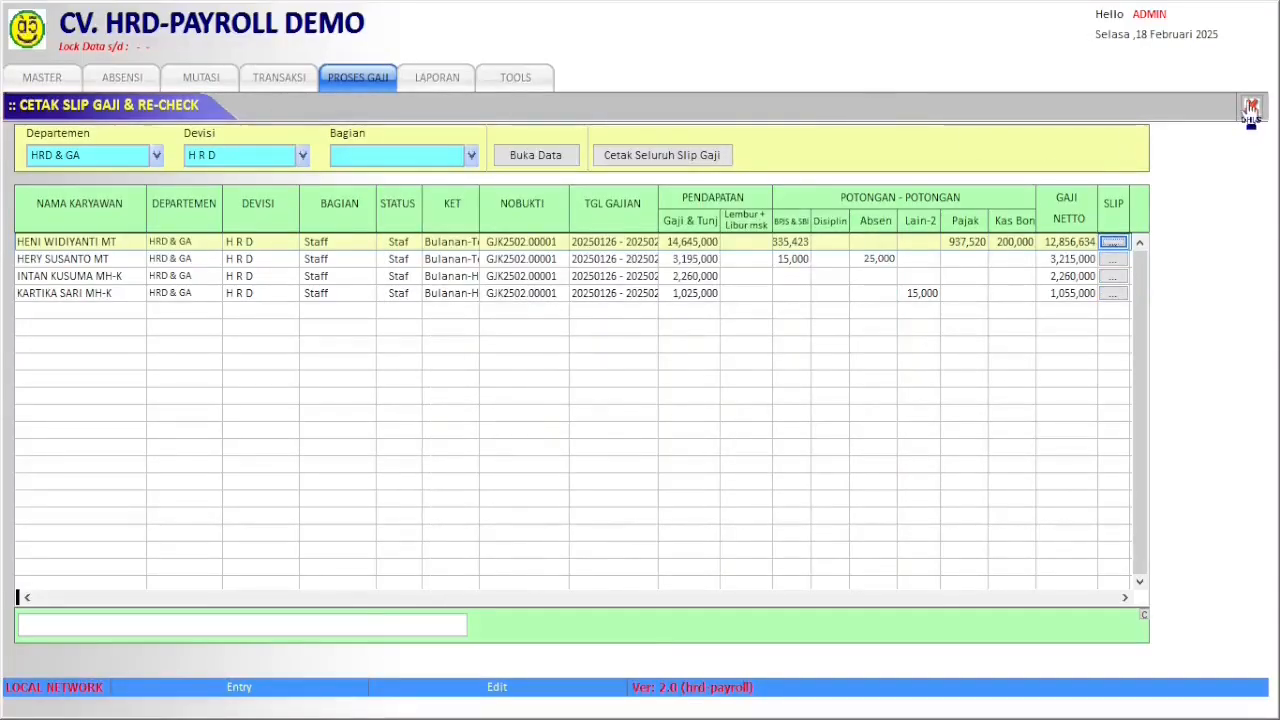
left_click(1250, 106)
- Look over the report categories and the employee lists offered in the Master report group
left_click(432, 78)
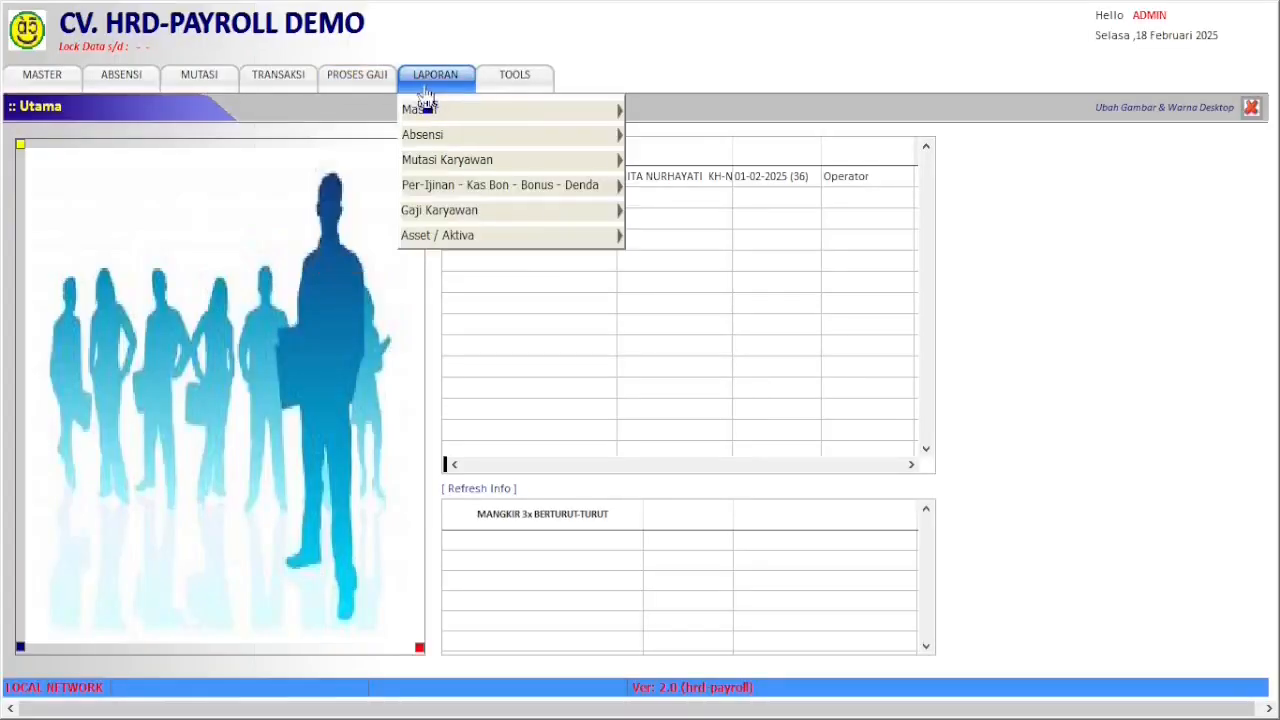
left_click(423, 88)
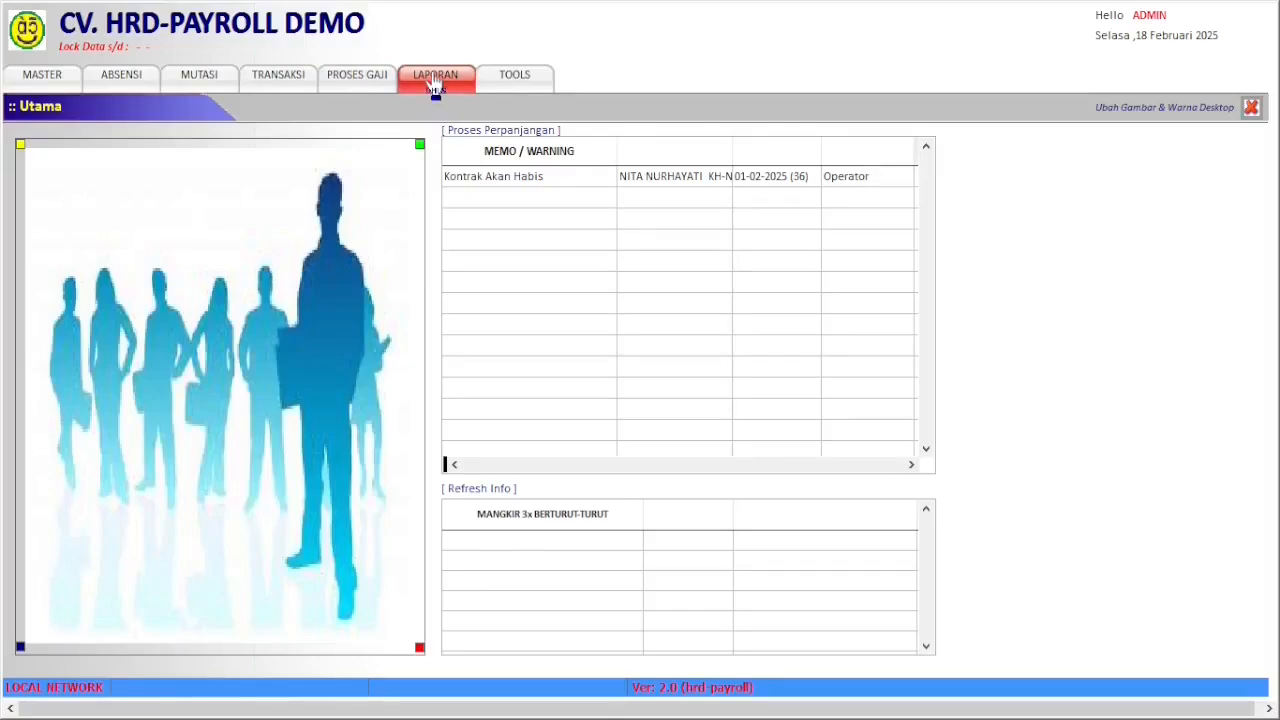
left_click(433, 80)
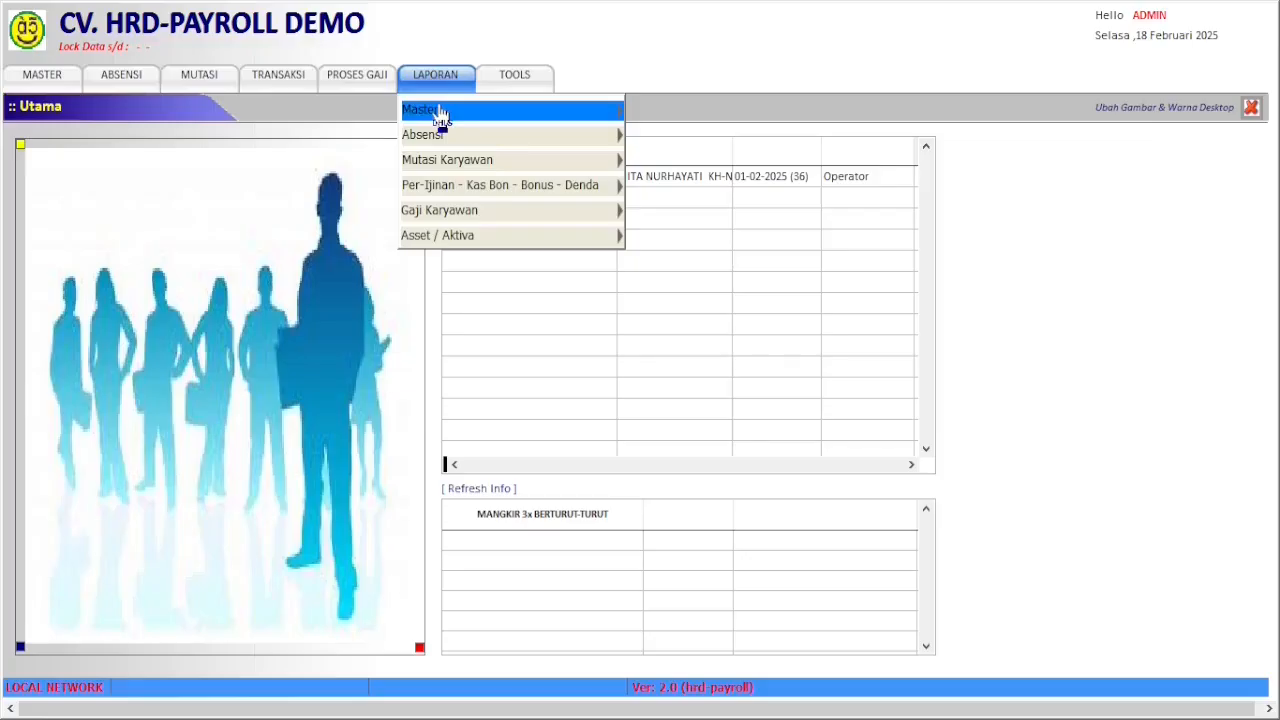
left_click(578, 121)
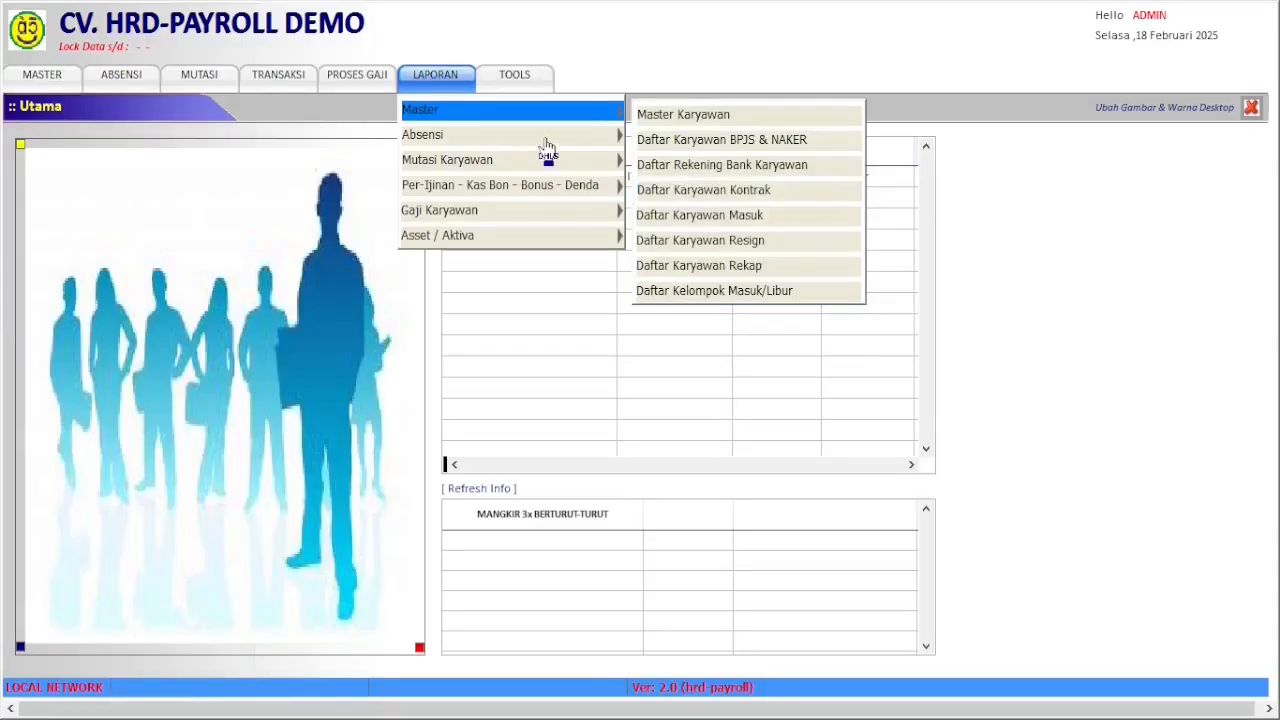
- Preview the Lap. Absensi Global attendance report for 01-02-2025 to 28-02-2025, closing the preview and its filter form
mouse_move(545, 141)
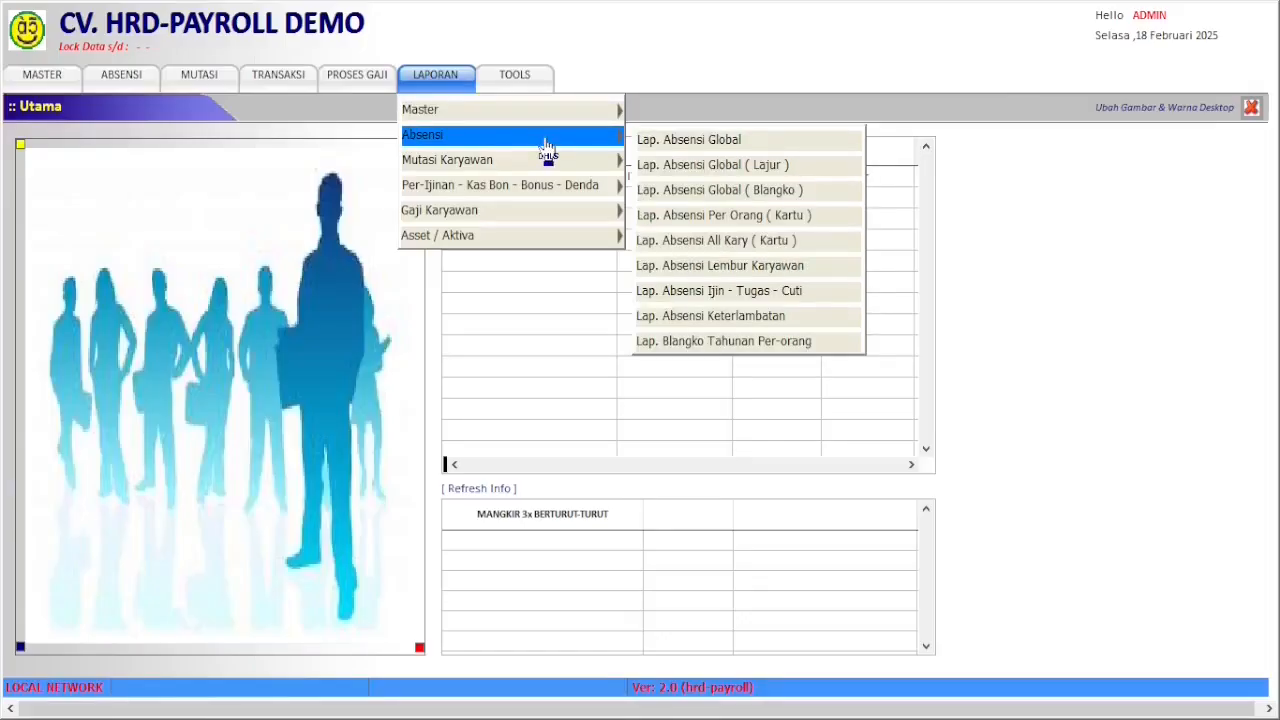
left_click(707, 144)
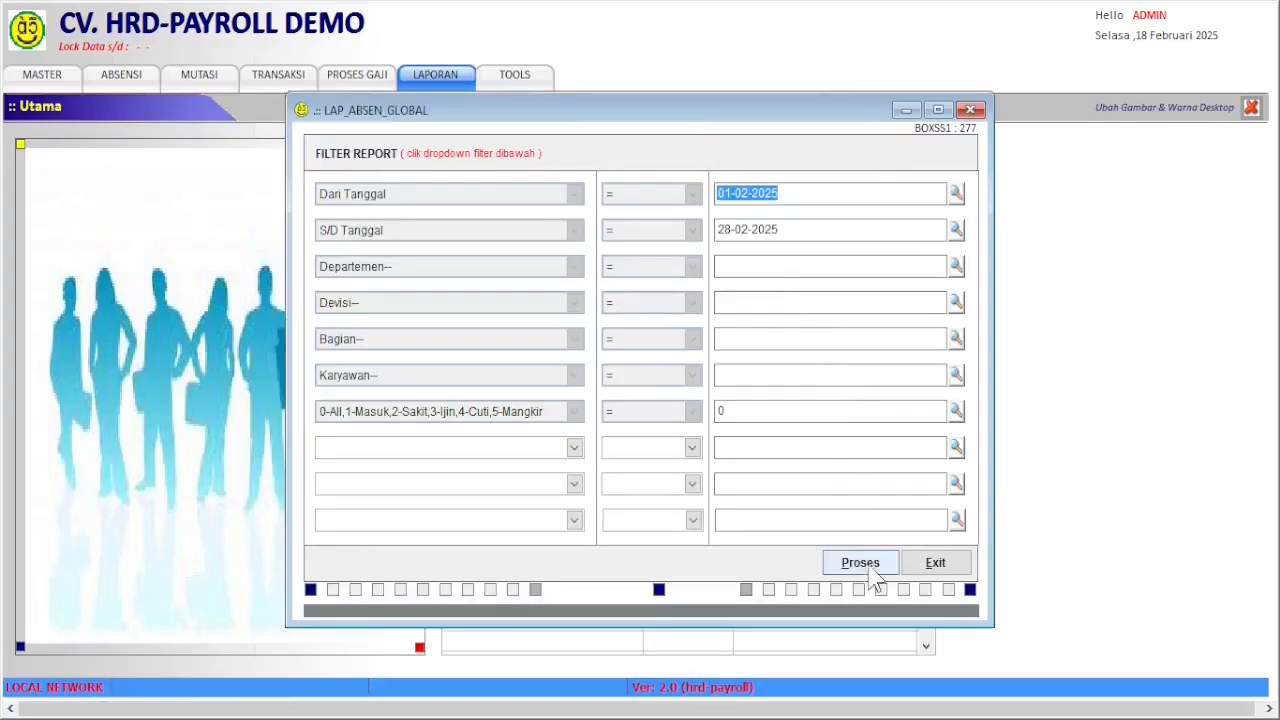
left_click(566, 345)
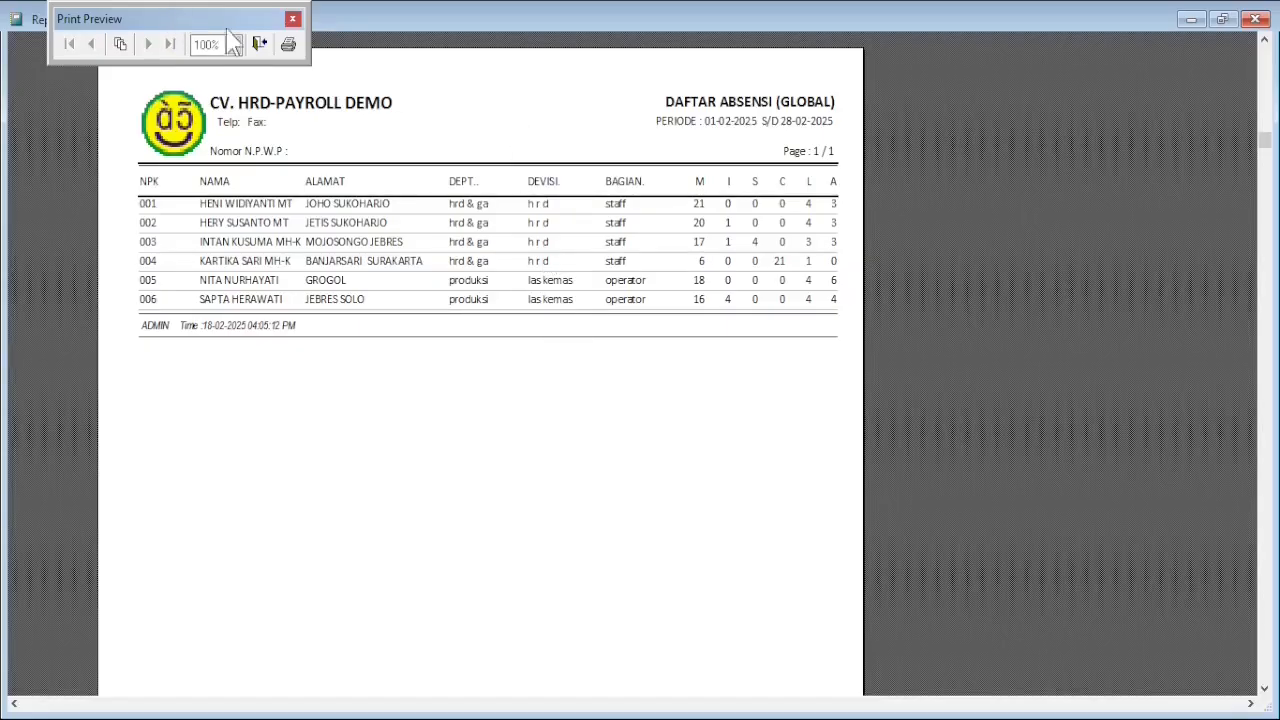
left_click(259, 44)
left_click(795, 241)
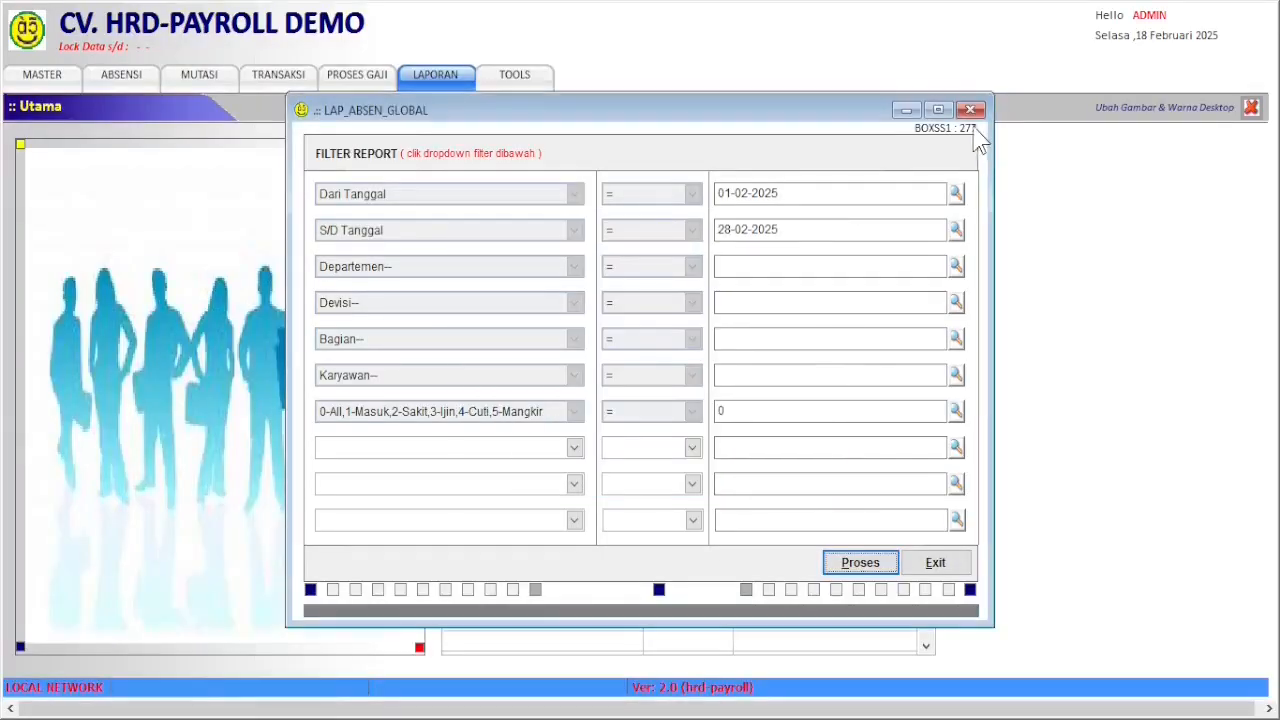
left_click(969, 109)
- Preview the Lap. Absensi Global ( Lajur ) attendance report for 18-02-2025, closing the preview and its filter form
left_click(436, 74)
mouse_move(460, 134)
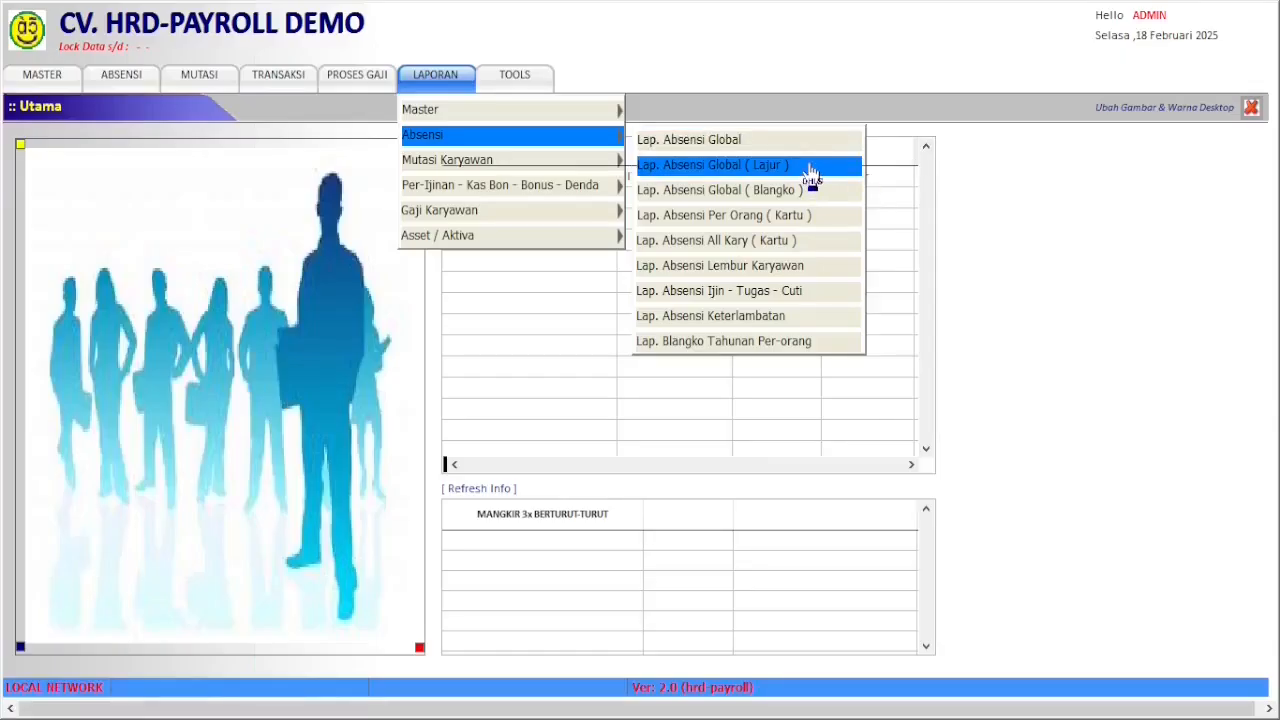
left_click(810, 172)
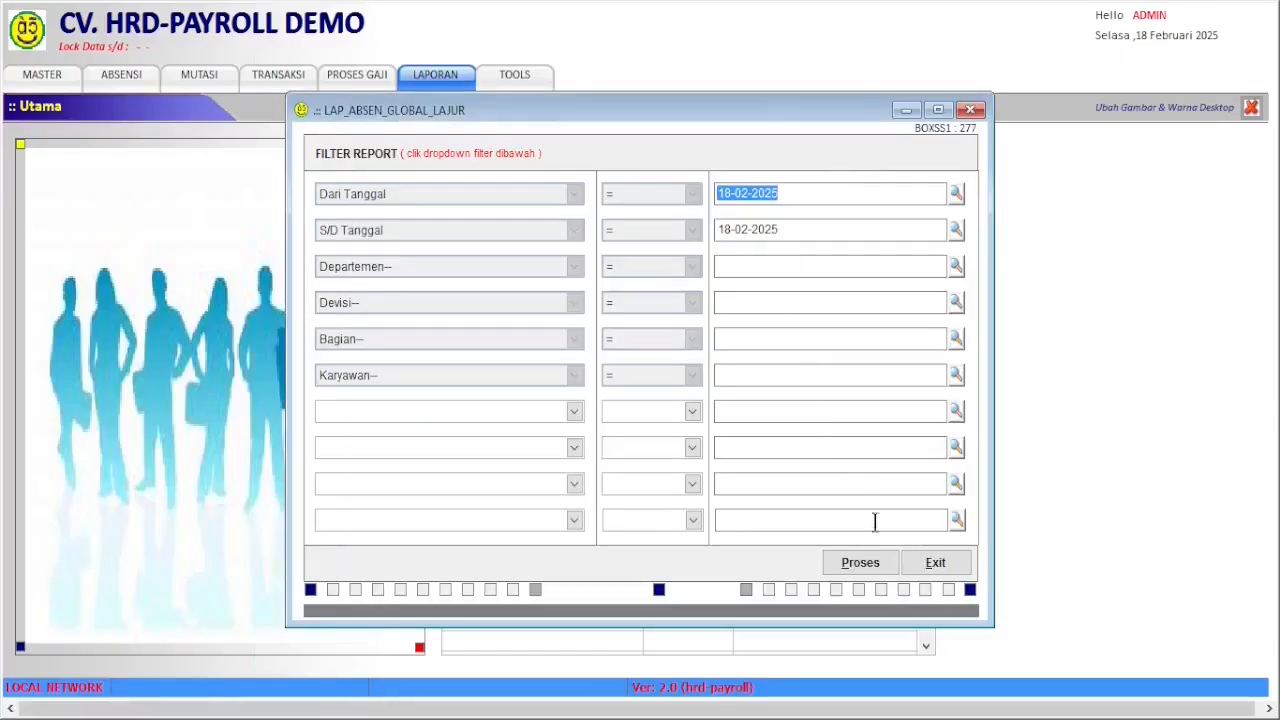
left_click(864, 563)
left_click(546, 346)
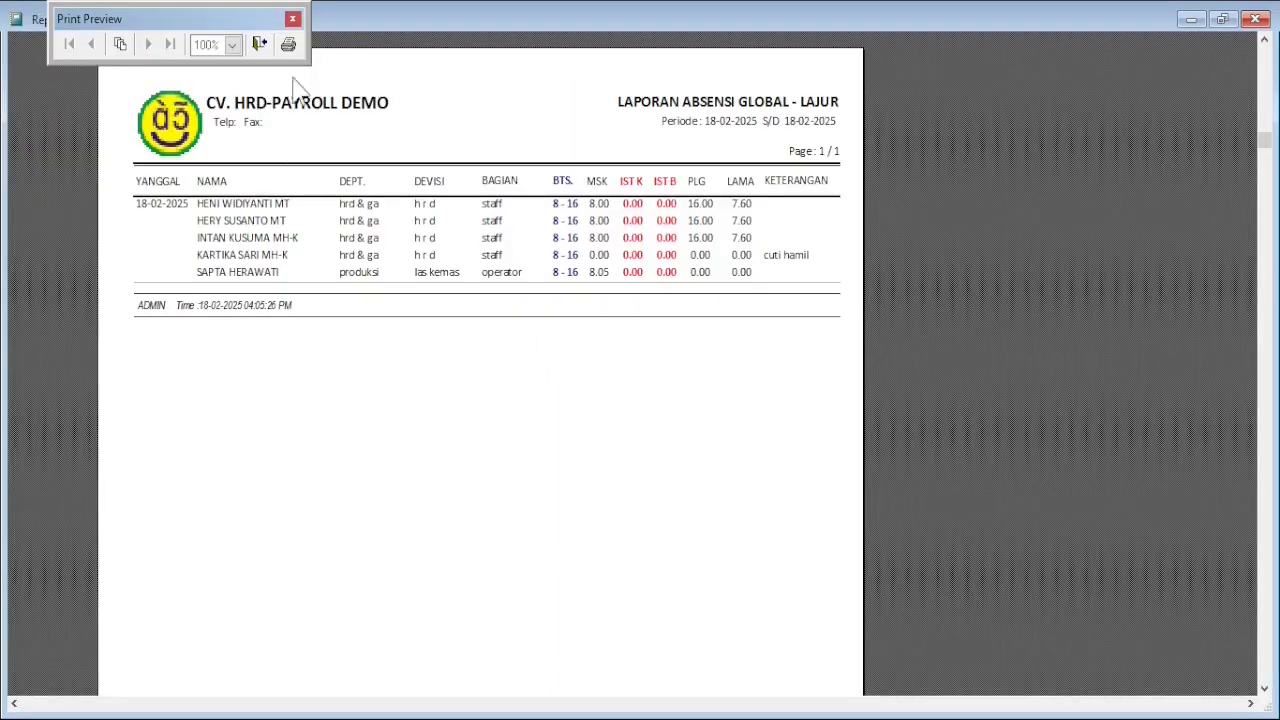
left_click(259, 44)
left_click(795, 242)
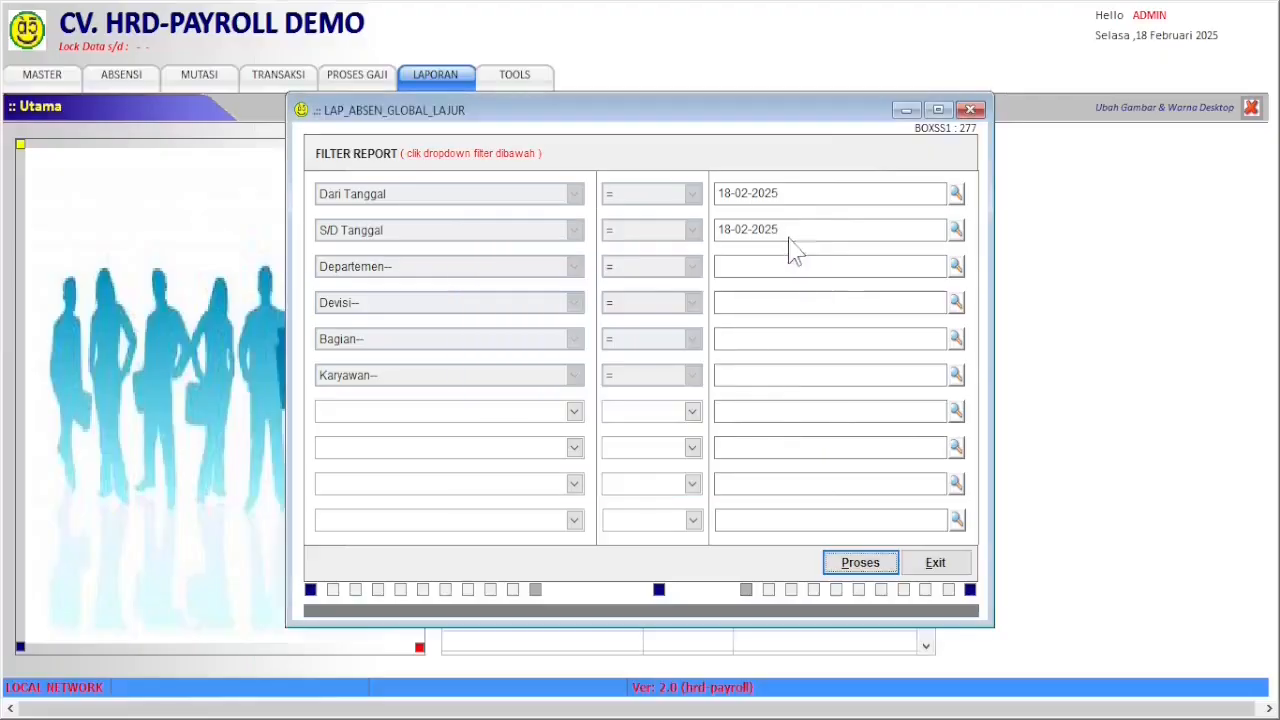
left_click(969, 110)
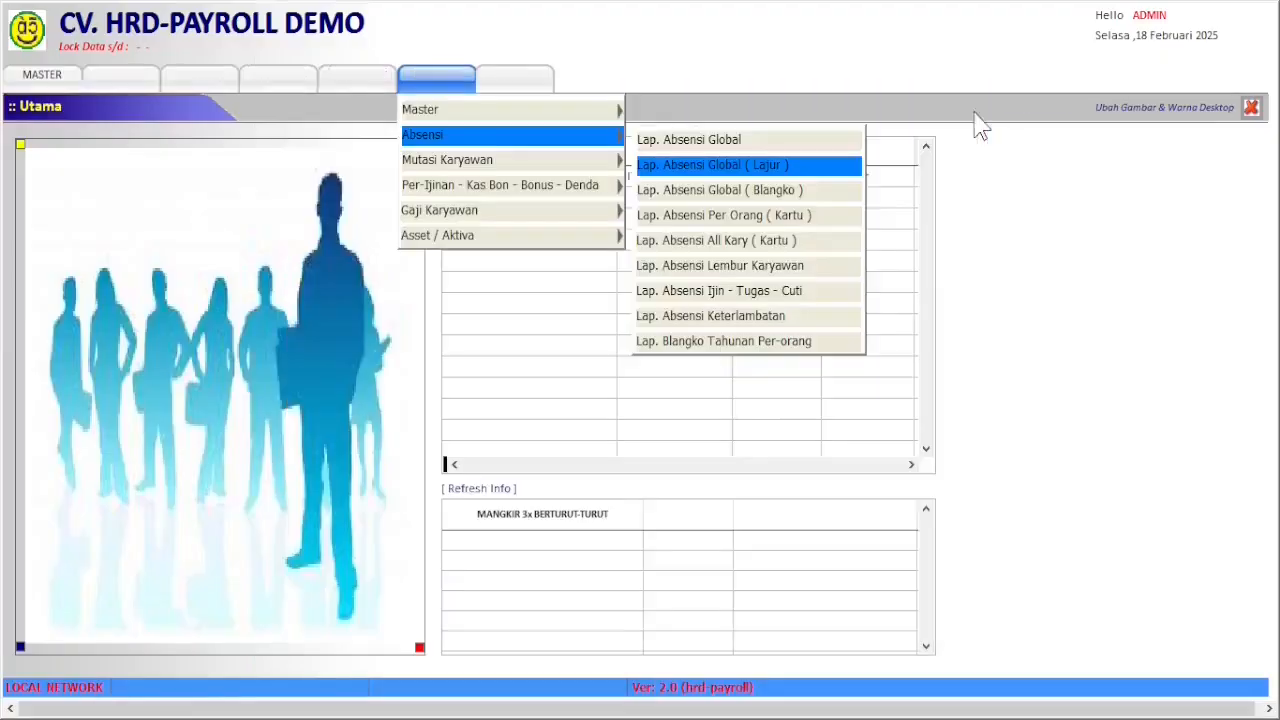
- Preview the Lap. Absensi Global ( Blangko ) report for 01-02-2025 to 28-02-2025, closing the preview and its filter form
left_click(807, 200)
left_click(860, 562)
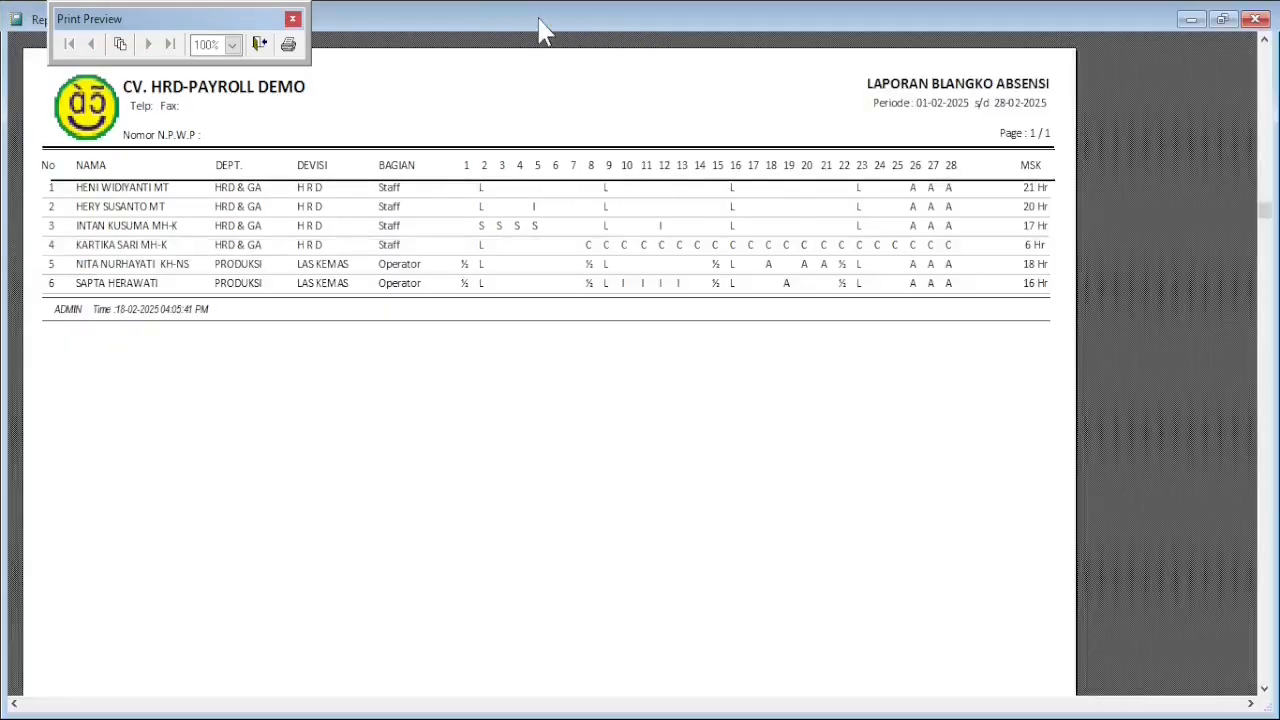
left_click(259, 45)
left_click(795, 241)
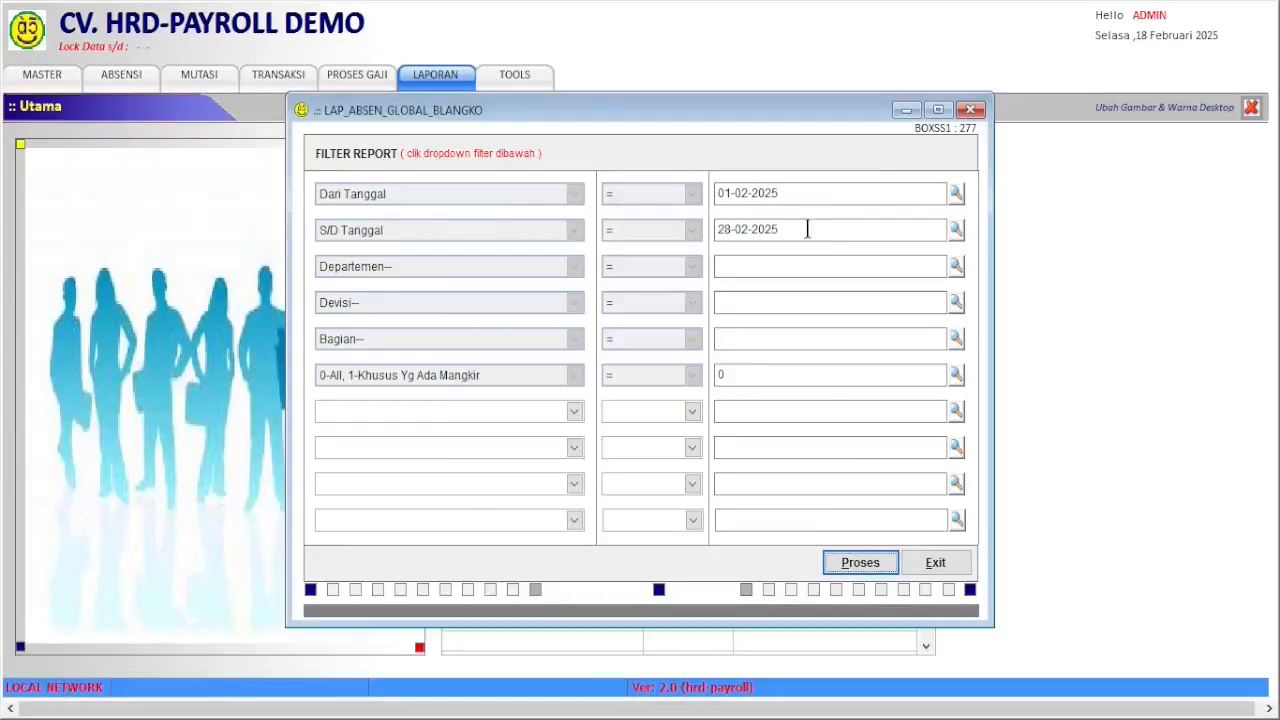
left_click(969, 109)
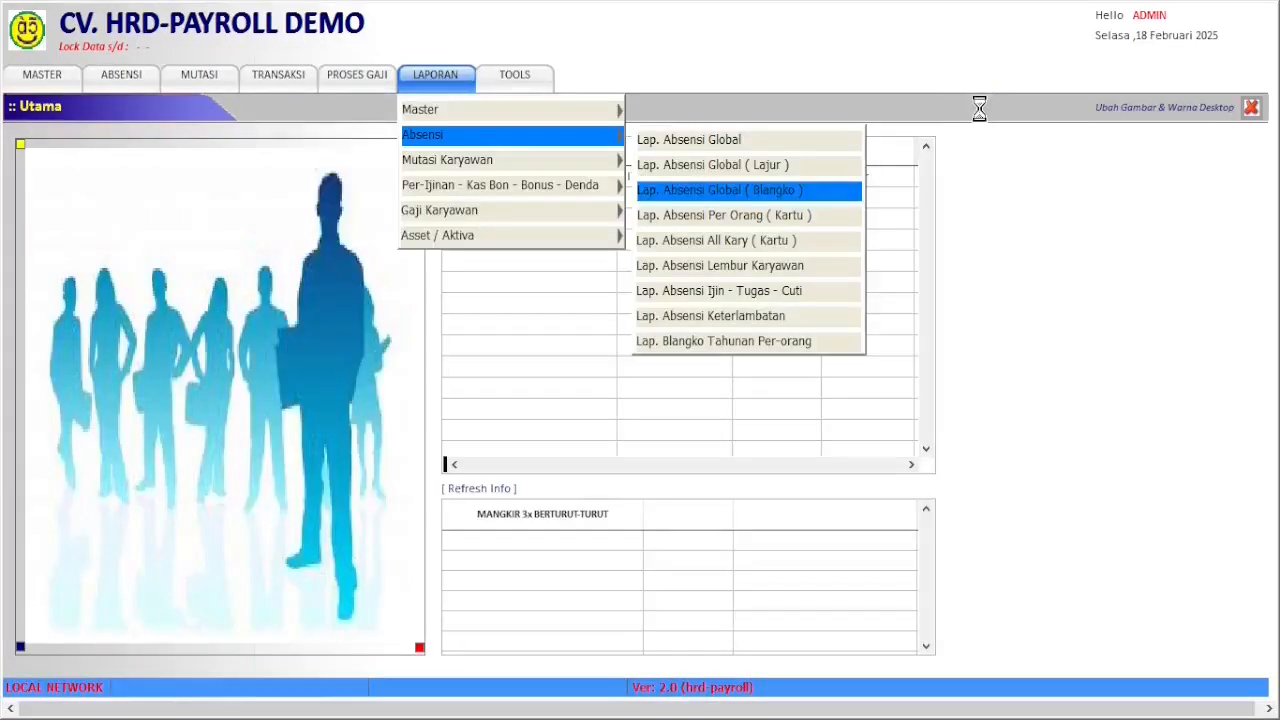
- Preview the Lap. Absensi Per Orang ( Kartu ) report for the sixth listed employee, 01-02-2025 to 28-02-2025, closing the preview and its filter form
left_click(825, 216)
left_click(954, 268)
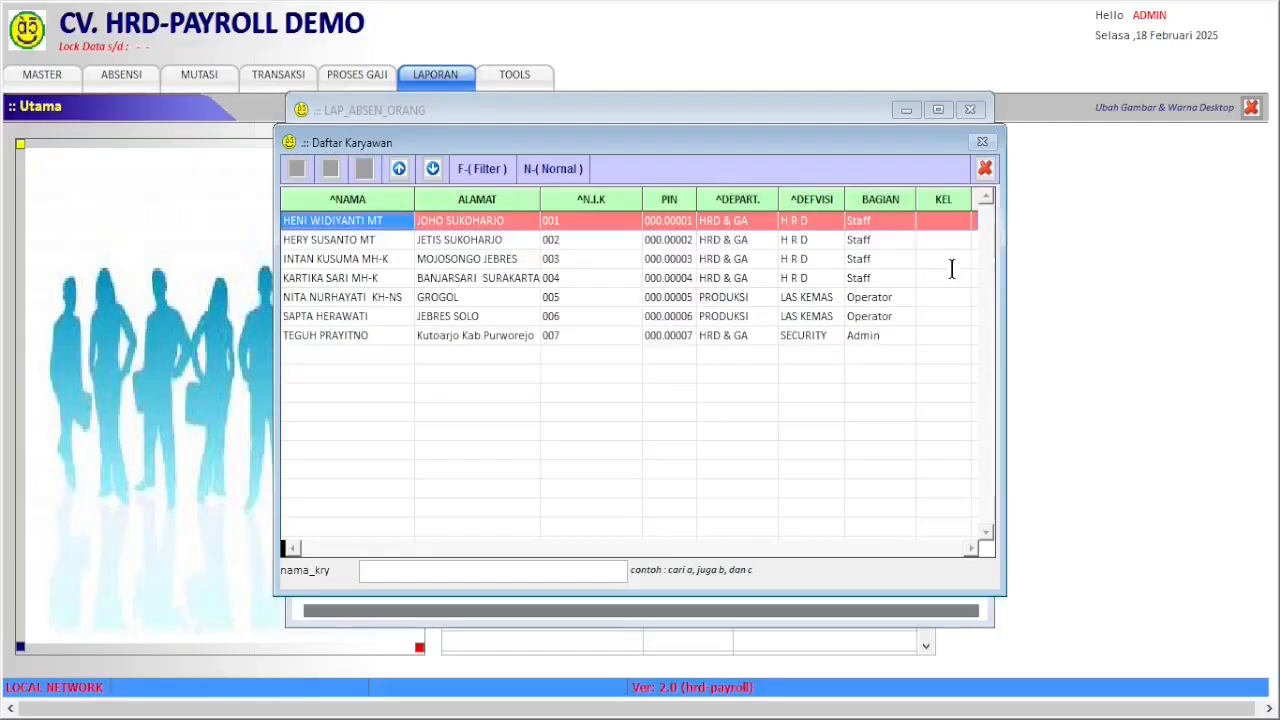
double_click(366, 314)
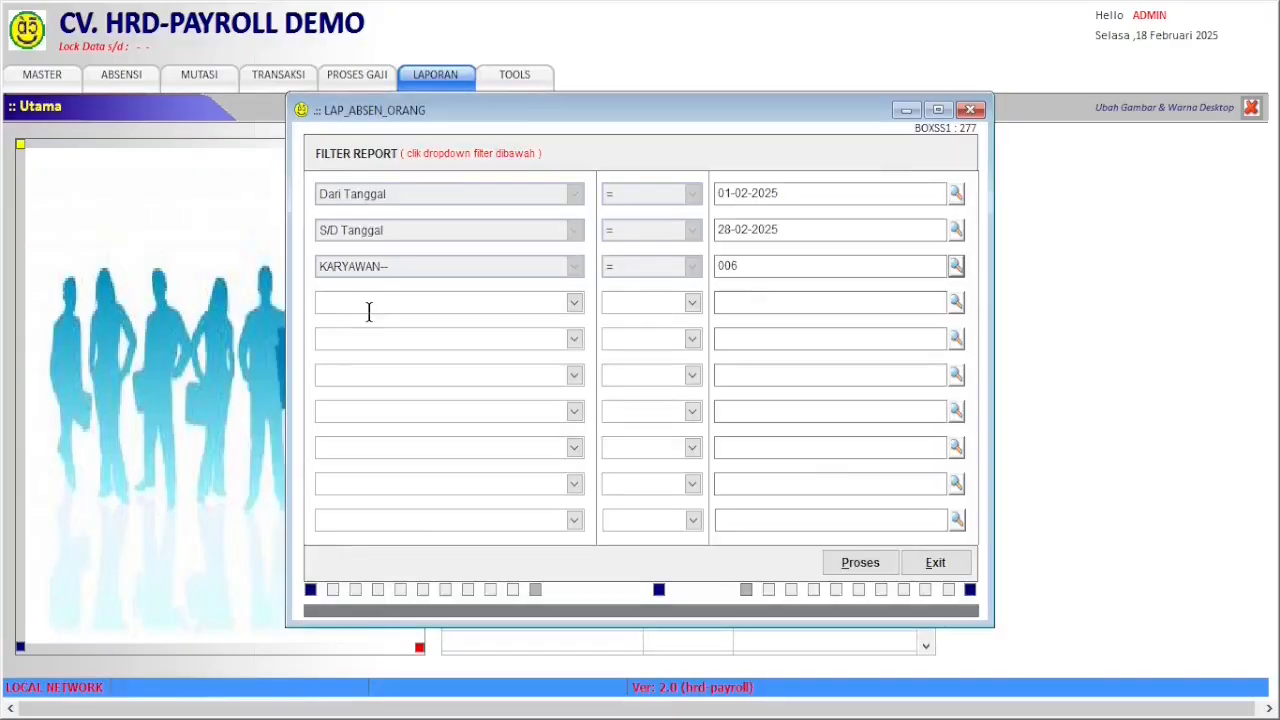
left_click(857, 565)
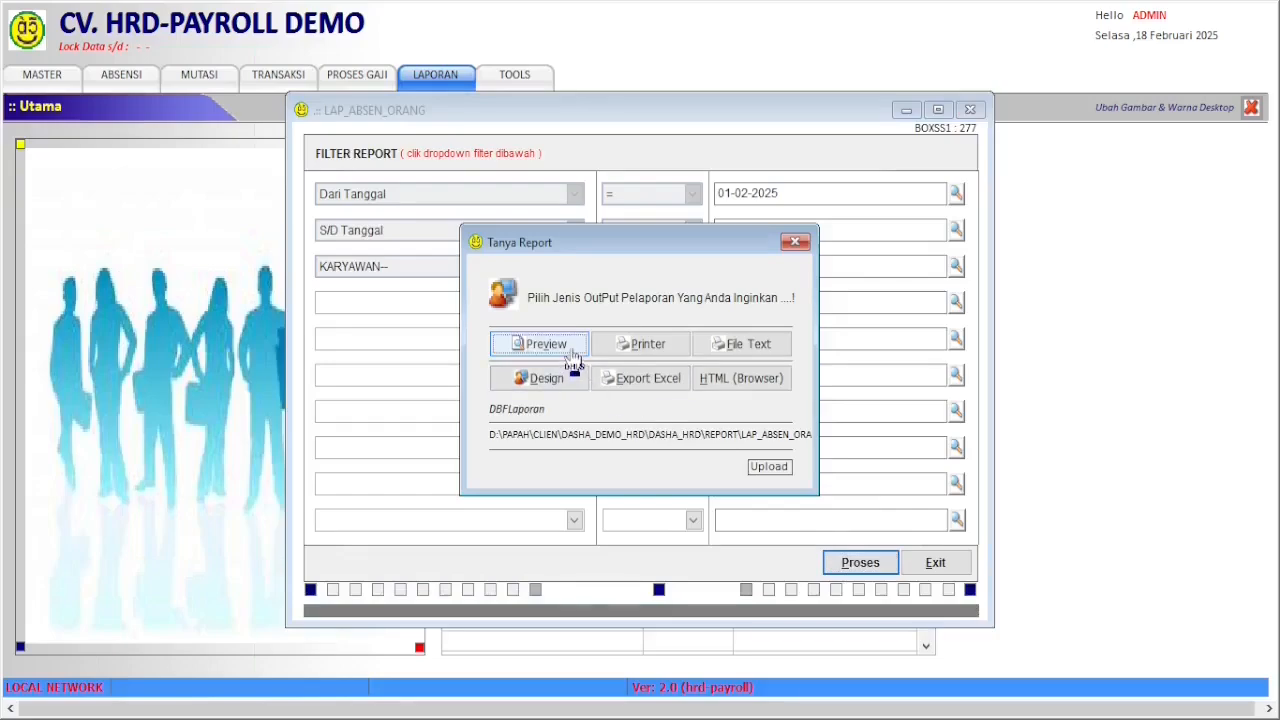
left_click(573, 352)
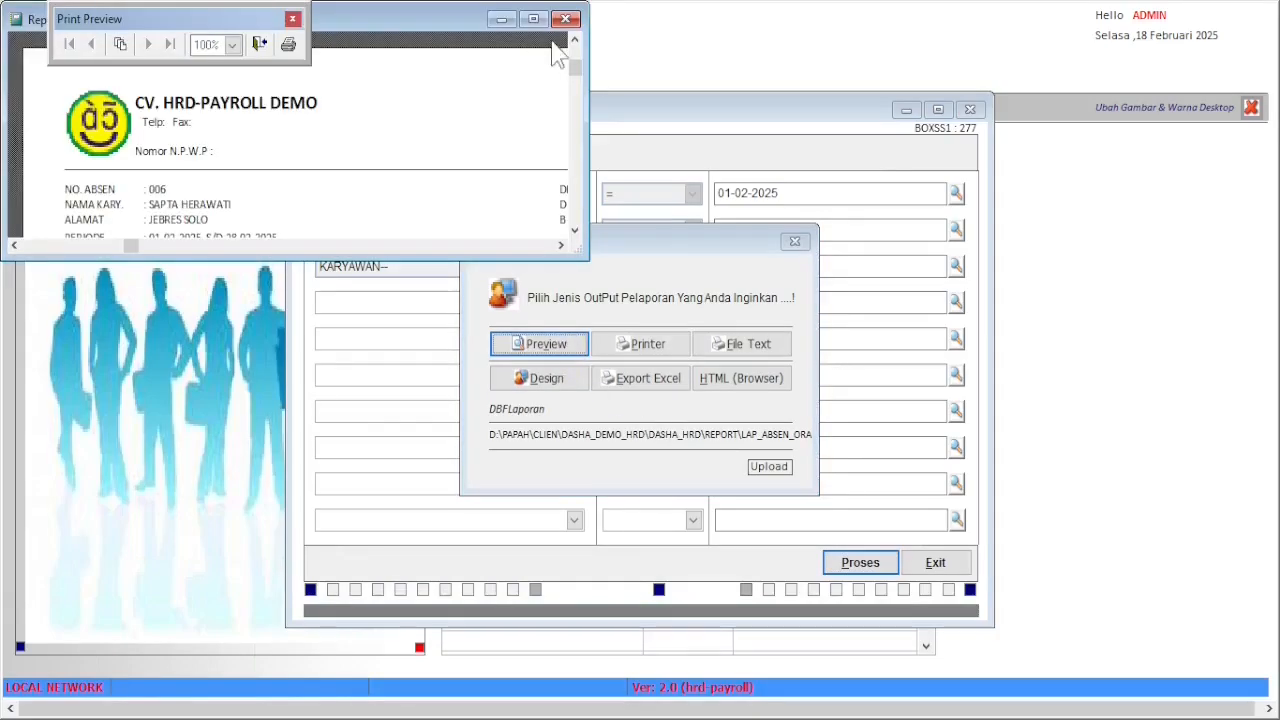
left_click(533, 20)
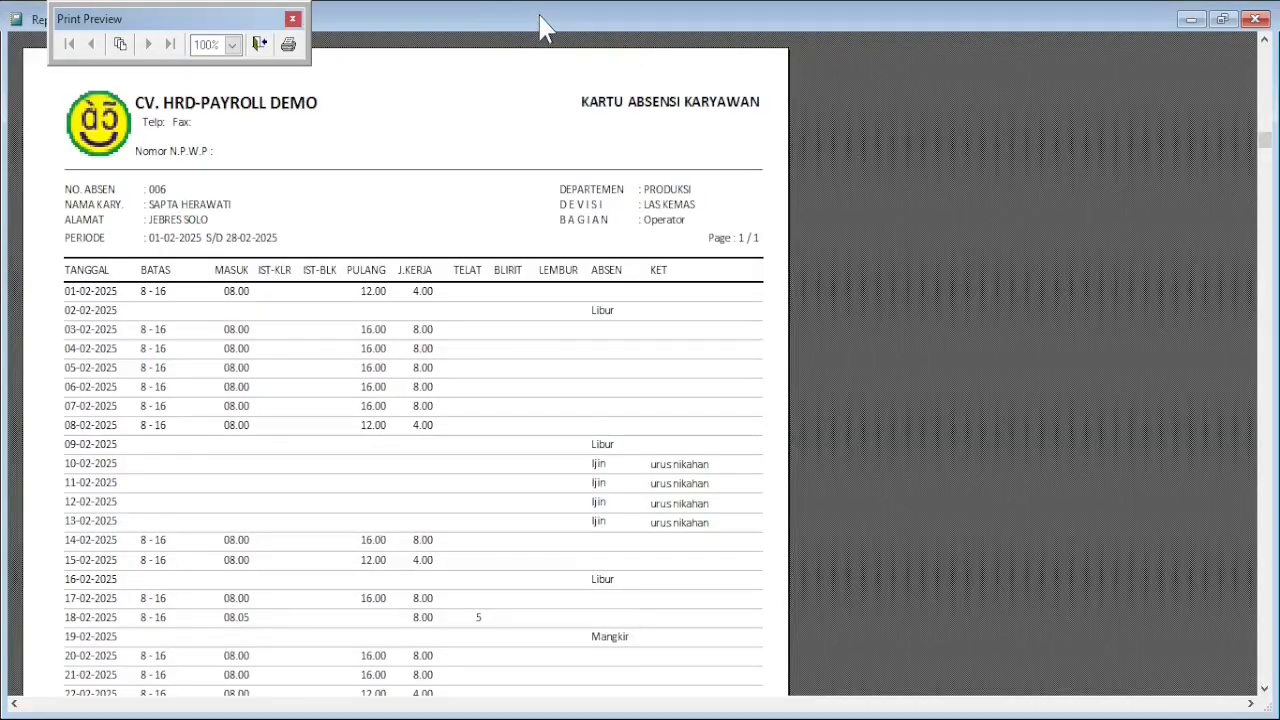
left_click(259, 44)
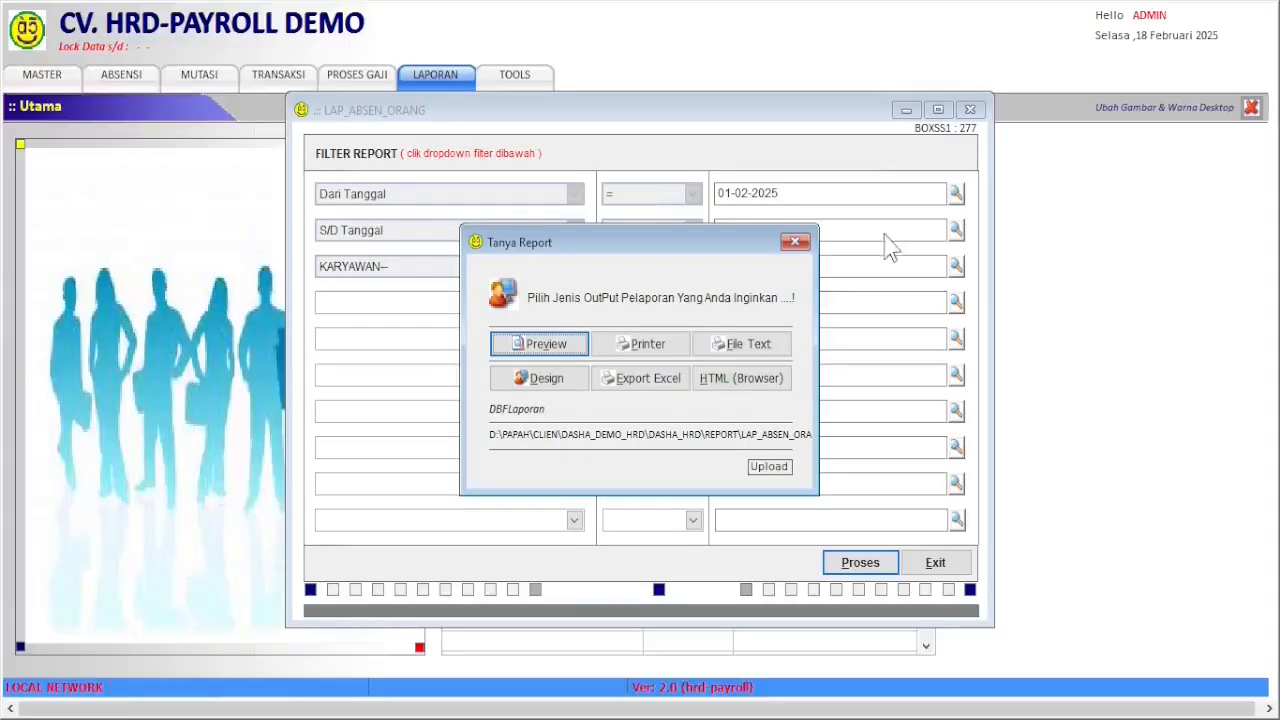
left_click(795, 242)
left_click(969, 109)
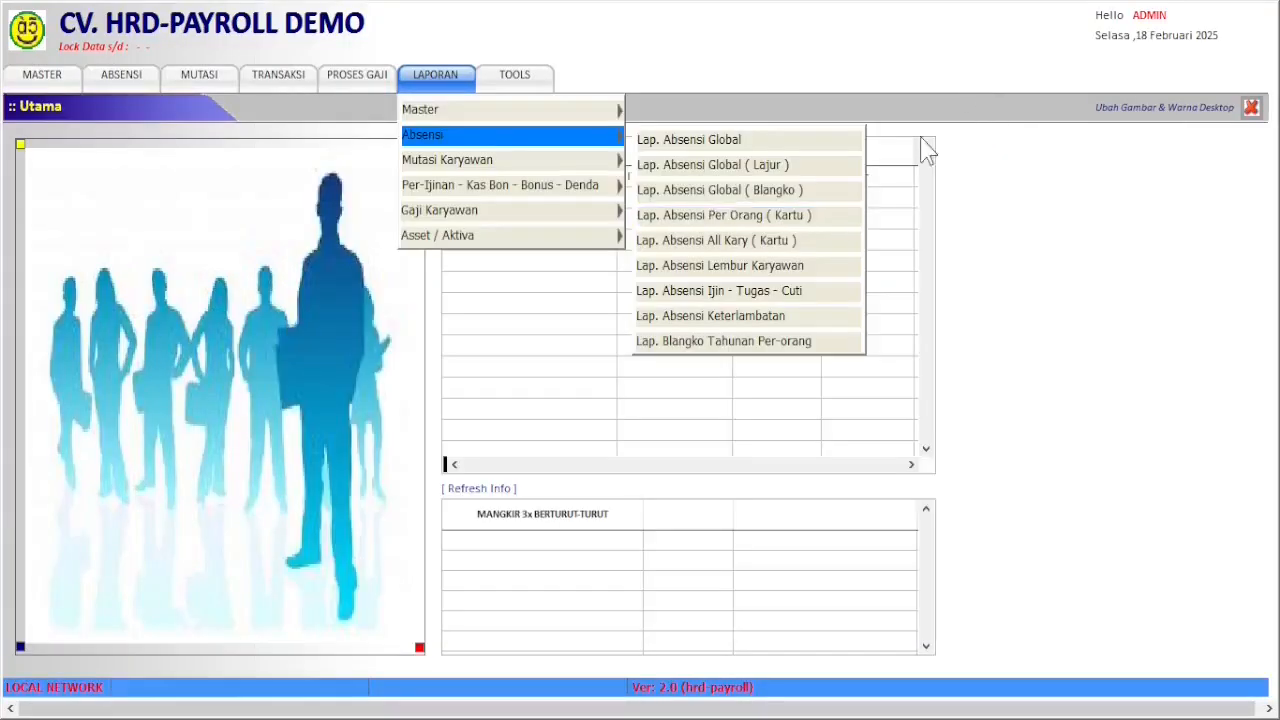
- Preview the Lap. Absensi All Kary ( Kartu ) report for 01-02-2025, closing the preview and its filter form
left_click(819, 242)
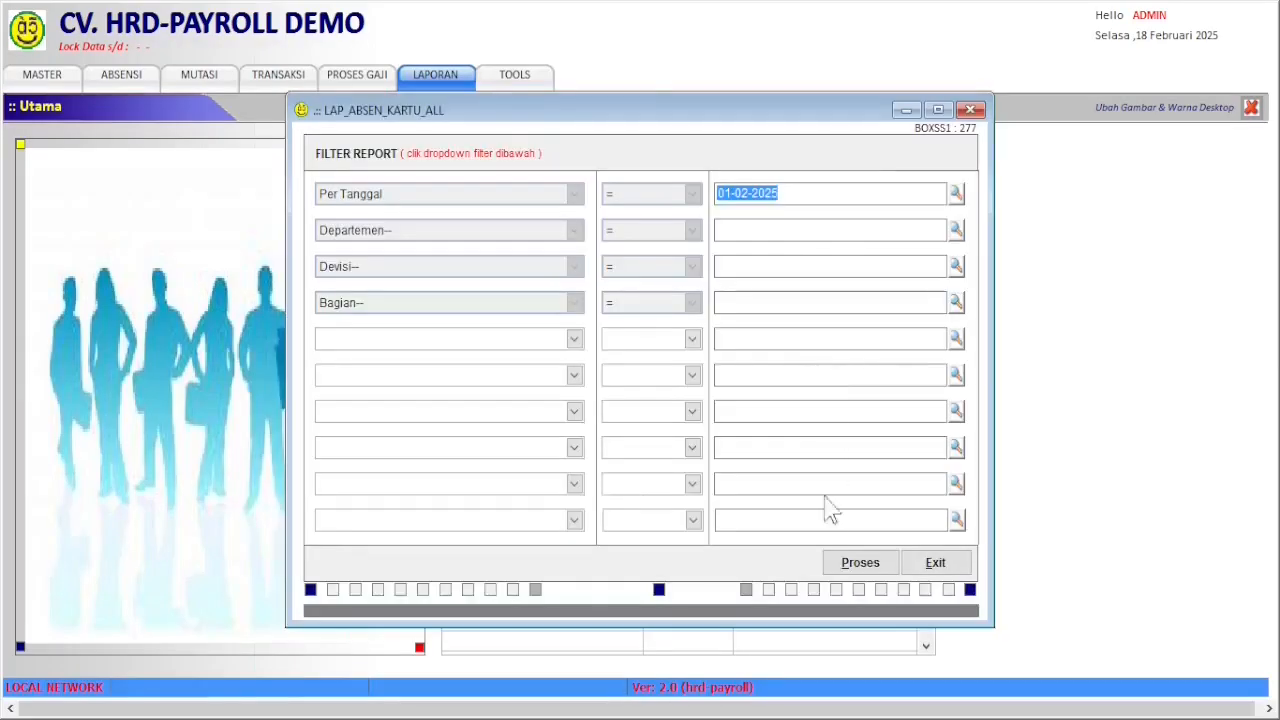
left_click(848, 565)
left_click(566, 350)
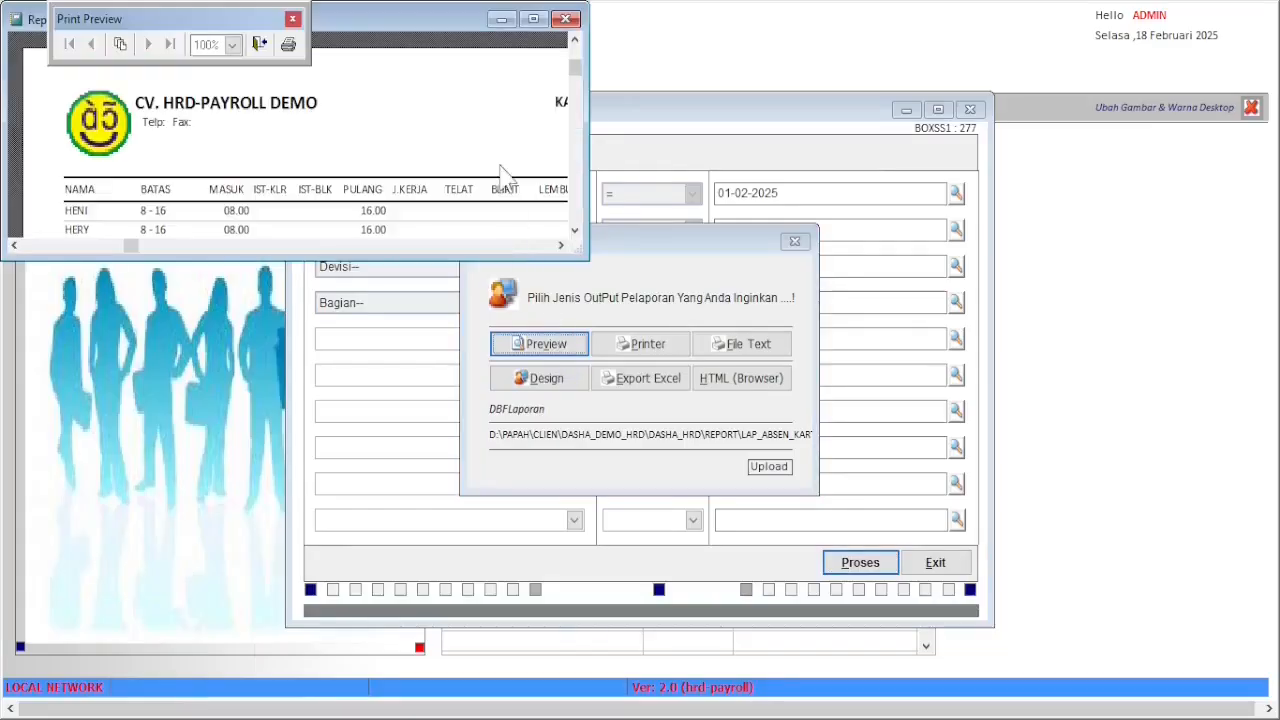
left_click(534, 19)
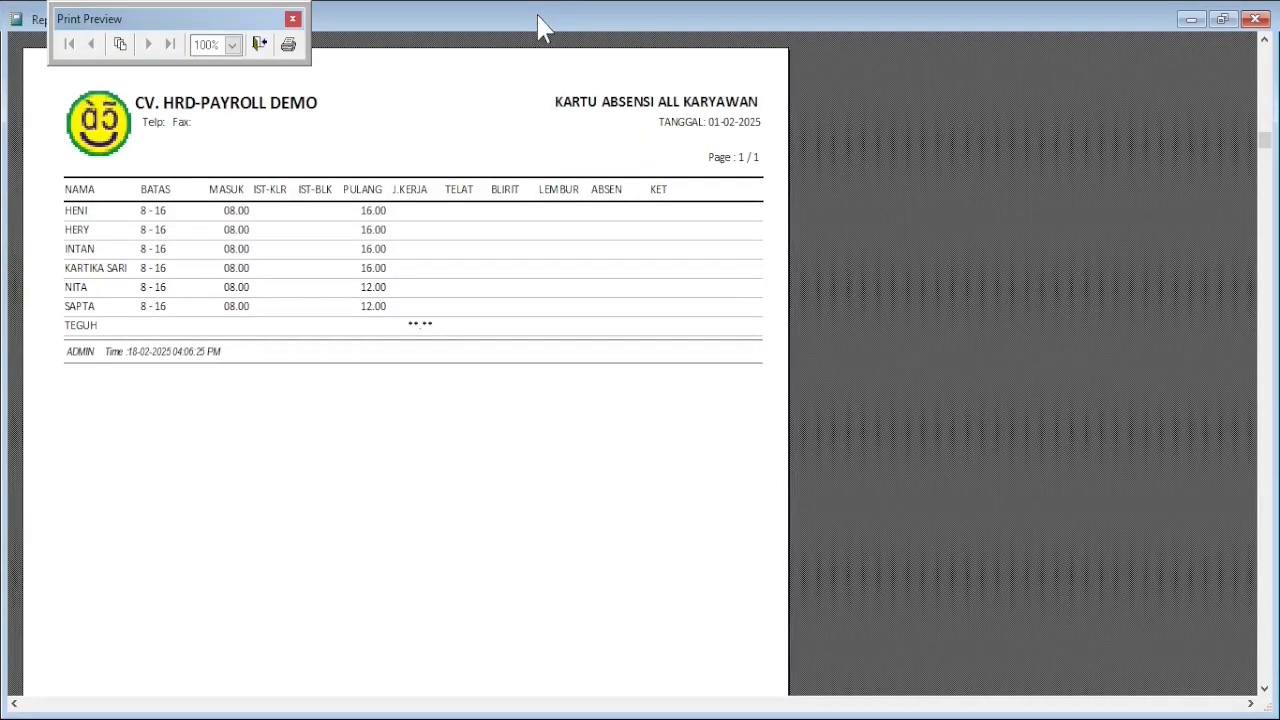
left_click(259, 44)
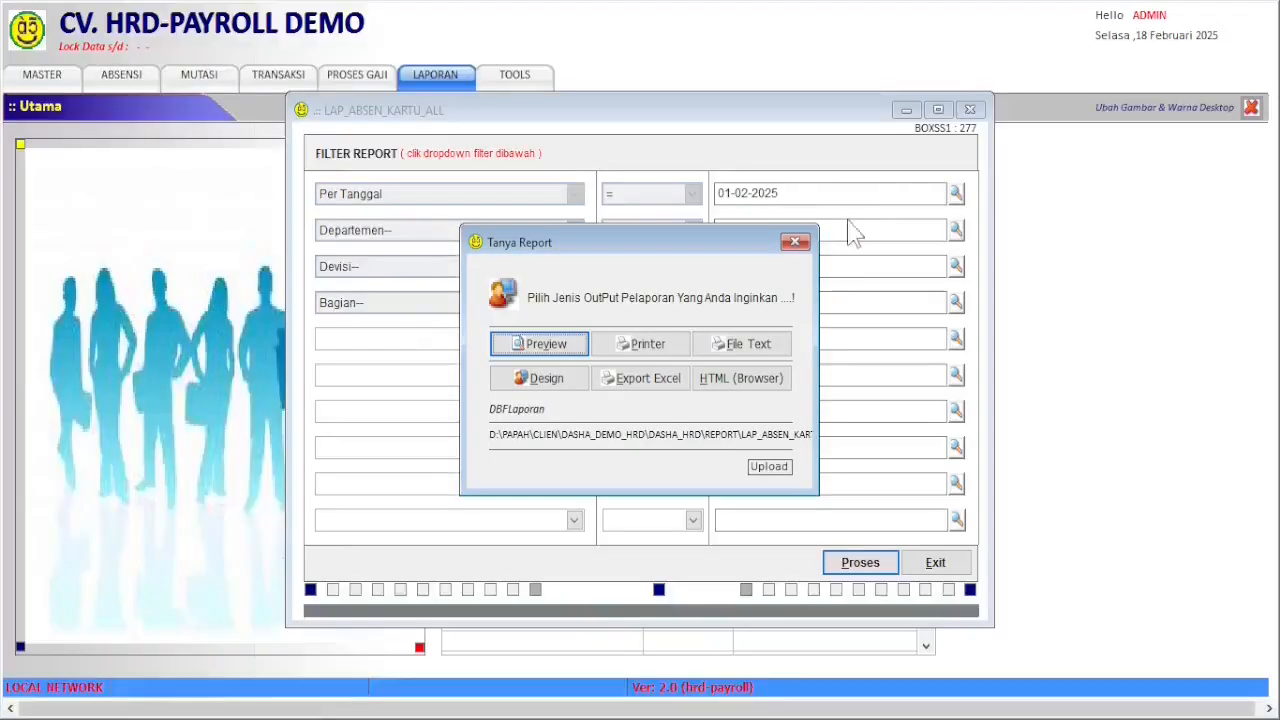
left_click(795, 242)
left_click(969, 110)
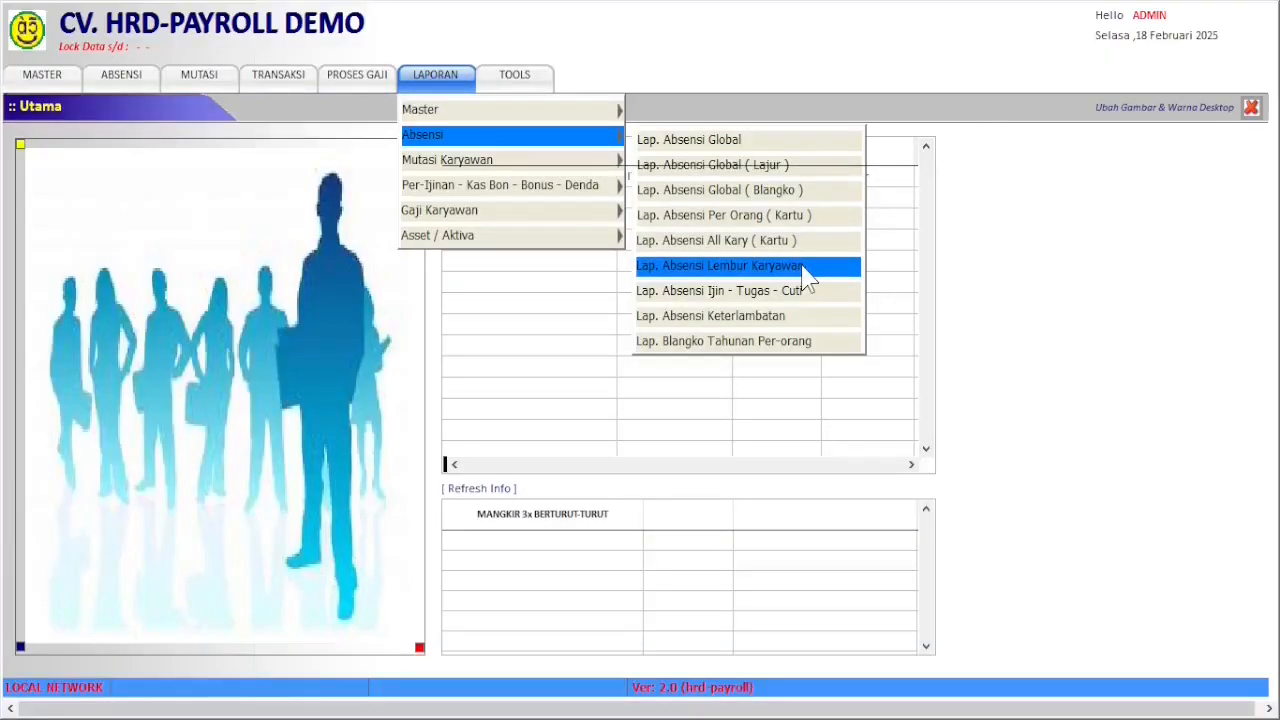
- Preview the Lap. Absensi Lembur Karyawan report with the start date set to 01-01-2025 and end date 28-02-2025, closing the preview and its filter form
left_click(803, 267)
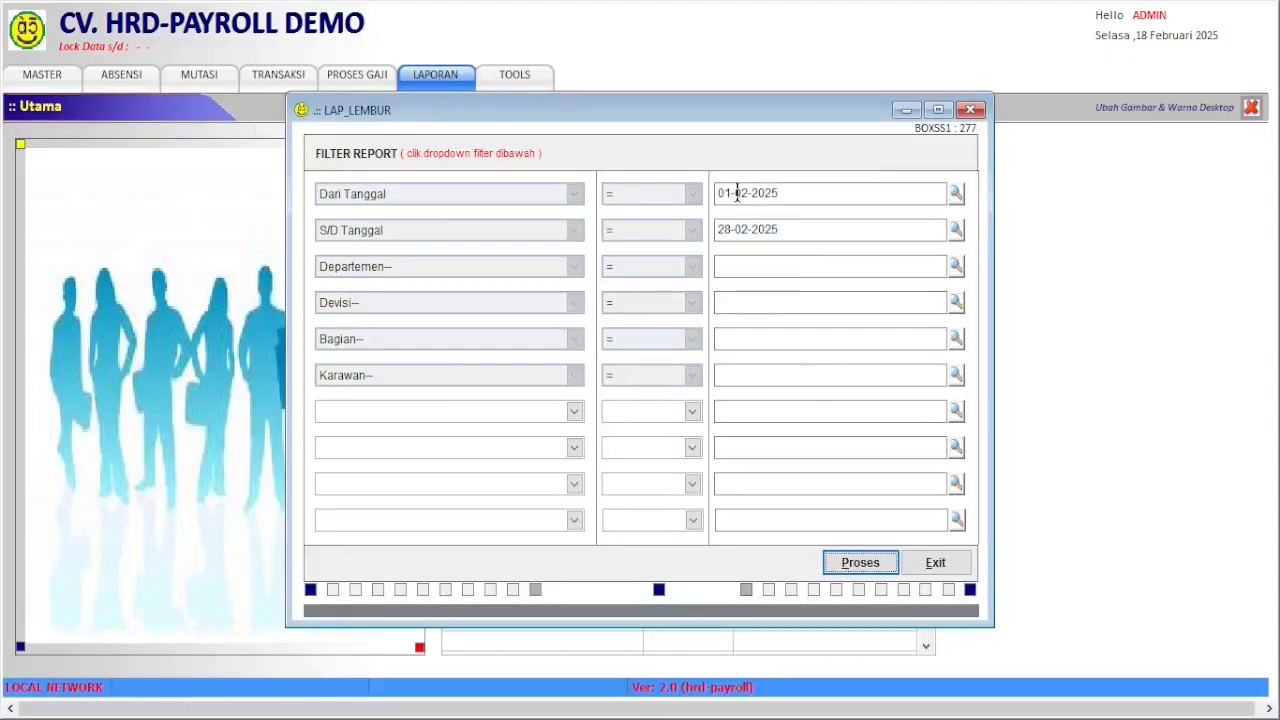
left_click(739, 192)
type("1")
left_click(858, 562)
left_click(548, 344)
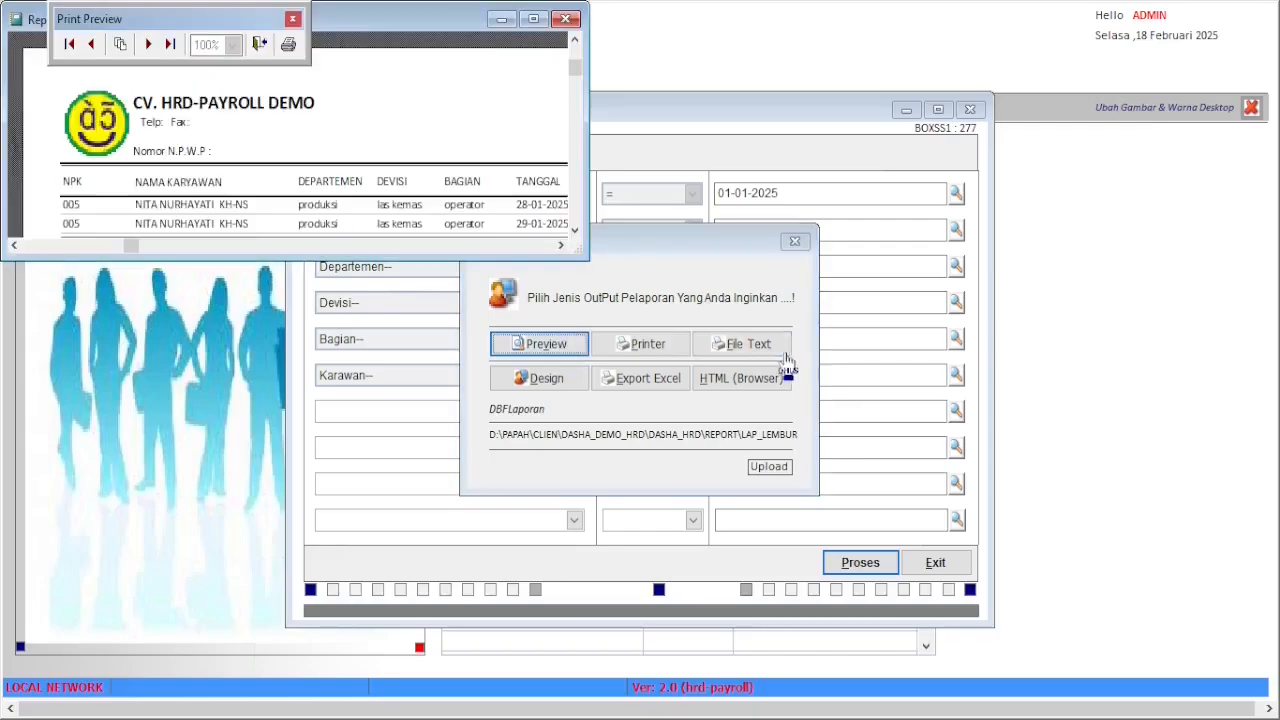
left_click(535, 22)
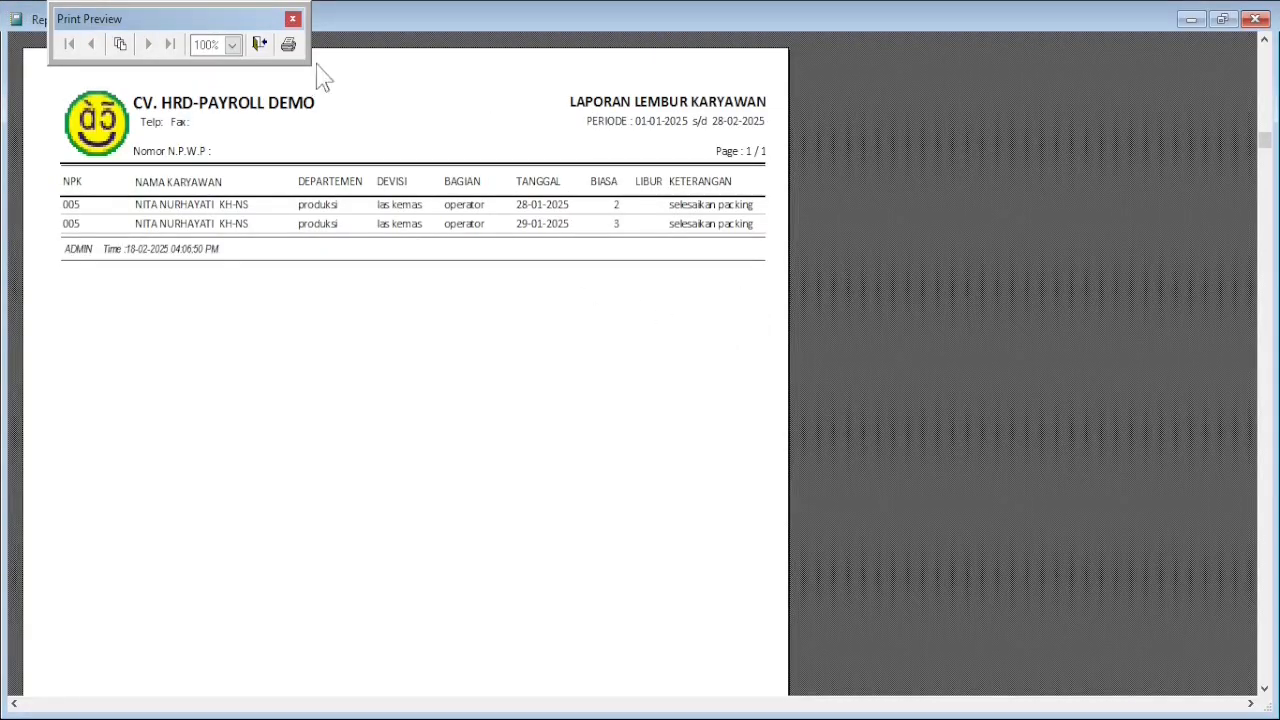
left_click(259, 44)
left_click(805, 243)
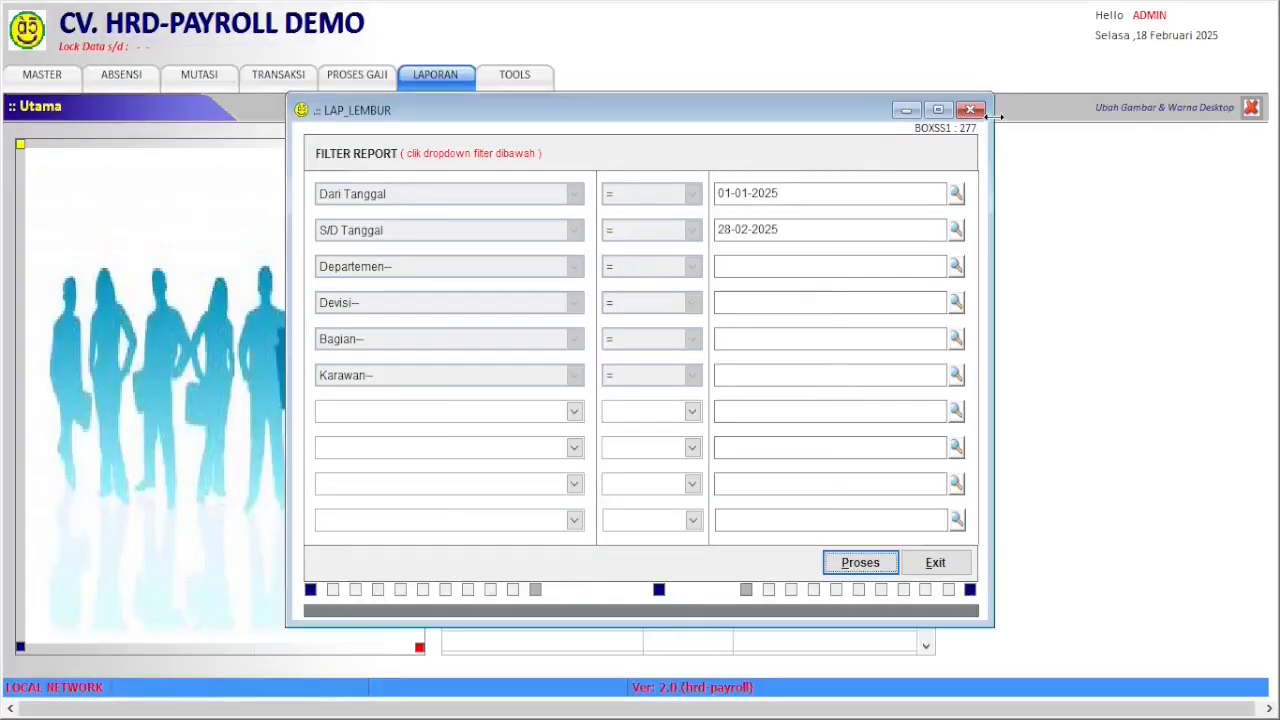
left_click(970, 110)
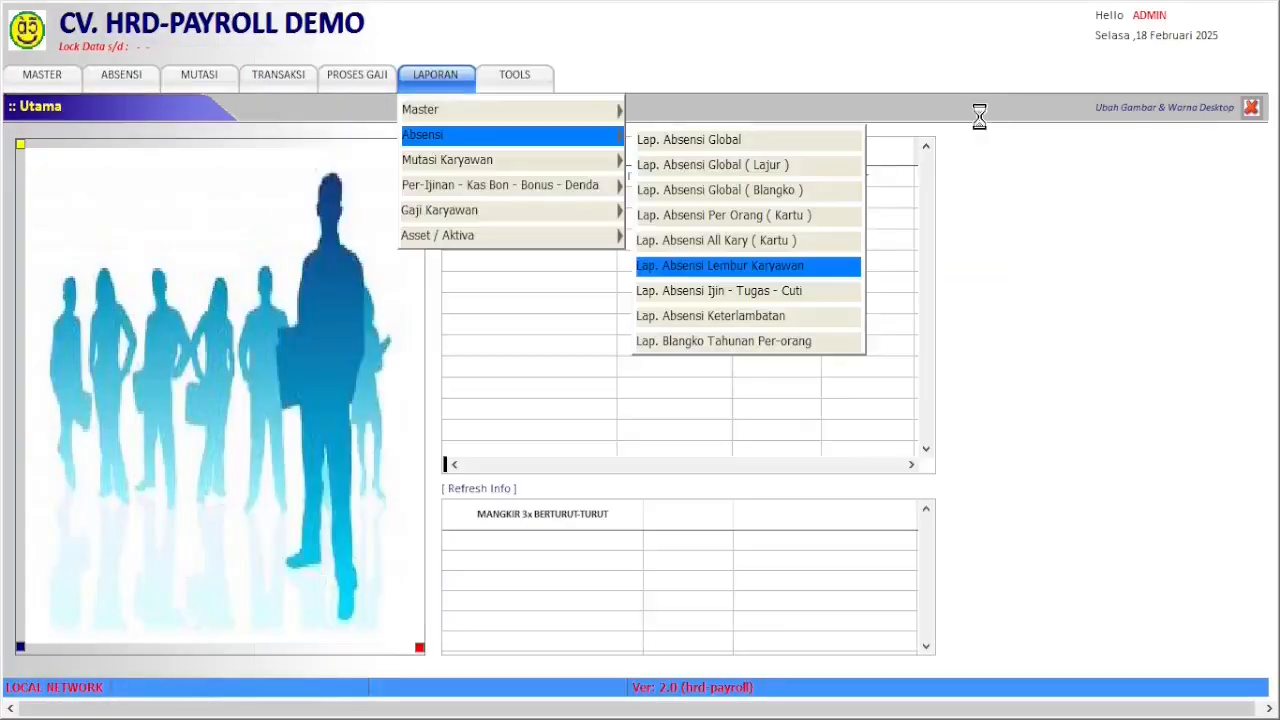
- Preview the Lap. Absensi Ijin - Tugas - Cuti report for all absence types, 01-02-2025 to 28-02-2025, closing the preview and its filter form
left_click(819, 296)
left_click(868, 568)
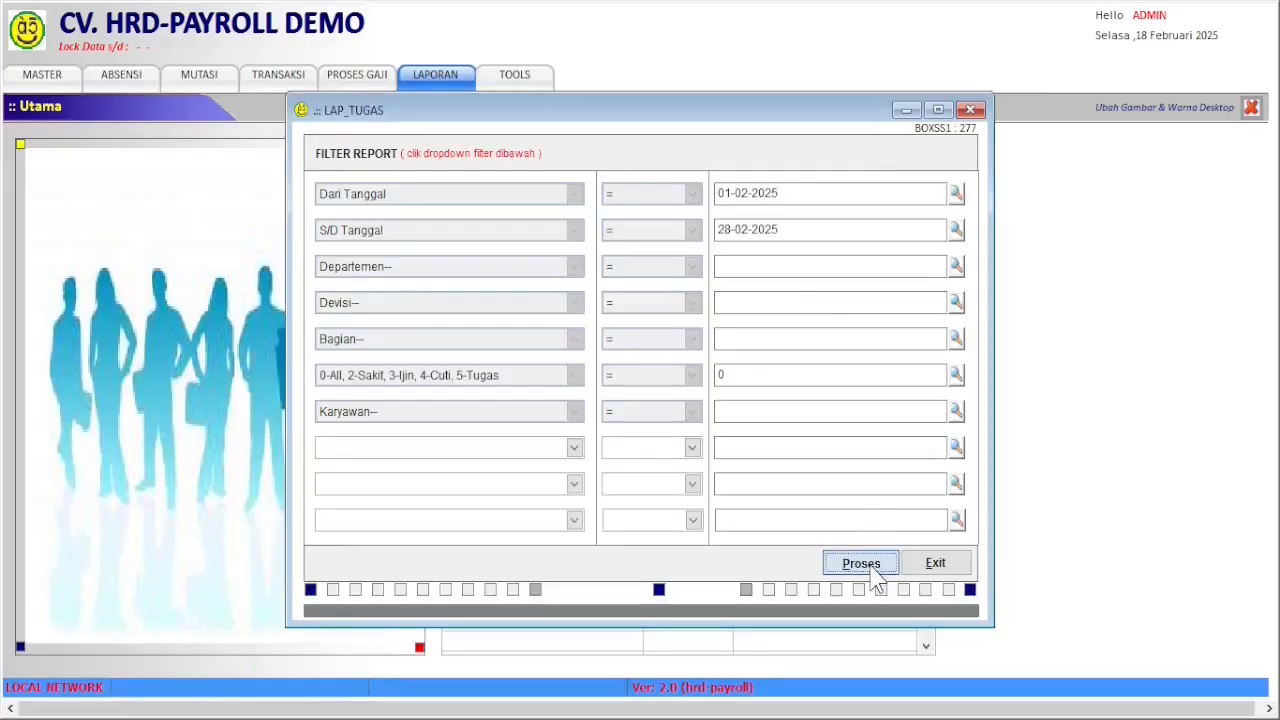
left_click(555, 347)
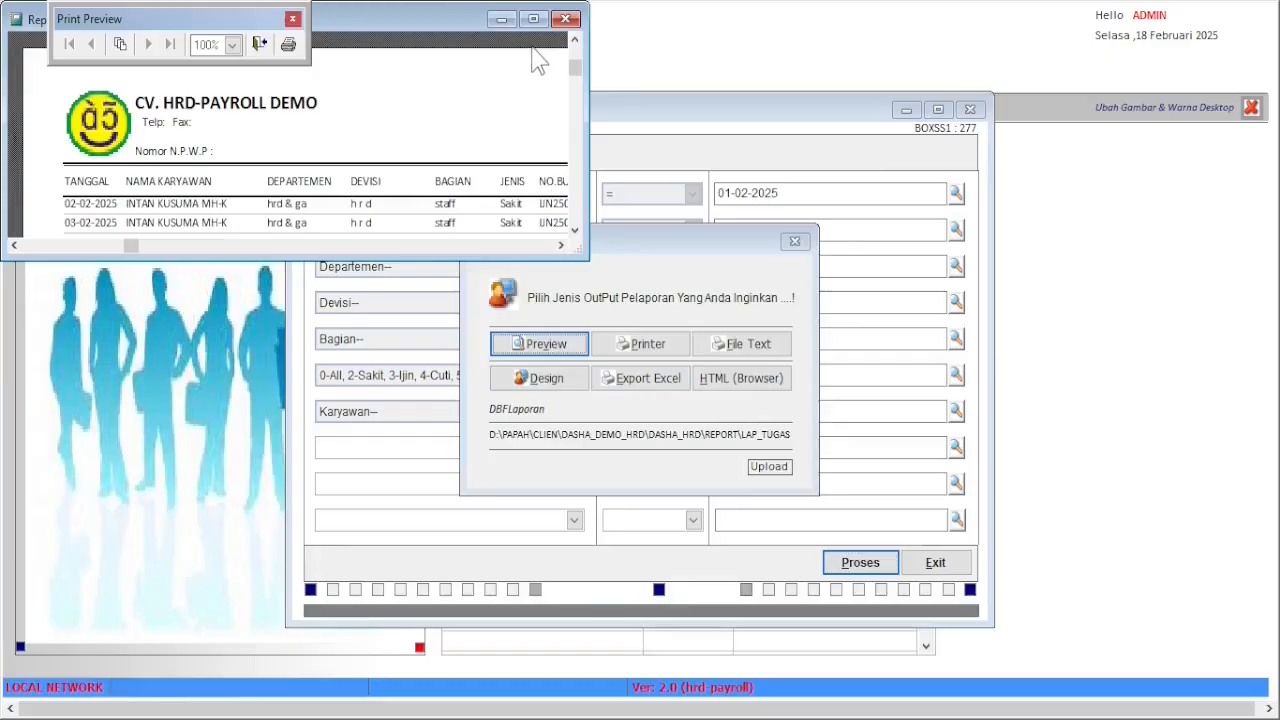
left_click(533, 19)
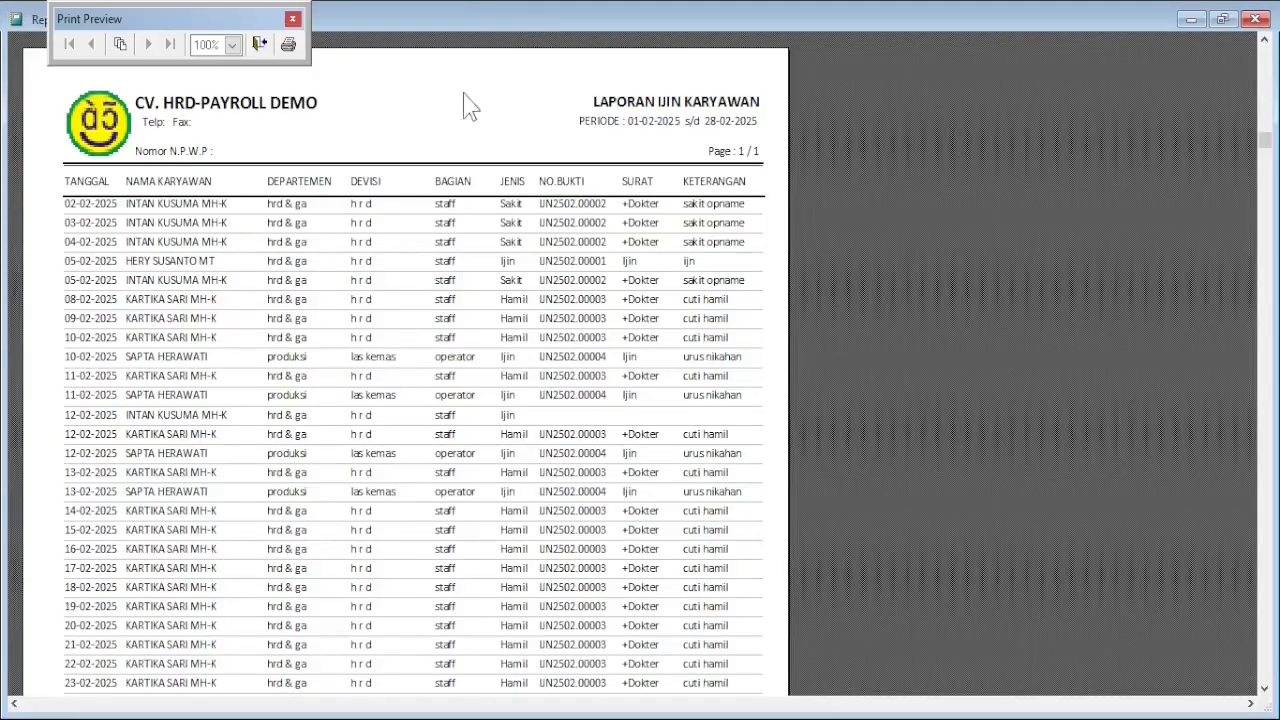
left_click(259, 44)
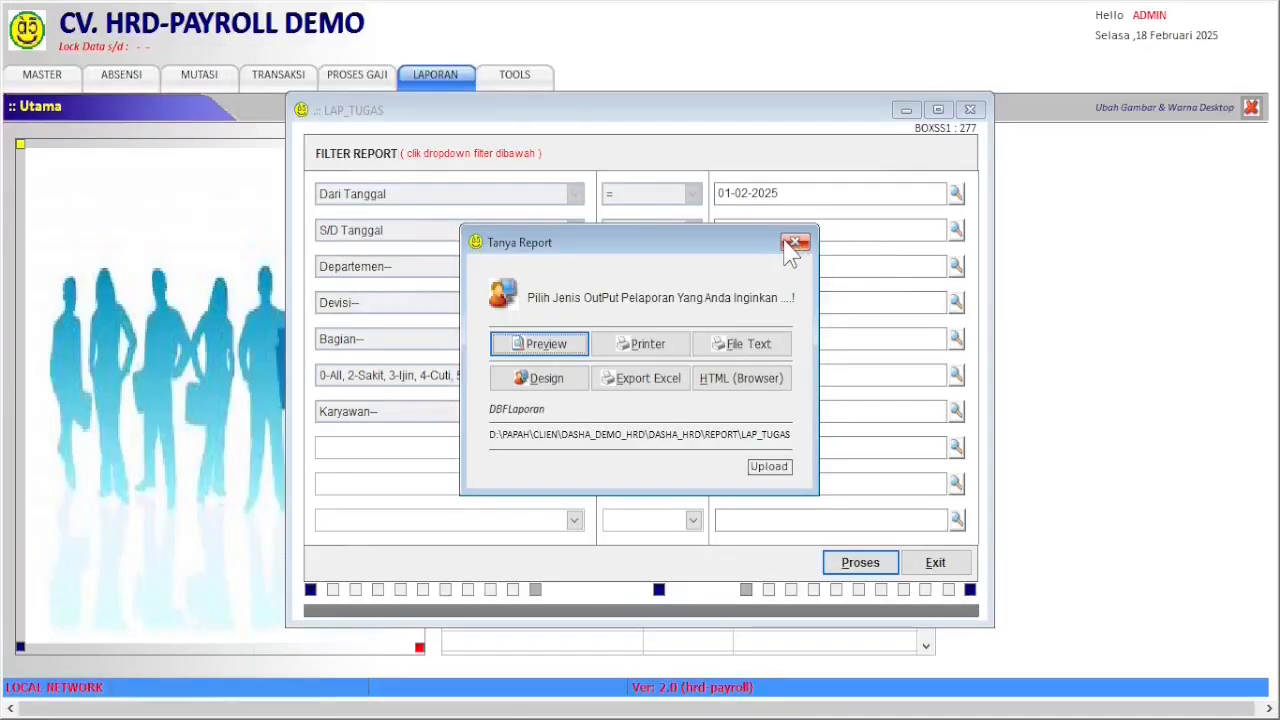
left_click(795, 242)
left_click(969, 109)
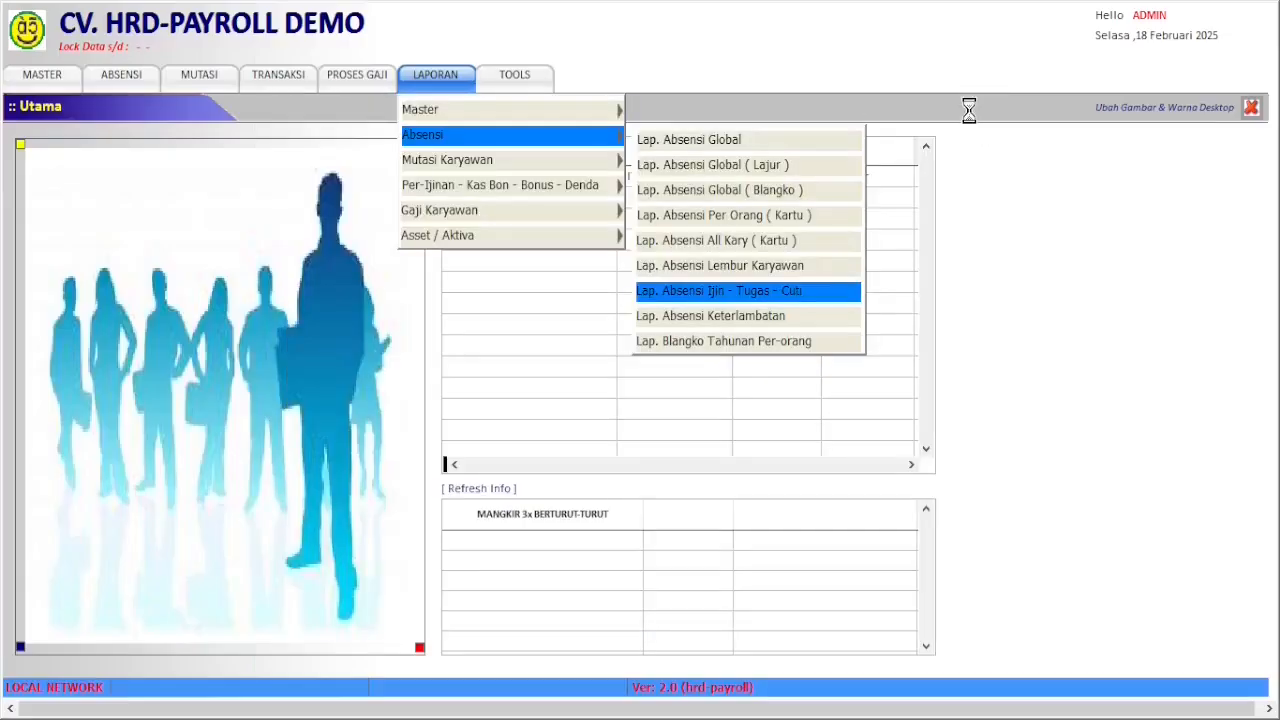
- Preview the Lap. Absensi Keterlambatan report as a recap for 01-02-2025 to 28-02-2025, closing the preview and its filter form
left_click(815, 318)
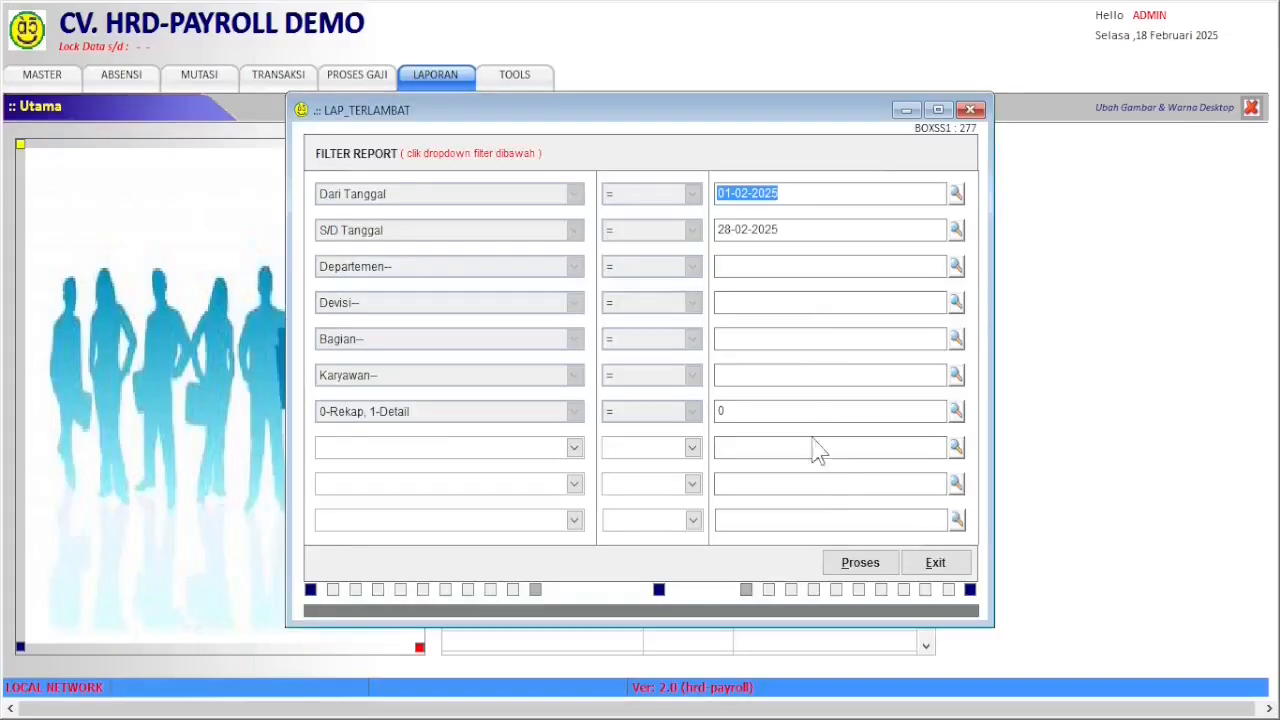
left_click(850, 561)
left_click(556, 344)
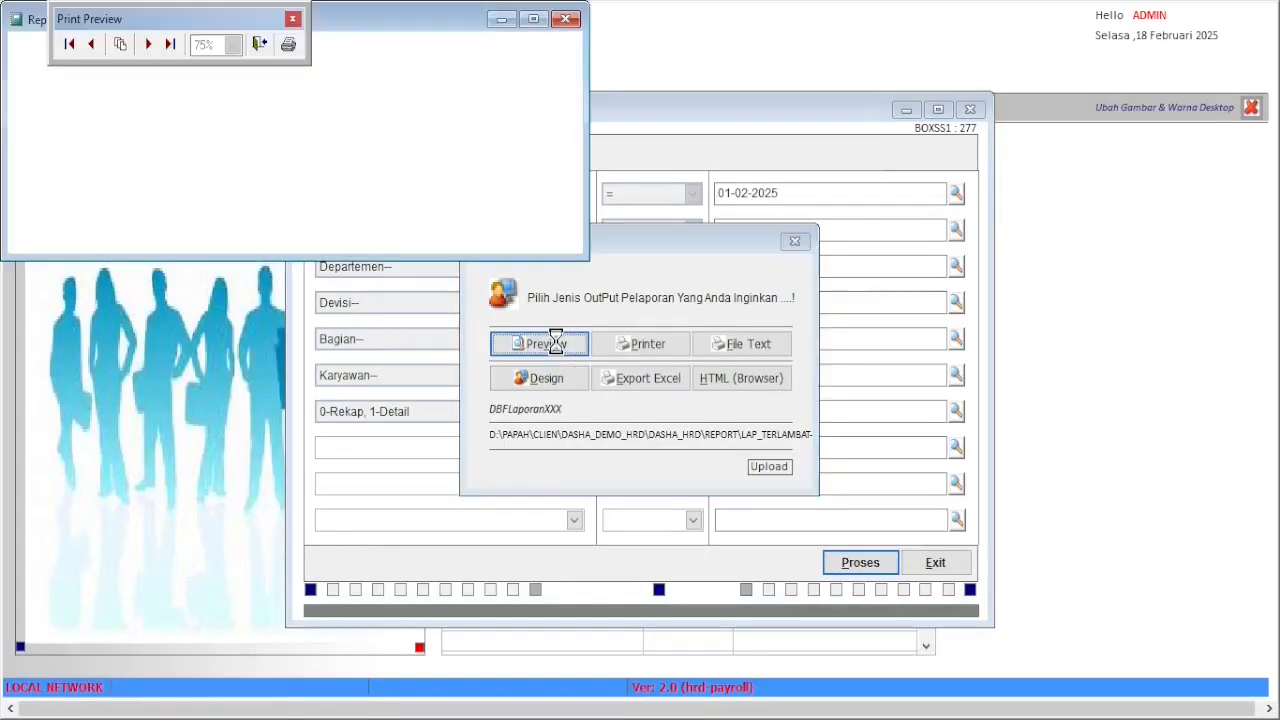
left_click(534, 20)
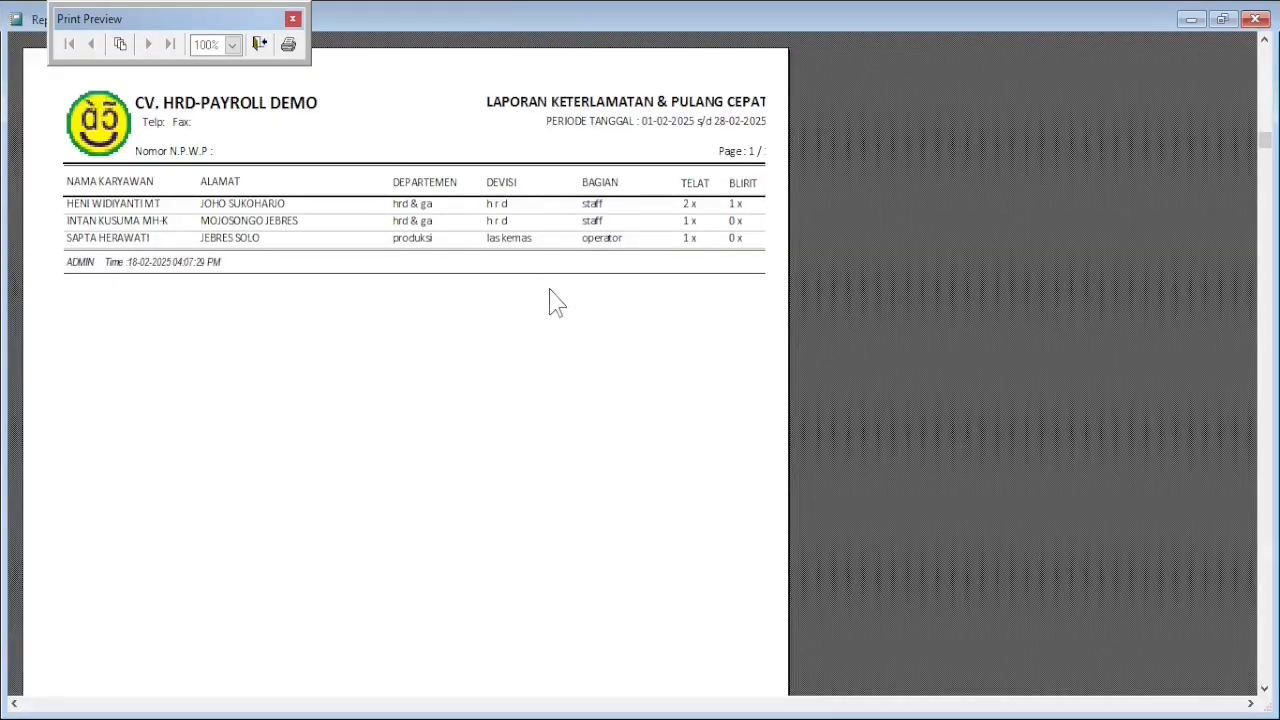
left_click(260, 46)
left_click(795, 242)
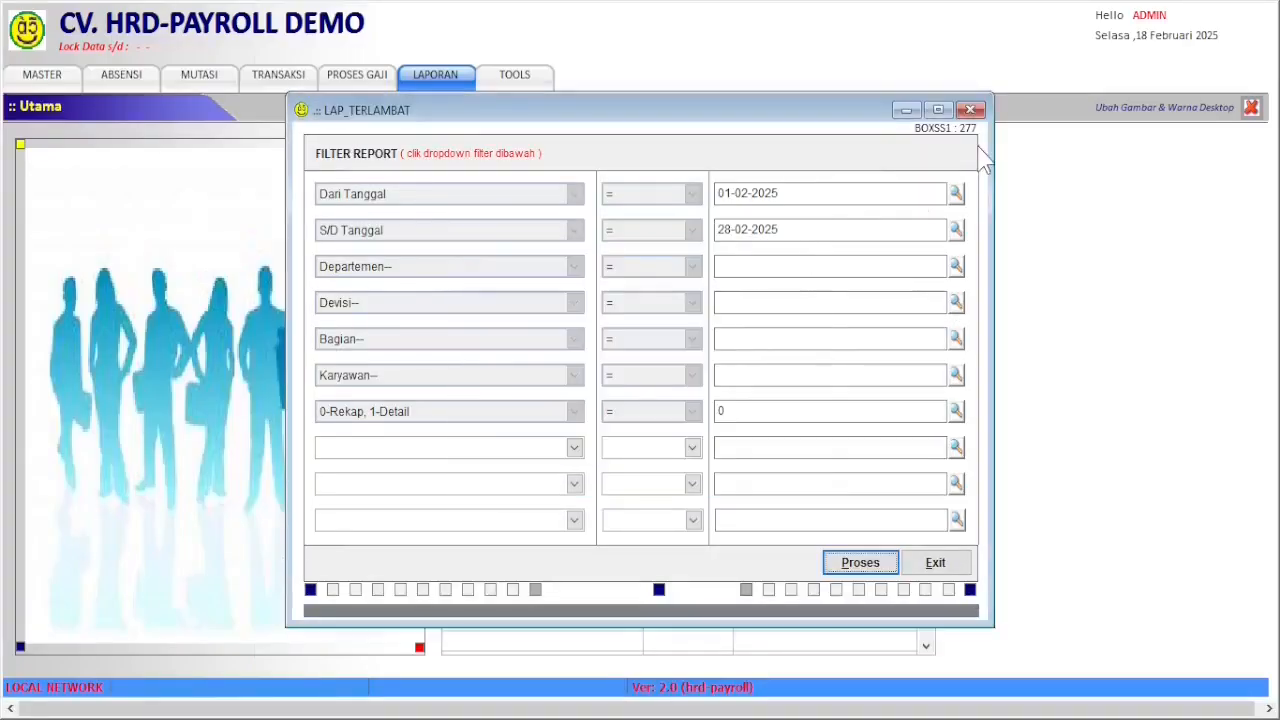
left_click(970, 109)
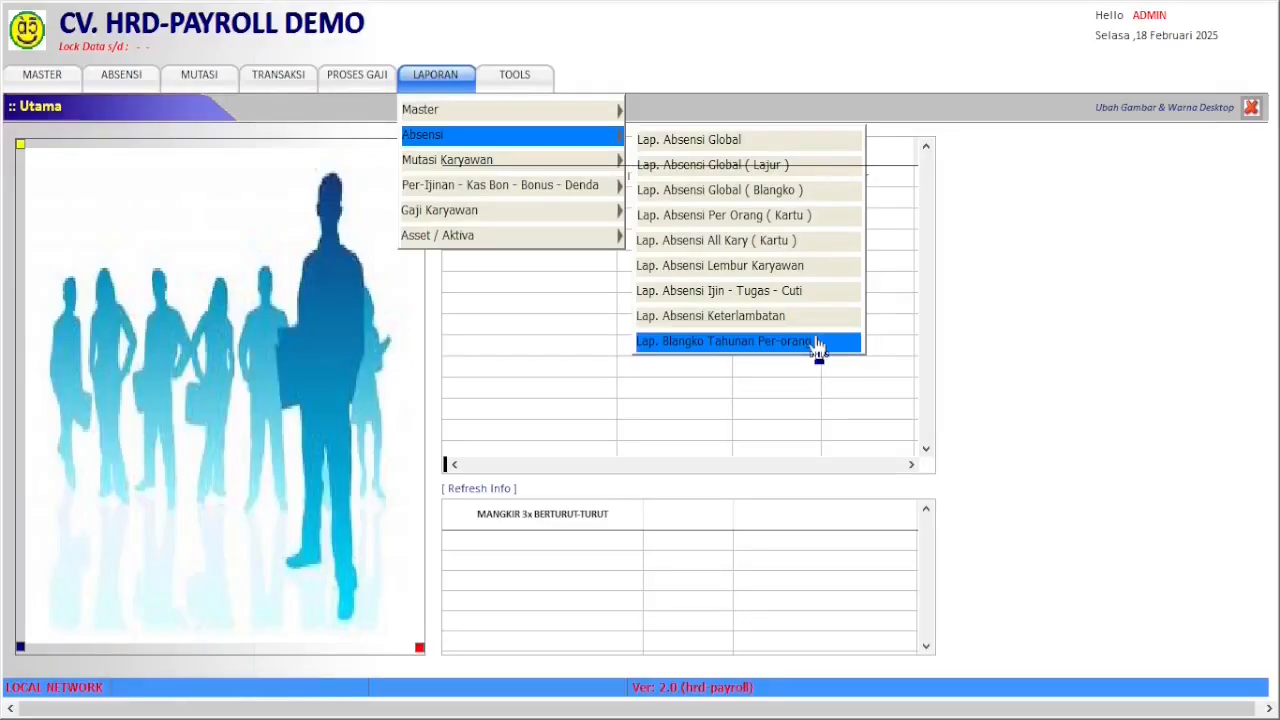
- Preview the Lap. Blangko Tahunan Per-orang report for 2025 and the sixth listed employee, closing the preview and its filter form
left_click(818, 343)
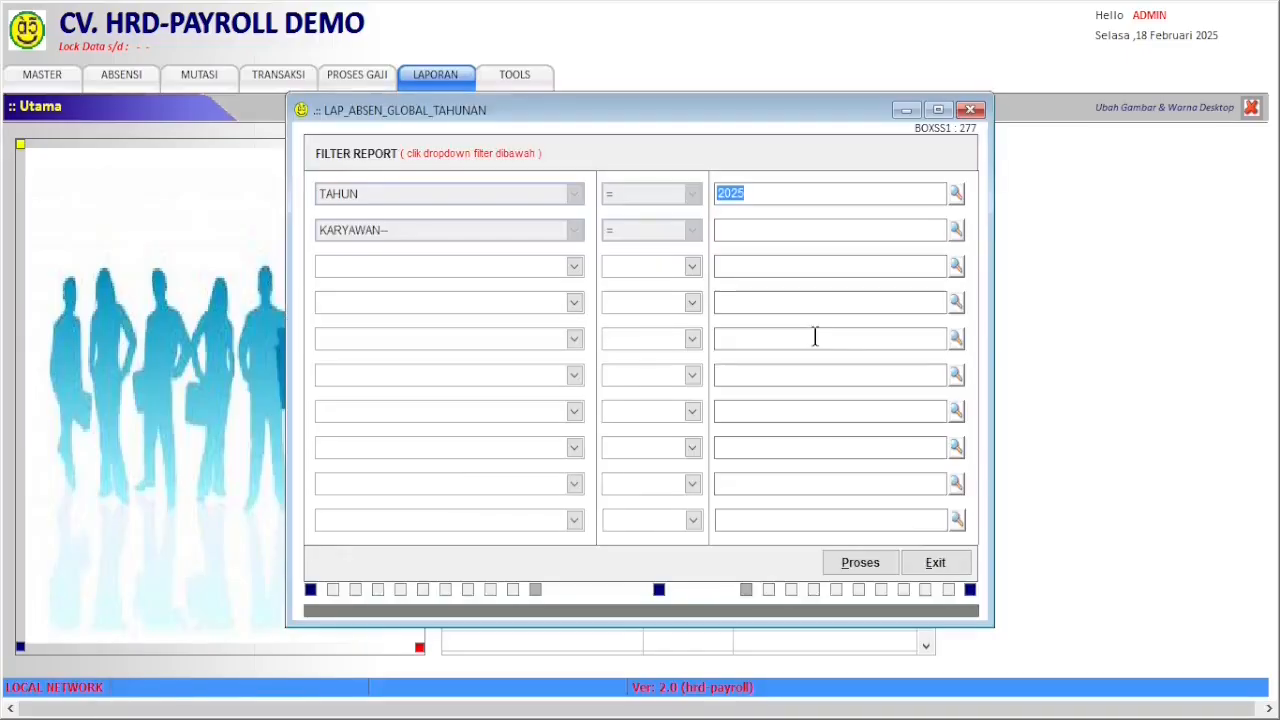
left_click(957, 231)
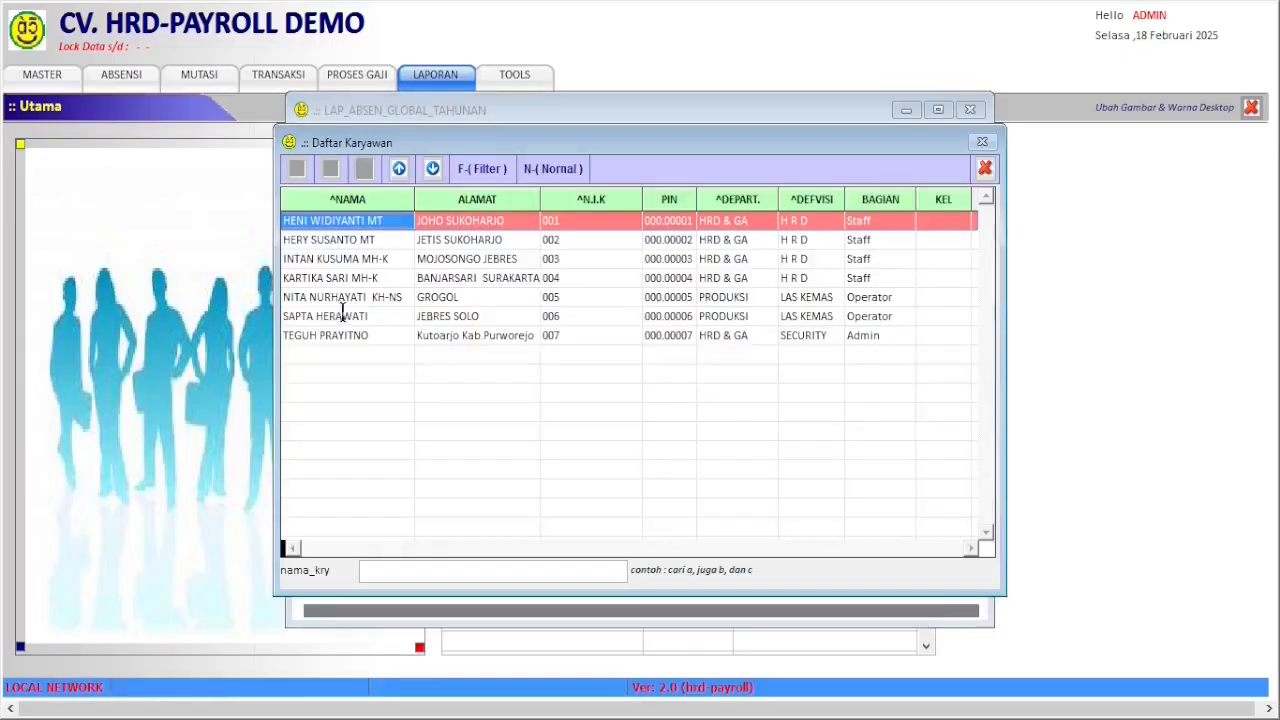
double_click(340, 307)
left_click(857, 563)
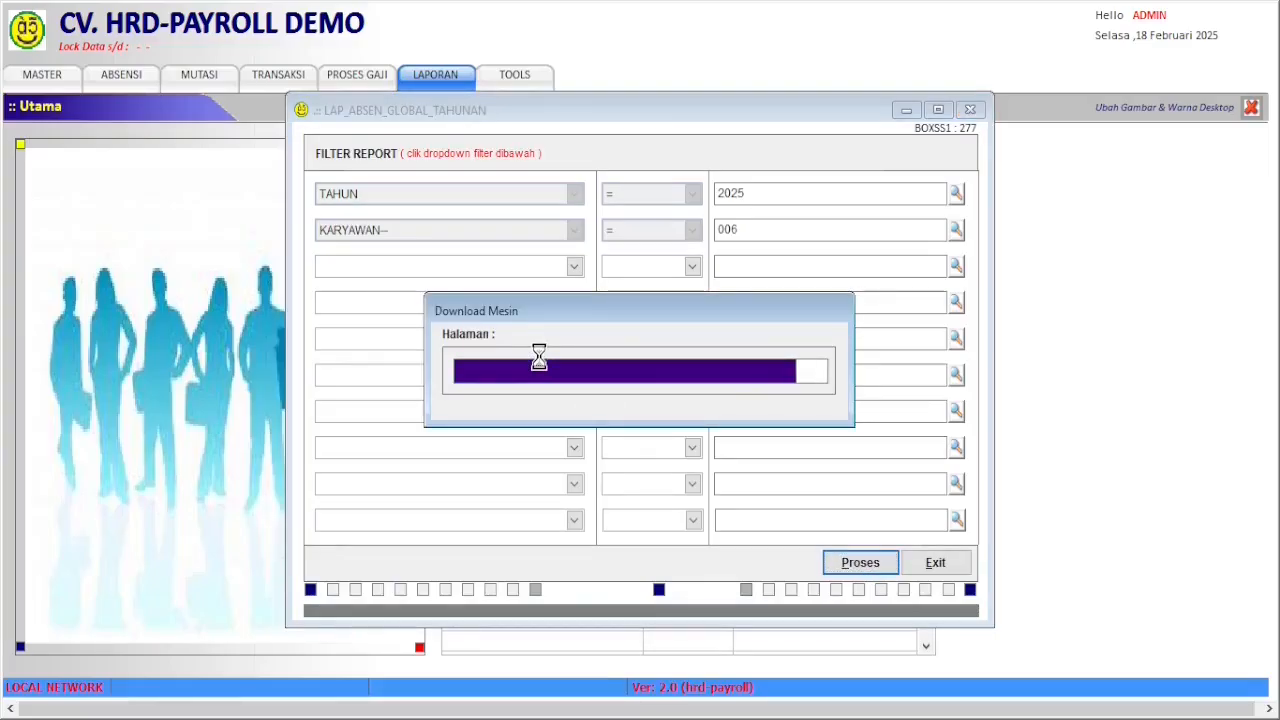
left_click(538, 347)
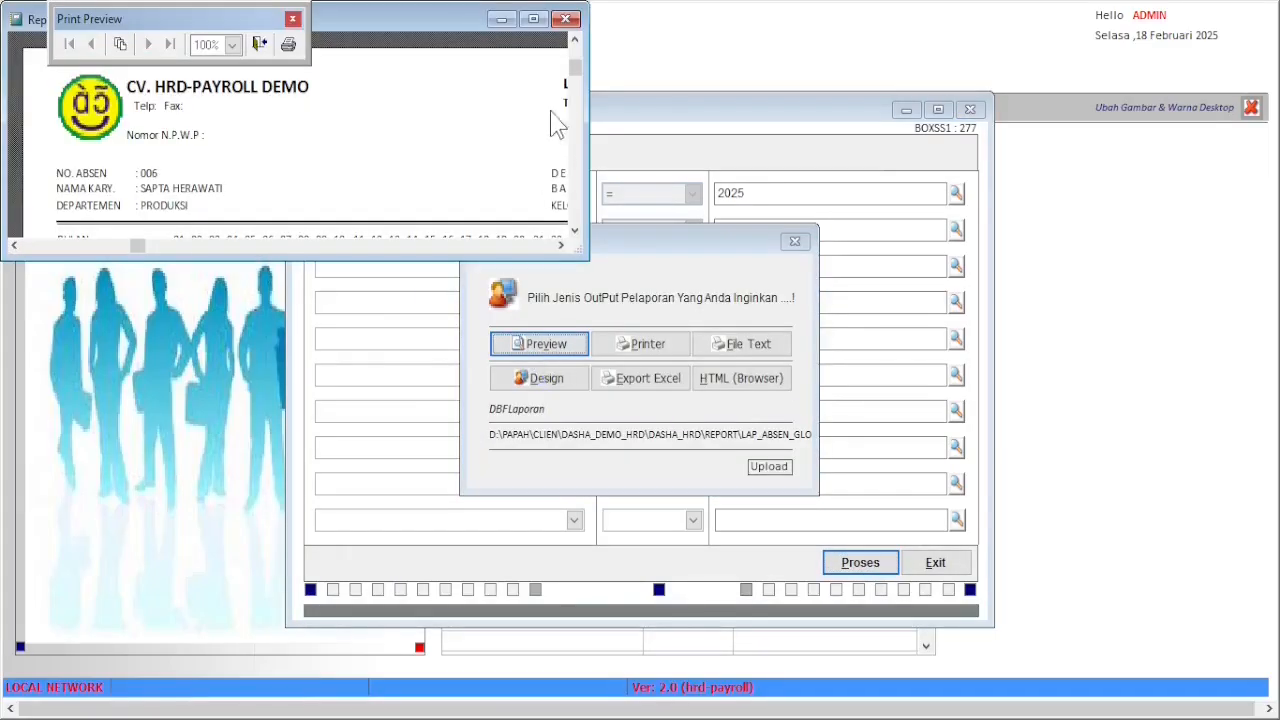
left_click(533, 19)
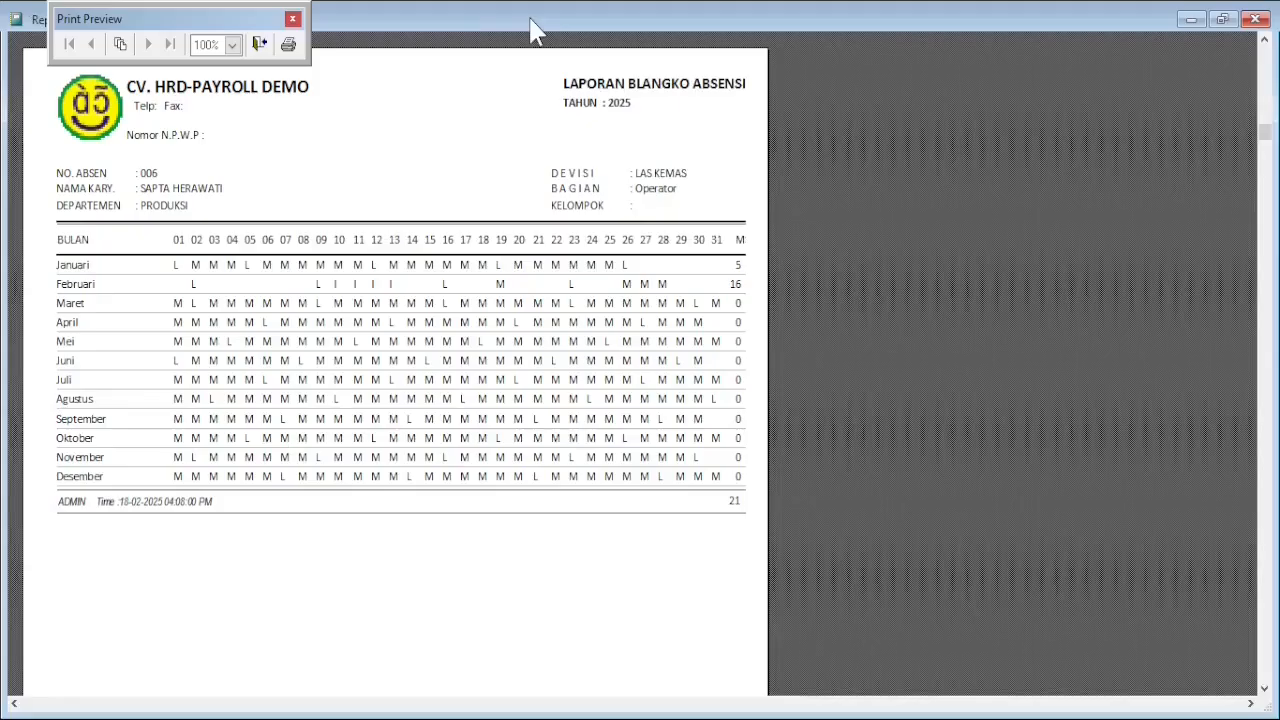
left_click(259, 44)
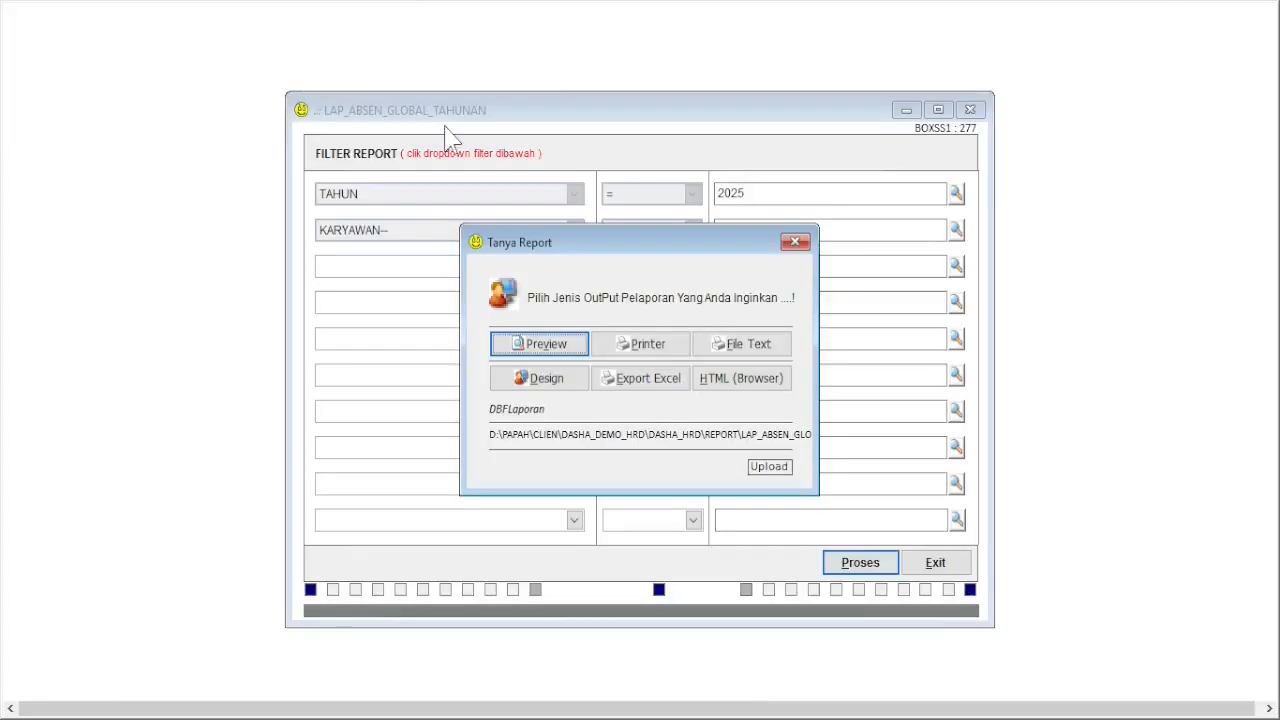
left_click(796, 243)
left_click(969, 109)
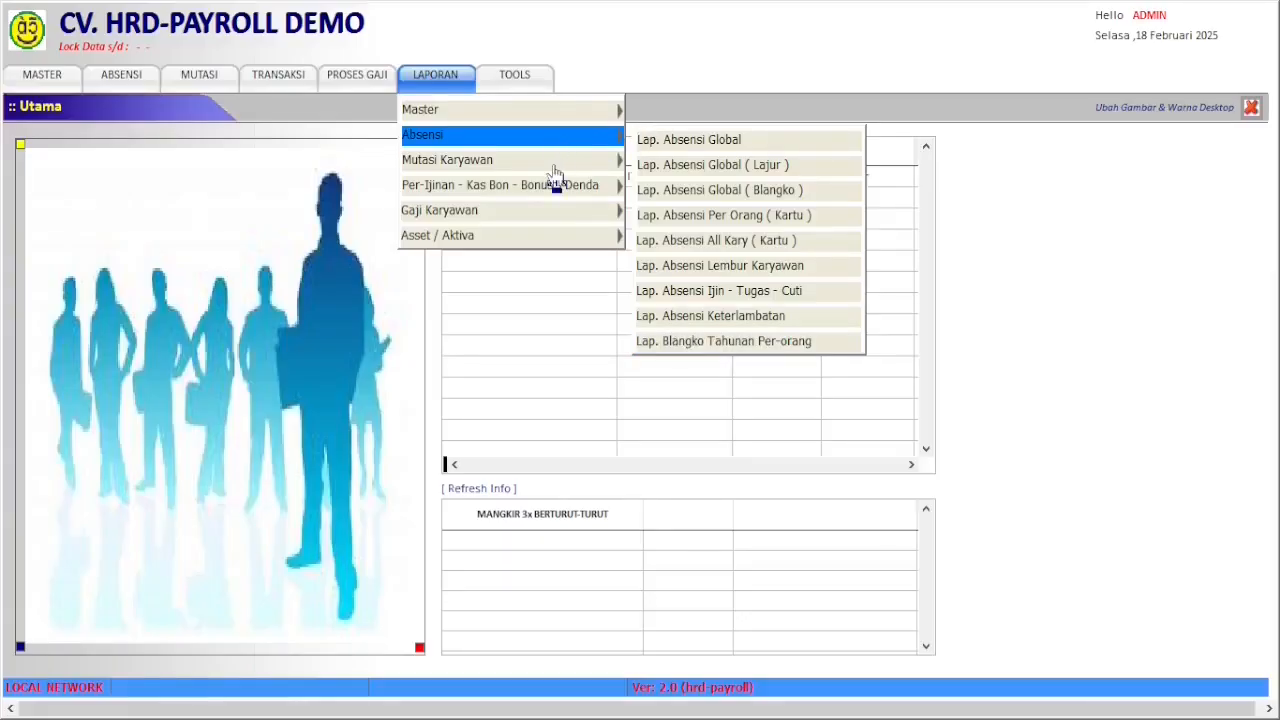
- Preview the Lap. Gaji Karyawan Detail report for February 2025 in an enlarged window, closing the preview and its filter form
mouse_move(554, 168)
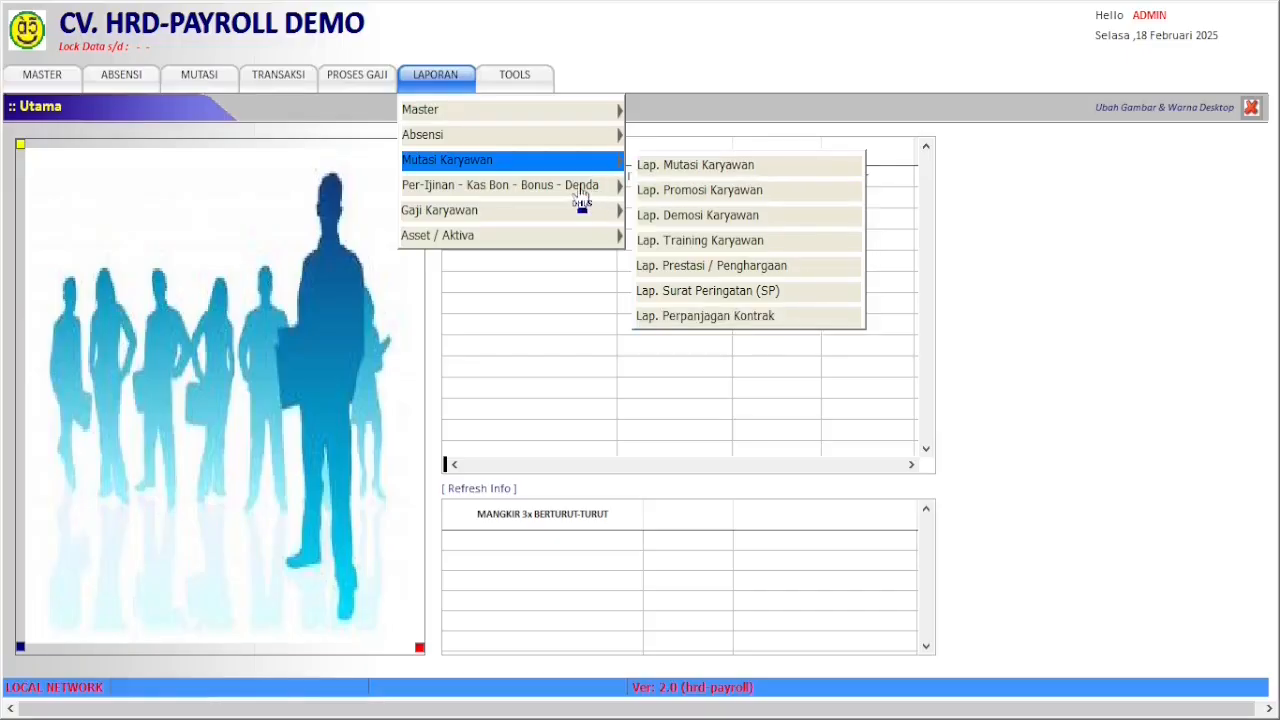
mouse_move(580, 192)
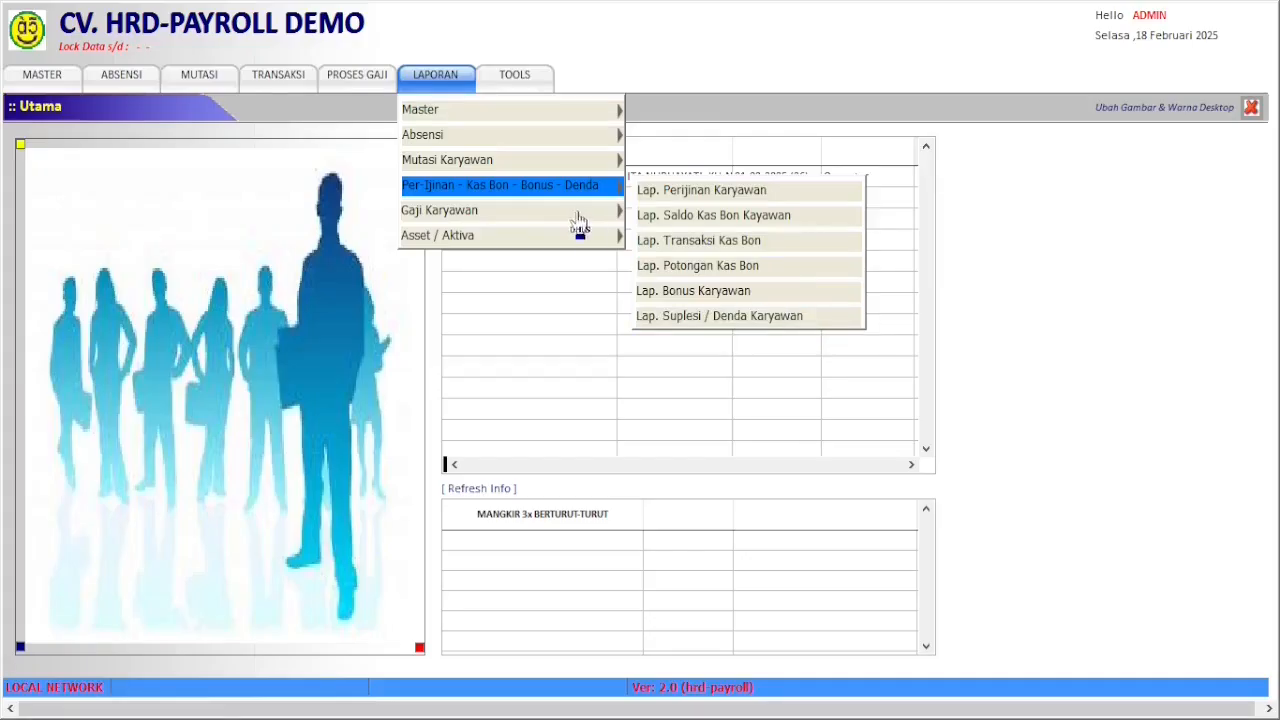
mouse_move(550, 217)
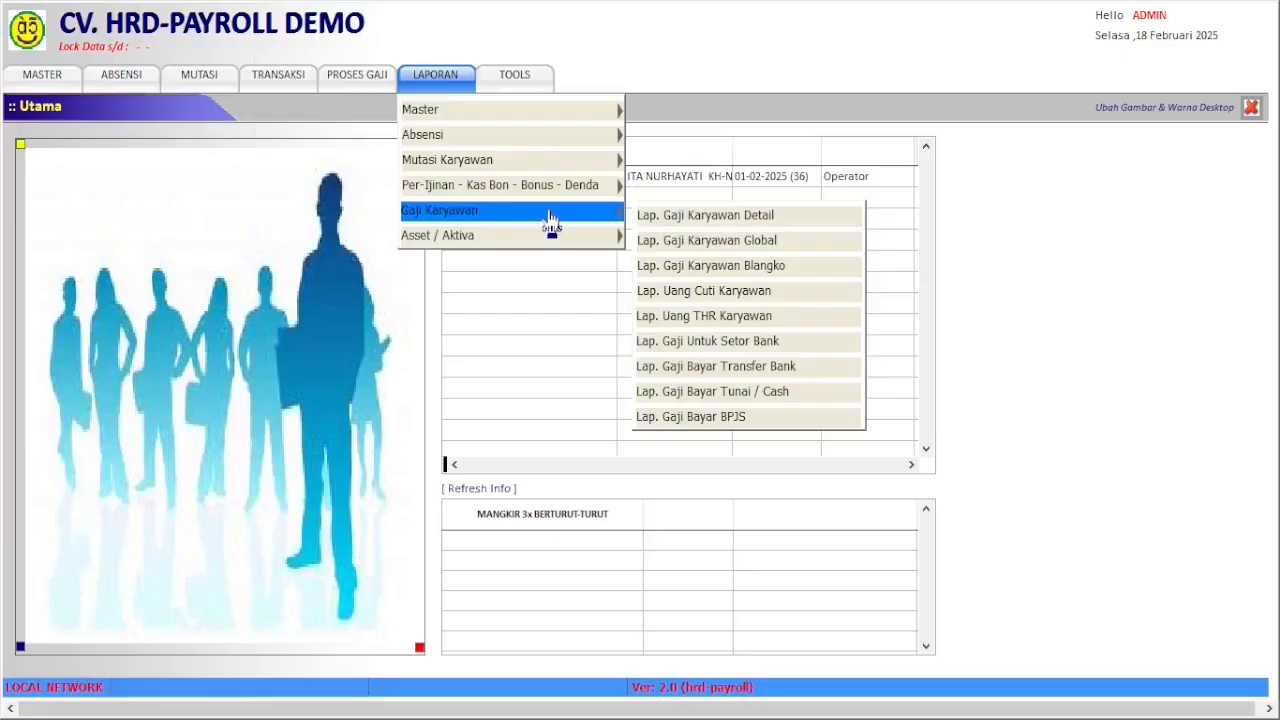
left_click(772, 222)
left_click(858, 570)
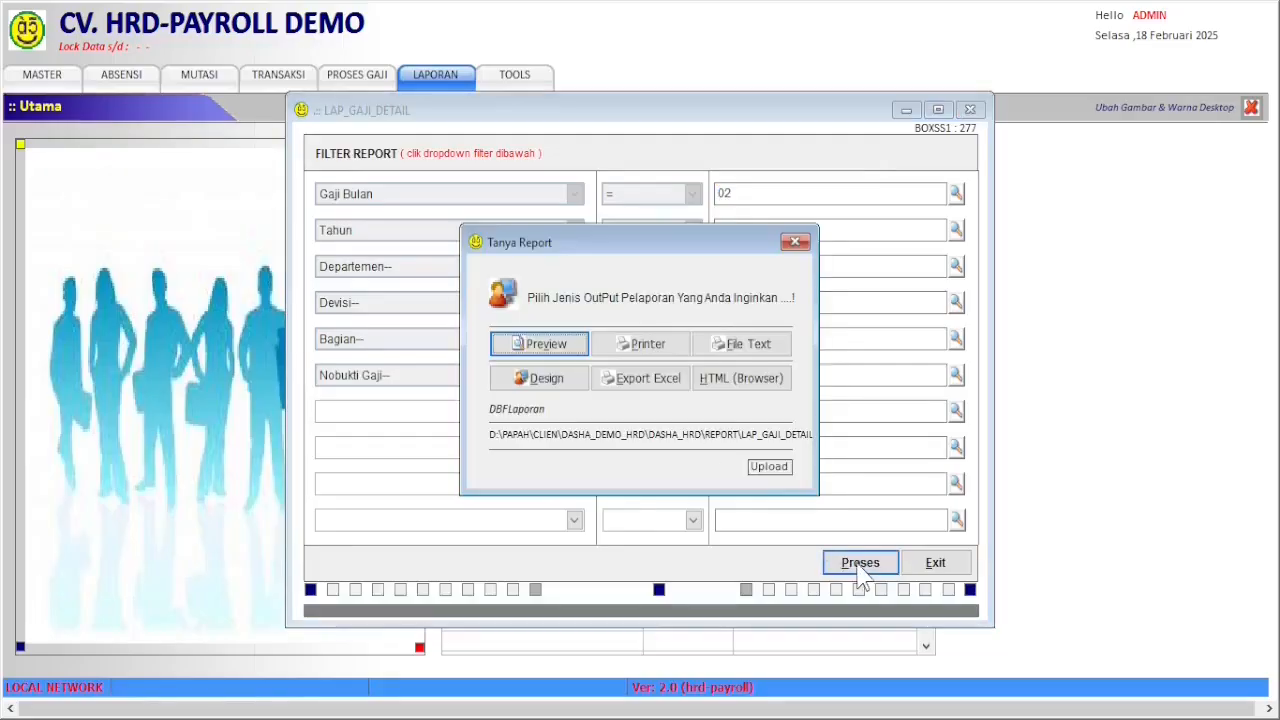
left_click(558, 344)
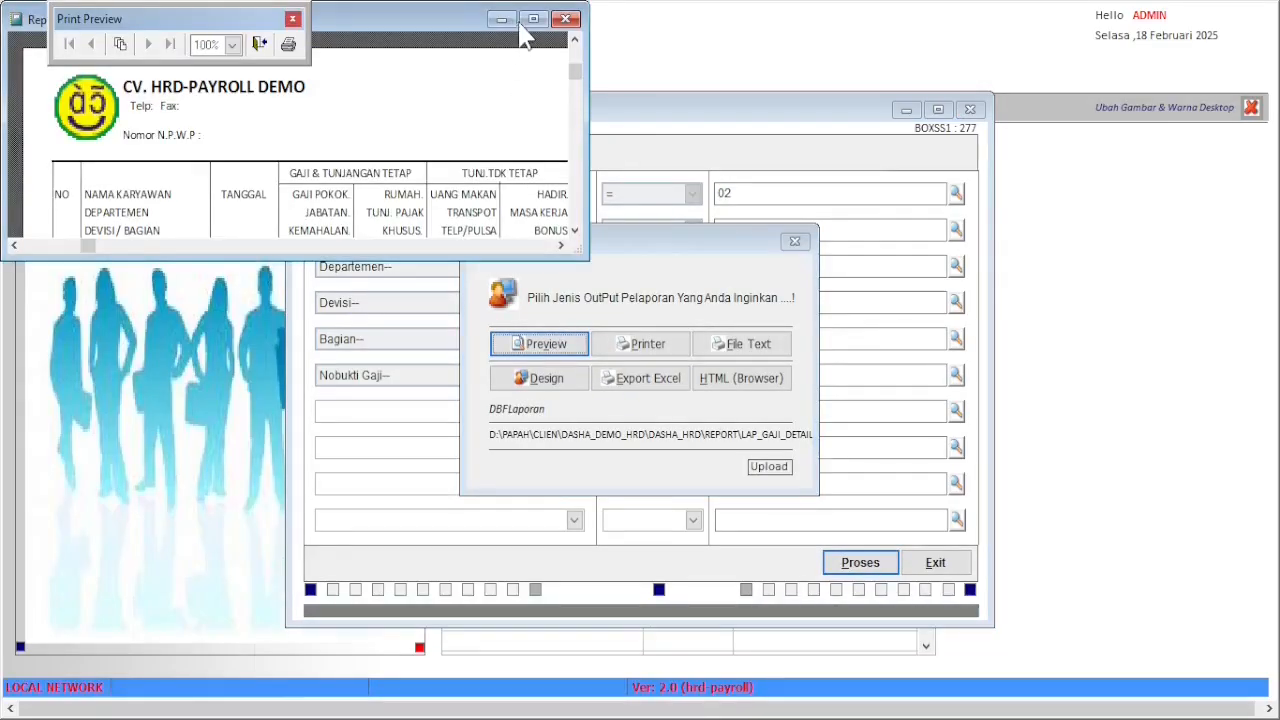
left_click(533, 20)
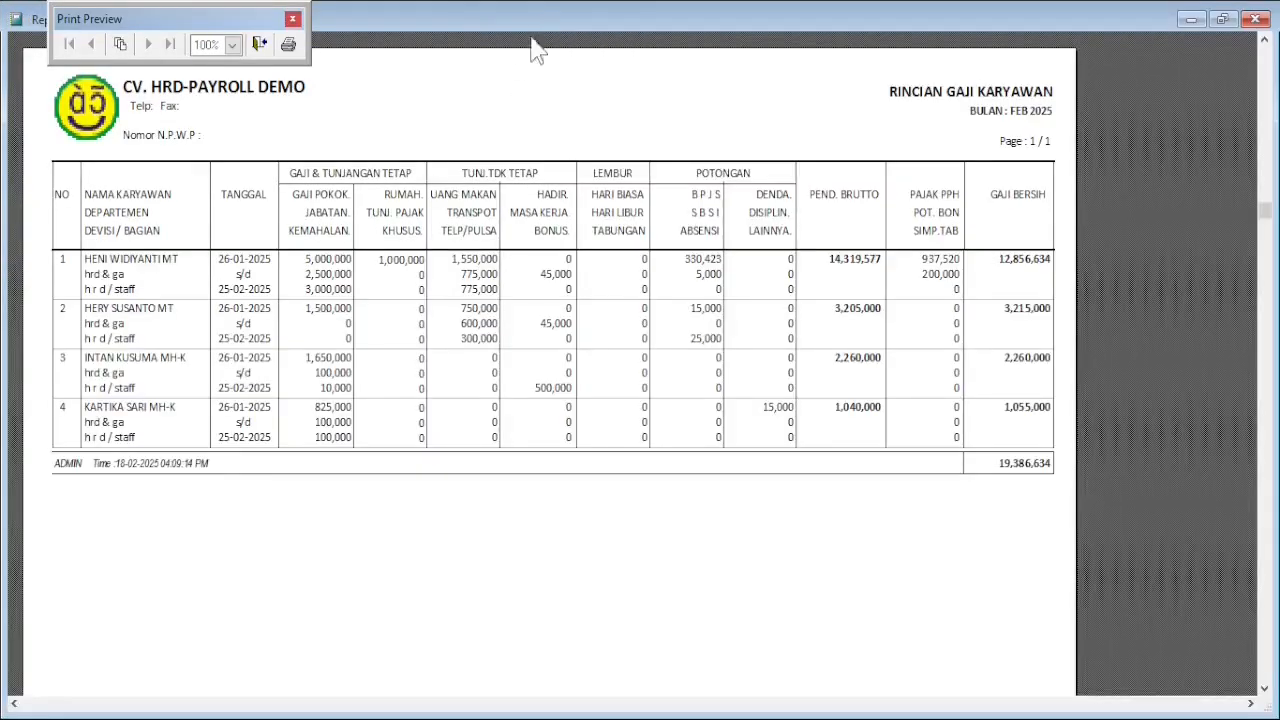
left_click(259, 44)
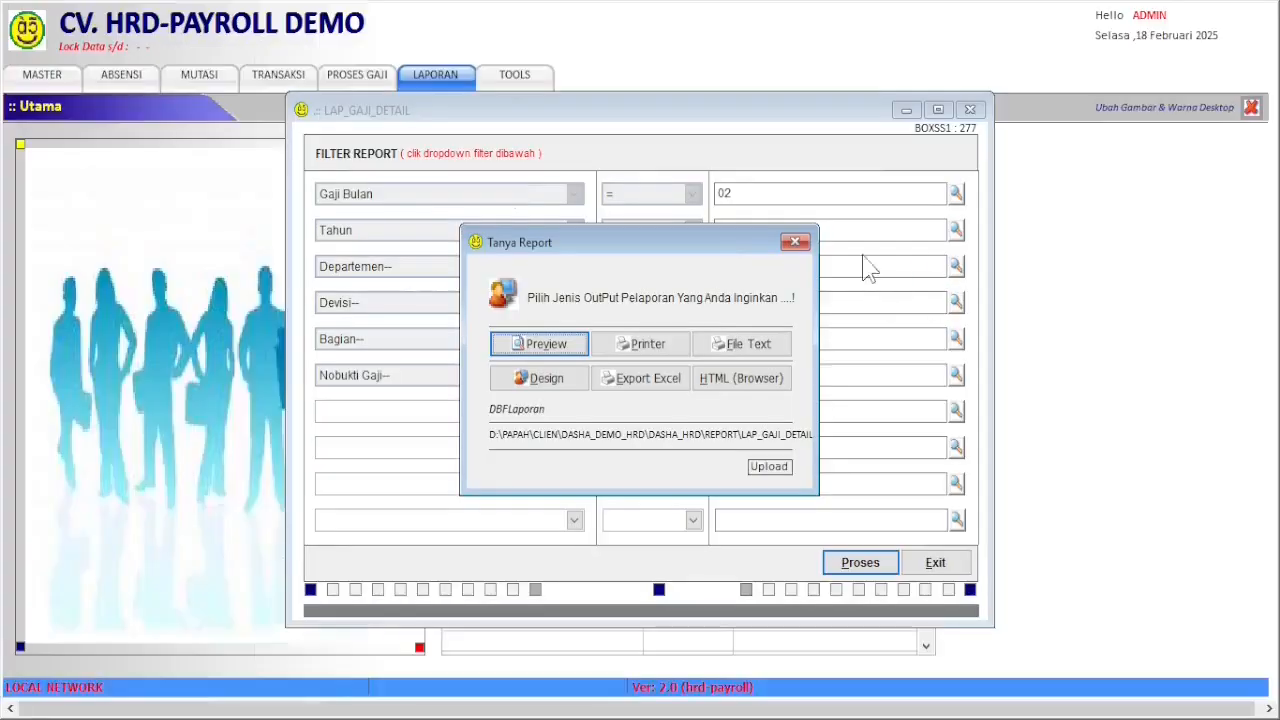
left_click(795, 242)
left_click(970, 109)
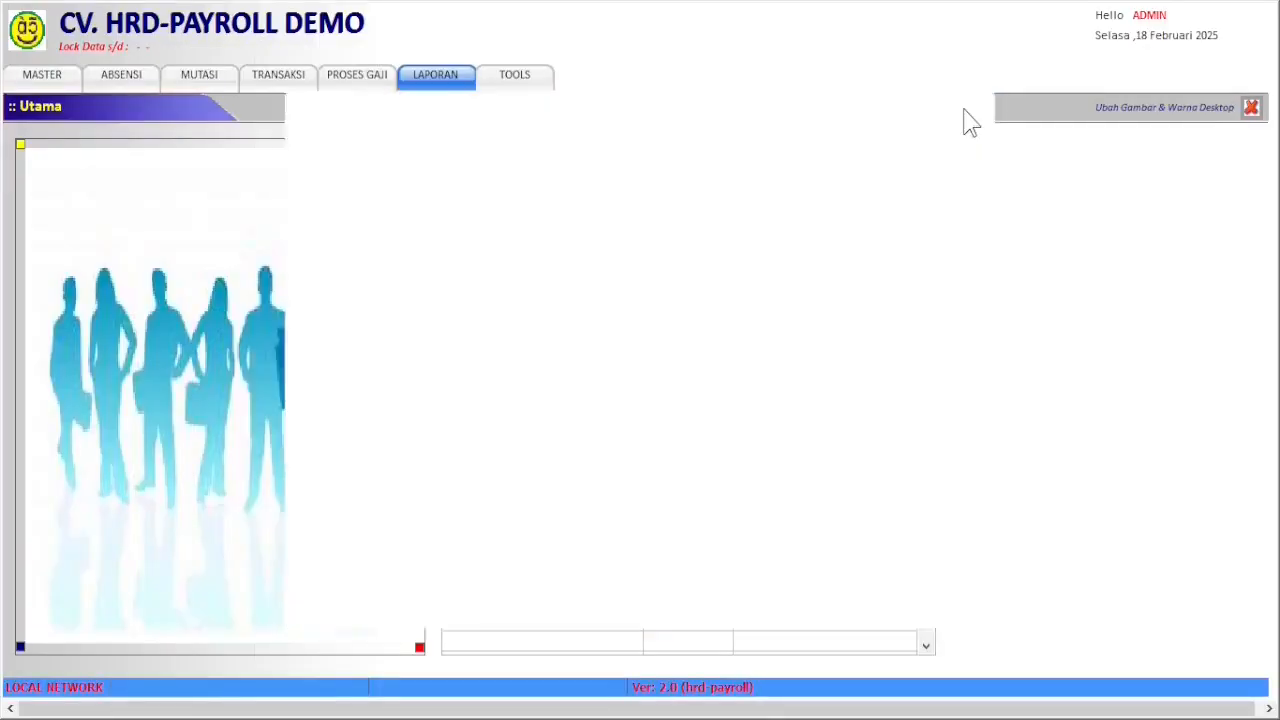
- Preview the Lap. Gaji Karyawan Global report for month 02 of 2025, enlarging it and closing the preview and its filter form
left_click(435, 74)
mouse_move(440, 210)
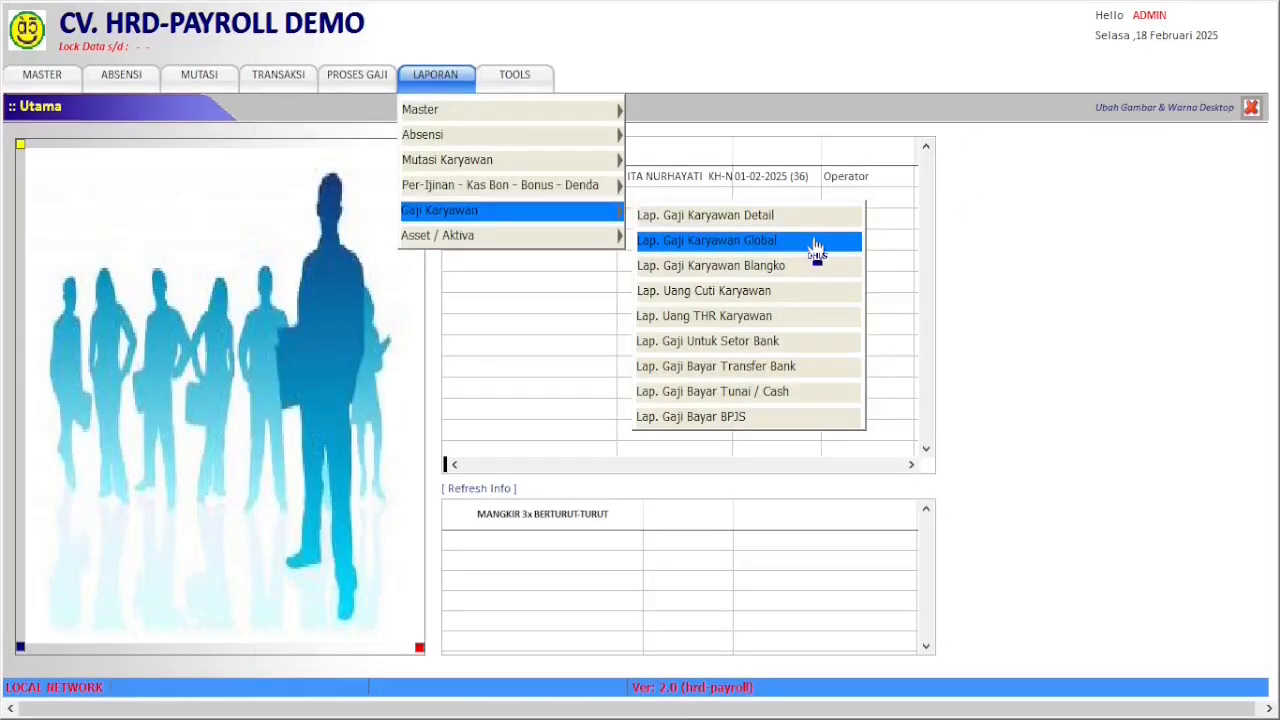
left_click(815, 242)
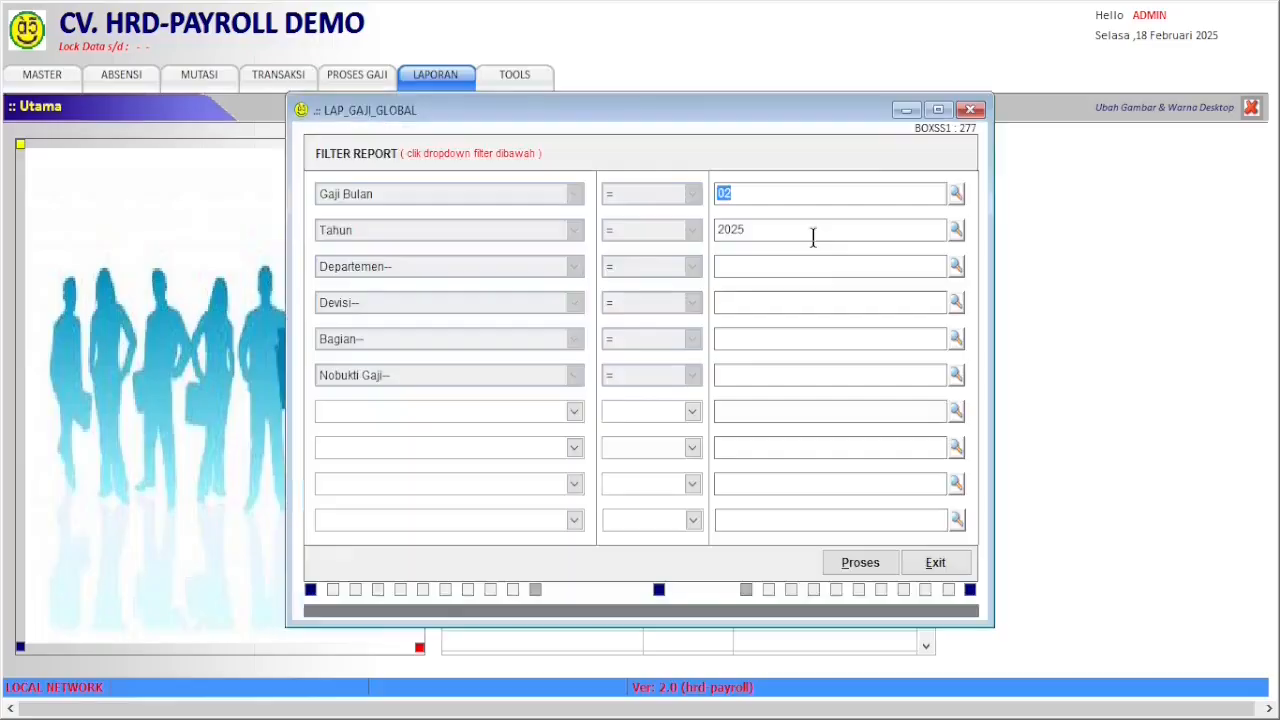
left_click(860, 562)
left_click(557, 352)
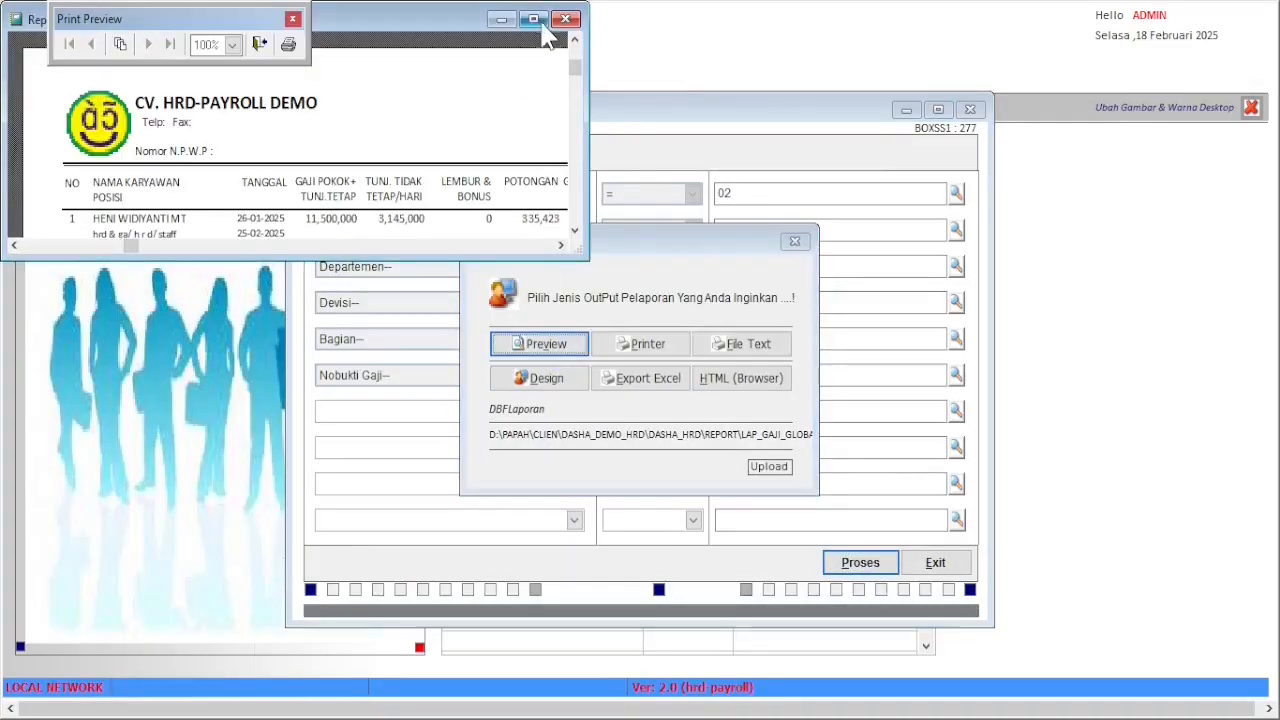
left_click(543, 22)
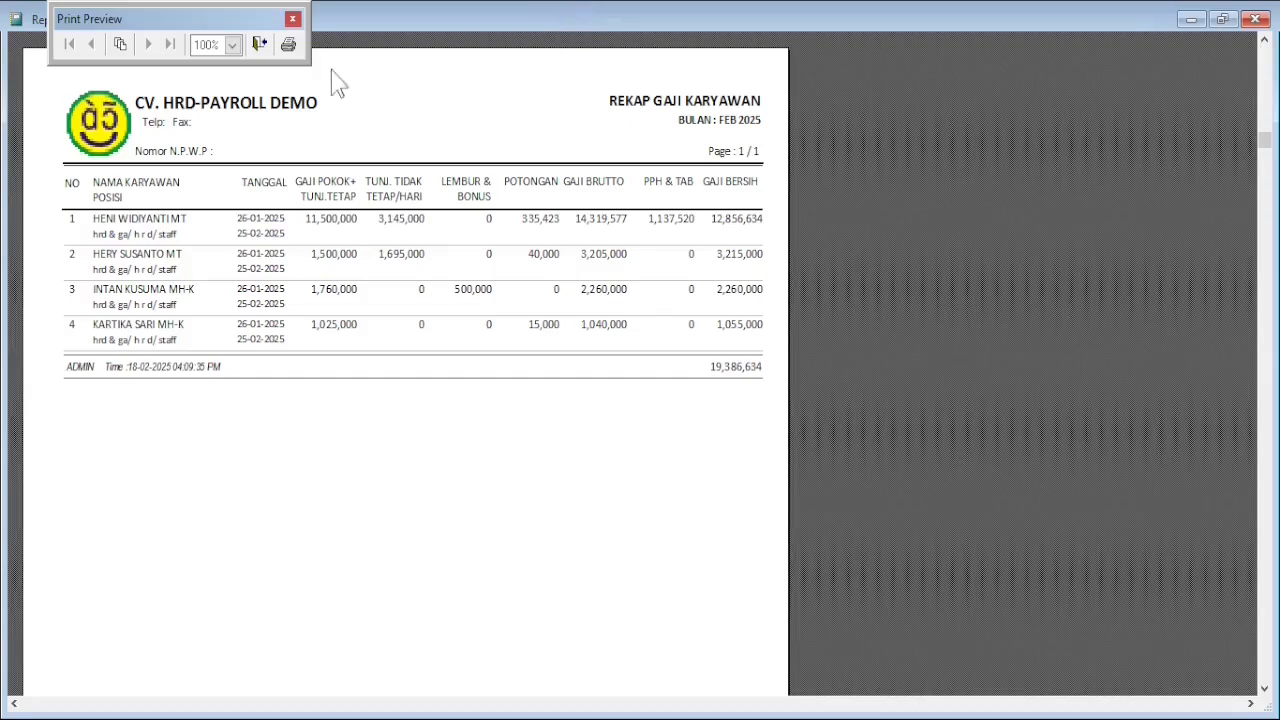
left_click(259, 44)
left_click(795, 238)
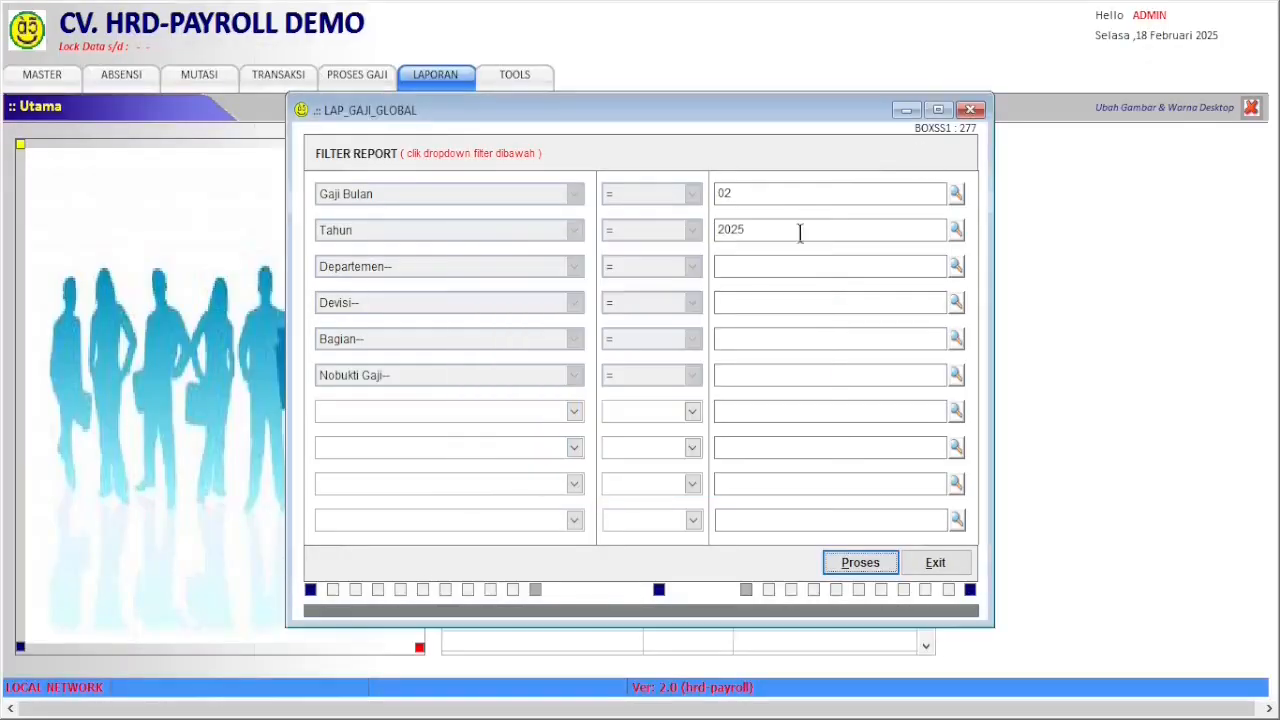
left_click(969, 110)
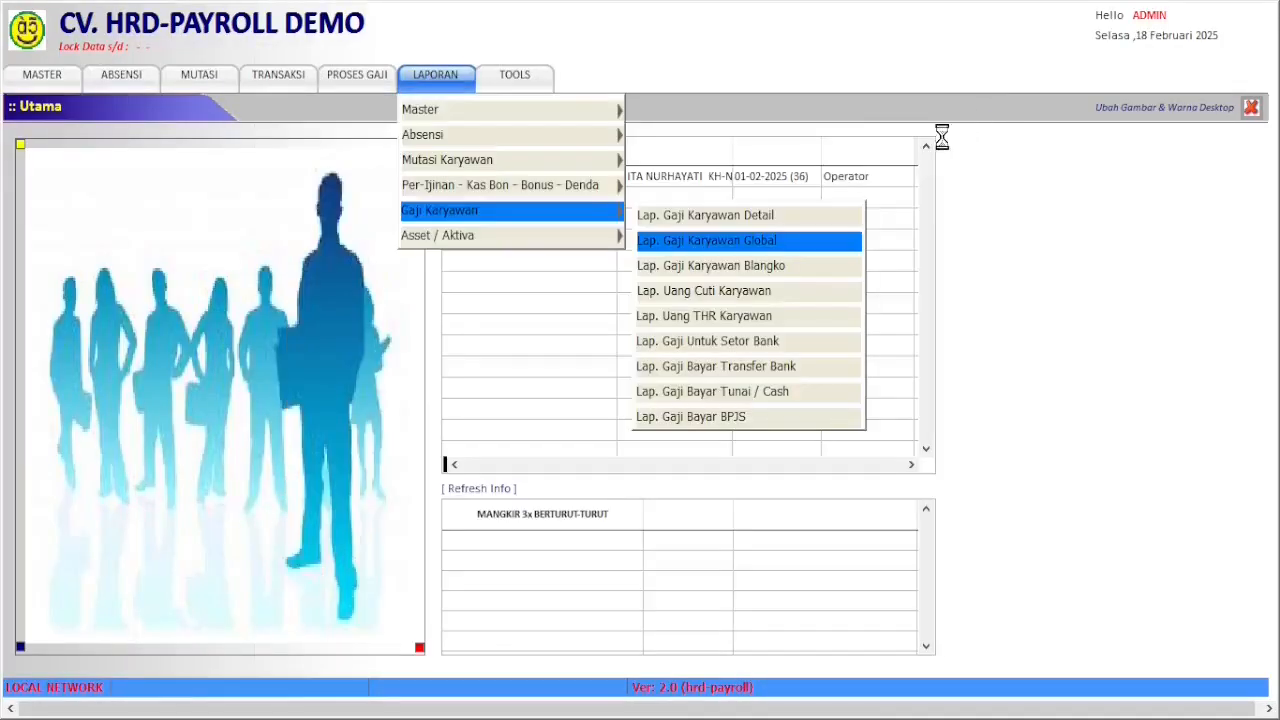
- Preview the Lap. Gaji Karyawan Blangko report for month 02 of 2025, closing the preview and its filter form
left_click(811, 266)
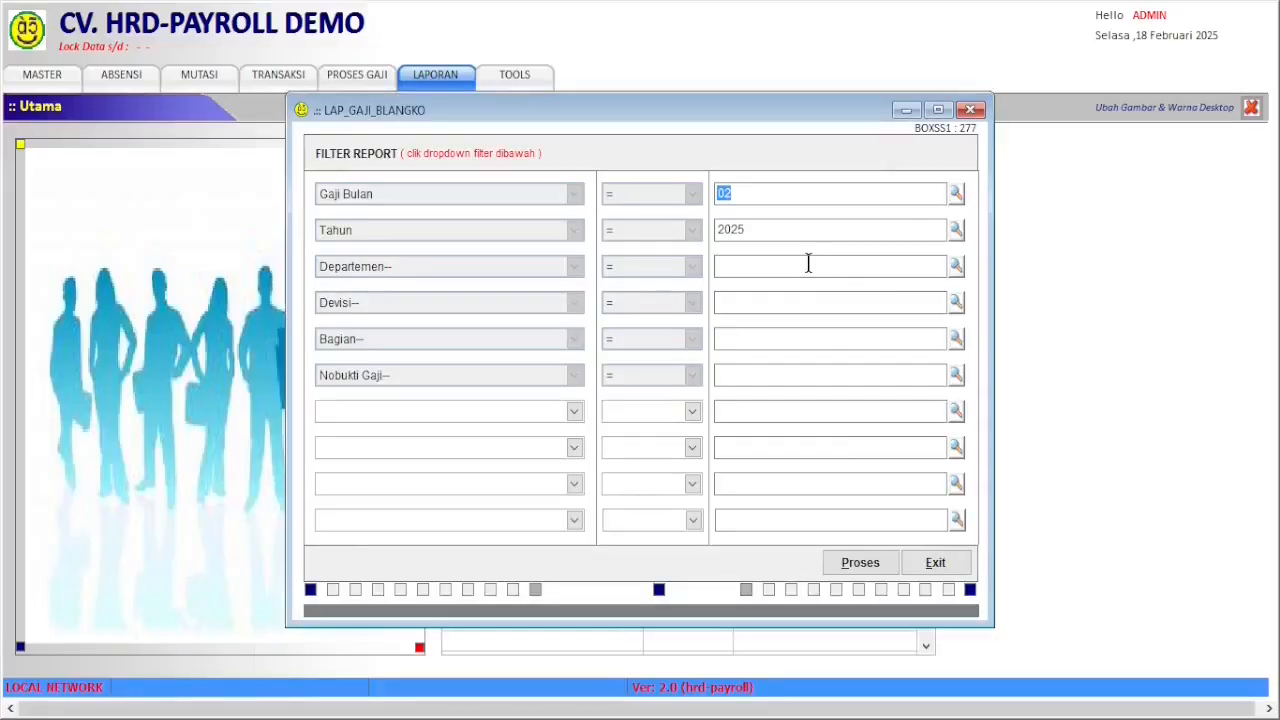
left_click(860, 562)
left_click(545, 343)
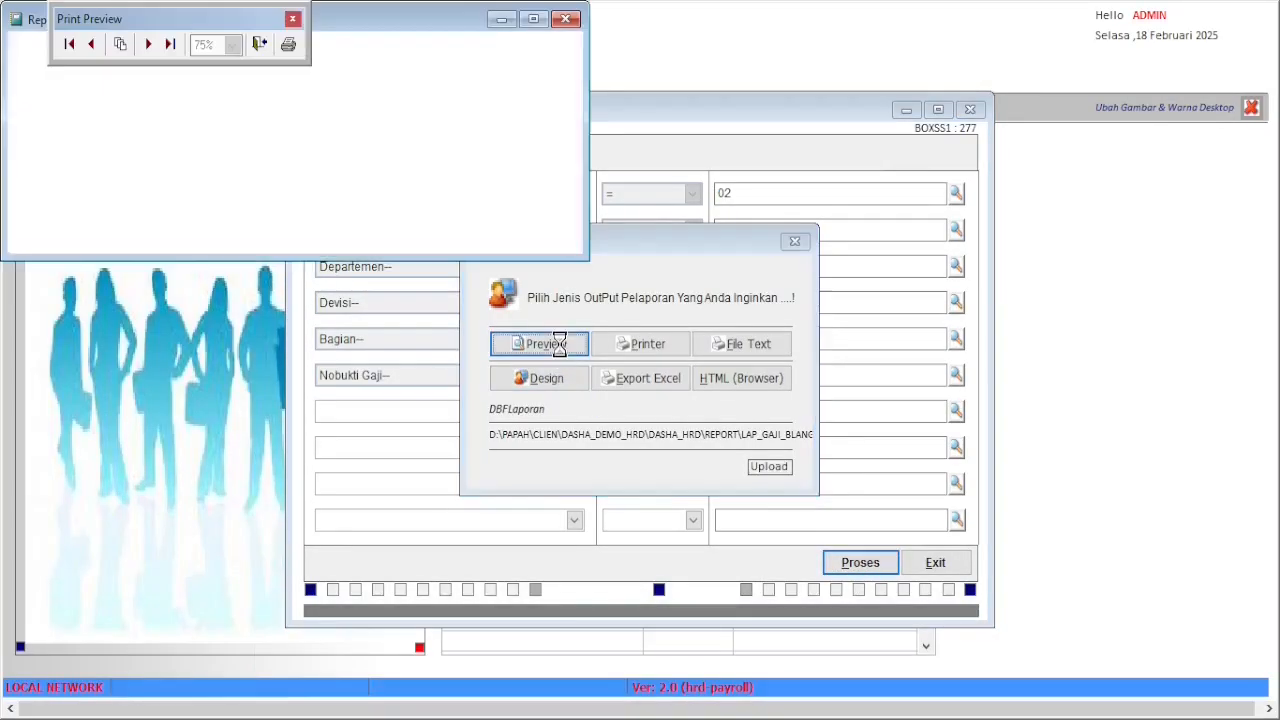
left_click(533, 19)
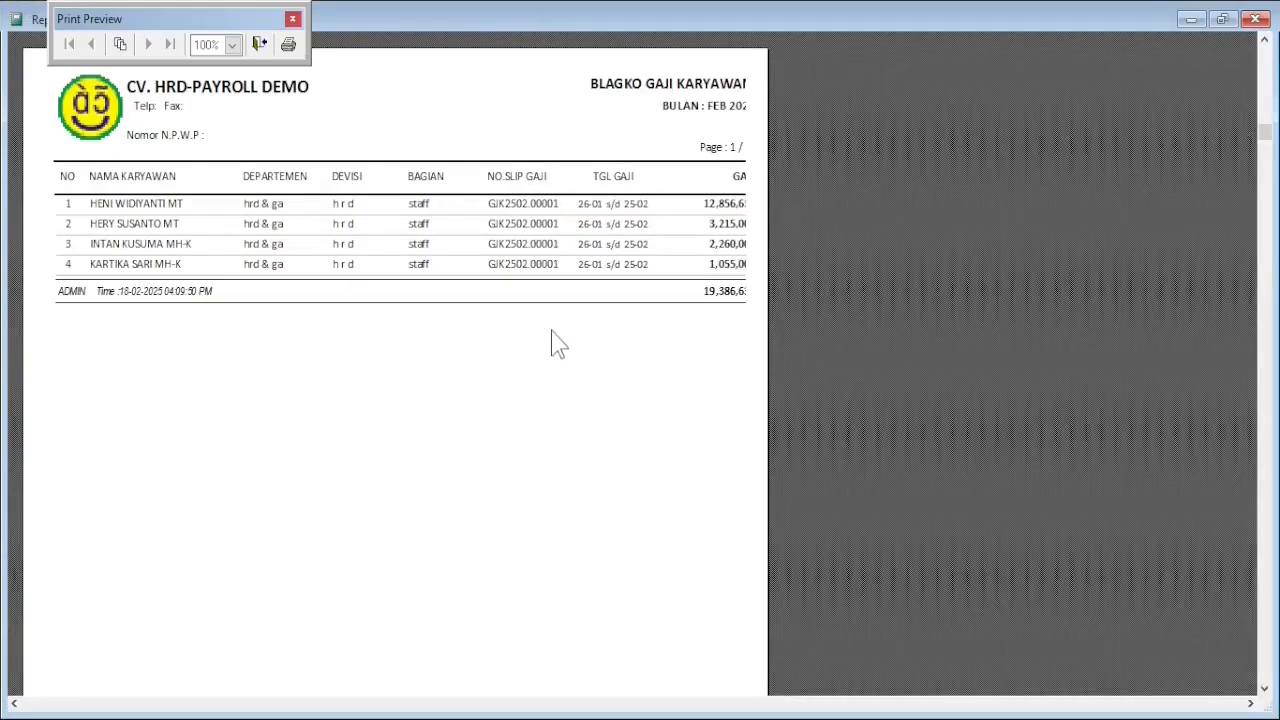
left_click(259, 44)
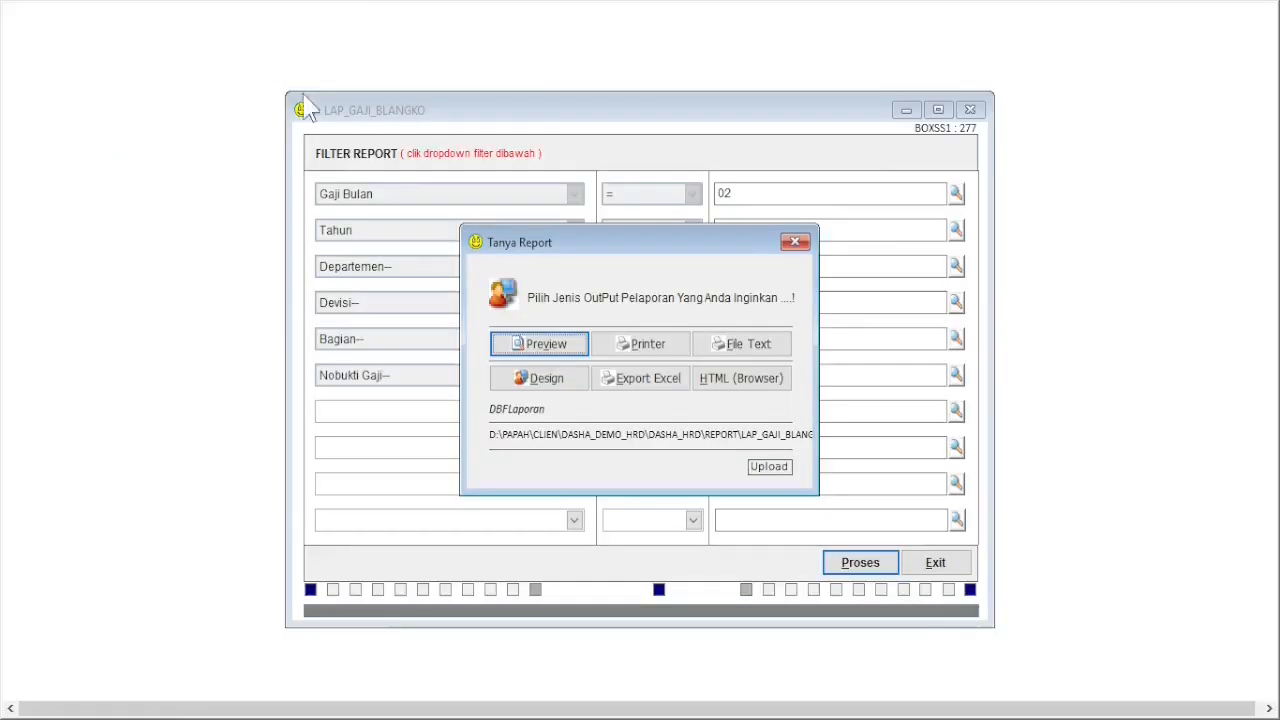
left_click(795, 242)
left_click(969, 109)
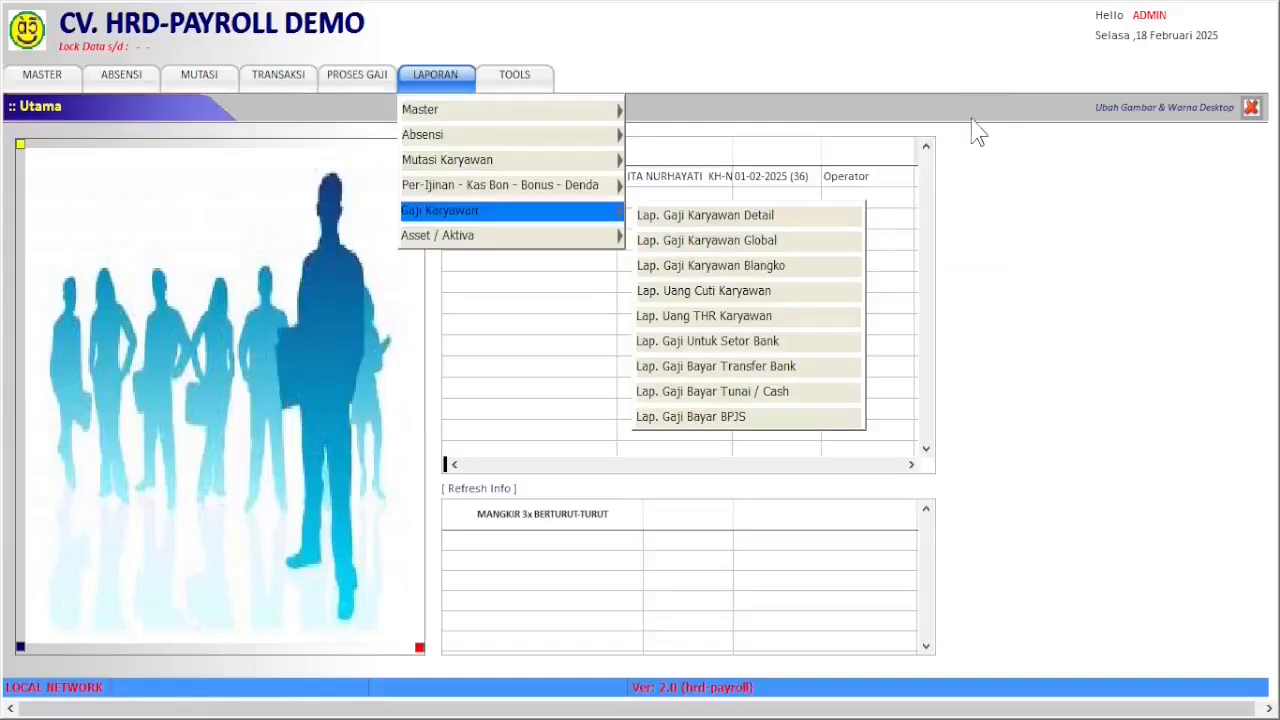
- Preview the Lap. Gaji Bayar BPJS report for month 02 of 2025, closing the preview and its filter form
left_click(804, 293)
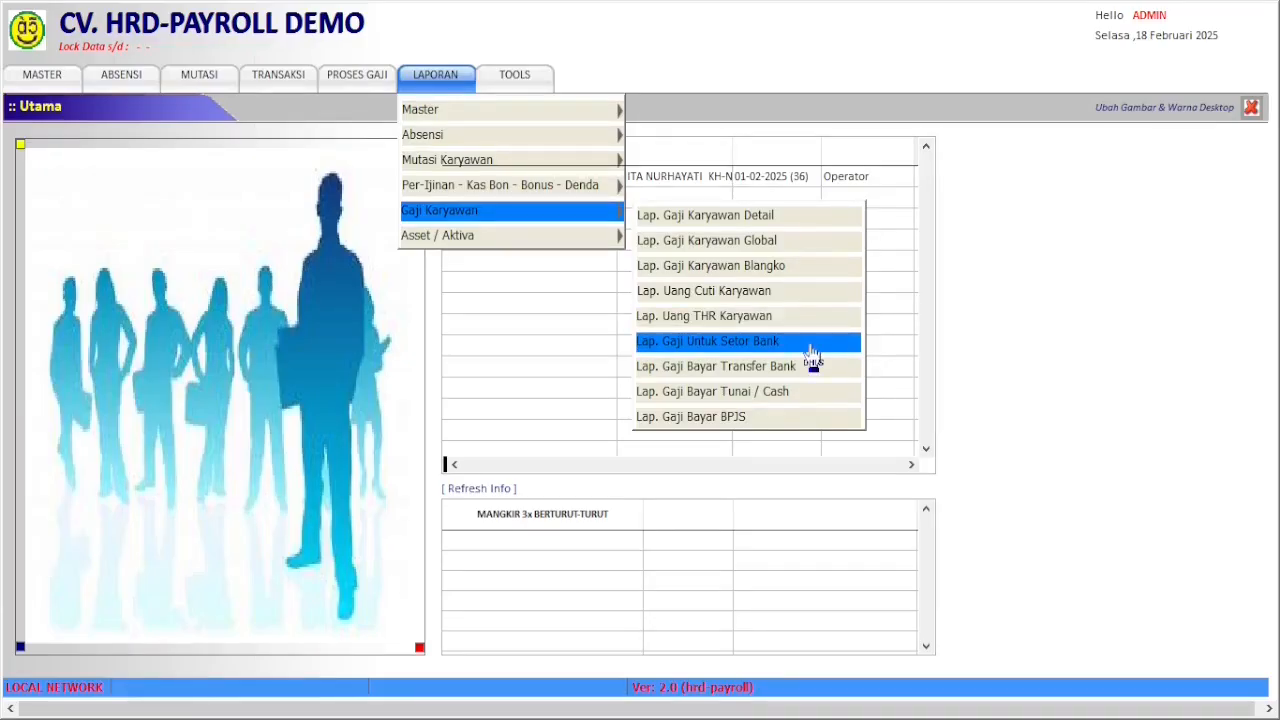
left_click(792, 420)
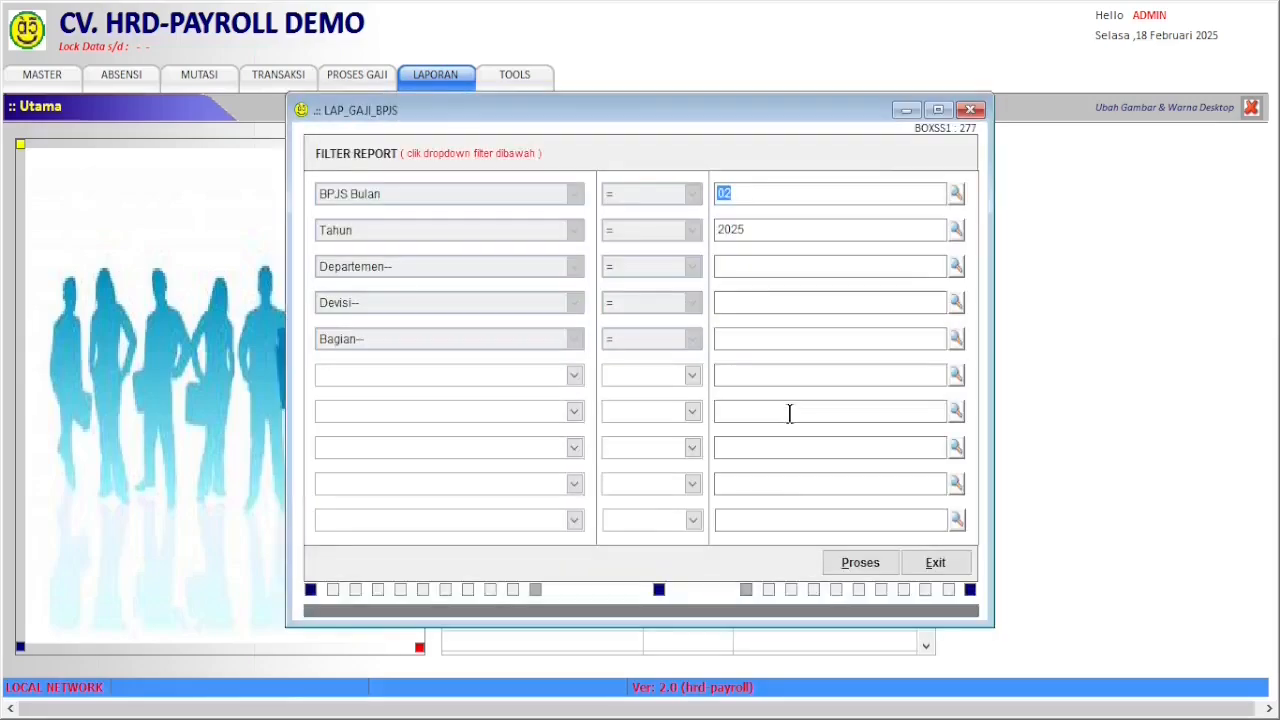
left_click(848, 561)
left_click(578, 350)
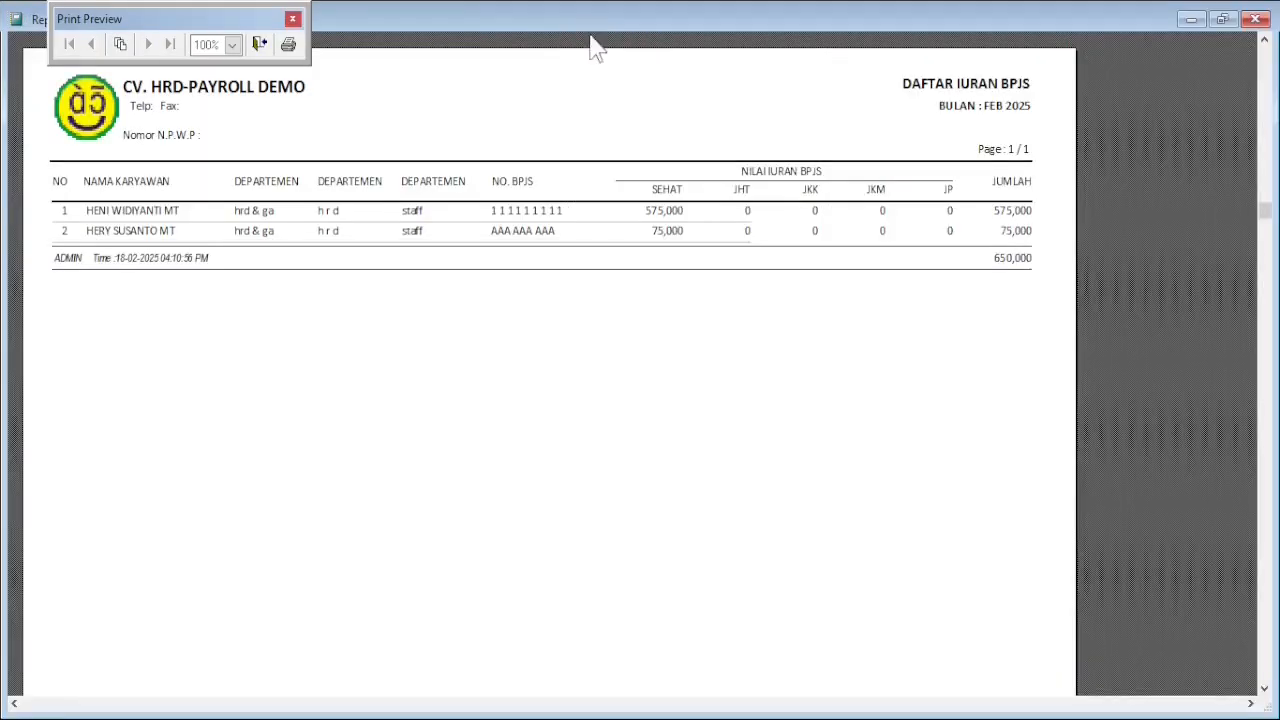
left_click(260, 45)
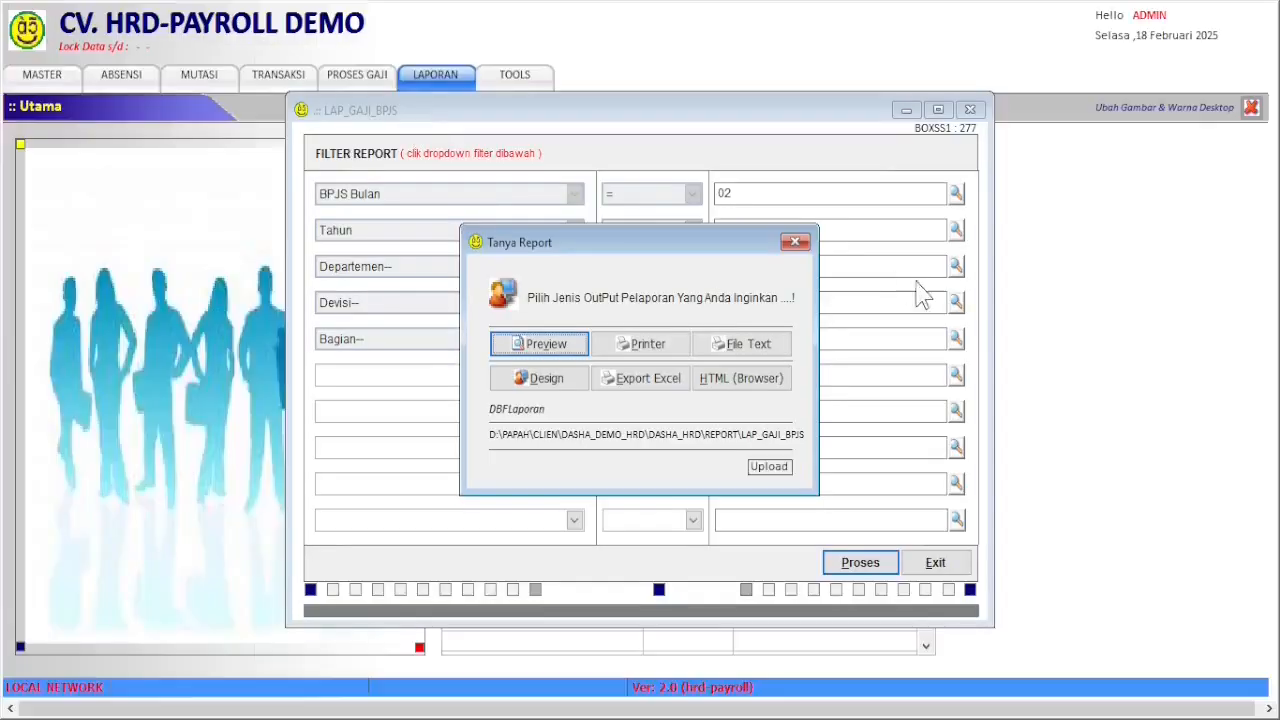
left_click(795, 242)
left_click(969, 109)
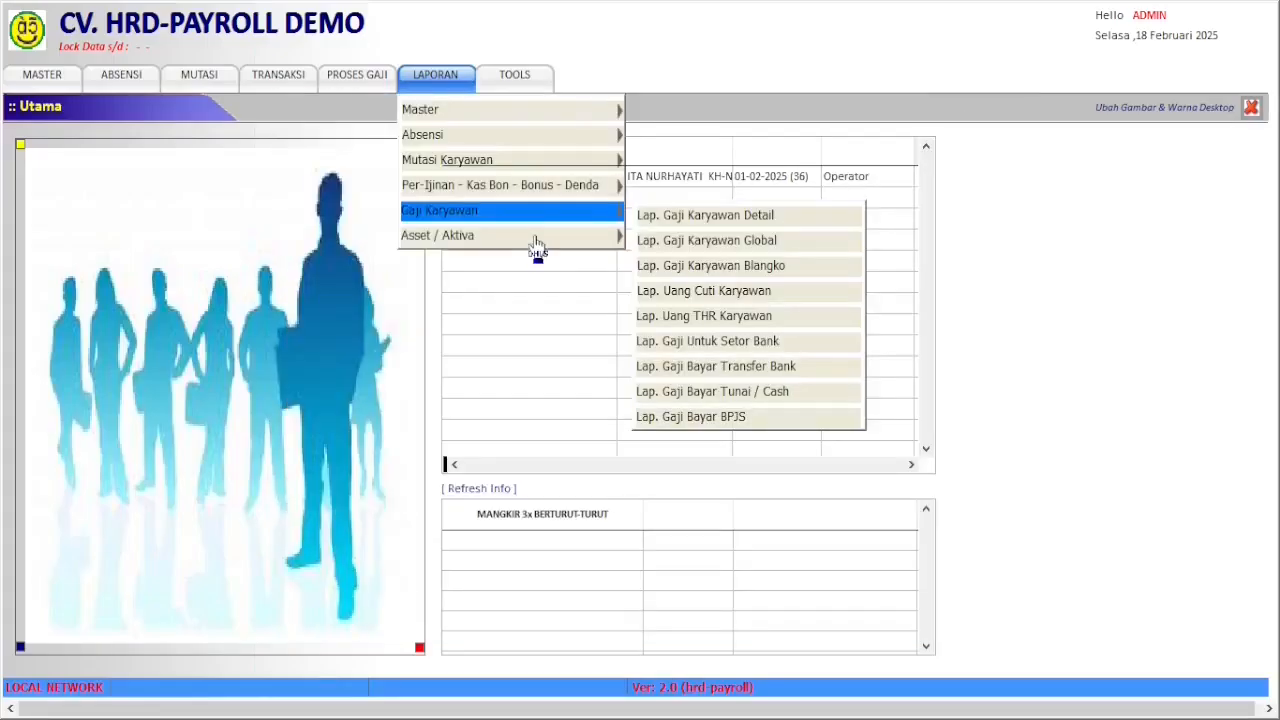
- Look over the available Asset / Aktiva reports and leave the report list without opening any
mouse_move(537, 240)
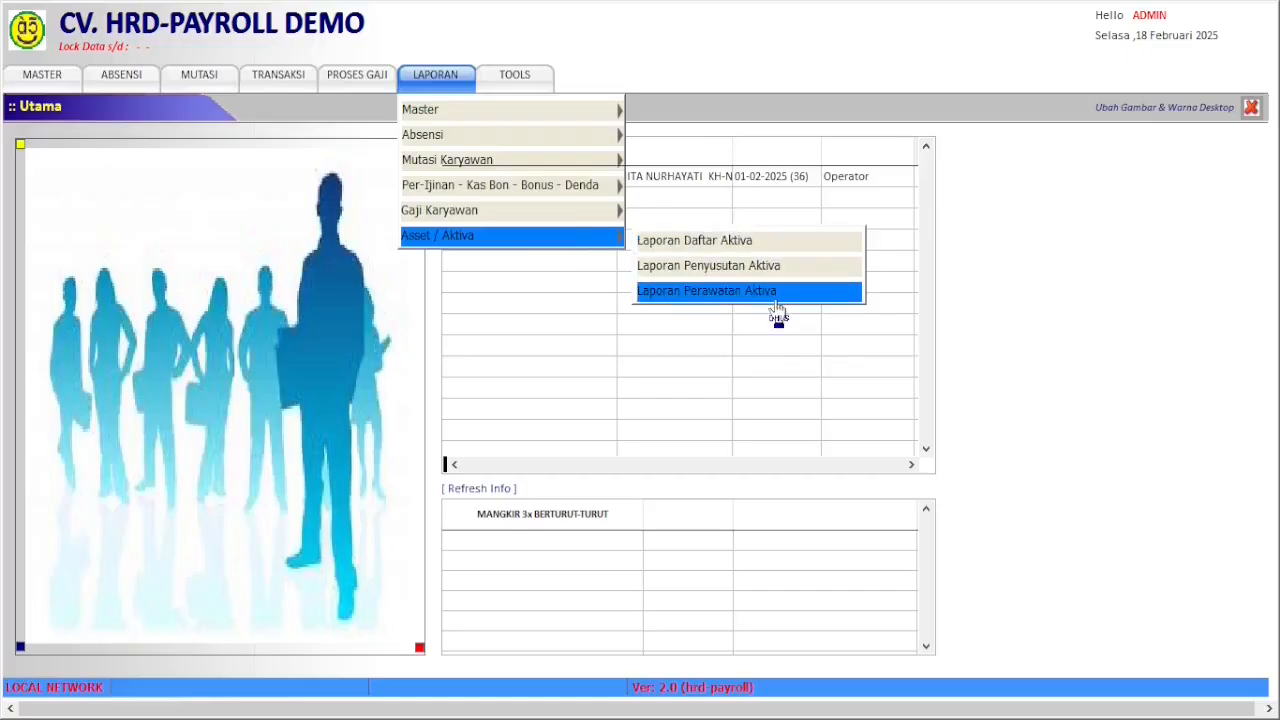
left_click(1062, 352)
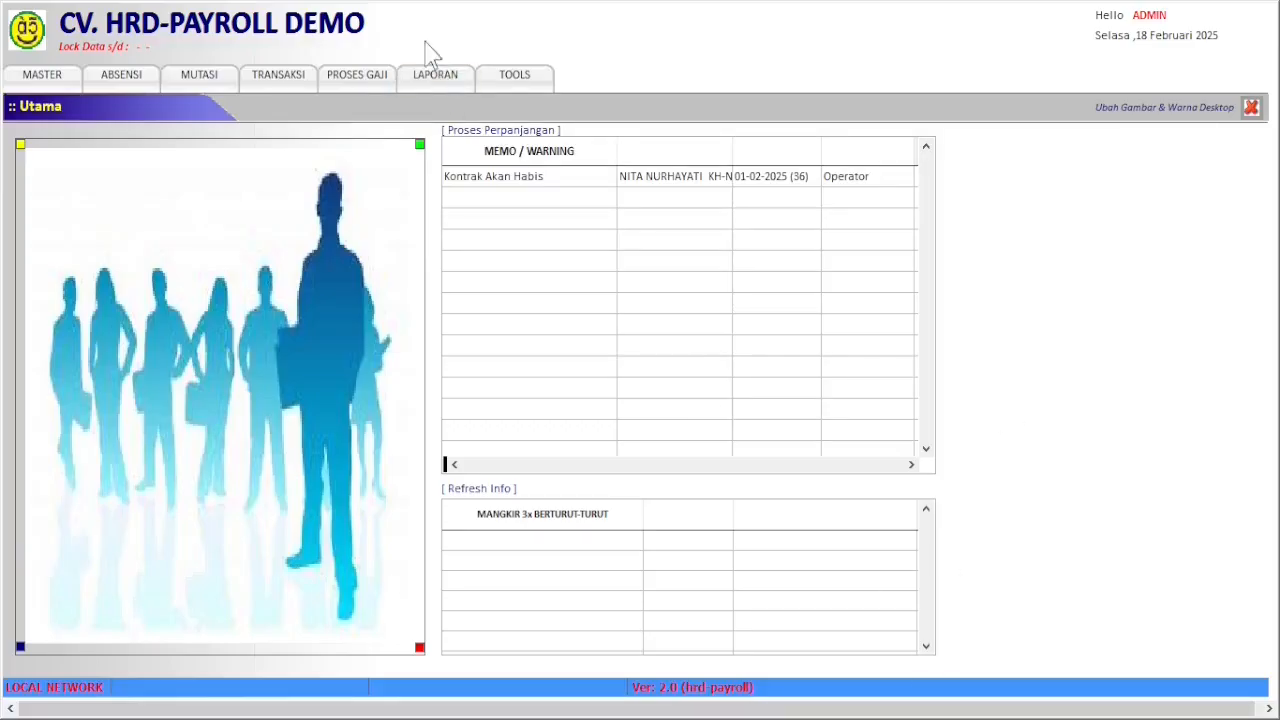
- Open the Buat User Baru form to view the user's menu access rights, closing it without changes
left_click(505, 83)
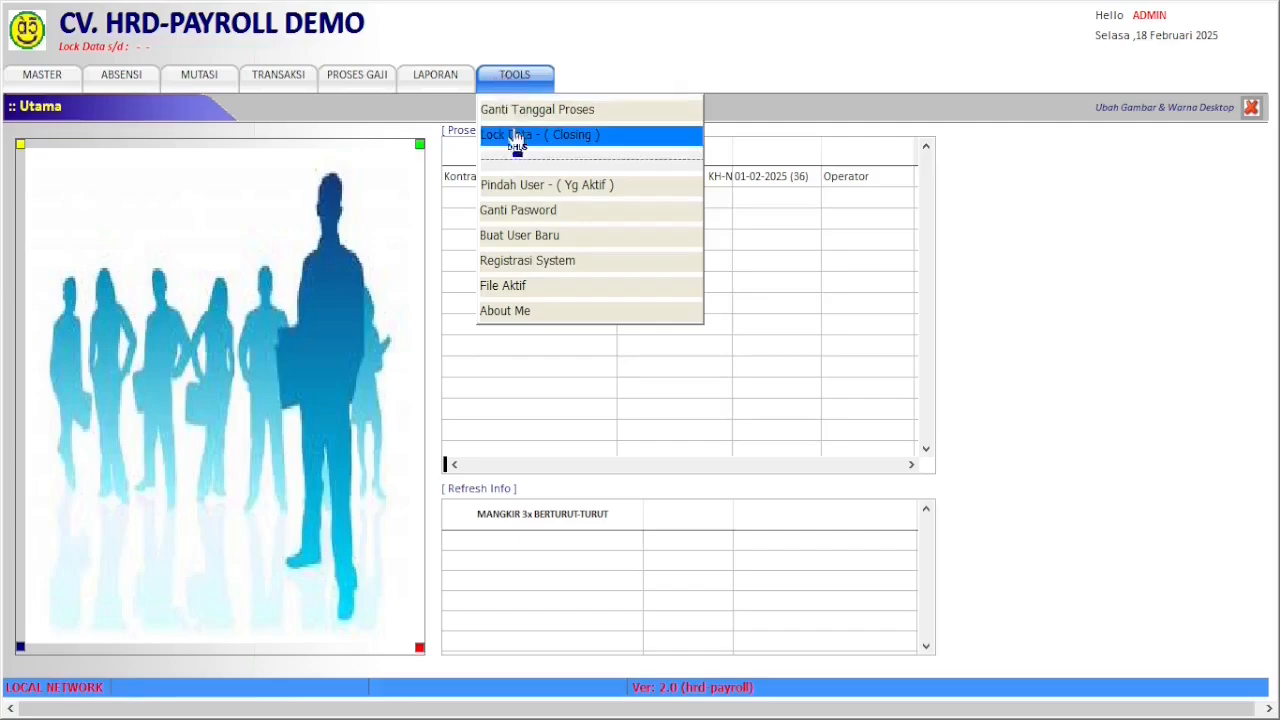
left_click(528, 237)
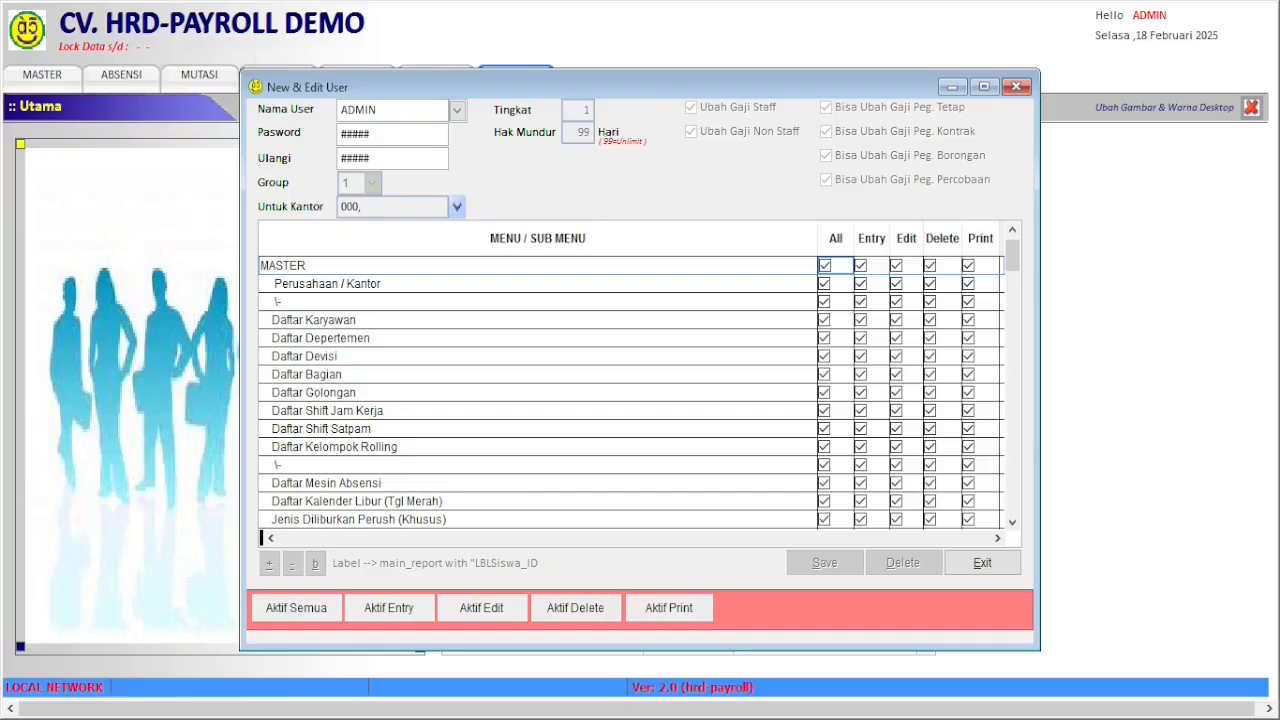
left_click(1016, 87)
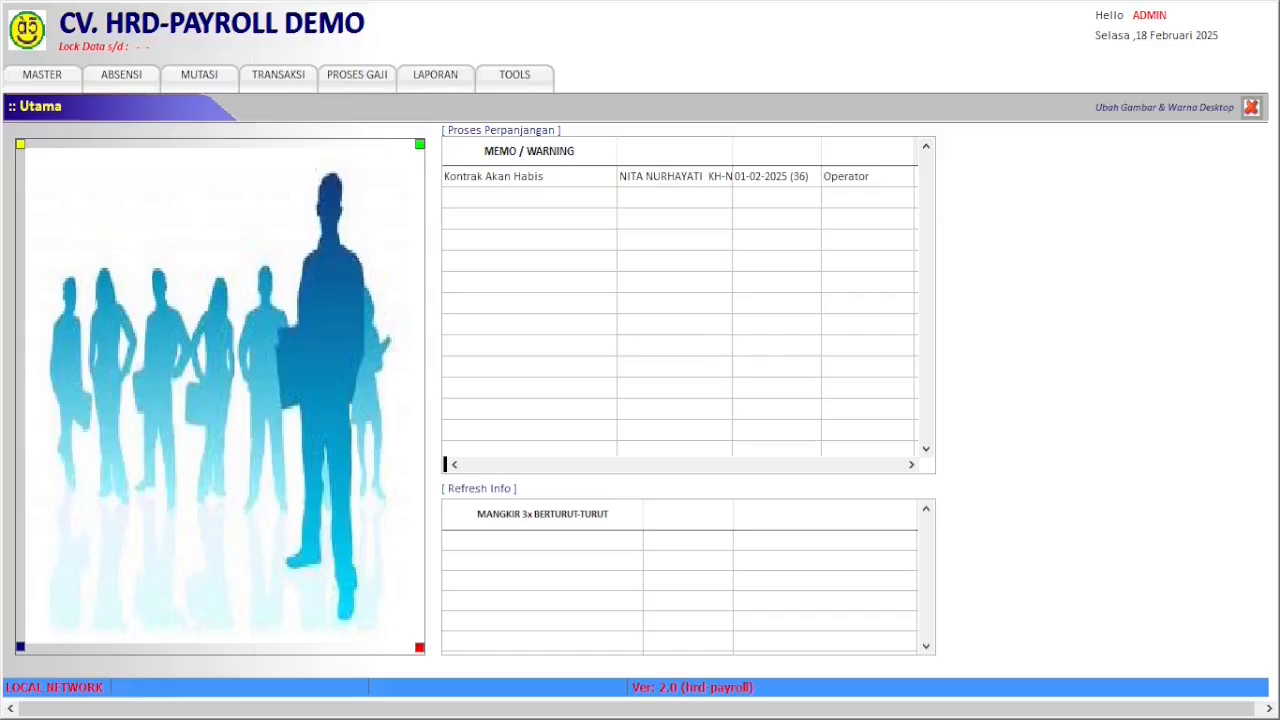